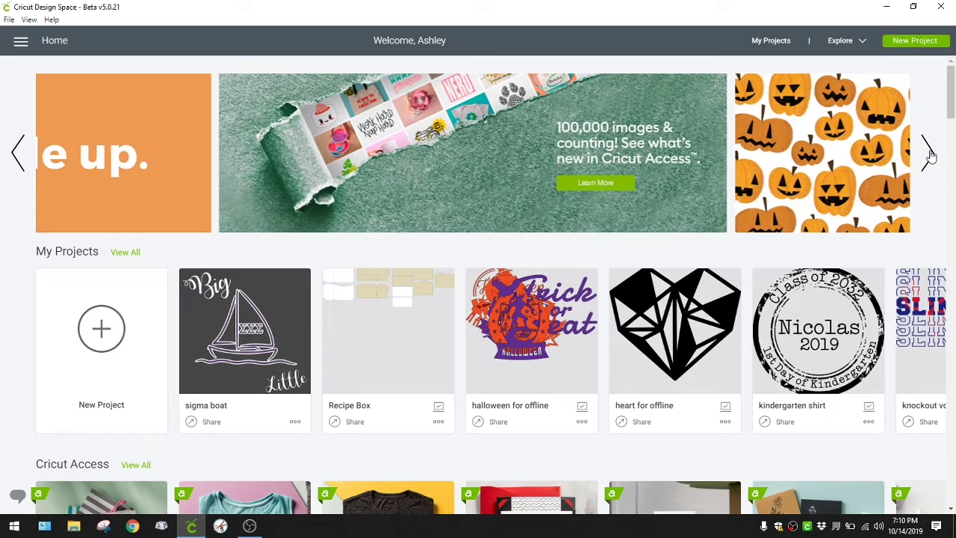
Browse through the promotional banners in the home page carousel
left_click(927, 154)
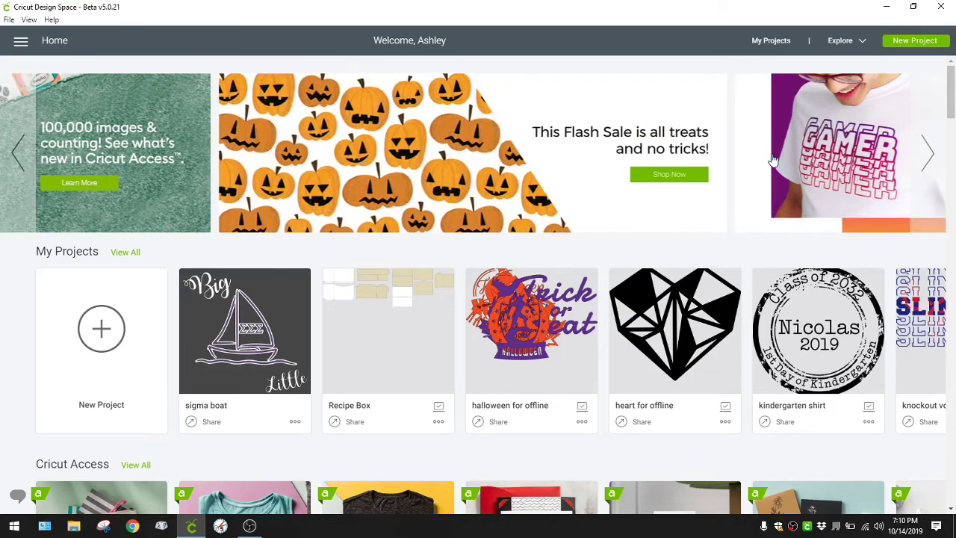
left_click(932, 153)
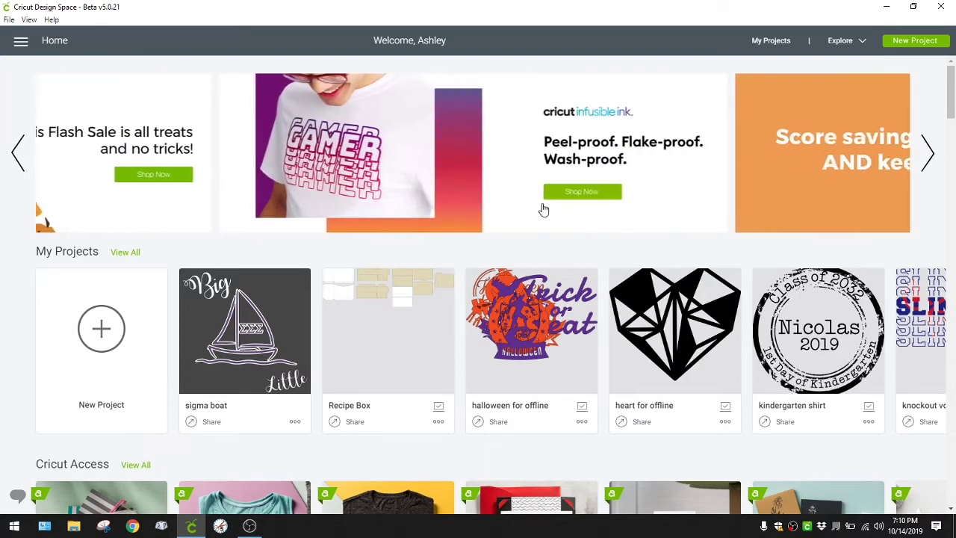
left_click(924, 166)
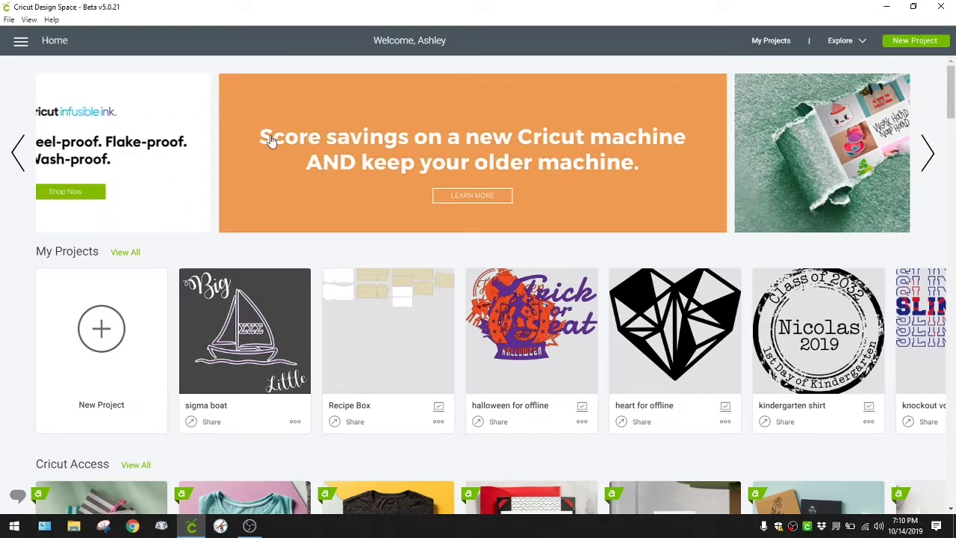
left_click(927, 160)
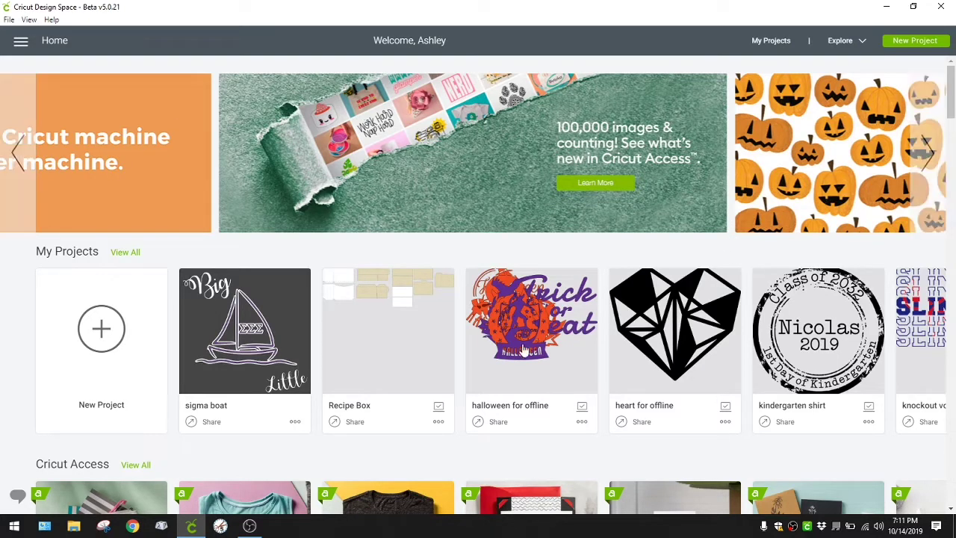
Browse through the saved designs in the home page's My Projects row
scroll(514, 370, "down", 1)
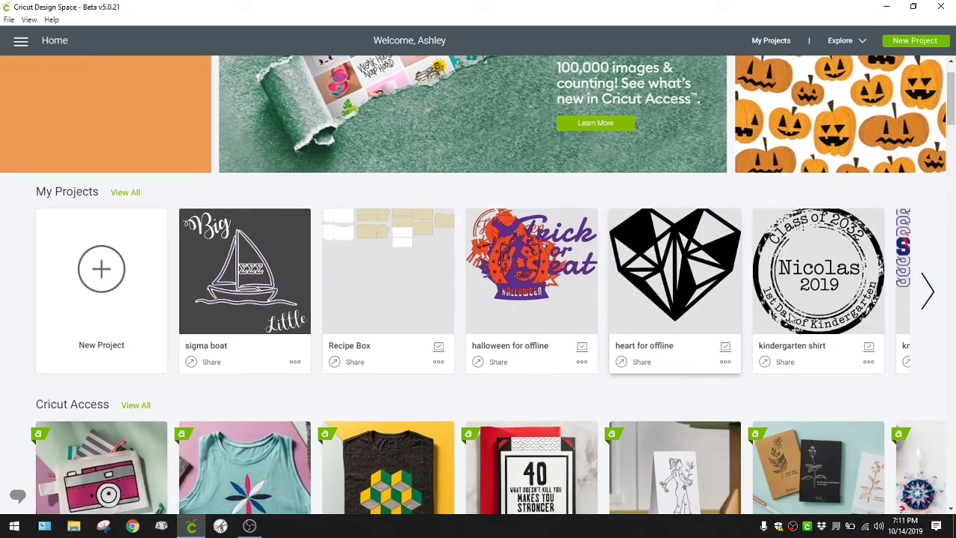
left_click(928, 291)
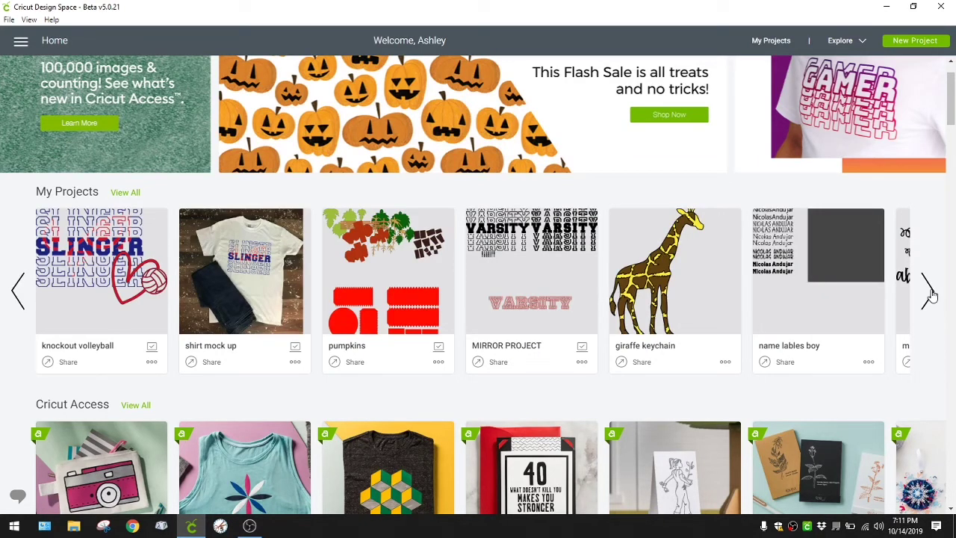
left_click(928, 293)
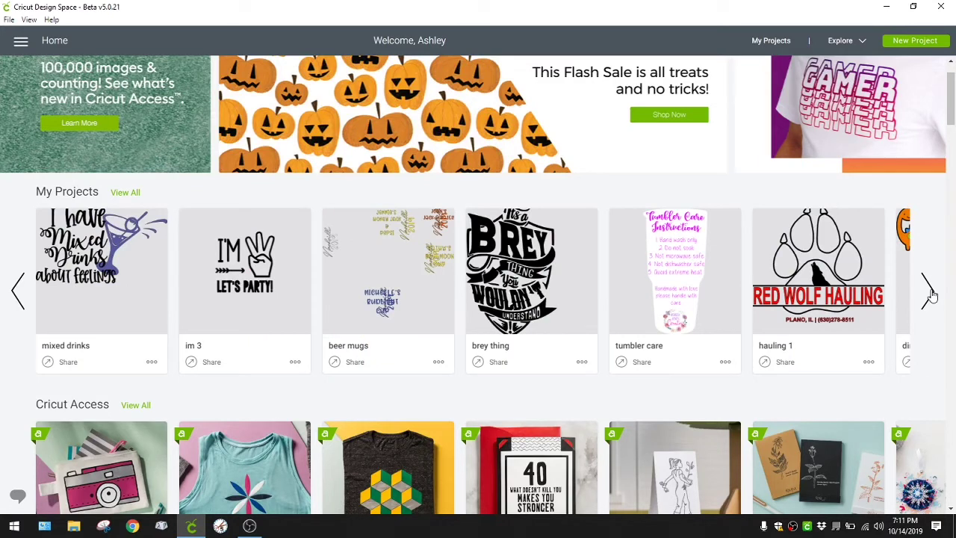
left_click(928, 292)
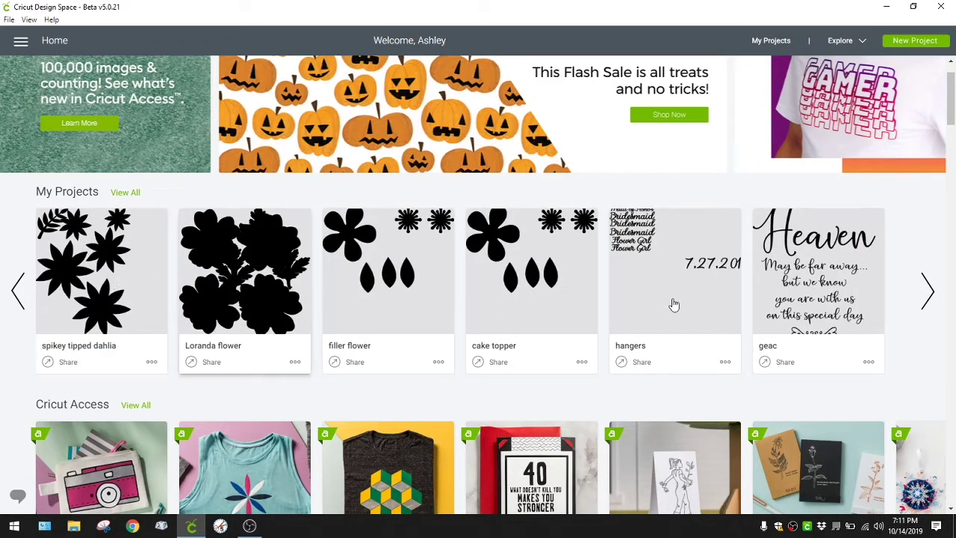
Open the full list of saved projects and look through it down to the older designs and back
left_click(125, 193)
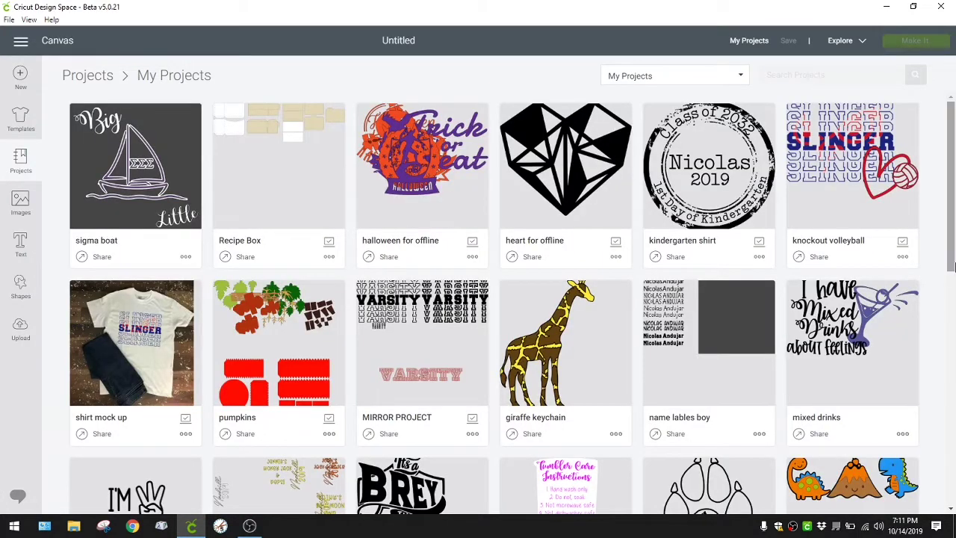
scroll(926, 287, "down", 5)
scroll(929, 287, "down", 12)
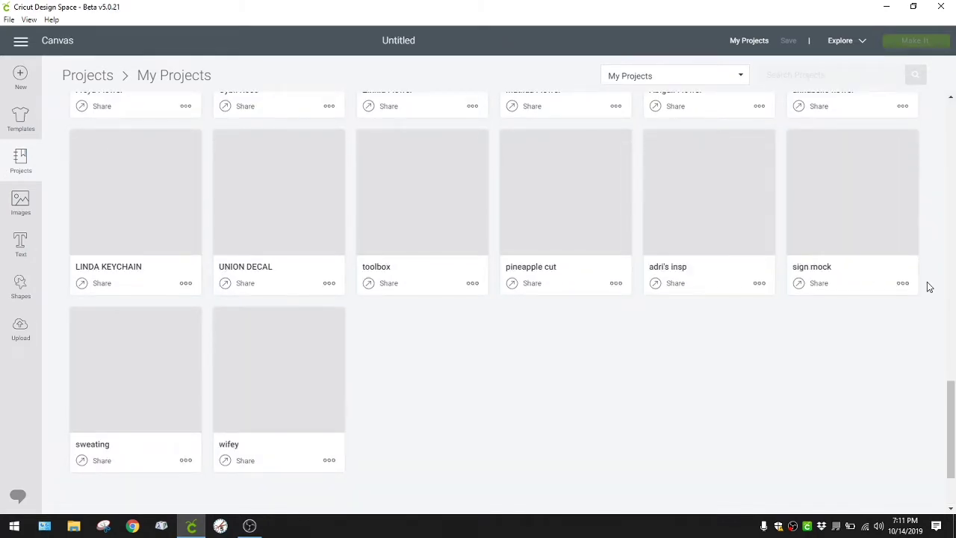
scroll(929, 287, "down", 5)
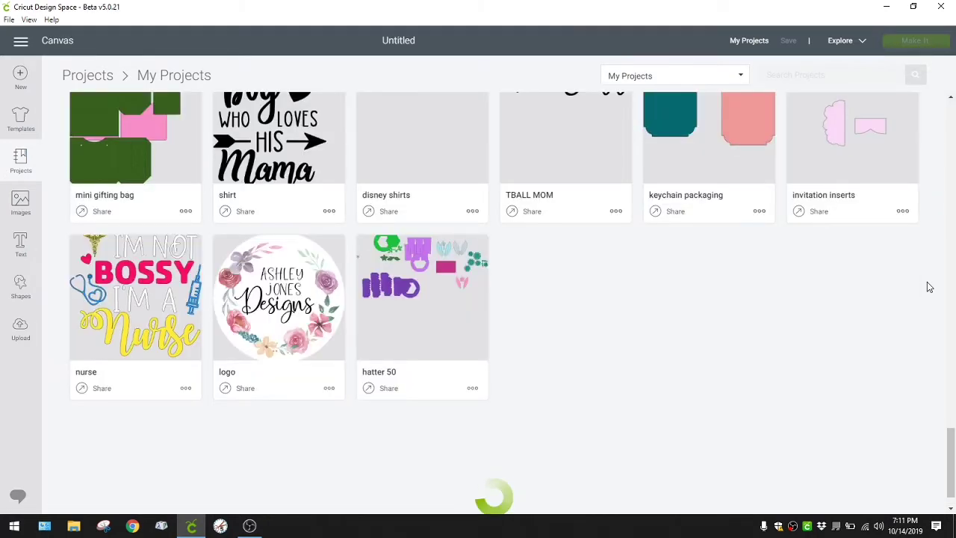
scroll(928, 286, "down", 5)
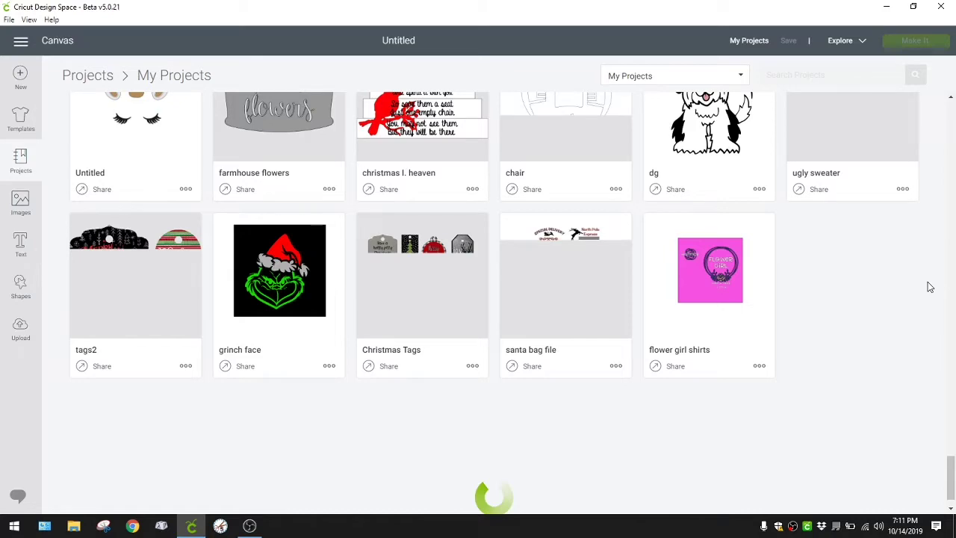
scroll(929, 287, "up", 5)
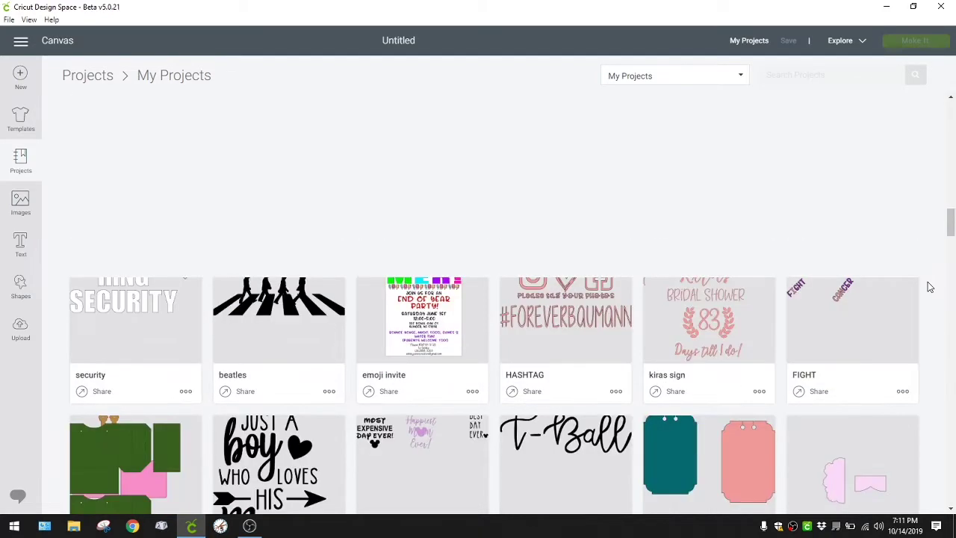
scroll(929, 286, "up", 5)
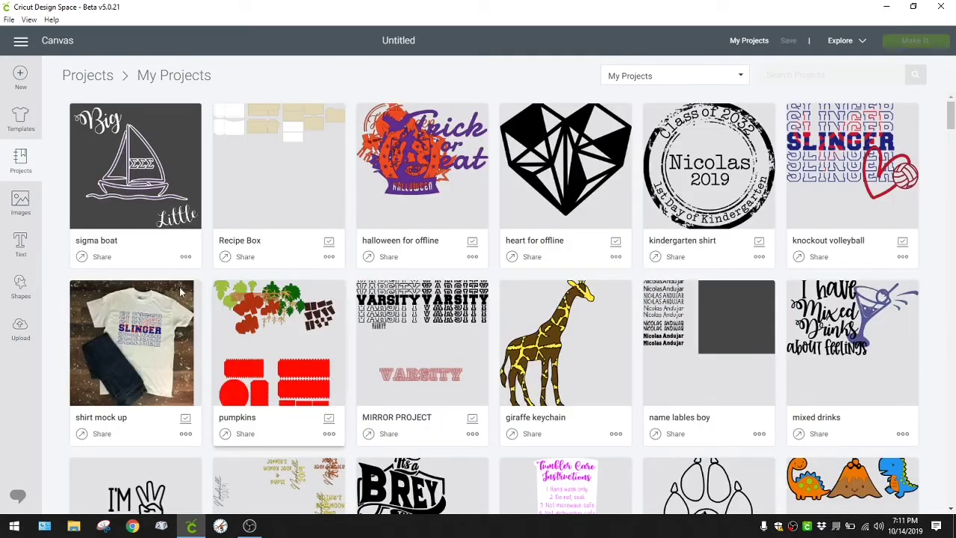
Return to the home page and look over its project and tutorial sections
left_click(21, 42)
left_click(32, 87)
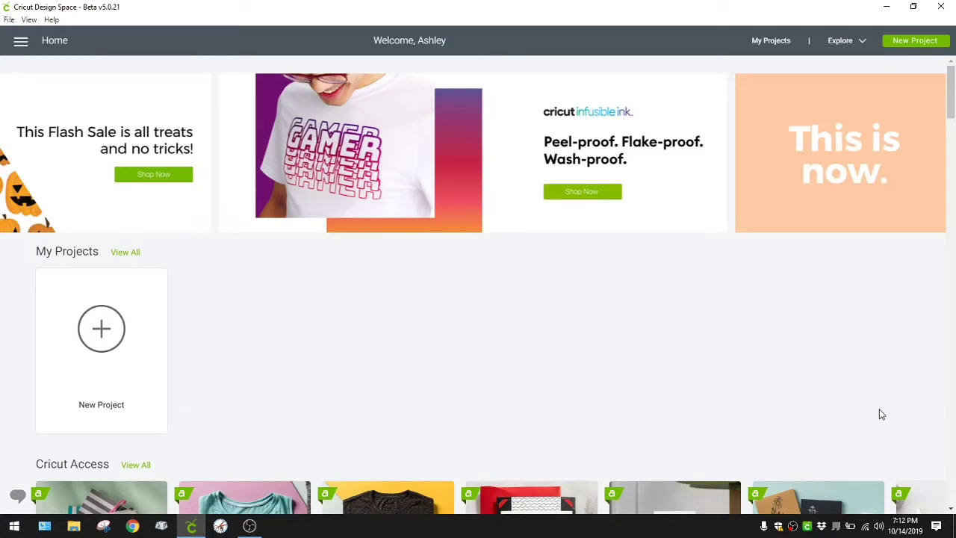
scroll(889, 411, "down", 1)
scroll(899, 415, "down", 12)
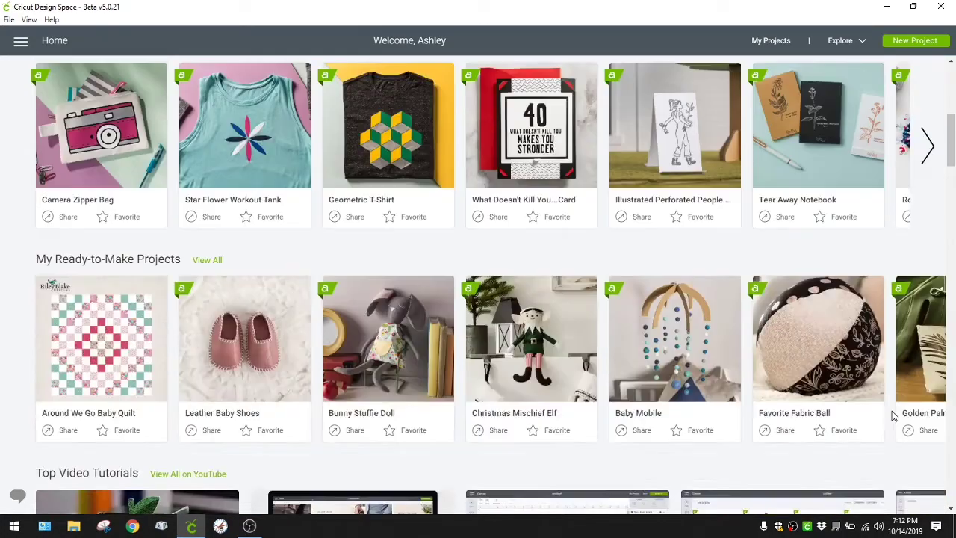
scroll(892, 410, "up", 6)
scroll(892, 410, "down", 2)
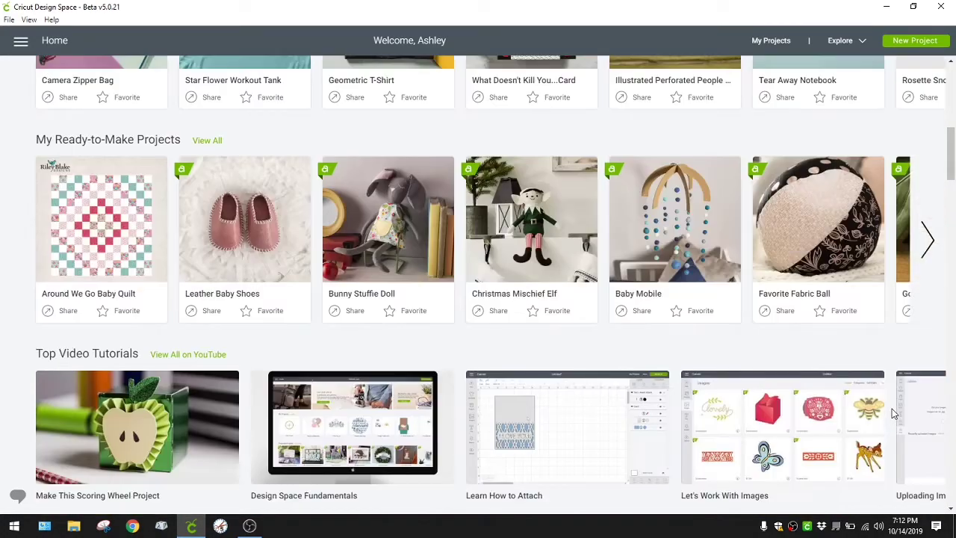
scroll(892, 410, "down", 2)
scroll(894, 413, "up", 10)
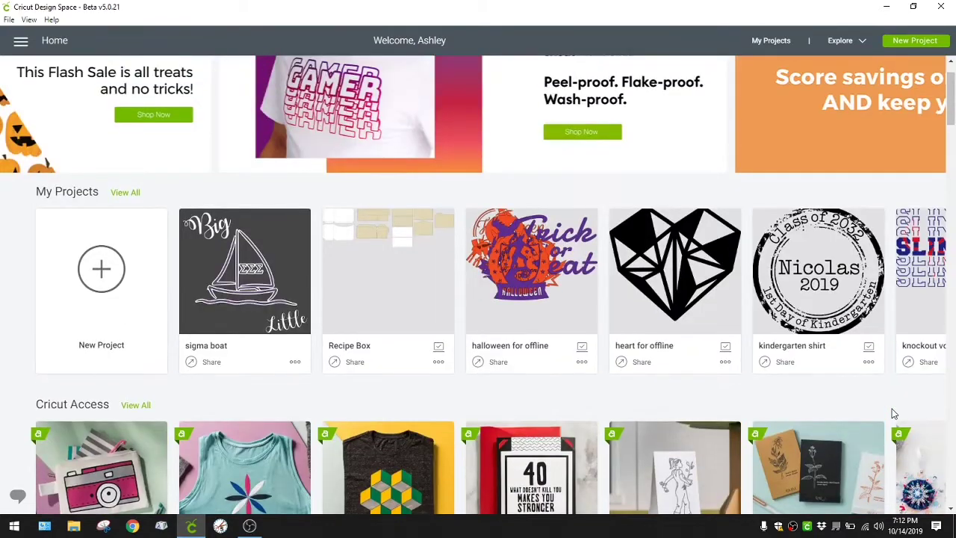
Browse through the featured projects in the Cricut Access row
scroll(892, 414, "down", 3)
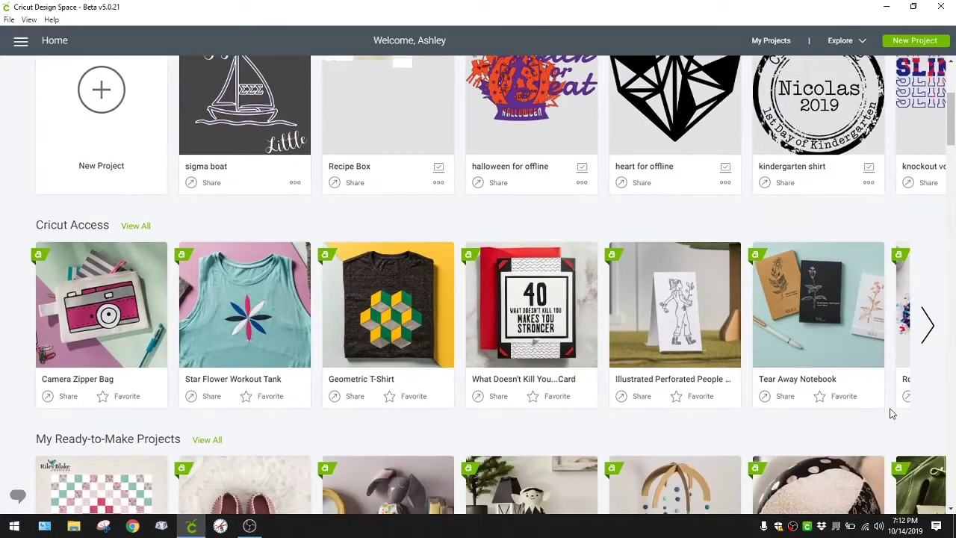
scroll(891, 412, "down", 1)
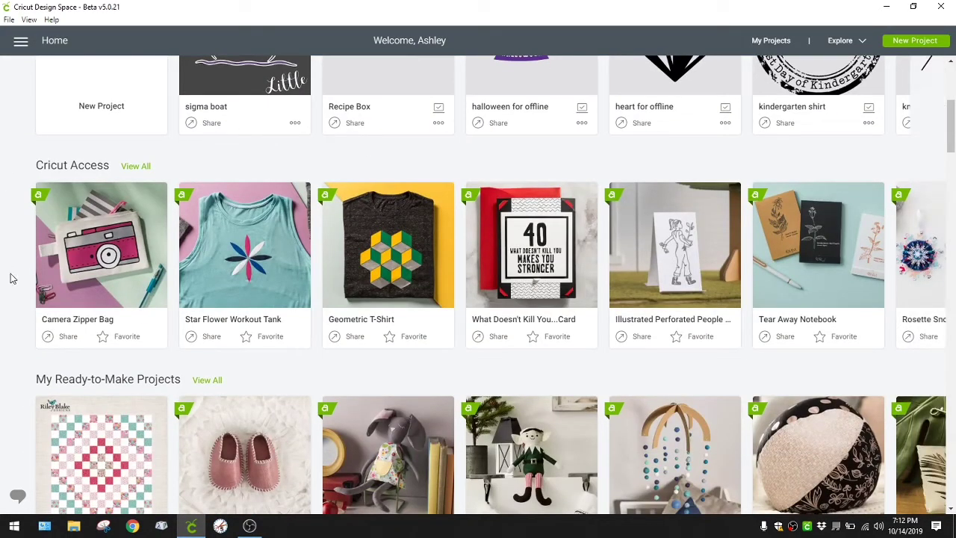
mouse_move(929, 268)
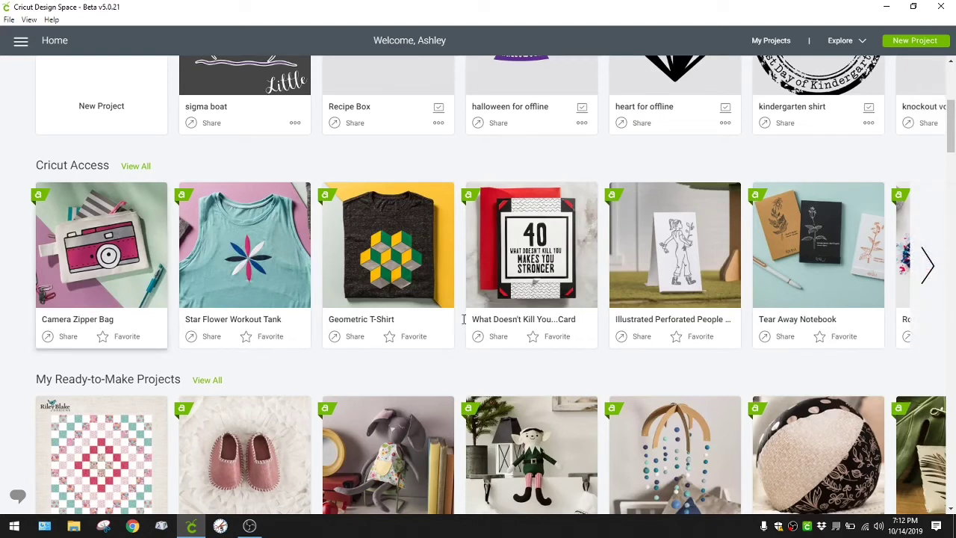
left_click(929, 267)
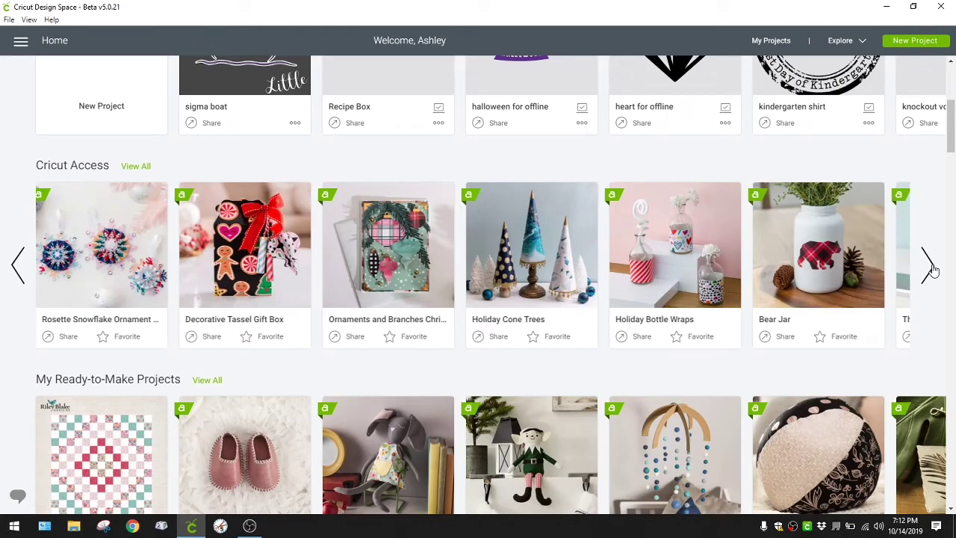
left_click(930, 267)
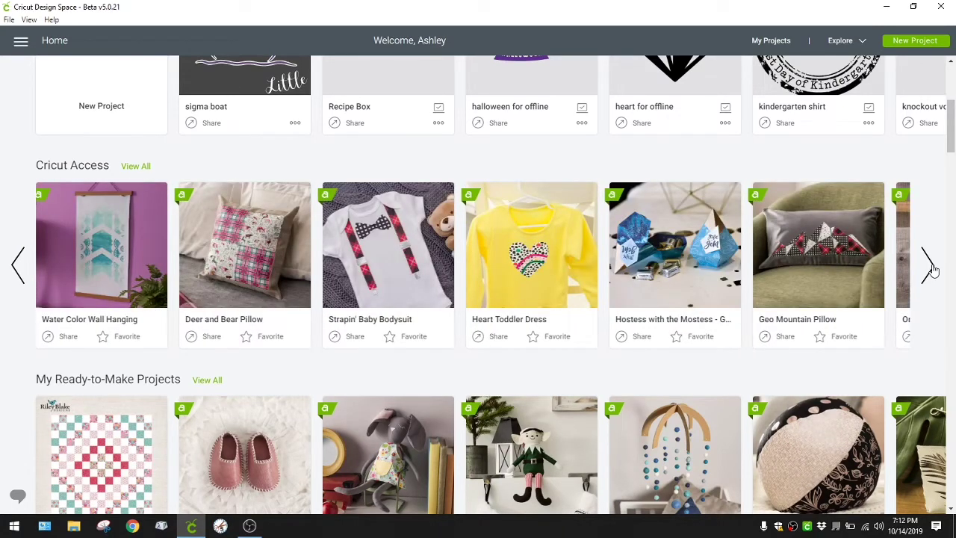
left_click(929, 268)
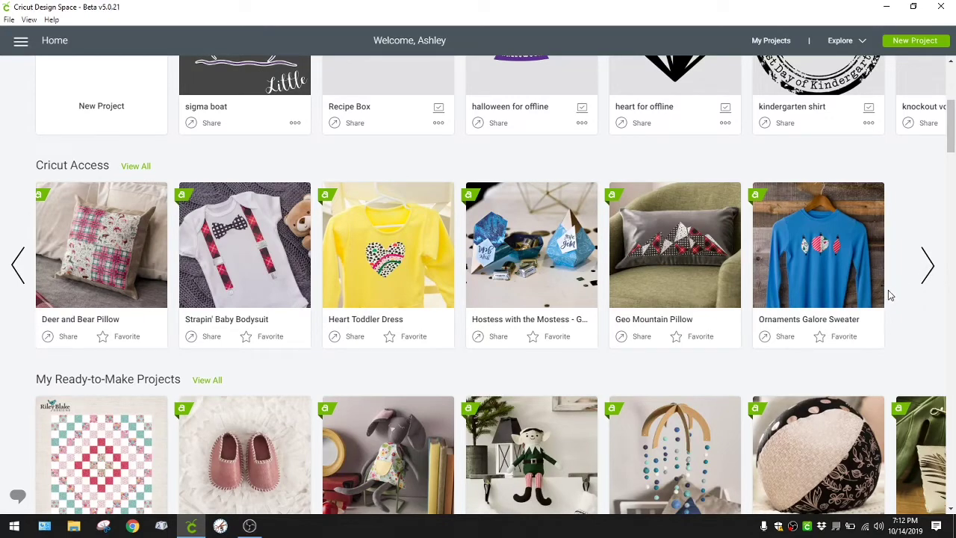
Show more projects in the My Ready-to-Make Projects row
scroll(890, 296, "down", 1)
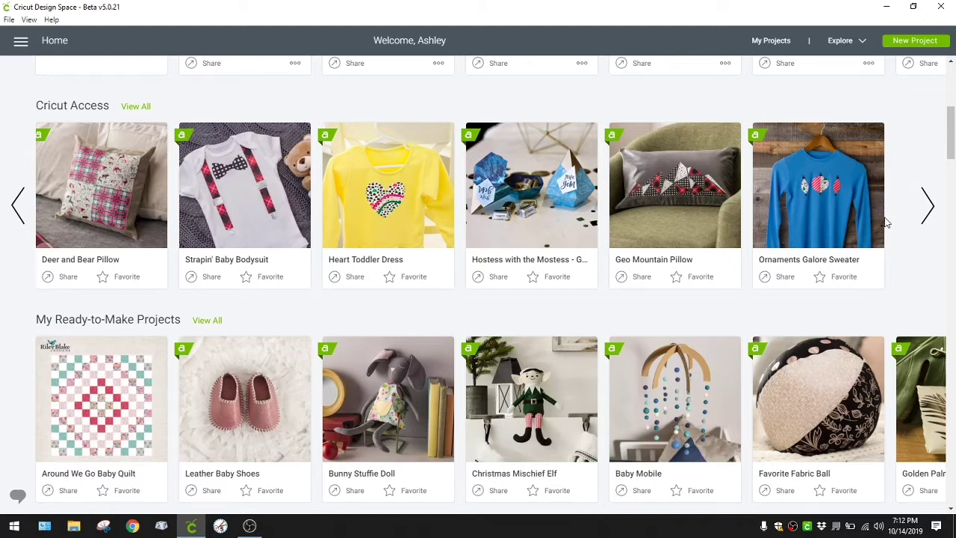
scroll(887, 218, "down", 3)
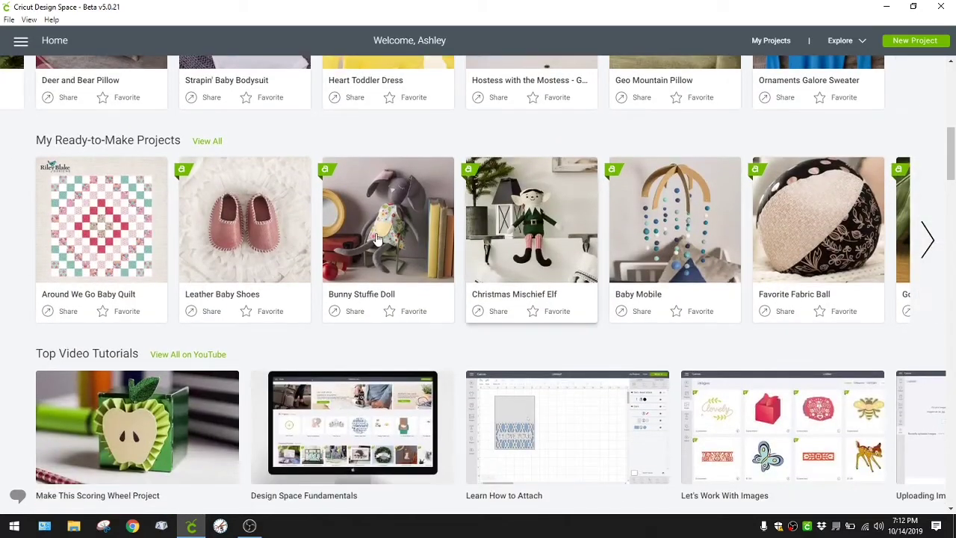
left_click(928, 240)
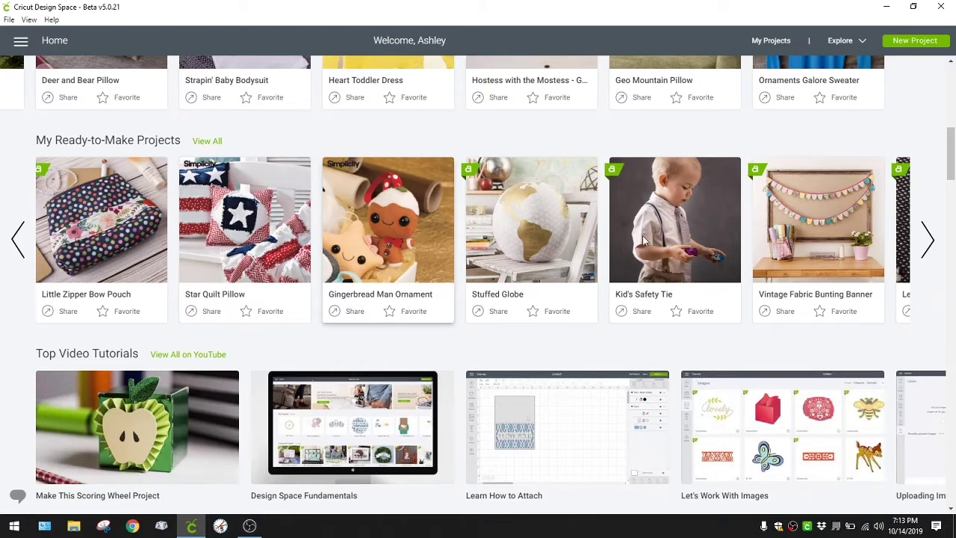
Review the Star Quilt Pillow project's description and materials, then close it and continue through the ready-to-make projects
left_click(261, 222)
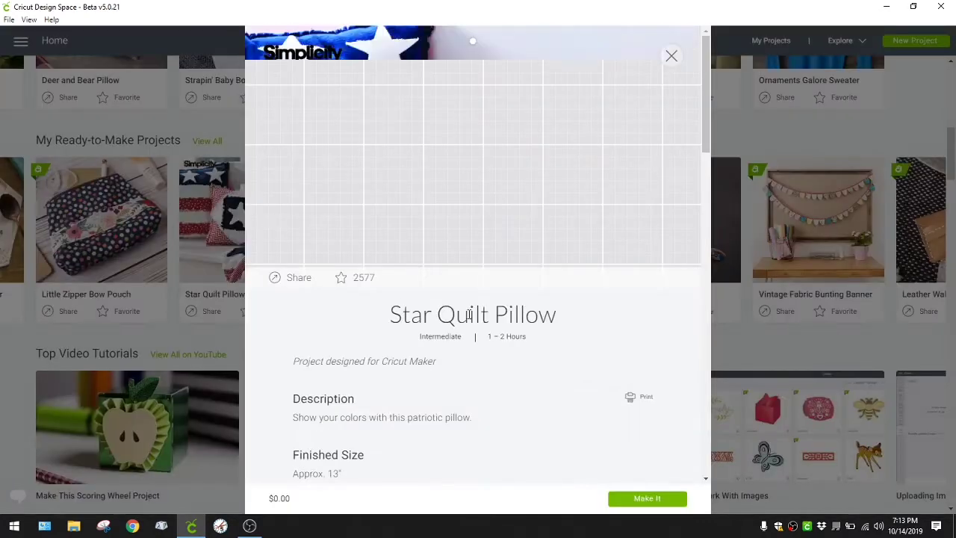
scroll(533, 356, "down", 3)
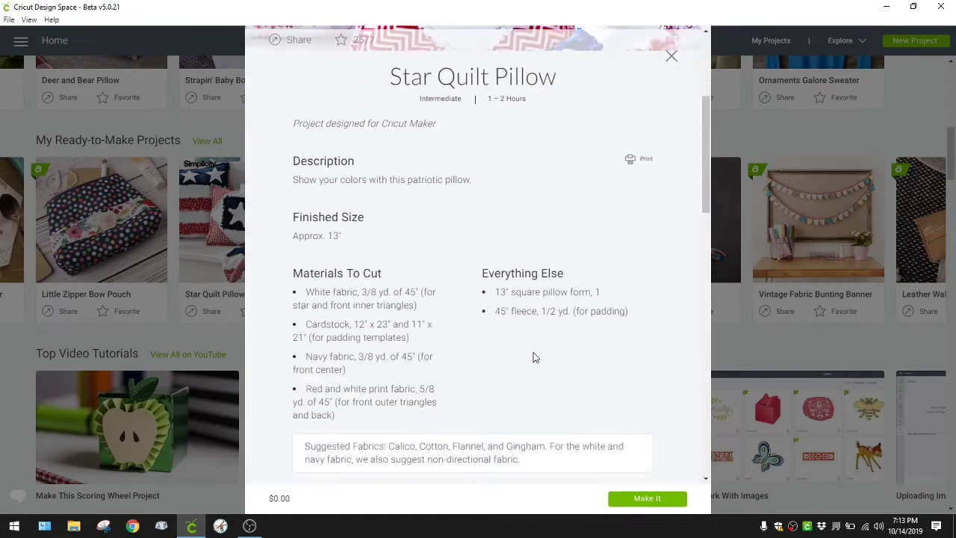
scroll(545, 373, "down", 4)
scroll(587, 420, "up", 6)
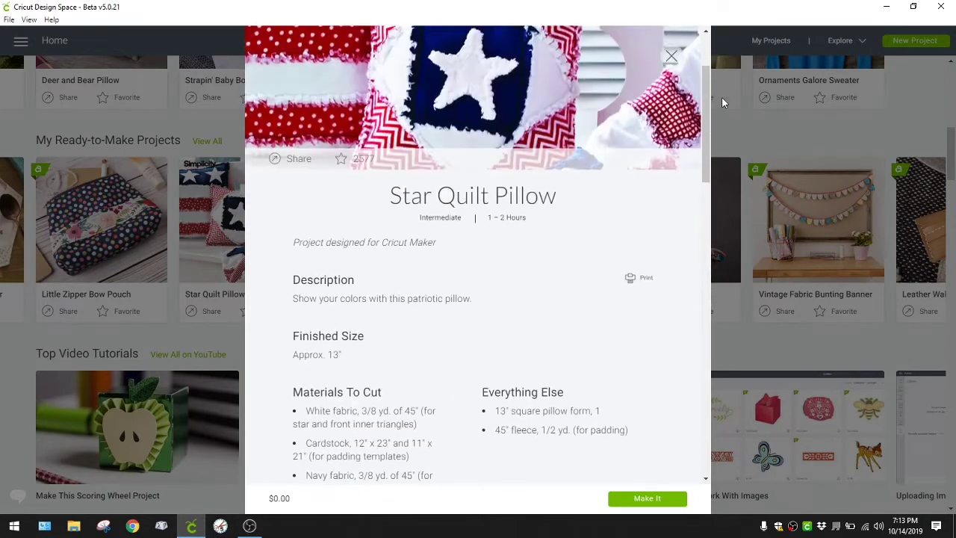
left_click(672, 57)
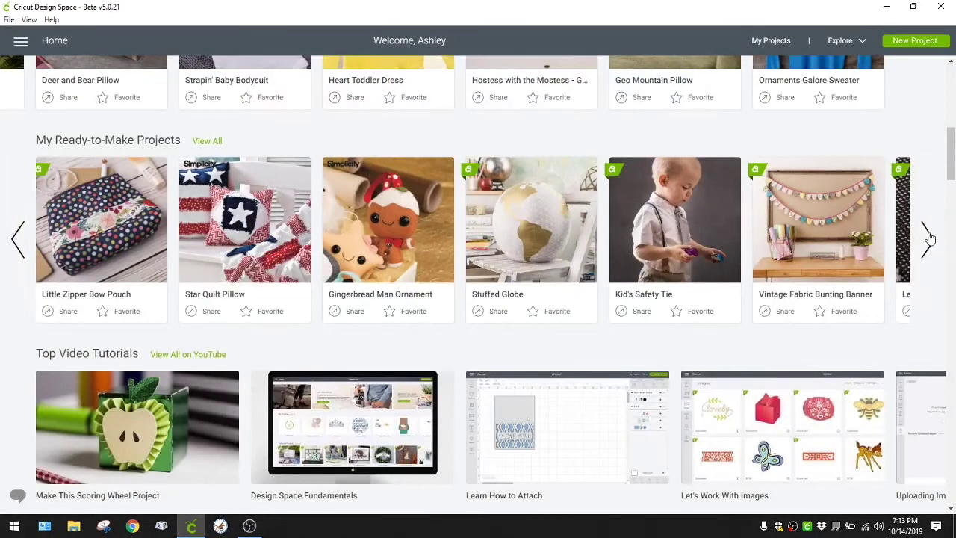
left_click(928, 237)
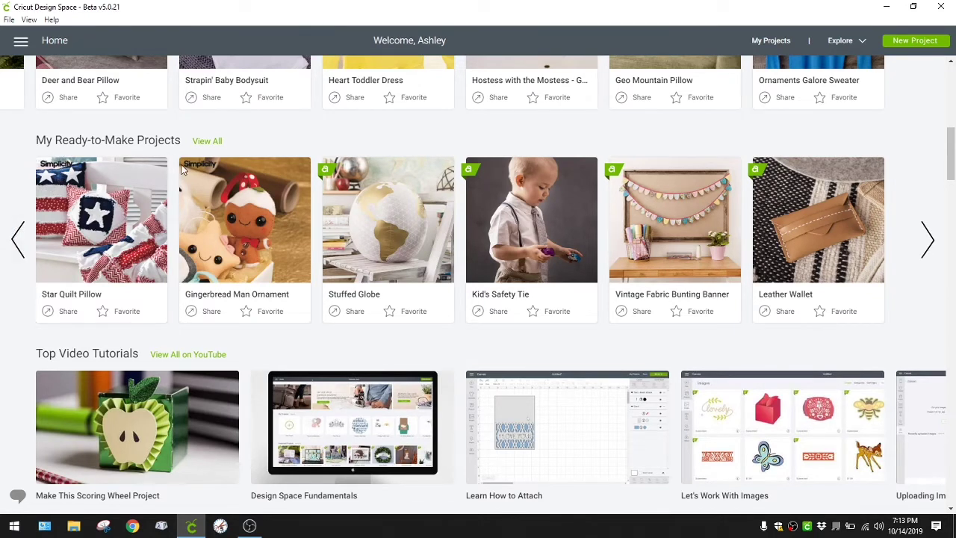
Browse the Top Video Tutorials row to show further tutorials
scroll(320, 327, "down", 1)
scroll(320, 332, "down", 1)
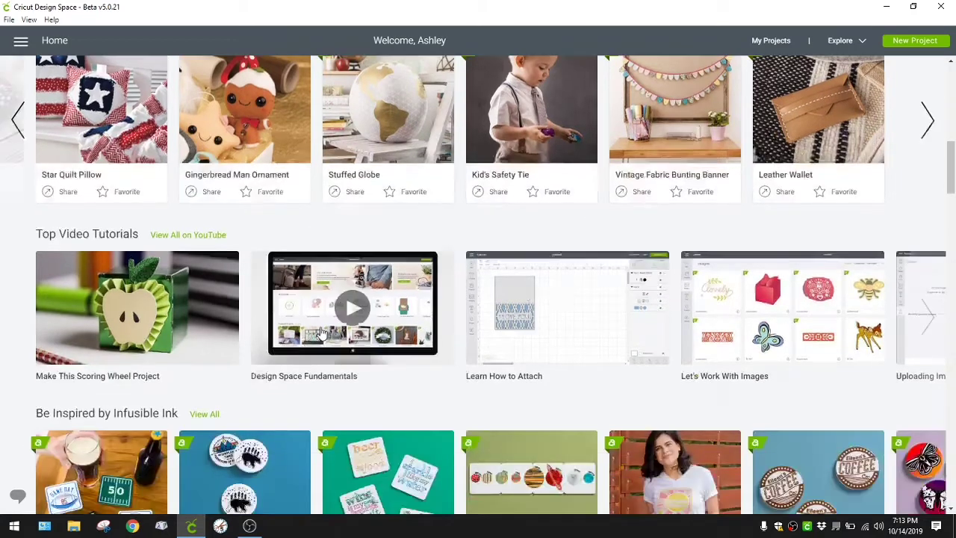
scroll(309, 336, "down", 1)
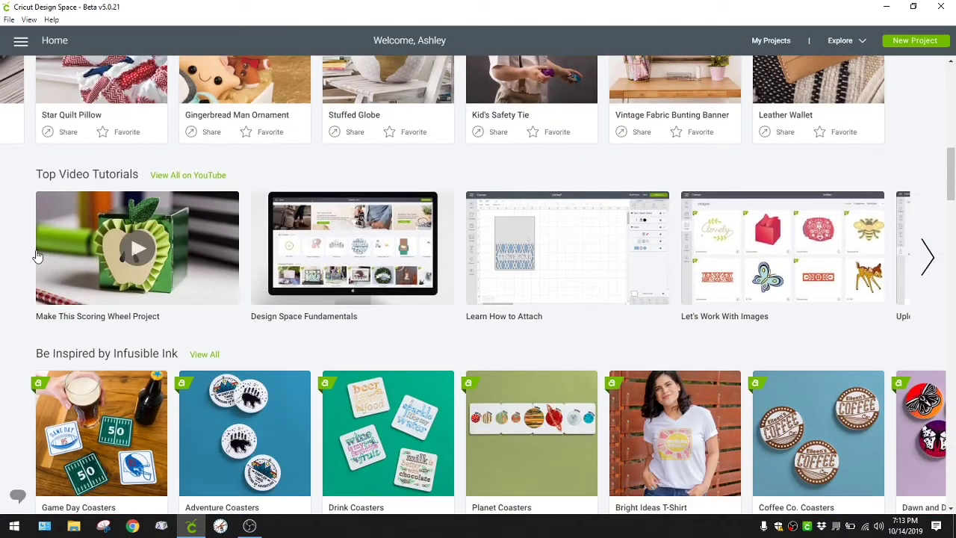
left_click(930, 259)
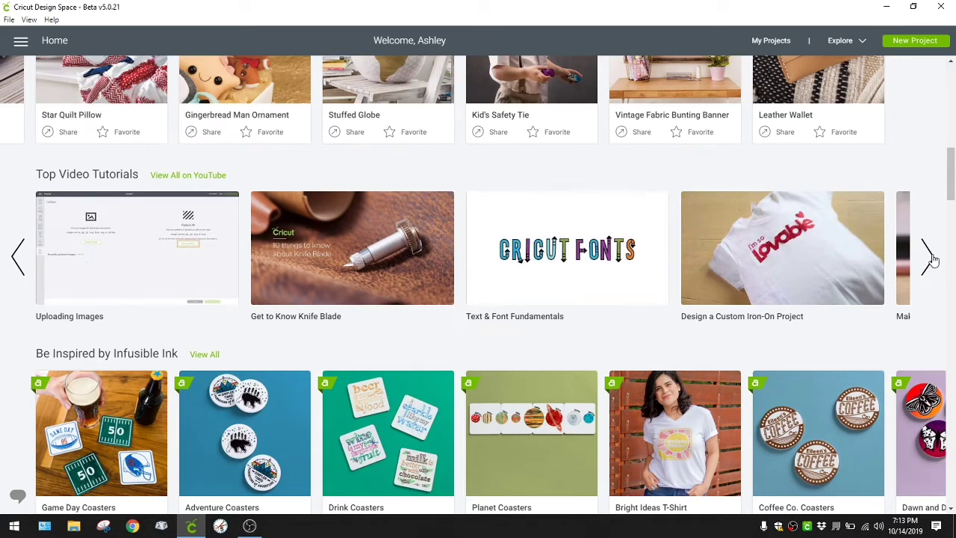
Show the remaining top video tutorials, then browse through the Be Inspired by Infusible Ink projects to the end of the row
left_click(932, 259)
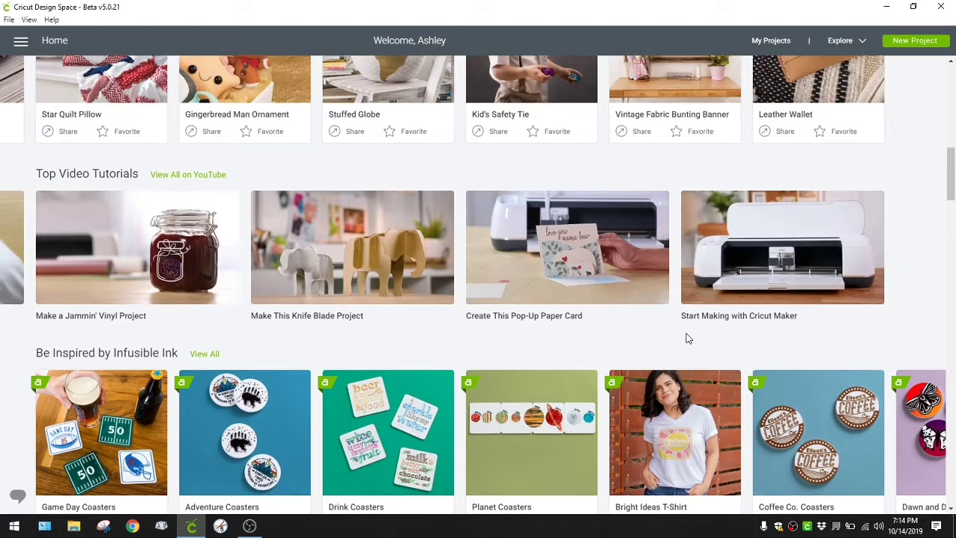
scroll(633, 340, "down", 2)
scroll(250, 389, "down", 1)
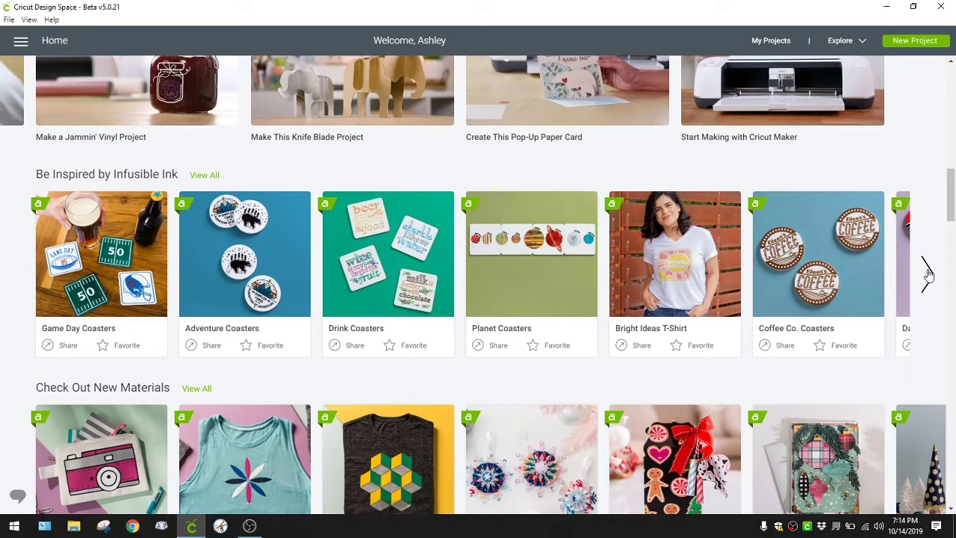
left_click(927, 274)
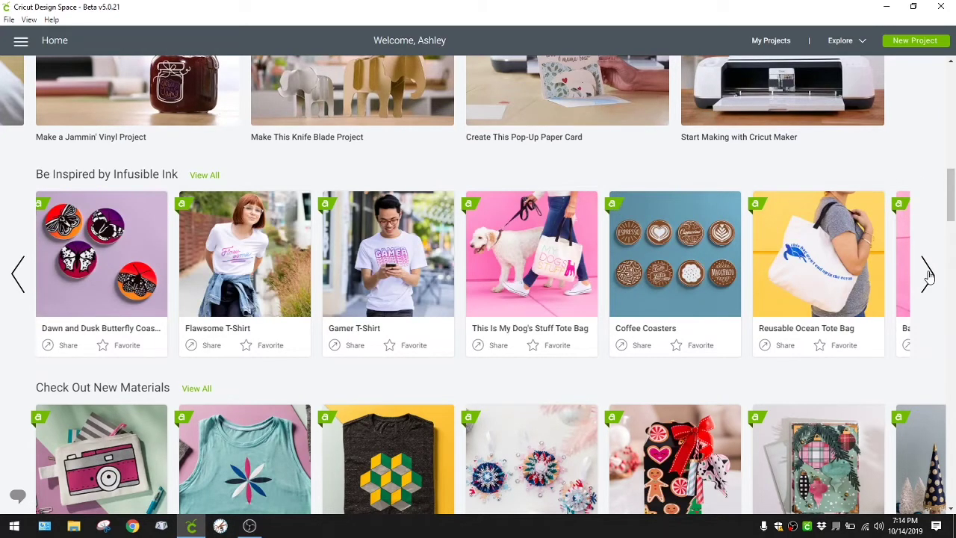
left_click(928, 275)
left_click(927, 274)
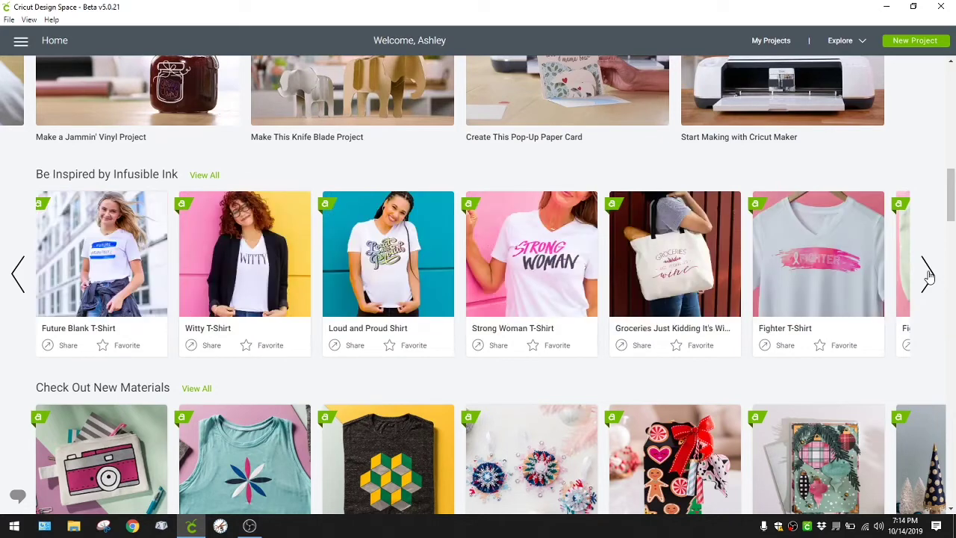
left_click(928, 274)
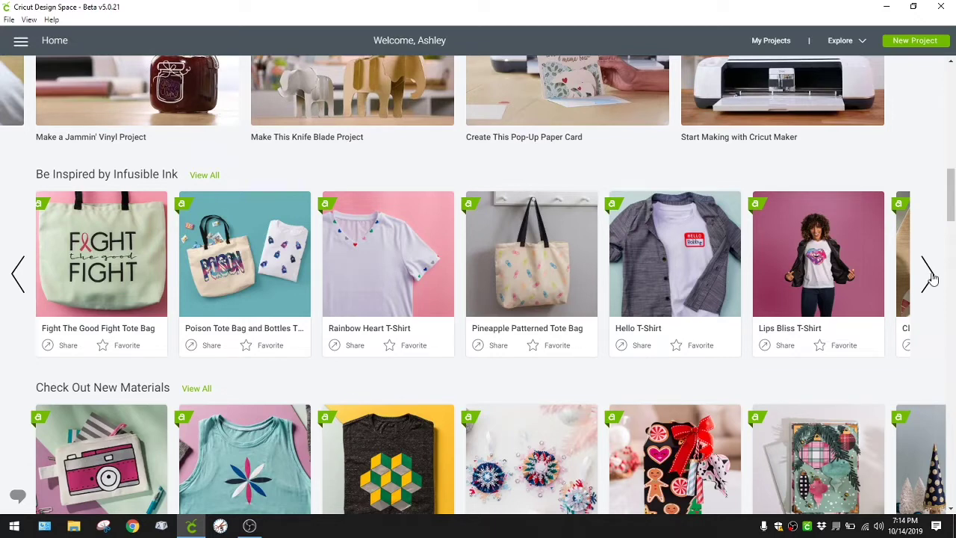
left_click(929, 276)
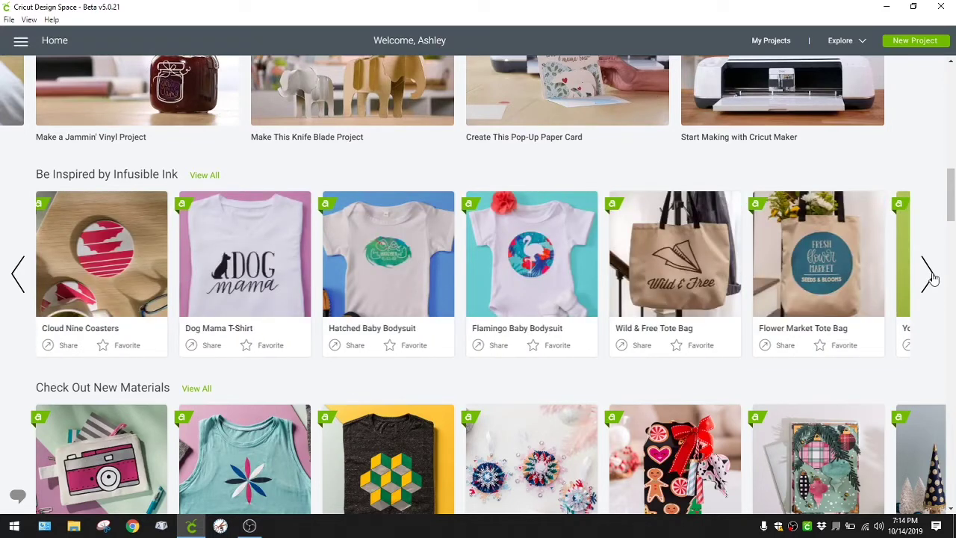
left_click(929, 276)
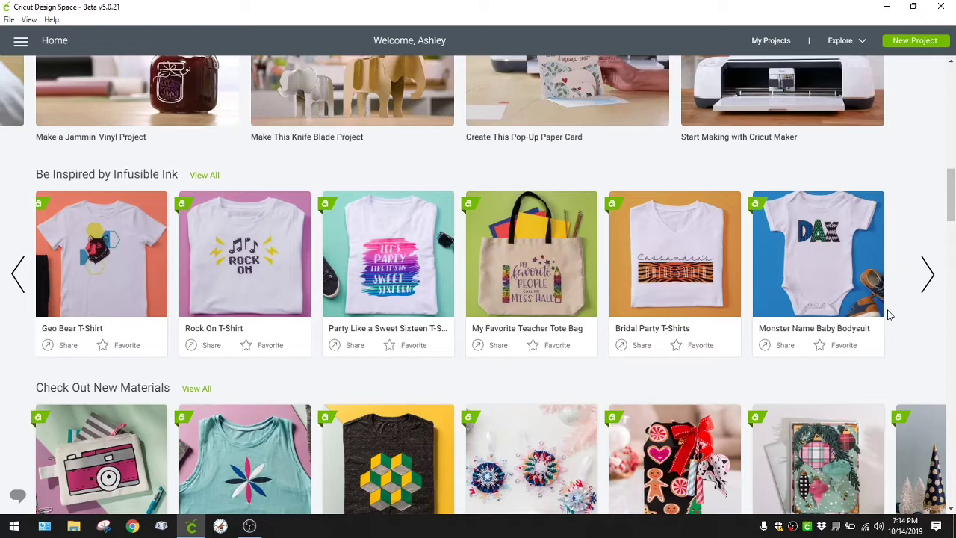
Browse the Check Out New Materials row to show further projects
scroll(888, 314, "down", 3)
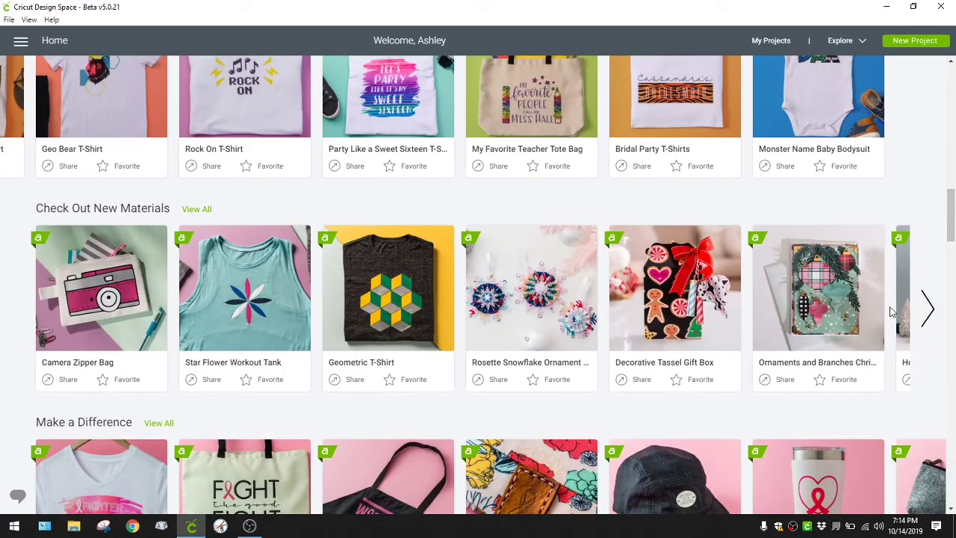
scroll(891, 312, "down", 1)
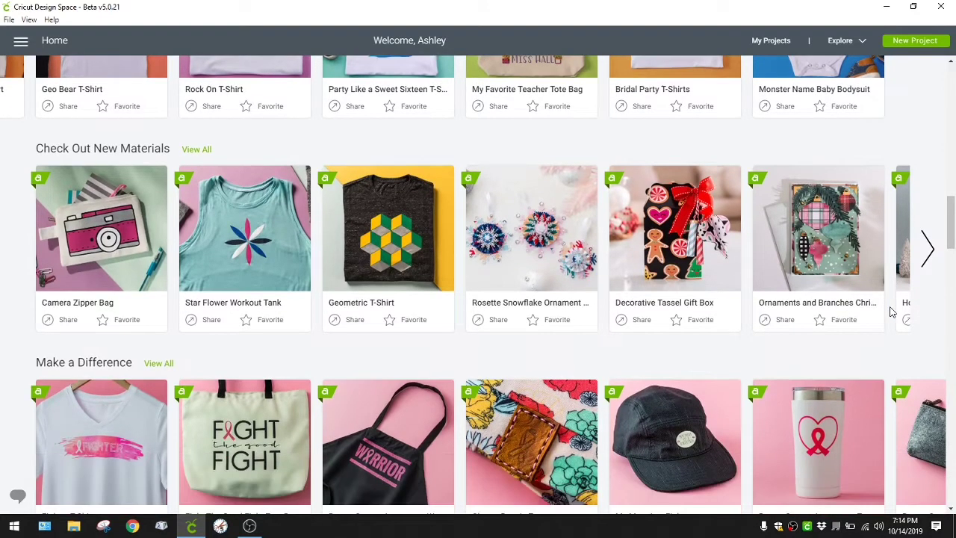
left_click(932, 252)
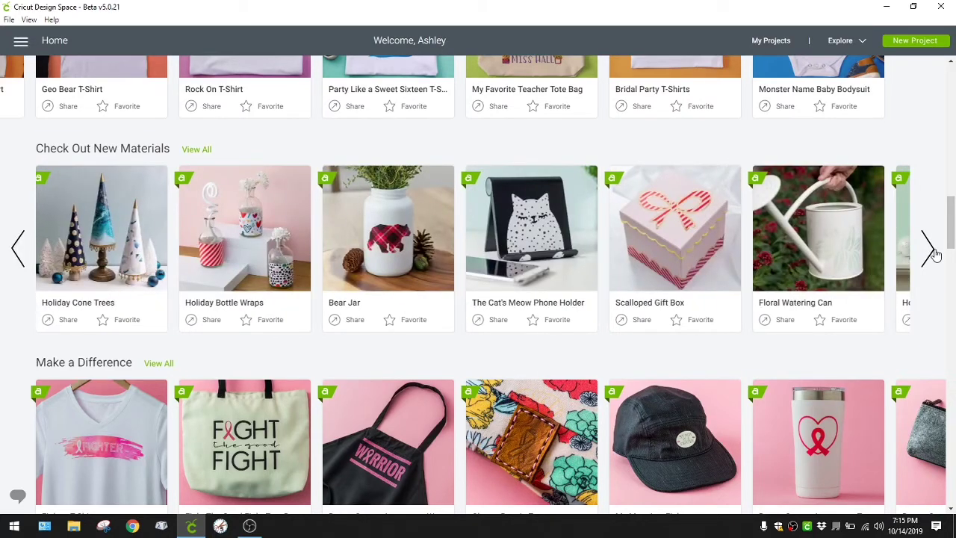
left_click(932, 252)
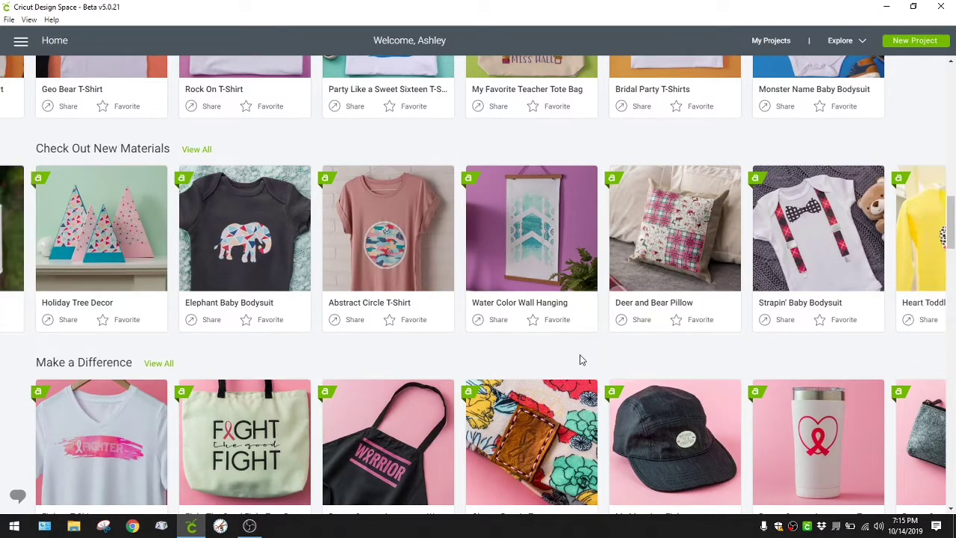
Browse through the projects in the Make a Difference row to its end
scroll(605, 356, "down", 3)
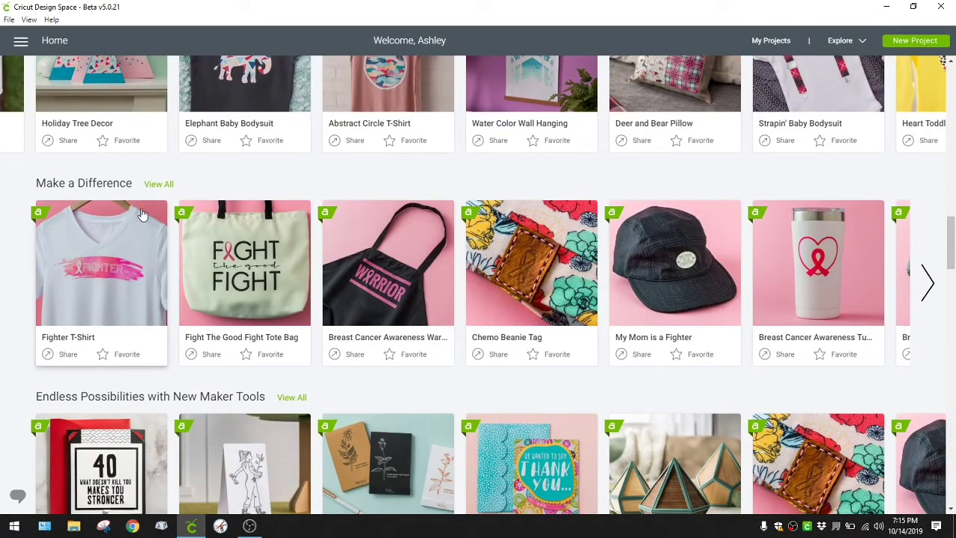
left_click(930, 288)
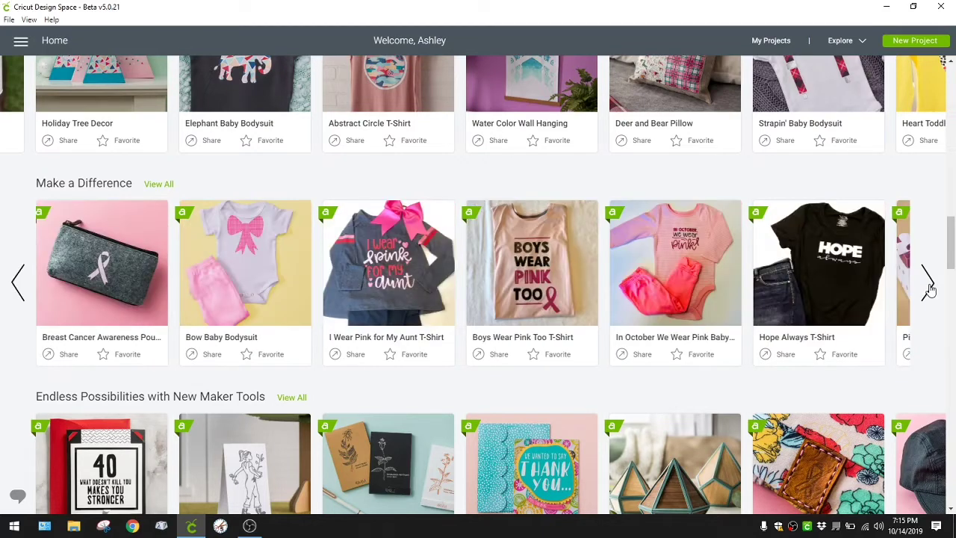
left_click(929, 290)
left_click(930, 288)
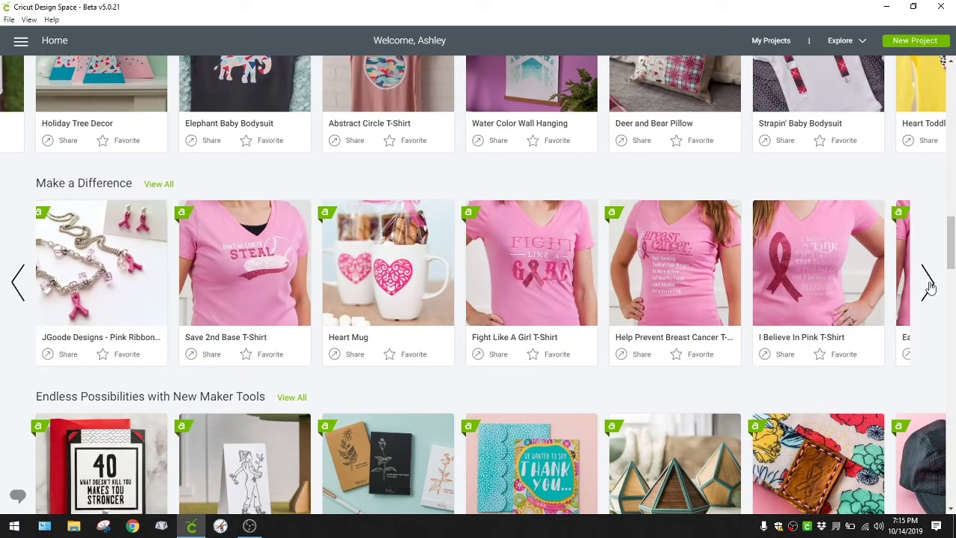
left_click(930, 288)
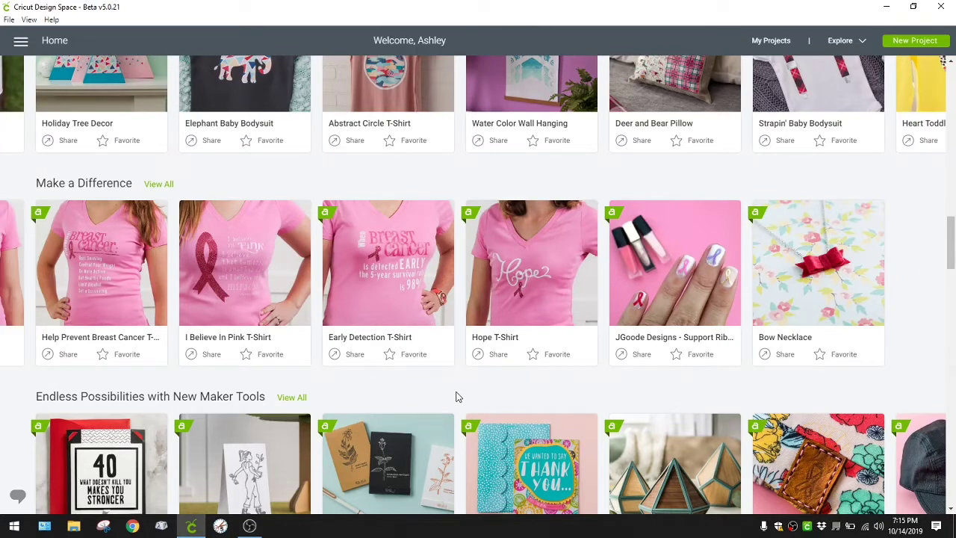
Look over the Maker tools, Creative Cards, Iron-On for All Occasions, Lovely Home Decor and Hostess with the Mostess project rows
scroll(454, 395, "down", 3)
scroll(455, 395, "down", 2)
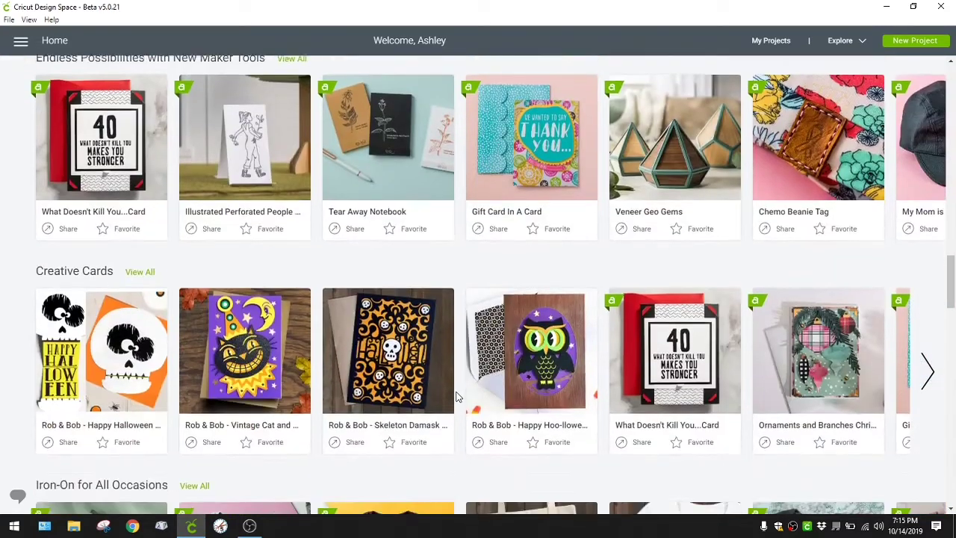
scroll(193, 256, "up", 1)
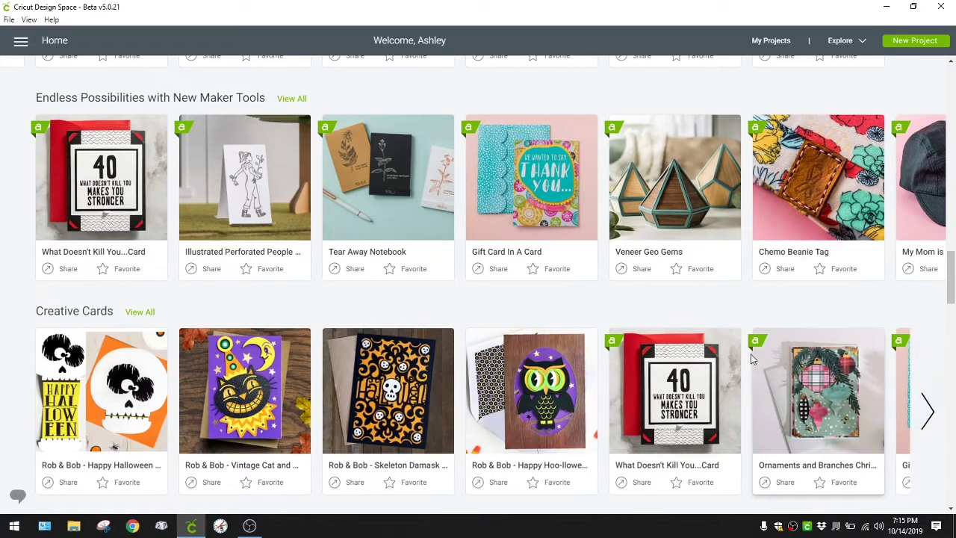
scroll(747, 360, "down", 2)
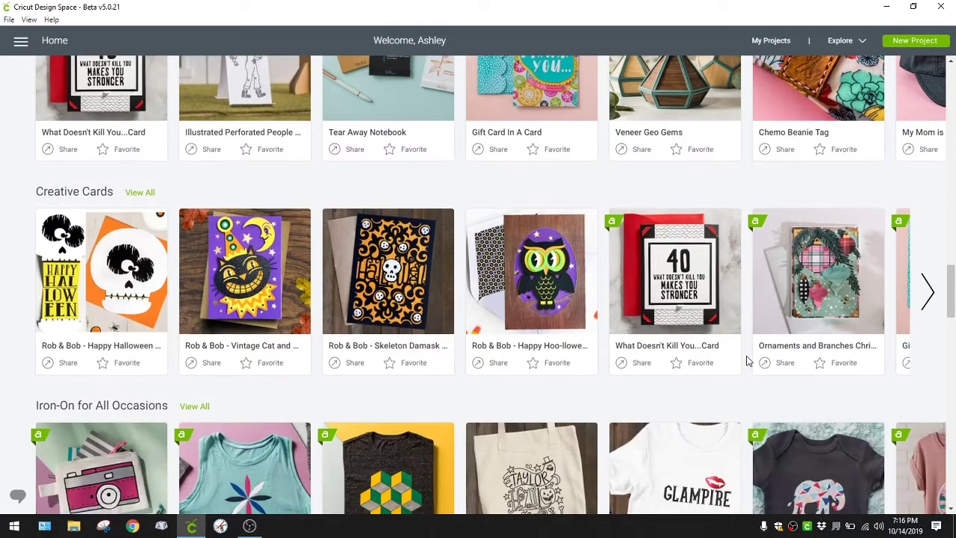
scroll(747, 360, "down", 1)
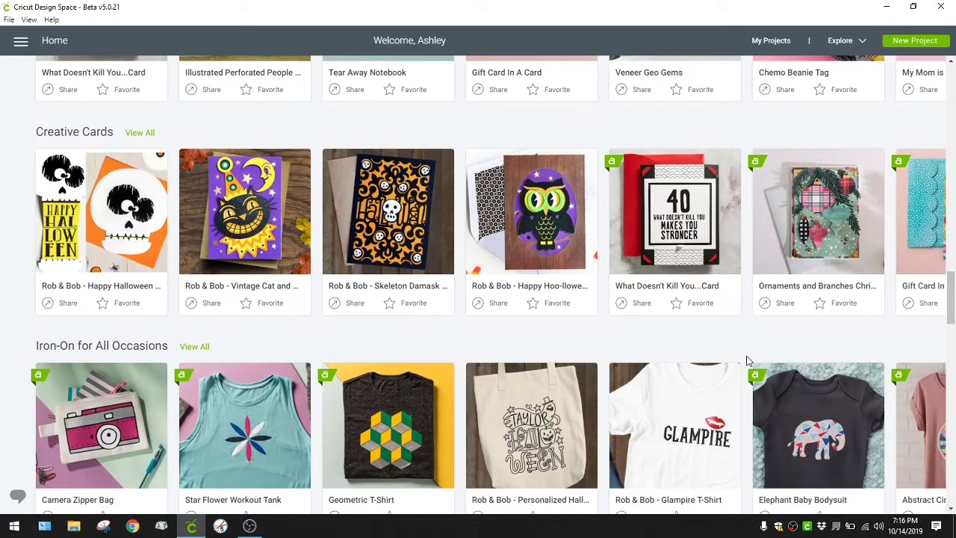
scroll(748, 361, "down", 3)
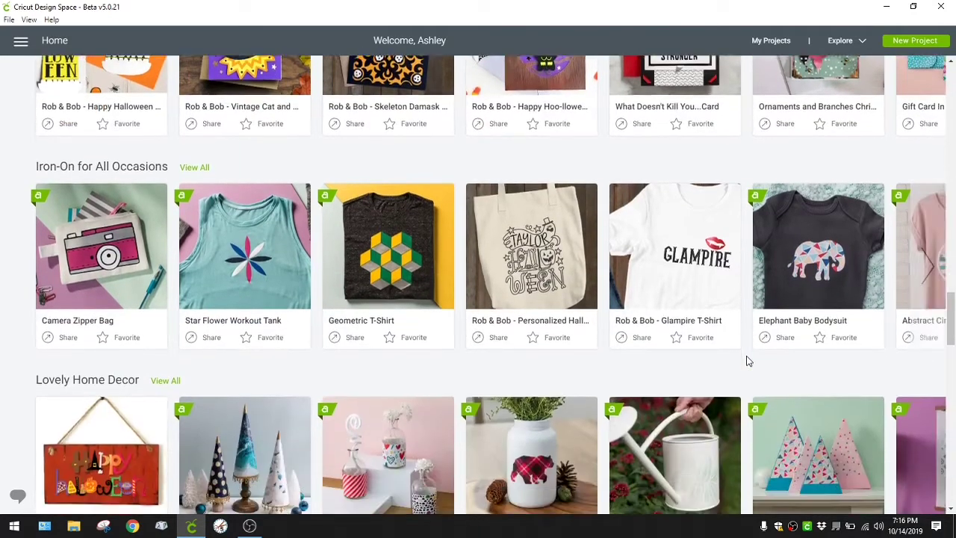
scroll(748, 361, "down", 4)
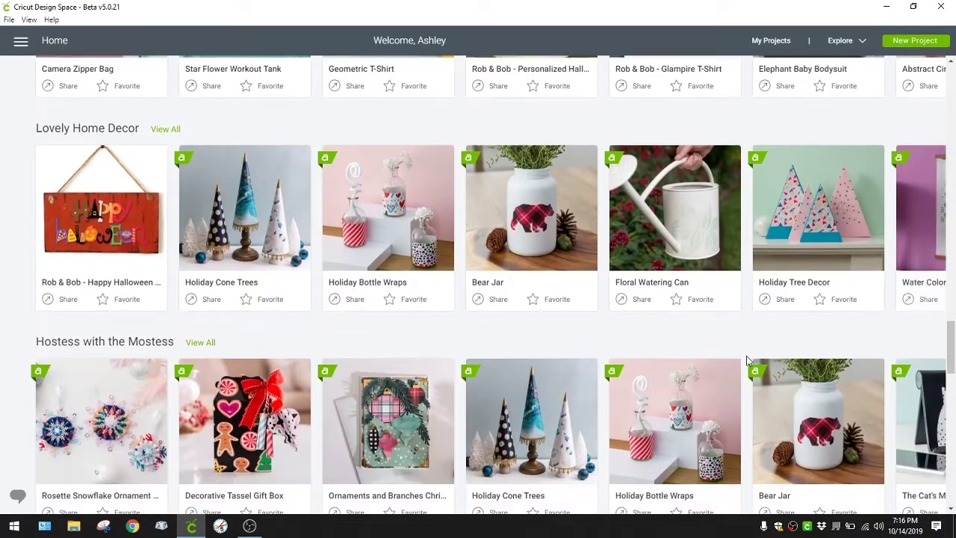
scroll(747, 361, "down", 4)
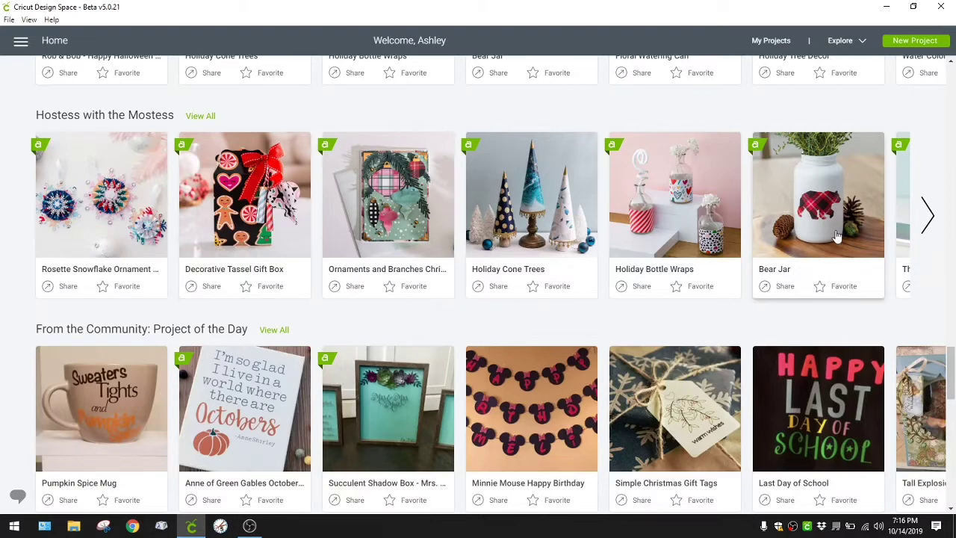
Look through the From the Community rows, from Project of the Day down to Breast Cancer Awareness at the page's end
scroll(888, 316, "down", 2)
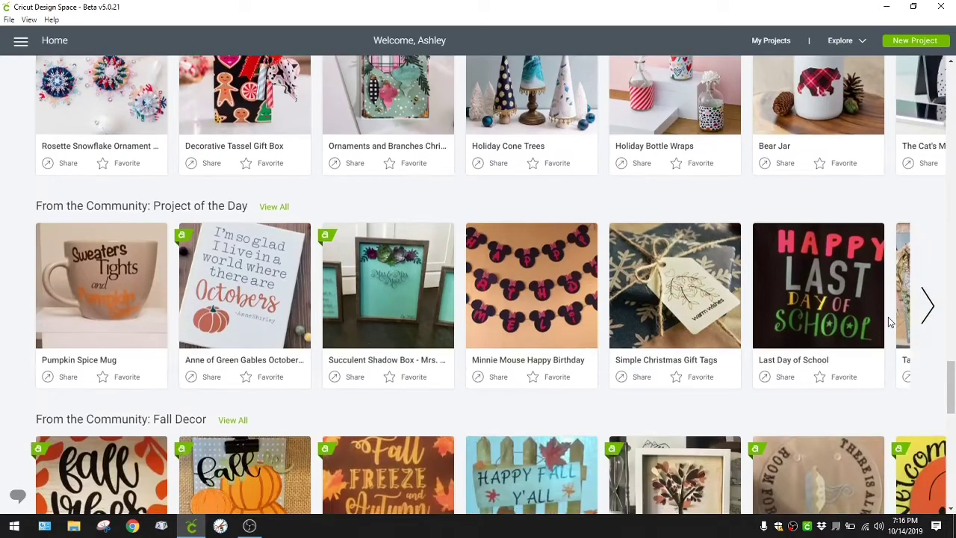
scroll(889, 321, "down", 1)
scroll(890, 322, "down", 1)
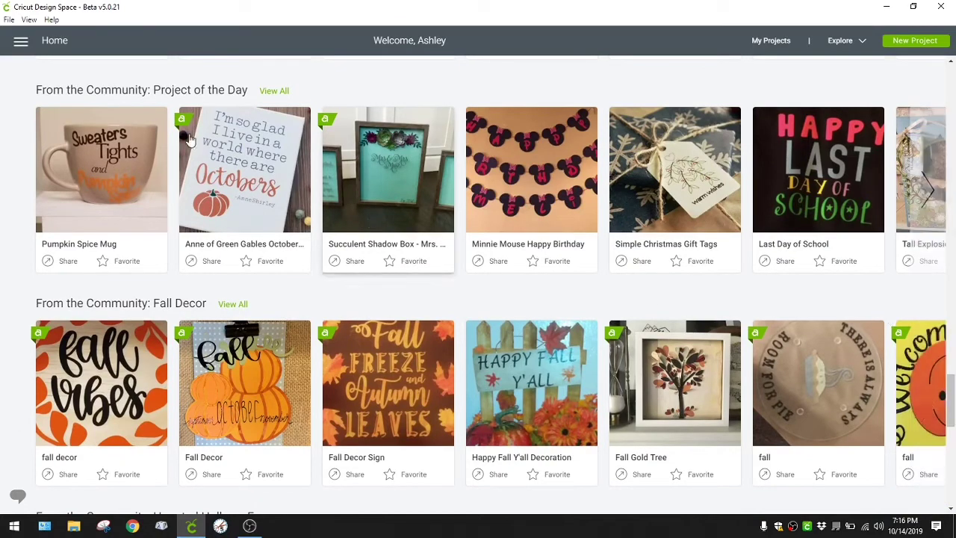
scroll(213, 216, "down", 2)
scroll(213, 217, "down", 2)
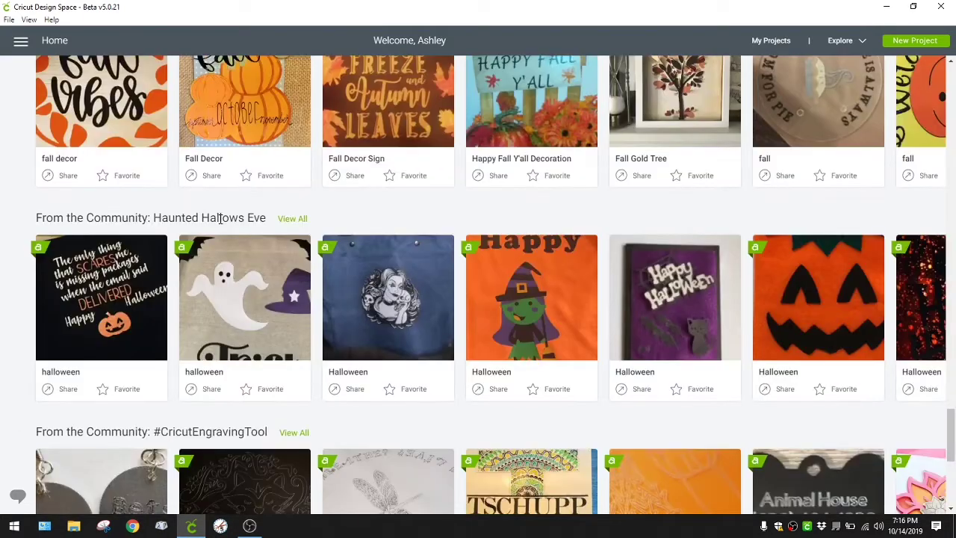
scroll(216, 220, "up", 1)
scroll(217, 220, "down", 3)
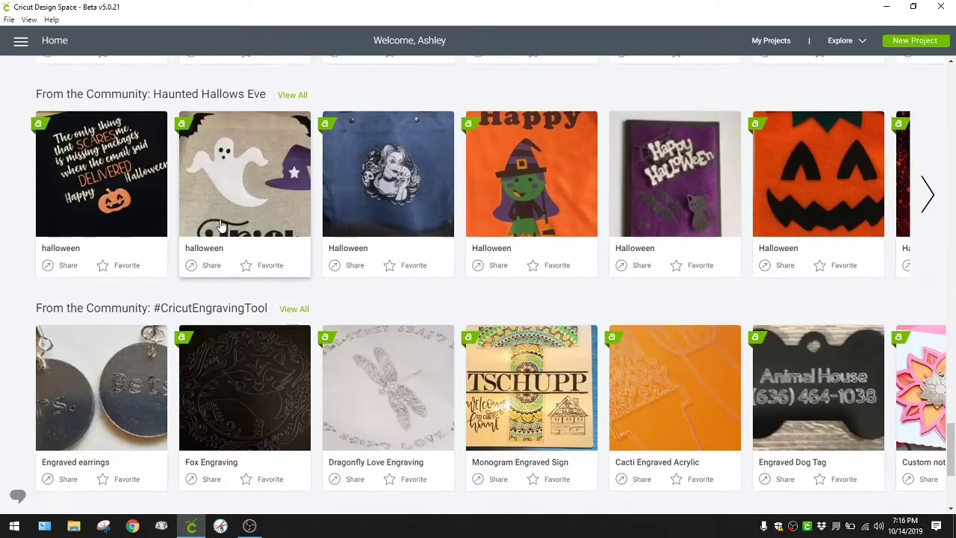
scroll(274, 252, "down", 3)
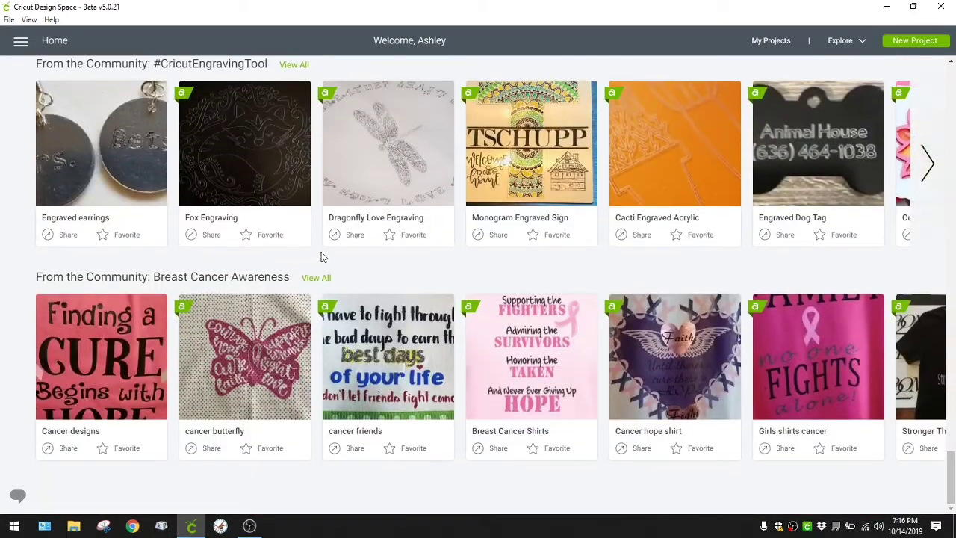
mouse_move(743, 336)
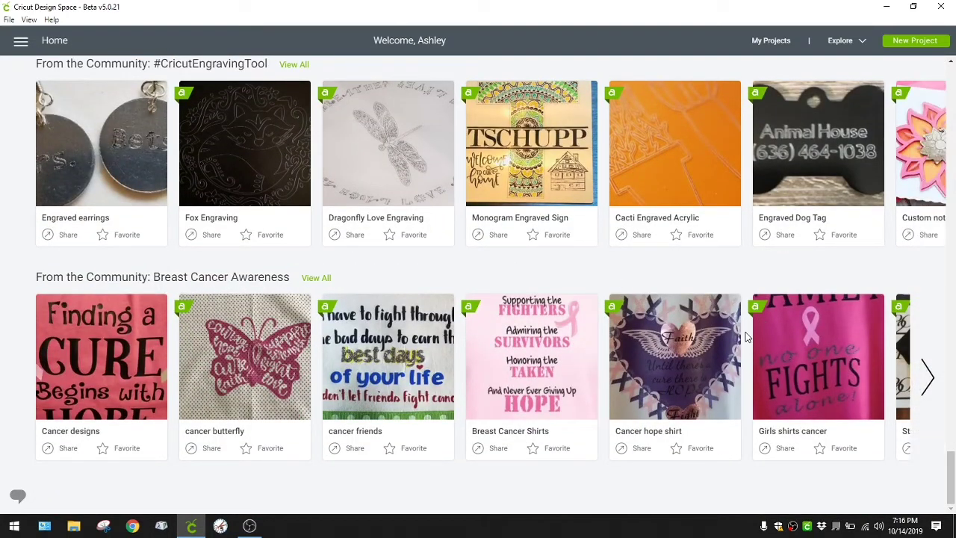
Go back up through the community rows to review the Project of the Day and Fall Decor projects again
scroll(745, 337, "up", 1)
scroll(745, 337, "up", 3)
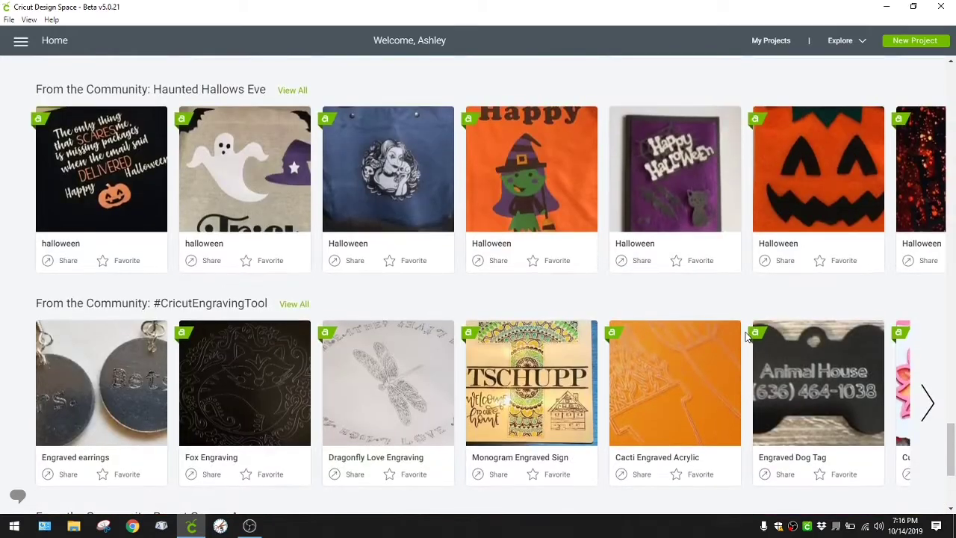
scroll(744, 337, "up", 5)
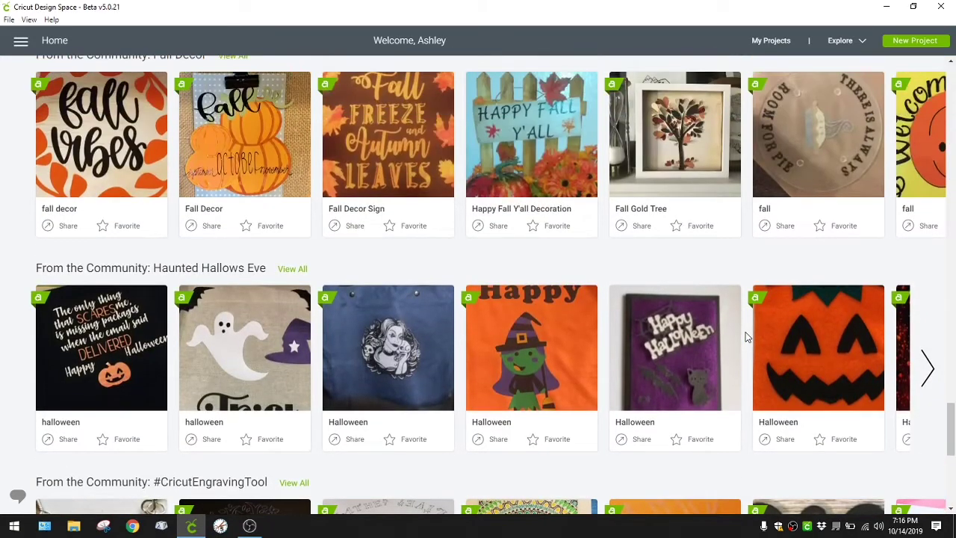
scroll(745, 337, "up", 3)
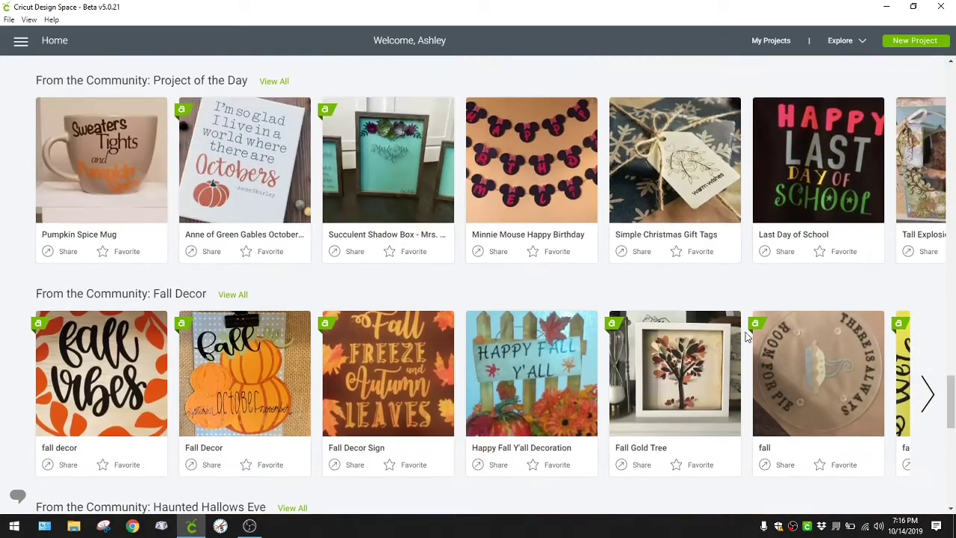
scroll(745, 337, "up", 3)
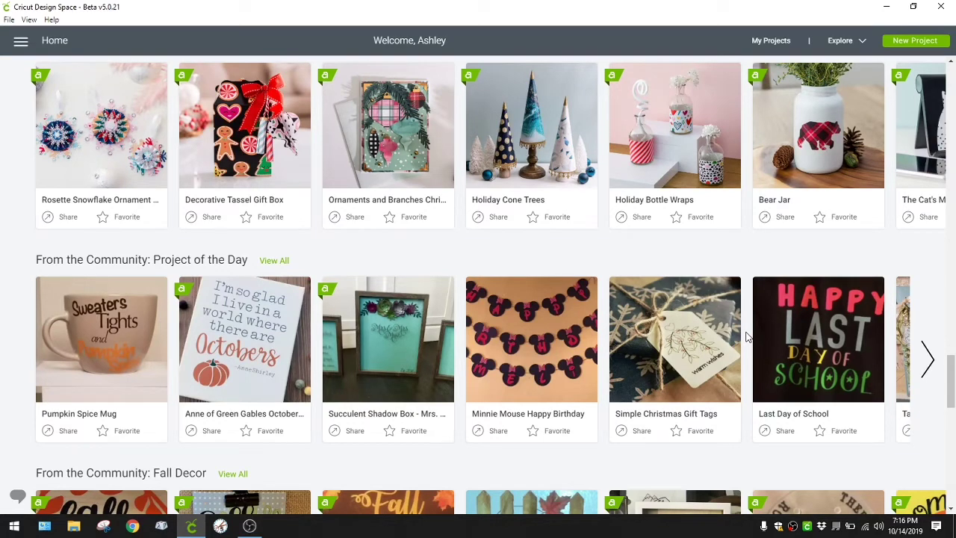
scroll(745, 337, "down", 1)
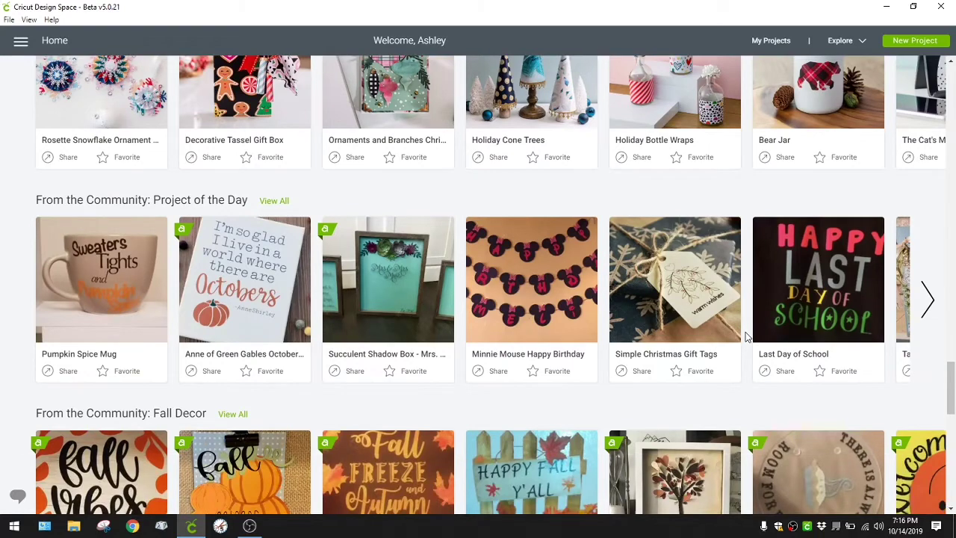
scroll(745, 336, "down", 1)
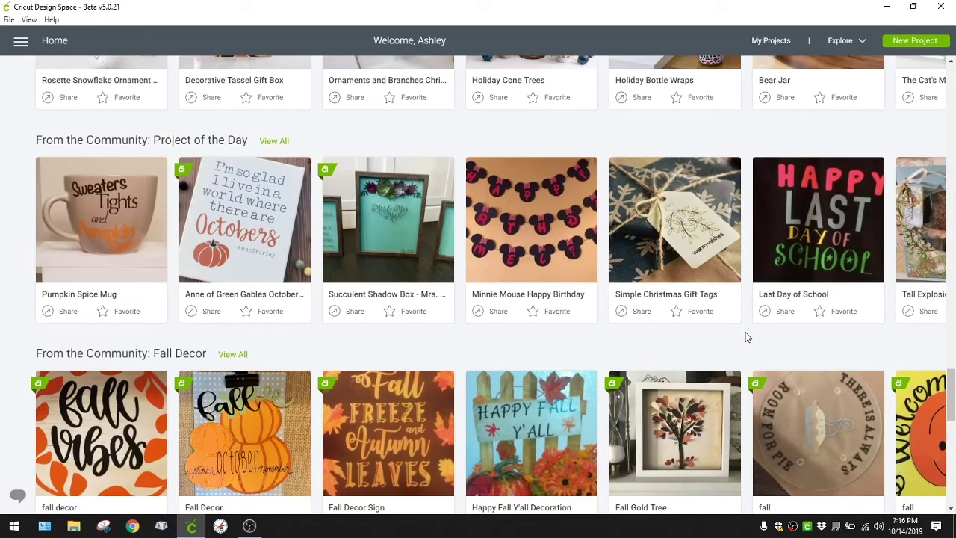
scroll(745, 337, "down", 2)
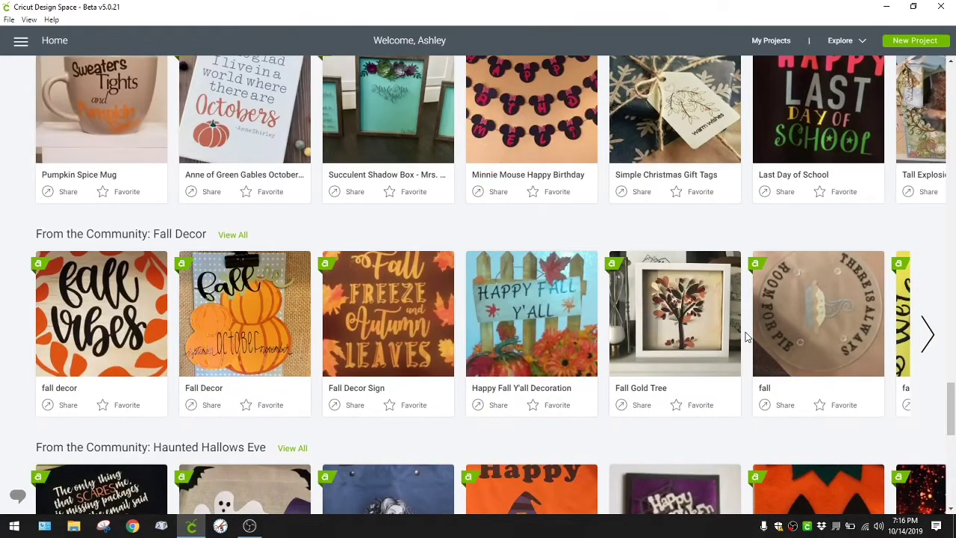
Examine the community rows again, from Fall Decor through Haunted Hallows Eve and #CricutEngravingTool to Breast Cancer Awareness
scroll(745, 337, "down", 1)
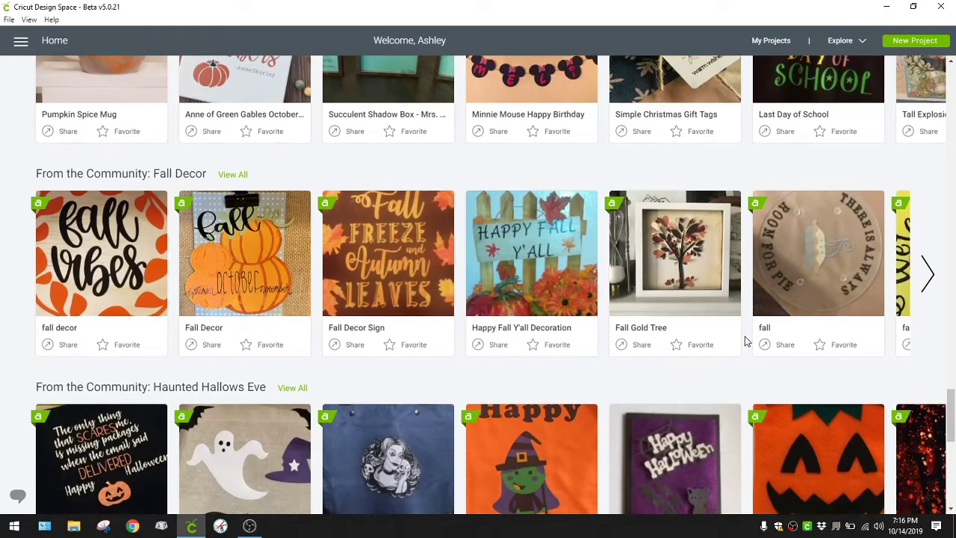
scroll(745, 337, "down", 2)
scroll(745, 340, "down", 1)
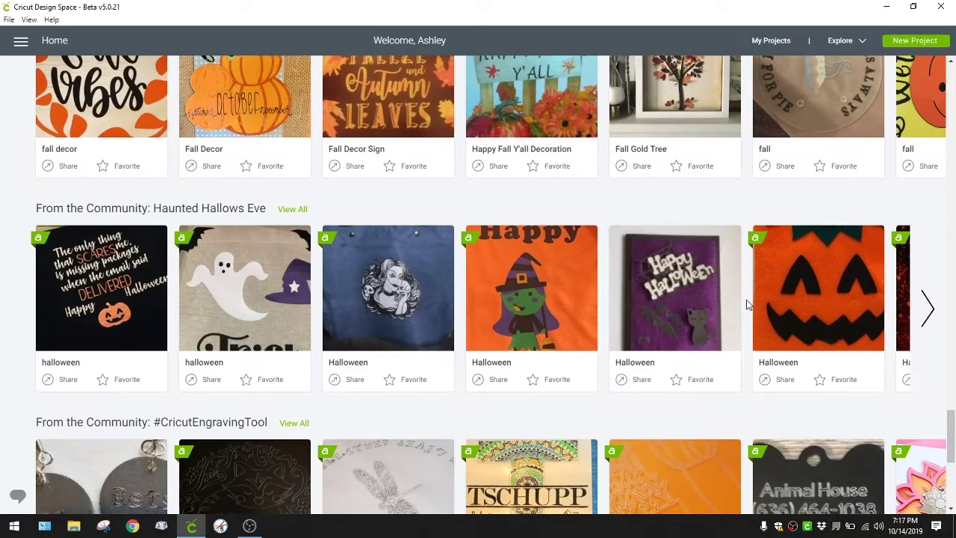
scroll(748, 305, "down", 5)
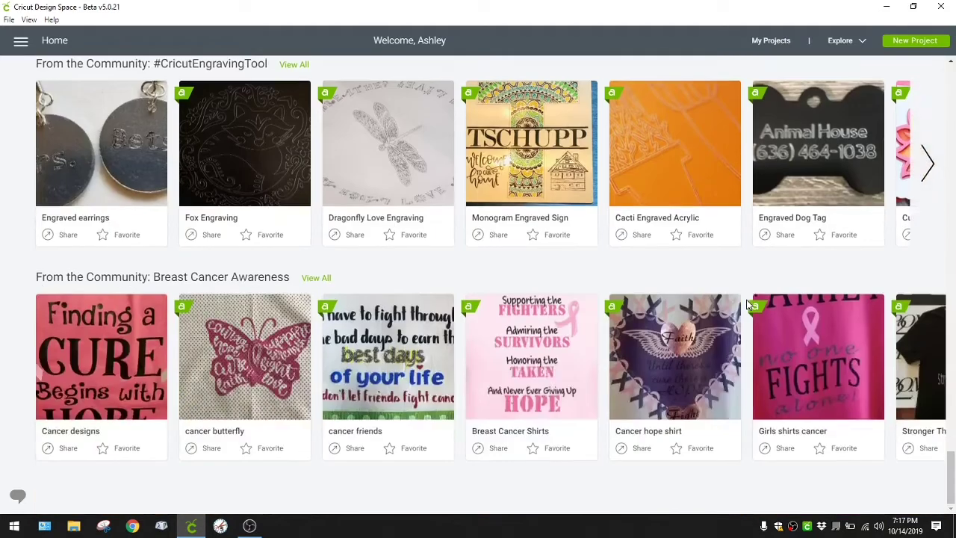
scroll(738, 350, "up", 7)
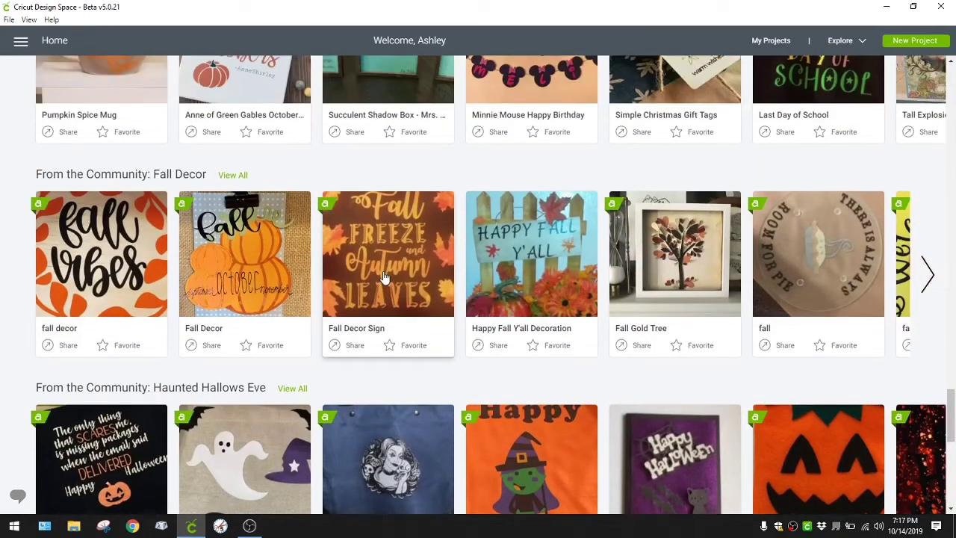
scroll(384, 273, "up", 2)
scroll(458, 284, "down", 2)
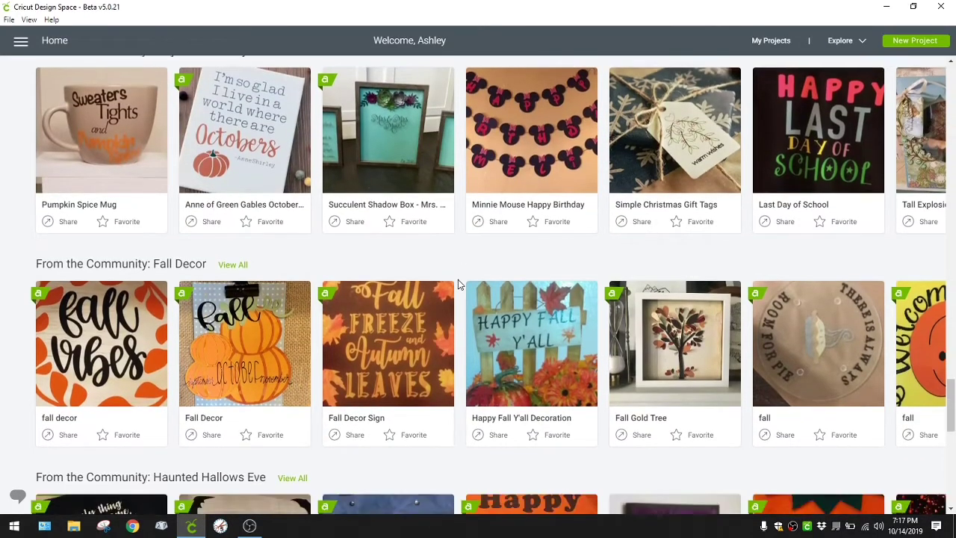
scroll(535, 270, "down", 6)
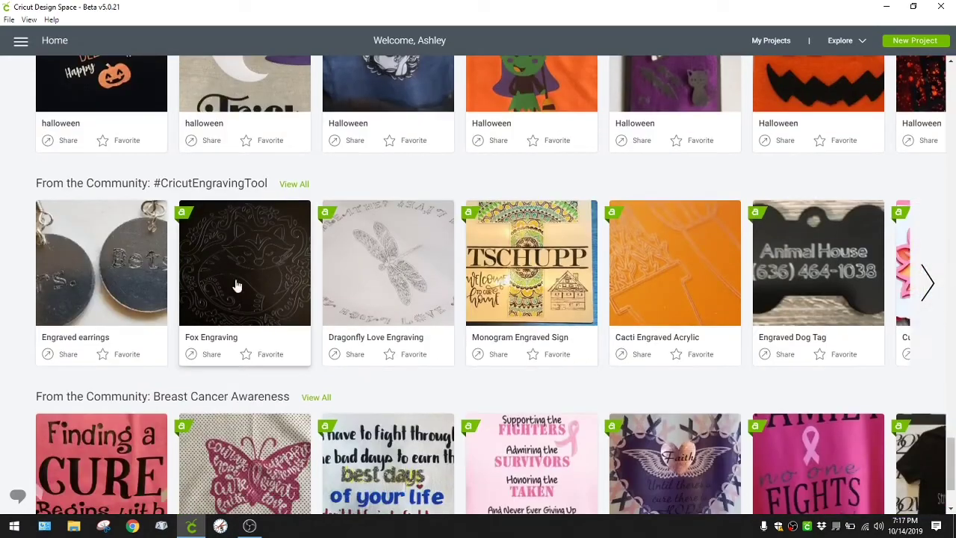
scroll(396, 304, "down", 2)
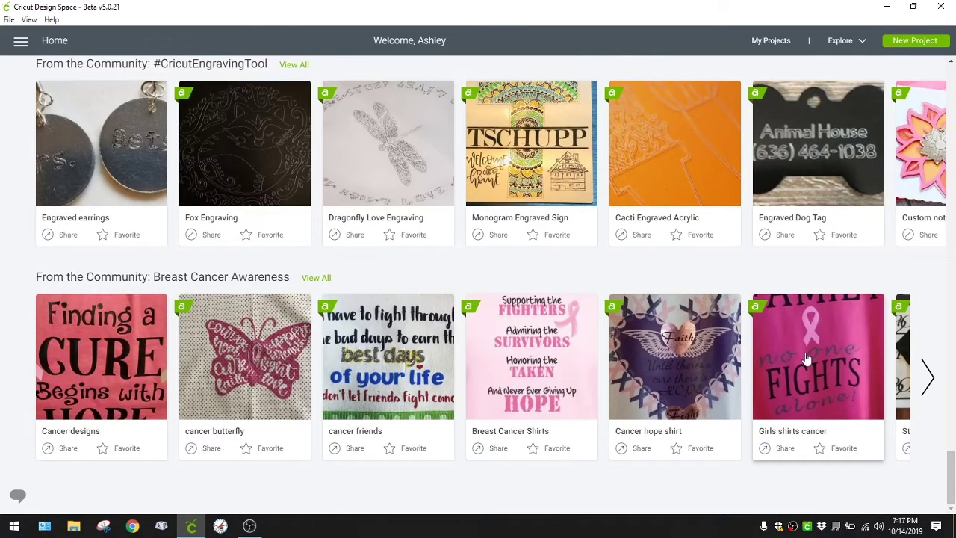
Go back to the start of the Home page, view the empty Canvas briefly and return to Home
scroll(754, 370, "up", 1)
scroll(753, 369, "up", 9)
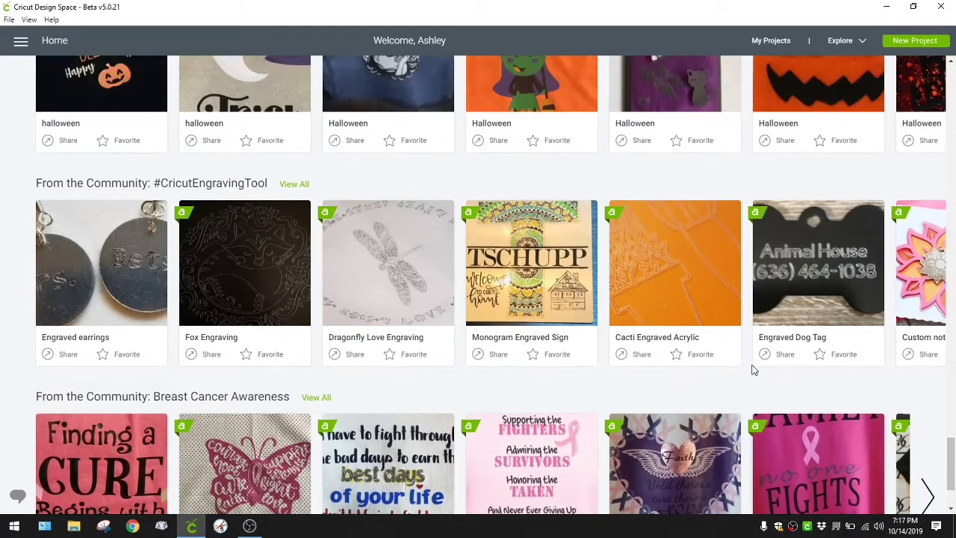
scroll(750, 368, "up", 5)
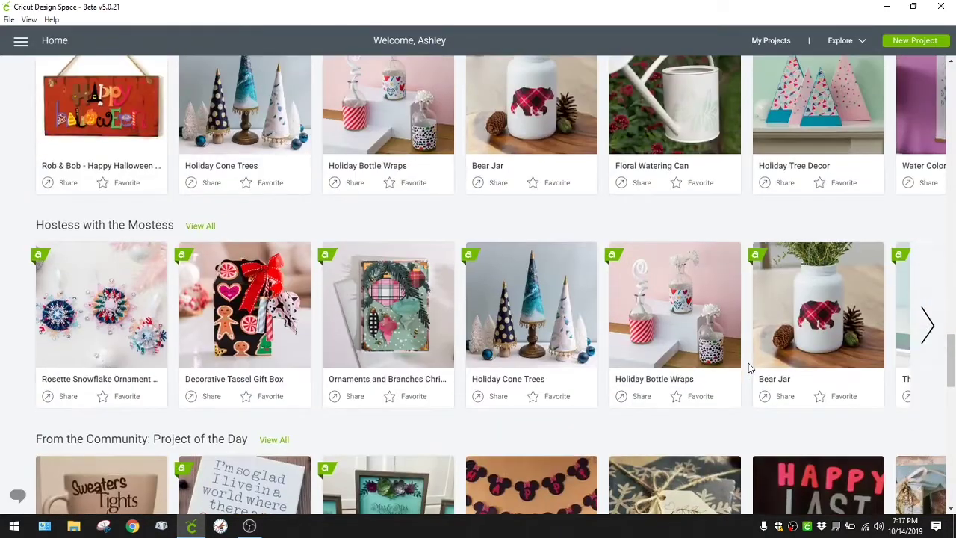
scroll(749, 368, "up", 10)
scroll(749, 367, "up", 15)
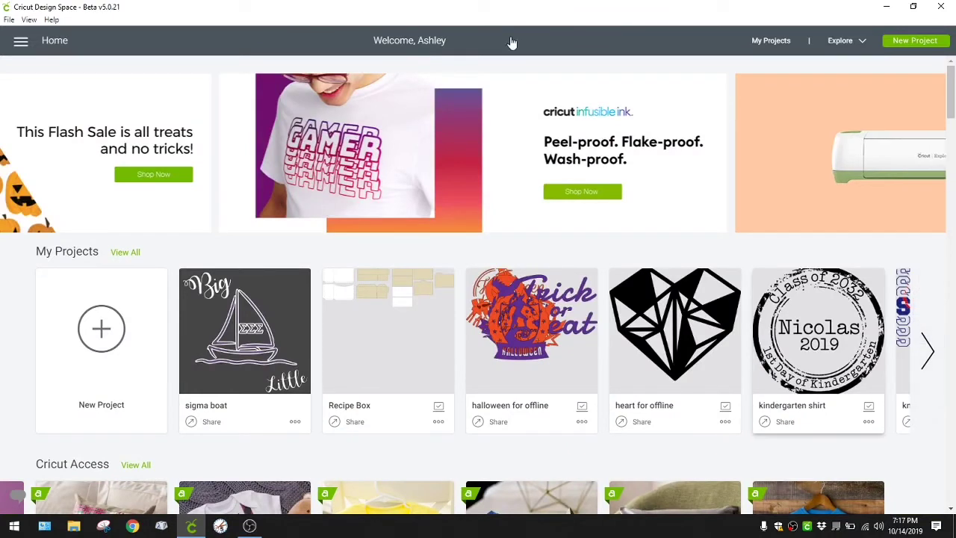
left_click(22, 42)
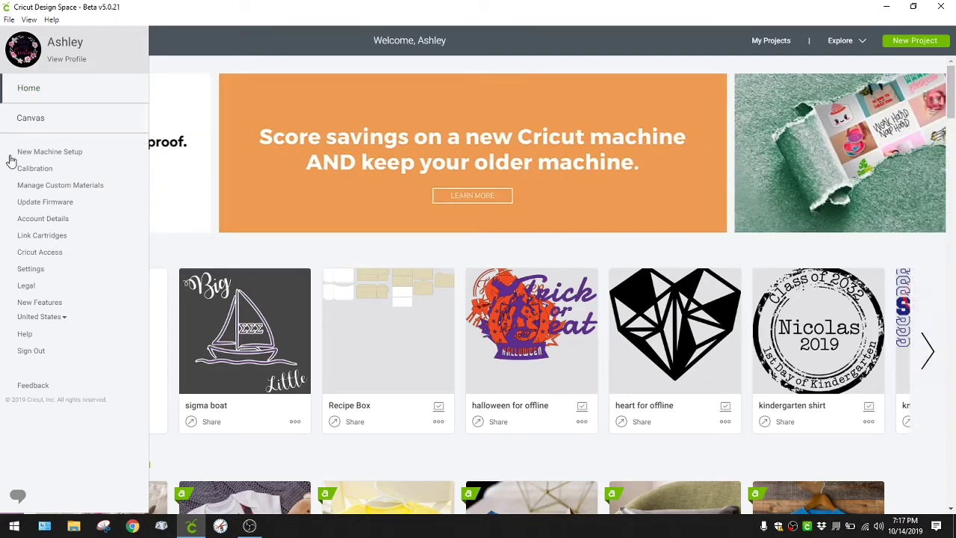
left_click(41, 122)
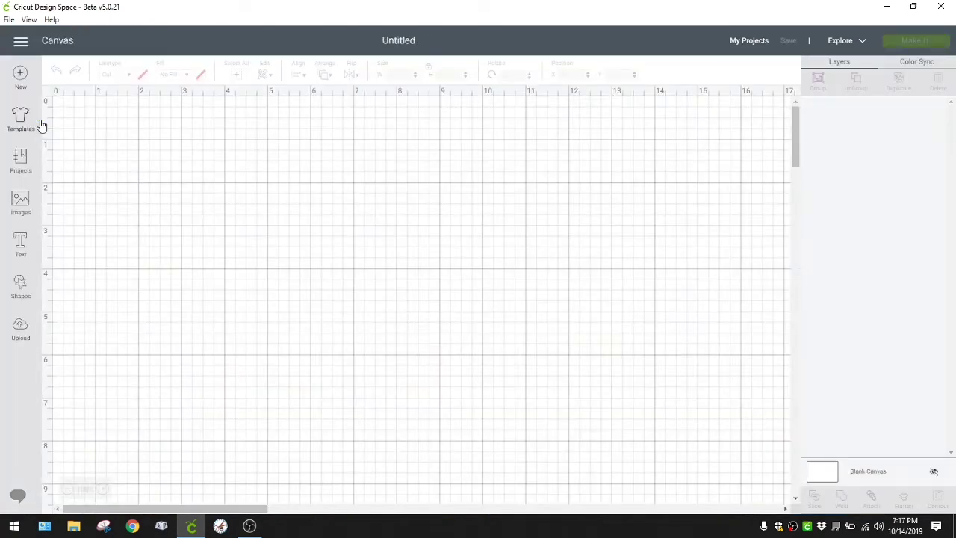
left_click(21, 40)
left_click(32, 93)
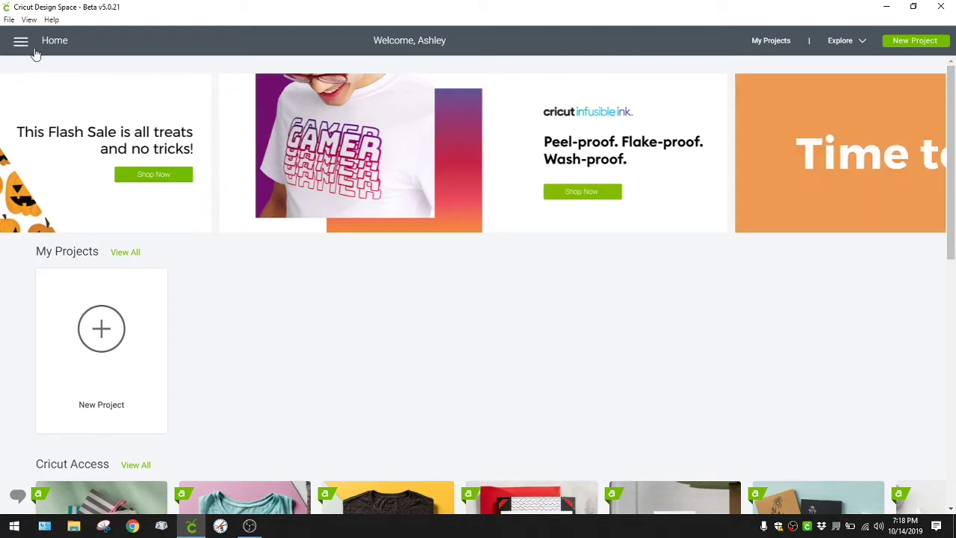
View the account's profile page and open a blank Canvas from there
left_click(28, 47)
left_click(21, 42)
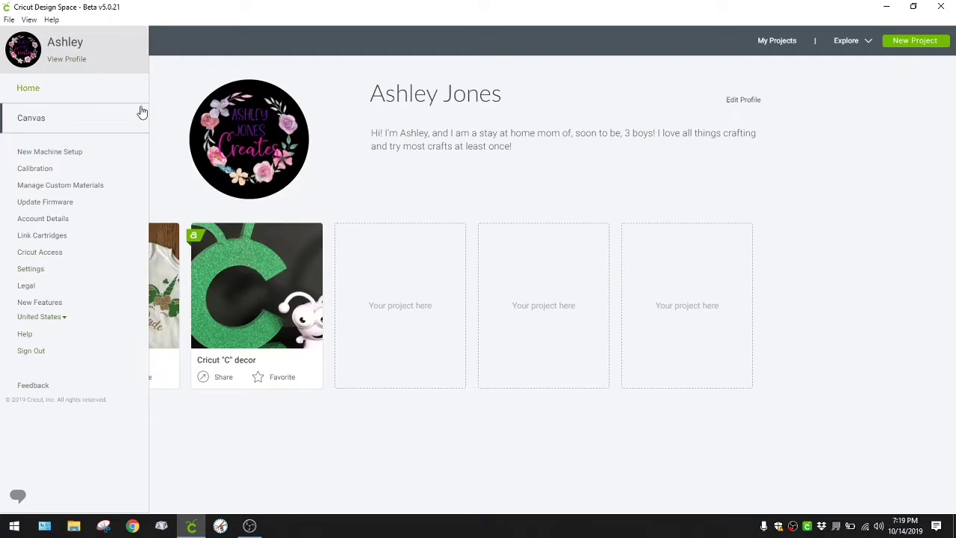
left_click(42, 121)
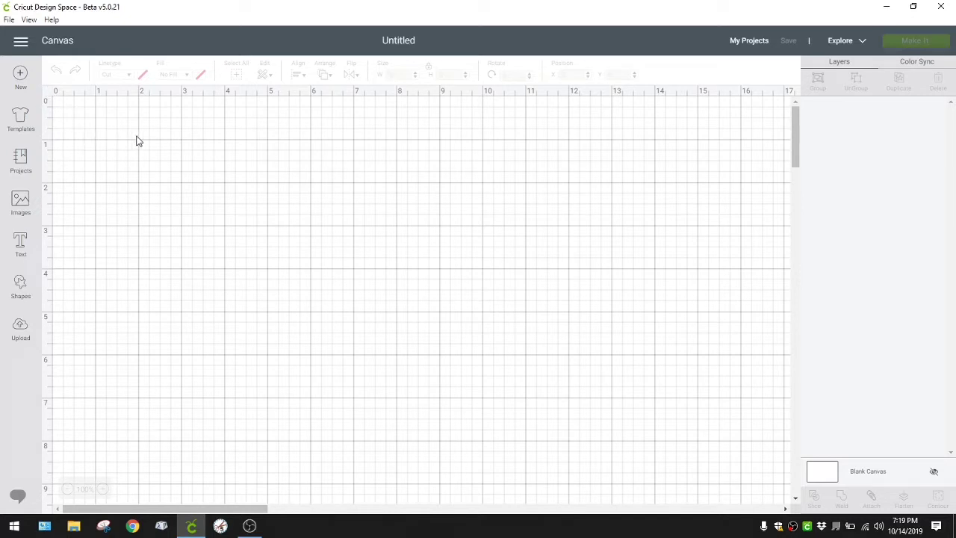
Cycle the canvas gridlines through their display styles and back to the full grid
left_click(46, 91)
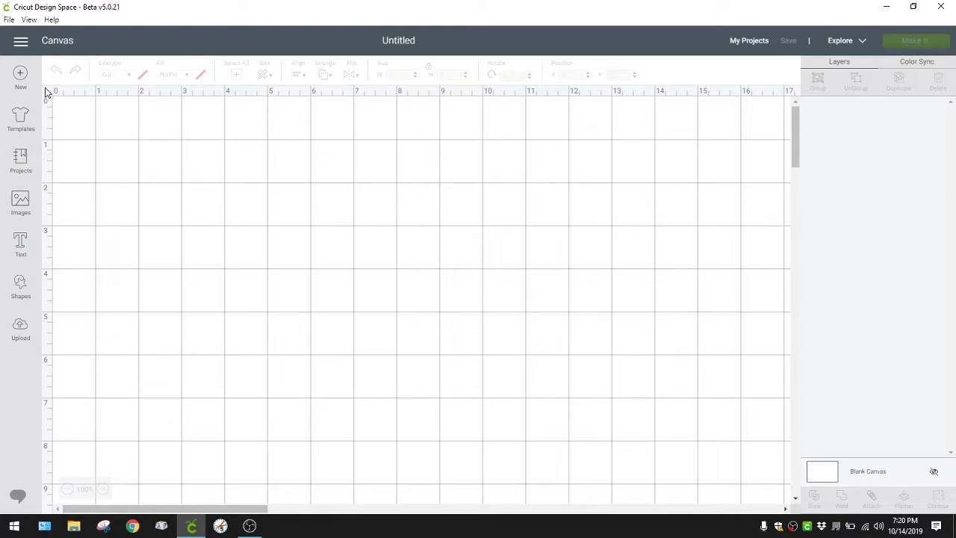
left_click(46, 91)
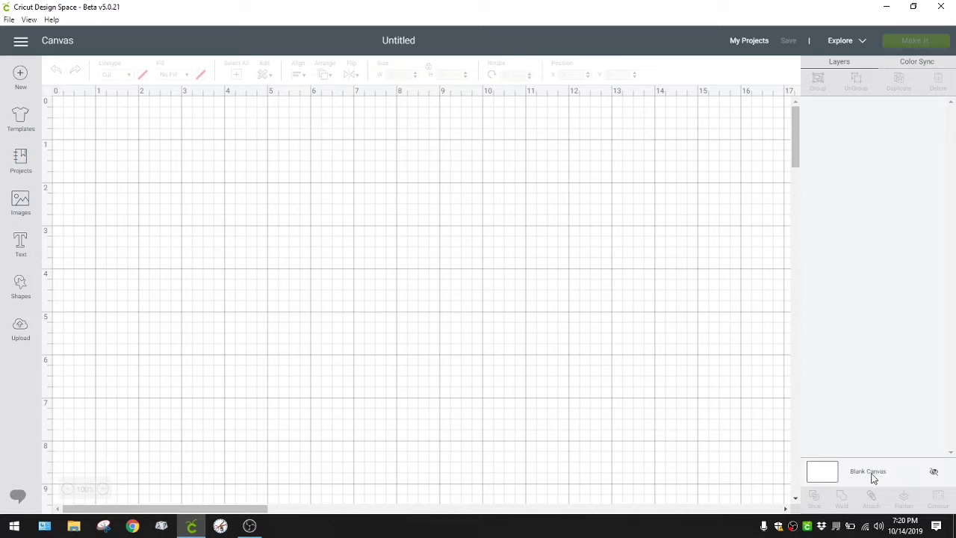
Change the blank canvas color to black and turn off its gridlines
left_click(836, 475)
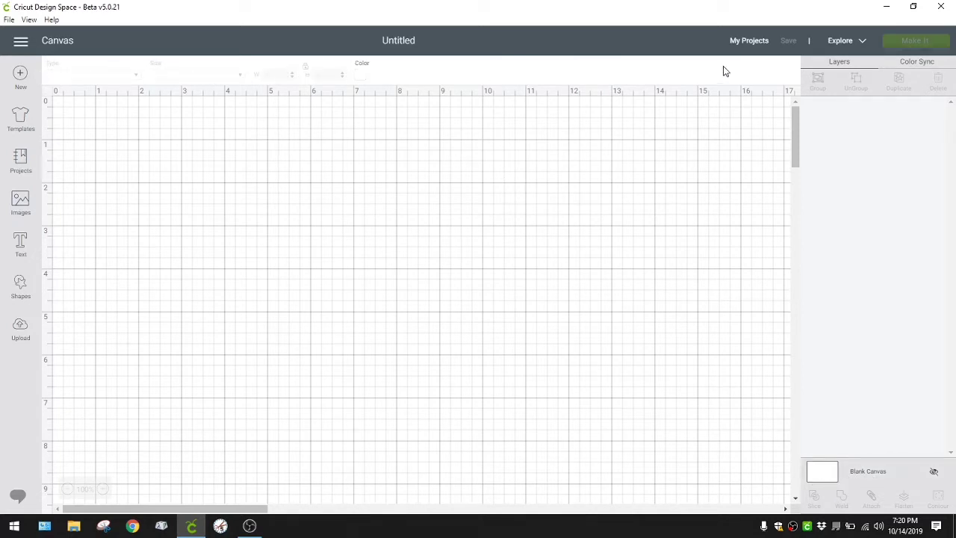
left_click(362, 77)
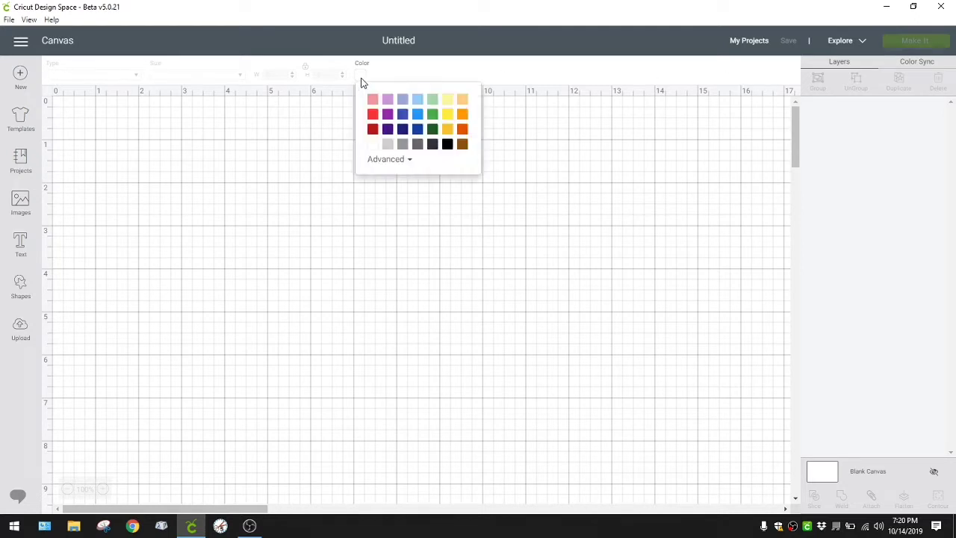
left_click(447, 144)
left_click(453, 266)
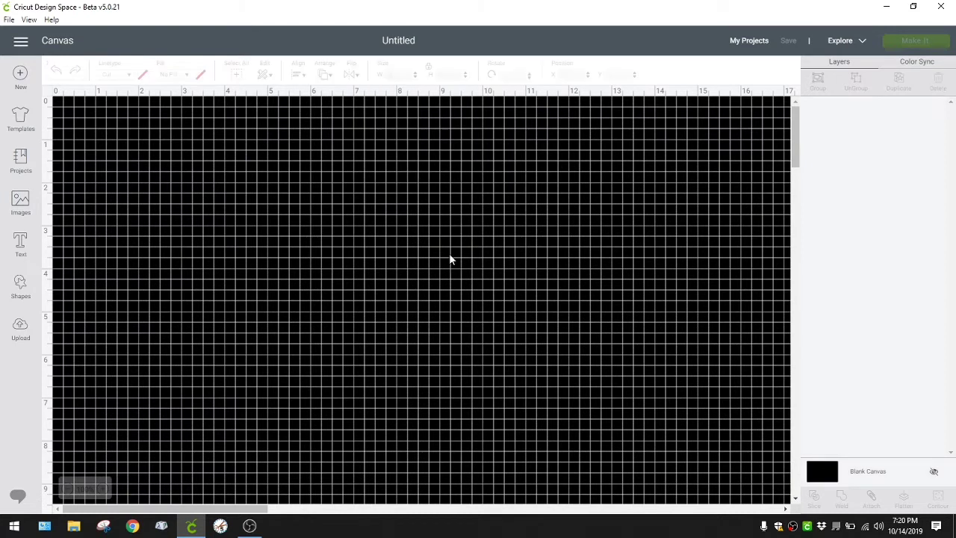
left_click(45, 97)
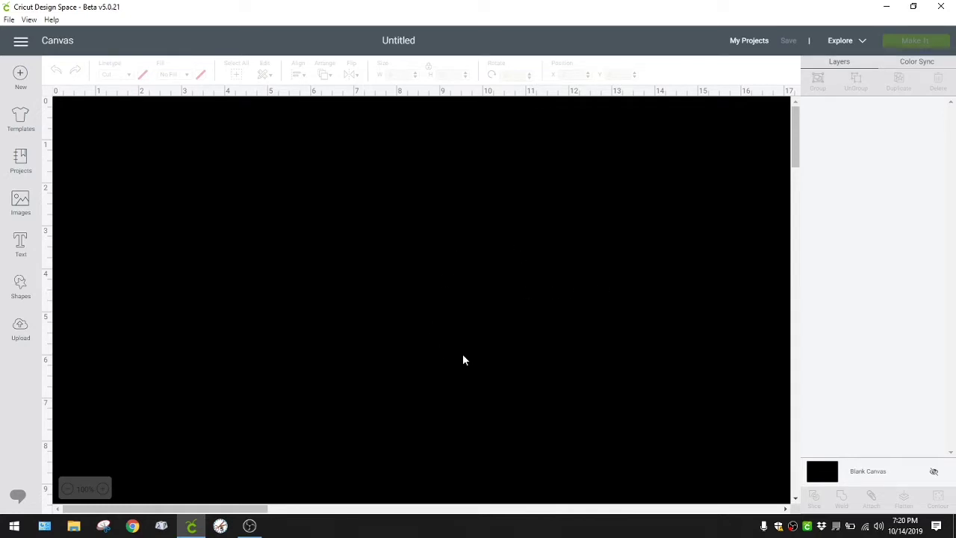
Show the advanced color options, set the blank canvas back to white (#ffffff) and restore the full grid
left_click(834, 473)
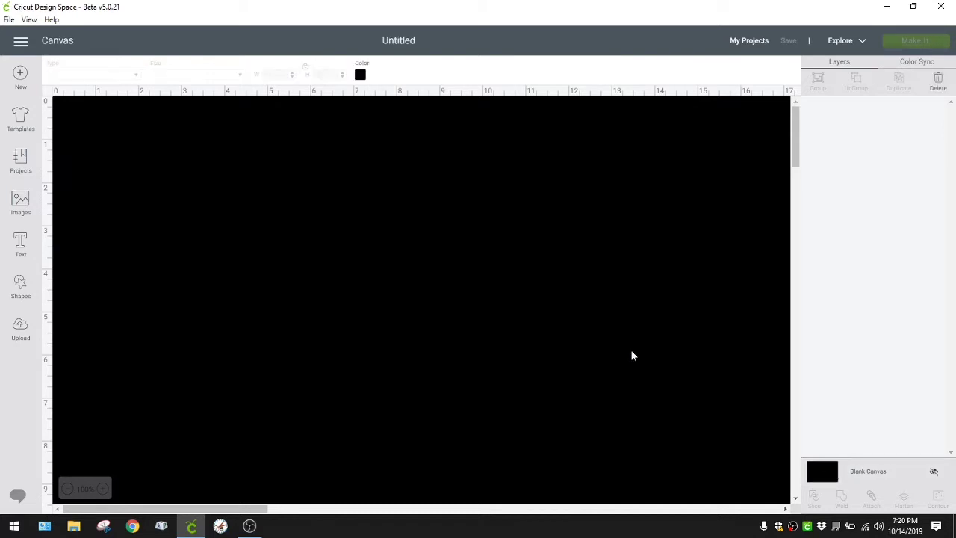
left_click(360, 75)
left_click(401, 160)
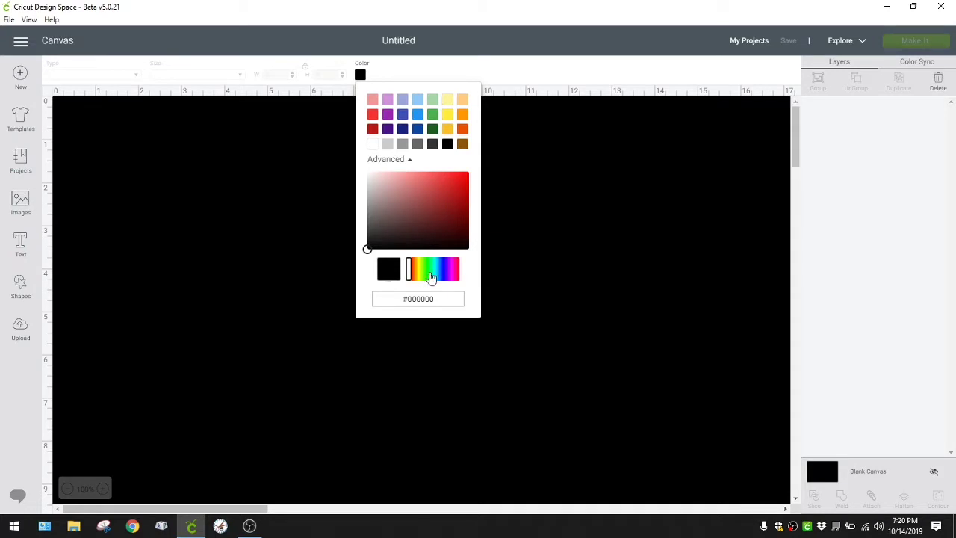
left_click_drag(427, 274, 384, 271)
left_click(374, 143)
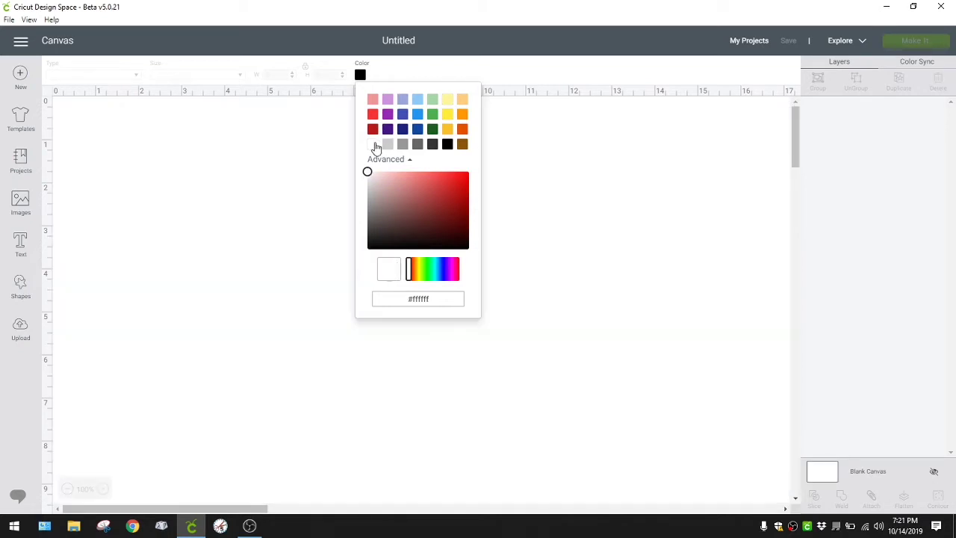
left_click(47, 96)
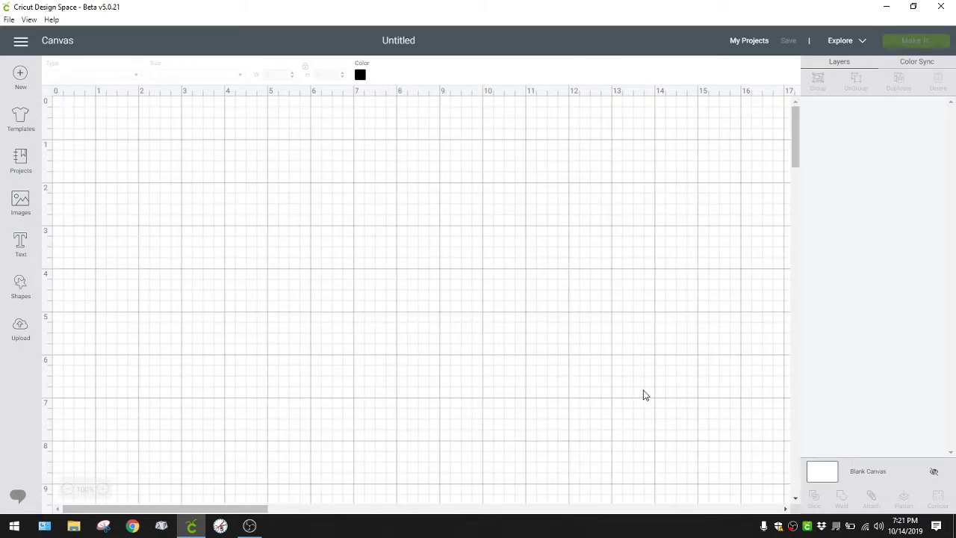
left_click(485, 244)
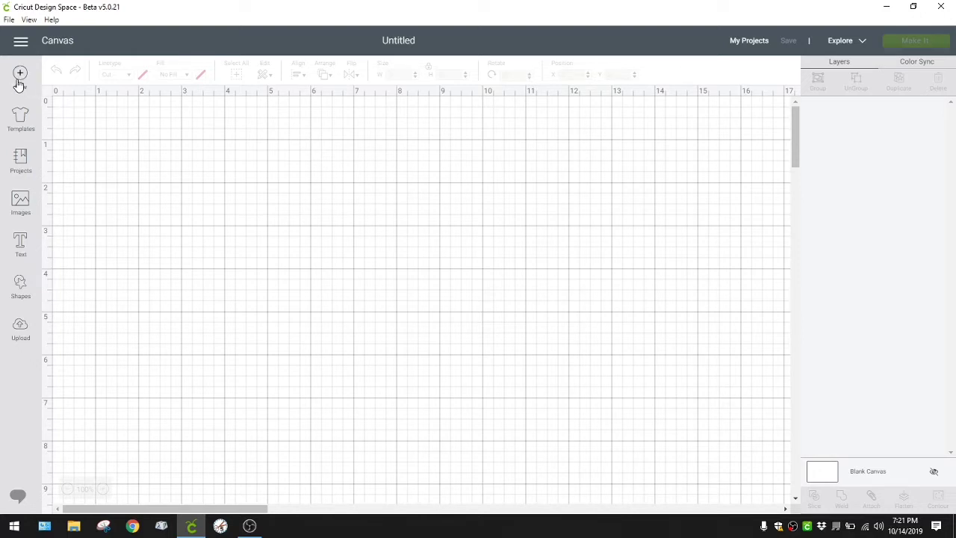
Open the template library and look through the available template categories
left_click(20, 119)
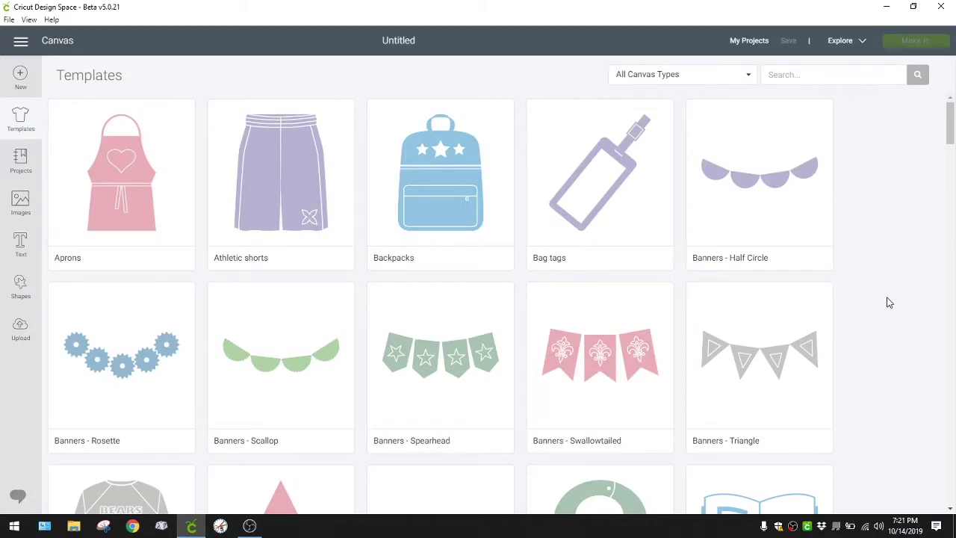
scroll(889, 302, "down", 3)
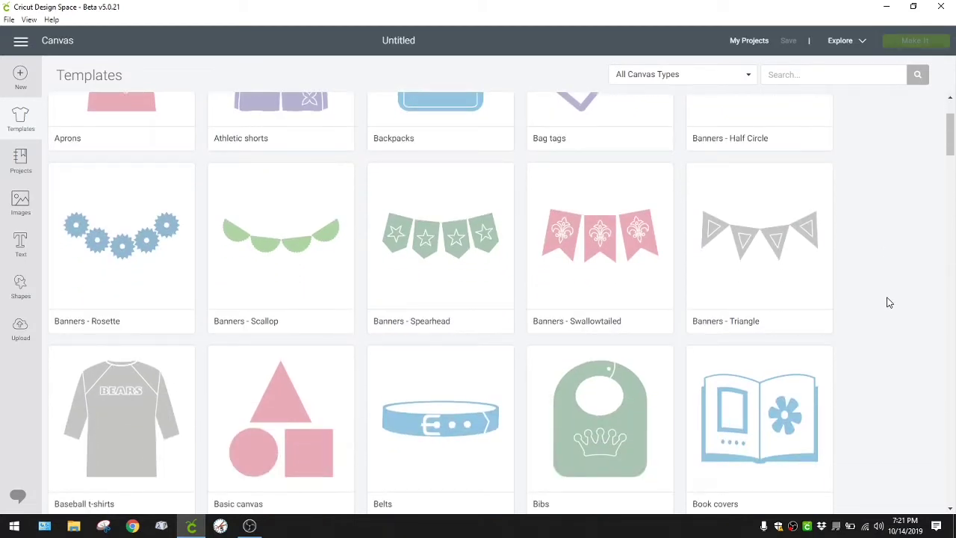
scroll(889, 302, "down", 2)
scroll(889, 302, "down", 12)
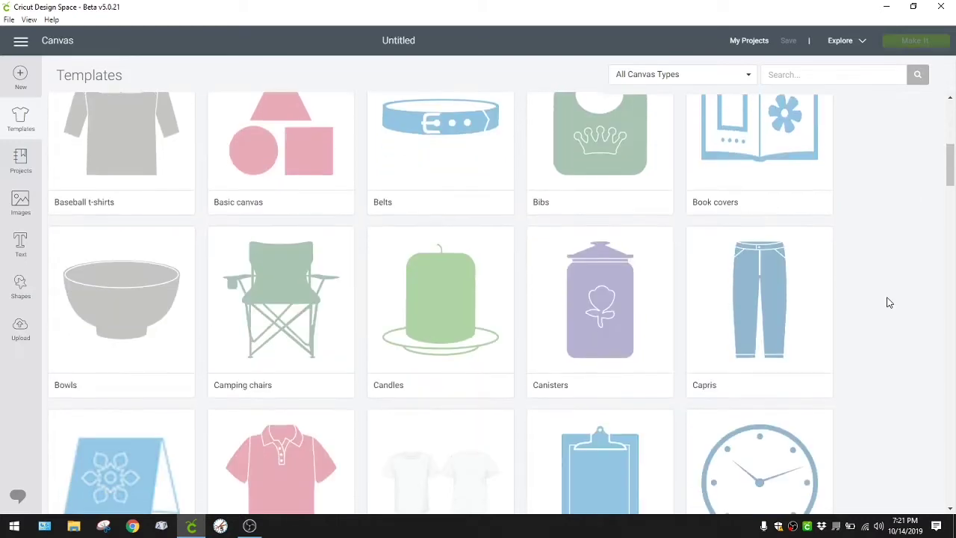
scroll(888, 302, "down", 6)
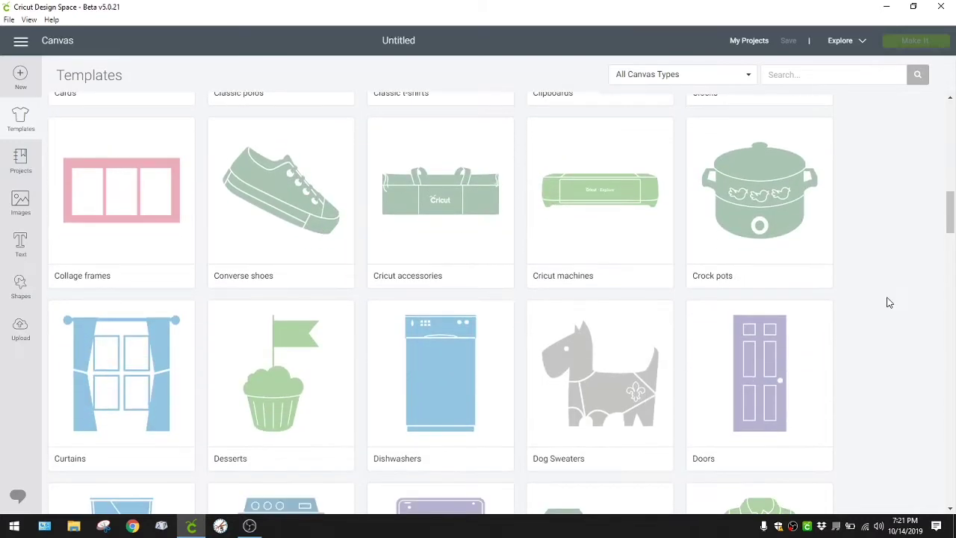
scroll(889, 302, "up", 5)
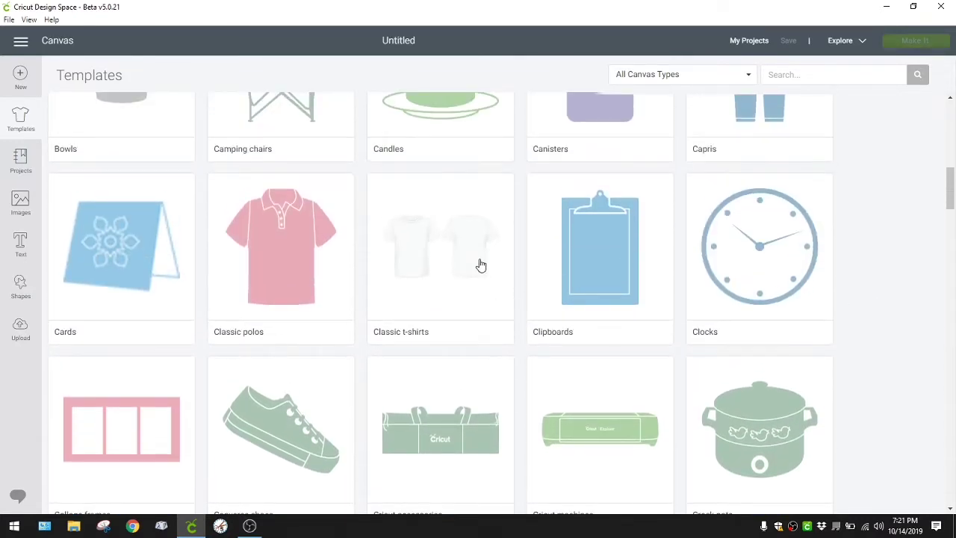
scroll(480, 254, "up", 14)
scroll(504, 247, "down", 8)
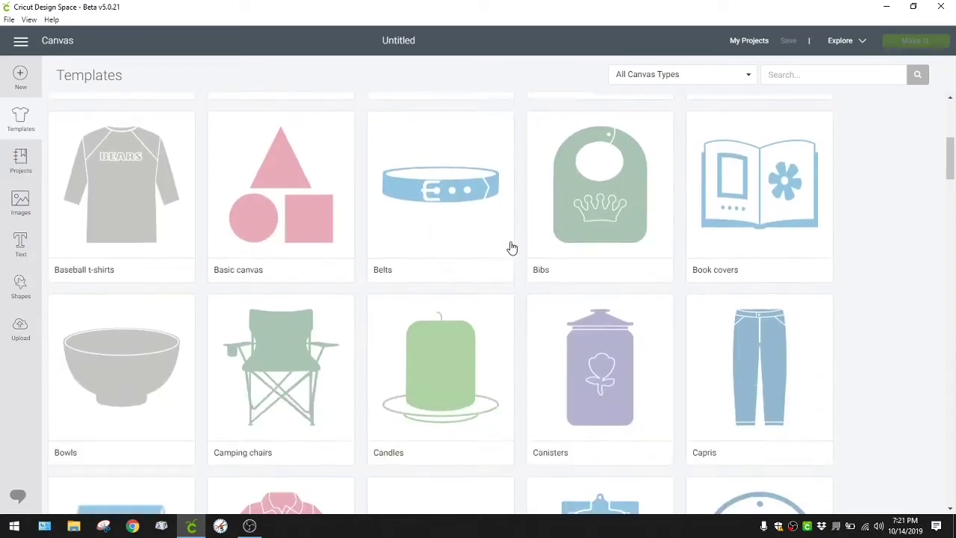
scroll(512, 248, "down", 9)
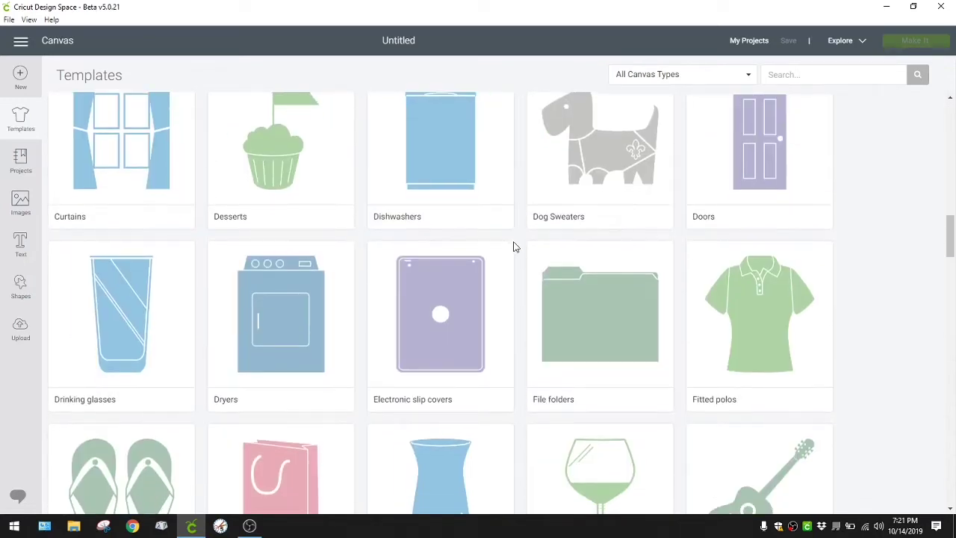
scroll(513, 246, "down", 7)
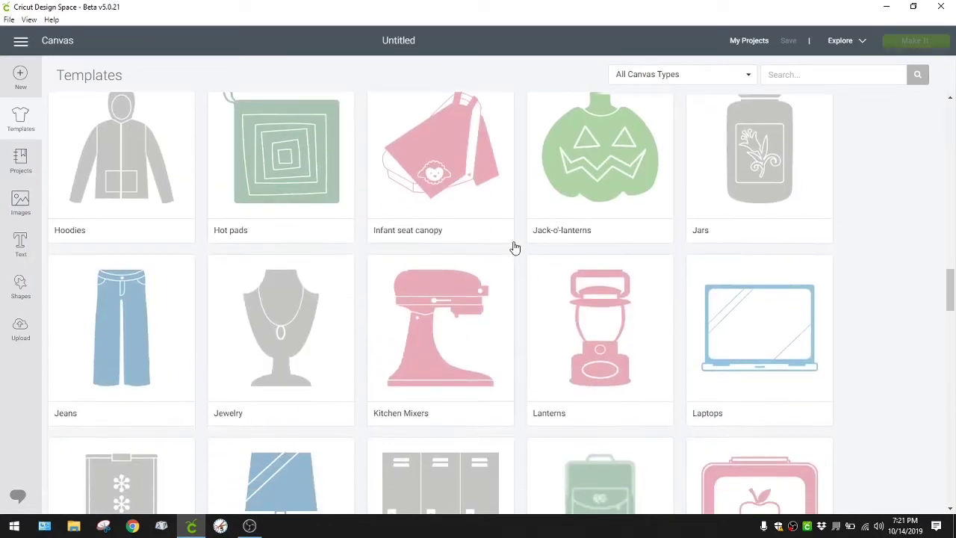
scroll(513, 246, "down", 5)
scroll(493, 224, "up", 2)
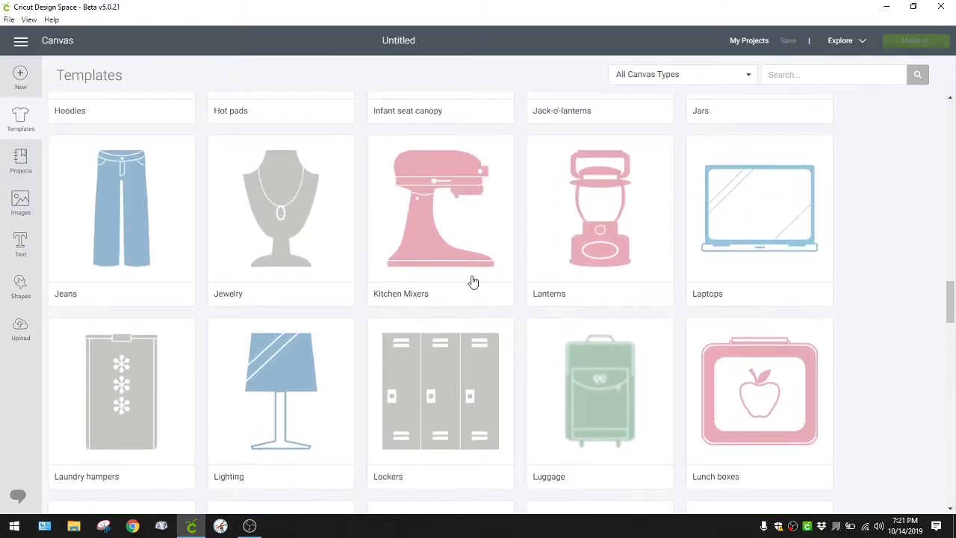
Load the Classic t-shirts template onto the canvas
scroll(520, 240, "up", 5)
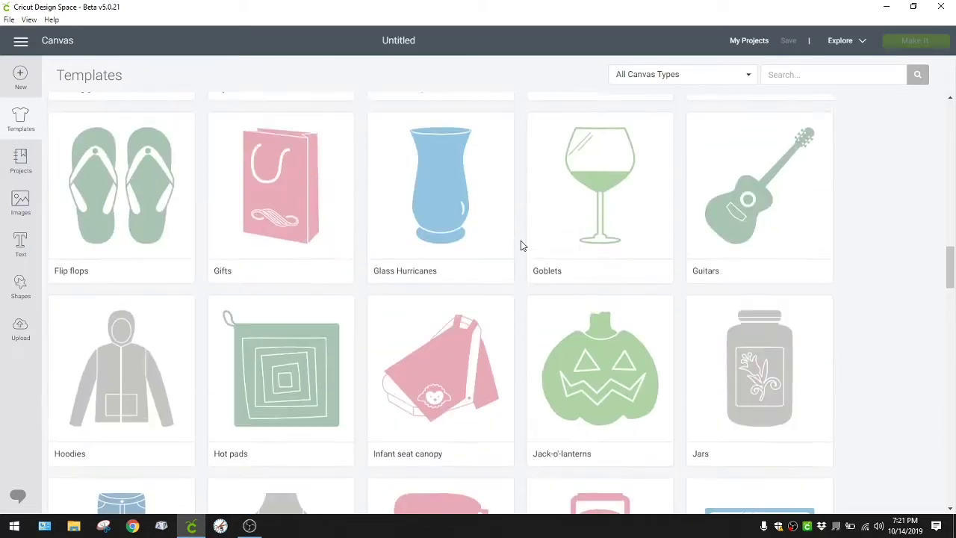
scroll(521, 241, "up", 10)
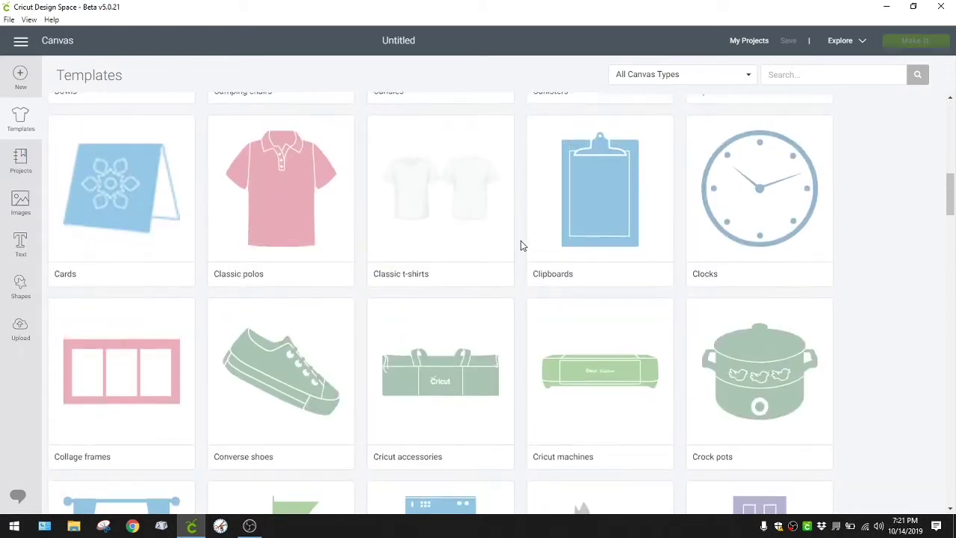
scroll(521, 240, "up", 3)
left_click(450, 348)
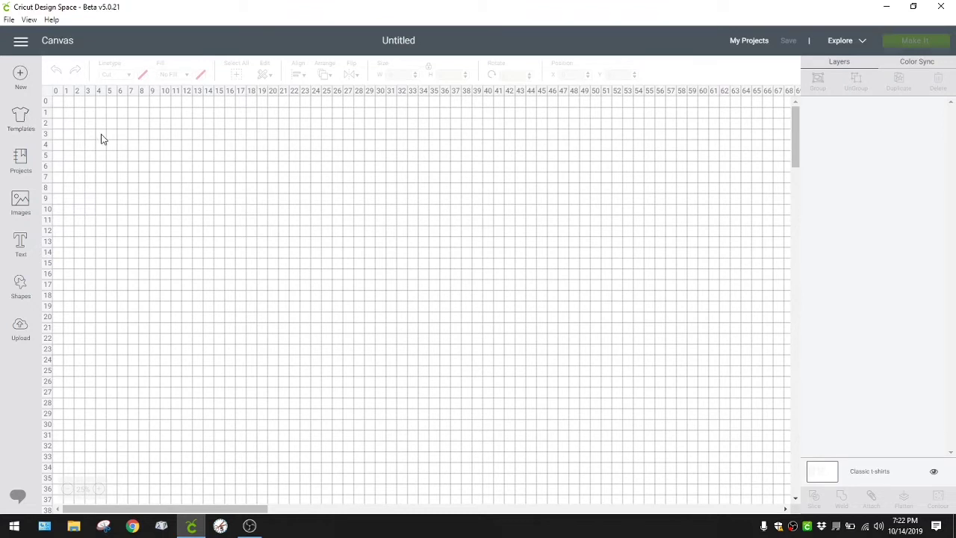
left_click(18, 119)
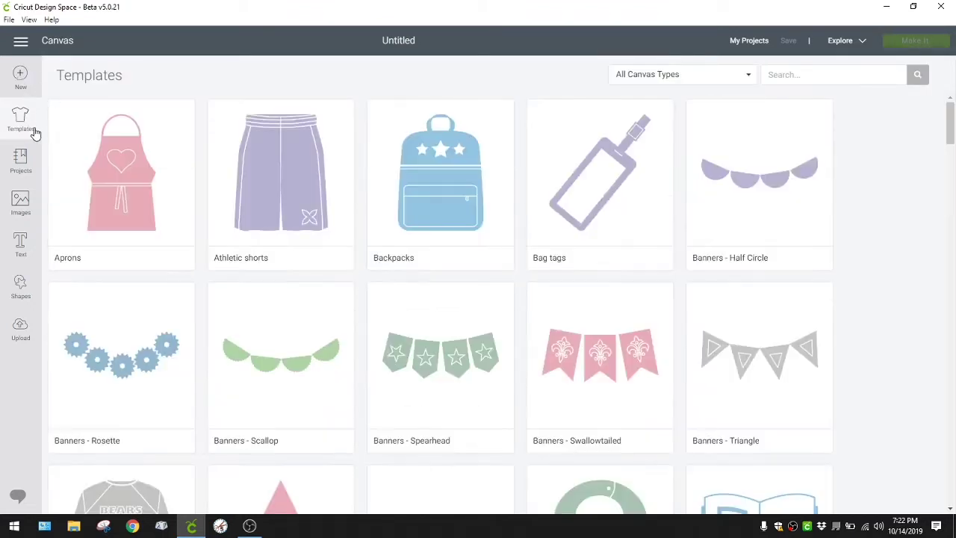
left_click(24, 126)
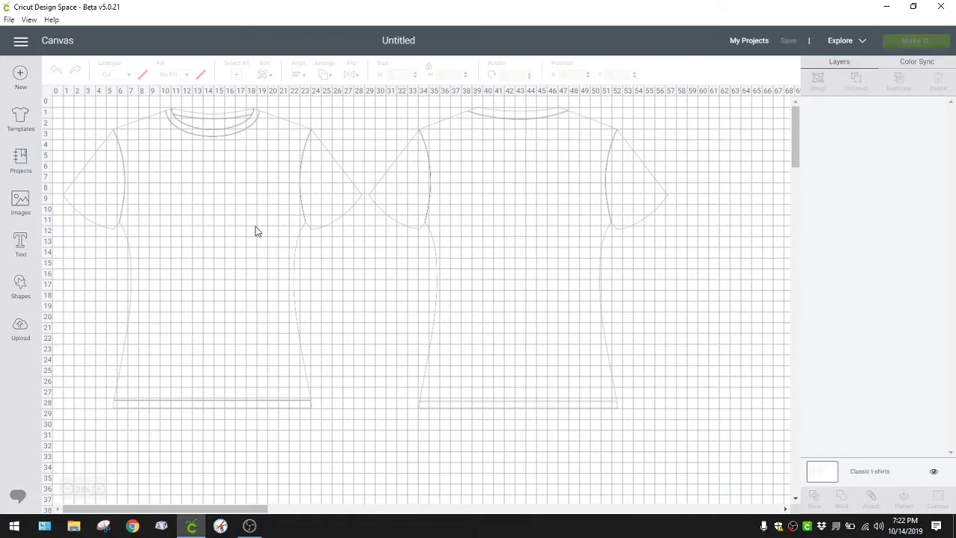
Select the Classic t-shirts template layer and change its color to dark gray
left_click(826, 471)
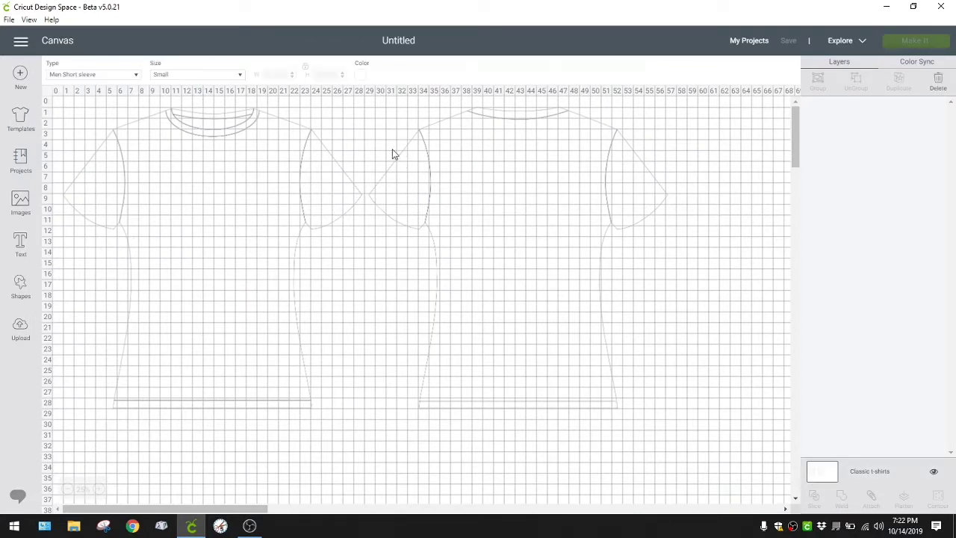
left_click(362, 75)
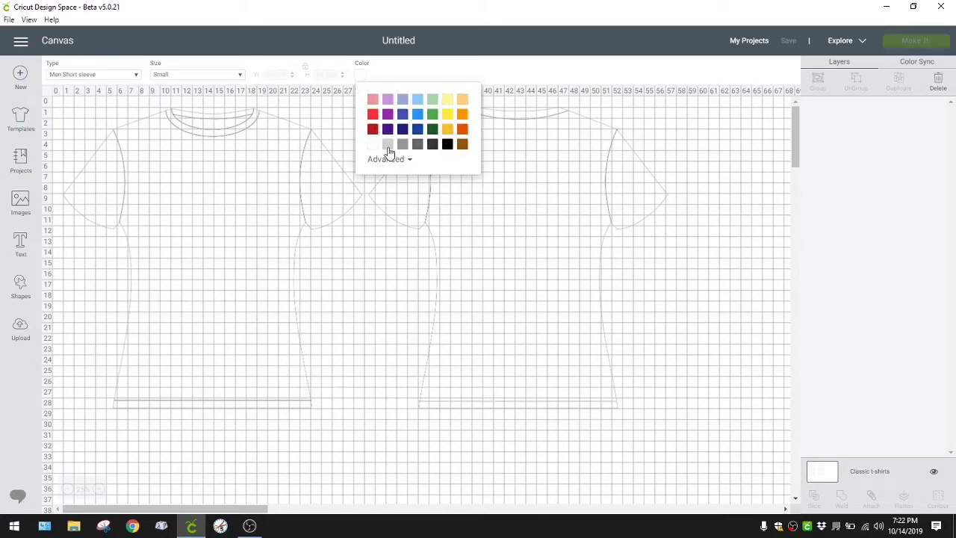
left_click(430, 146)
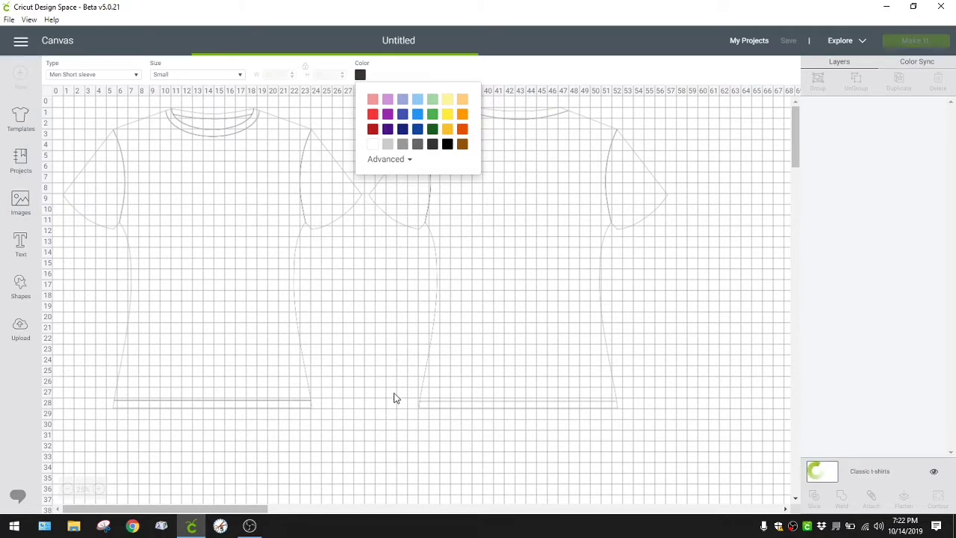
left_click(395, 398)
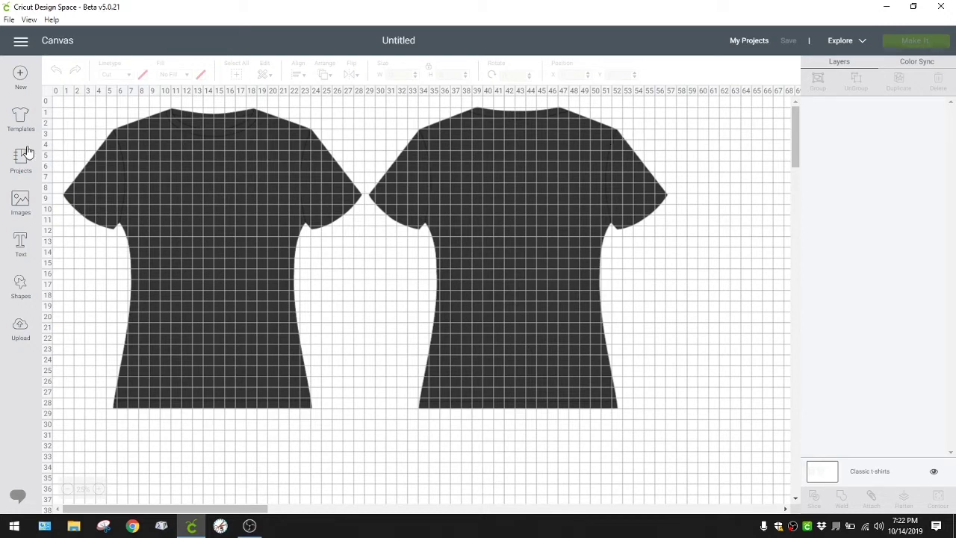
Return to the template library and choose the Classic t-shirts template again
left_click(23, 119)
left_click(22, 120)
left_click(21, 118)
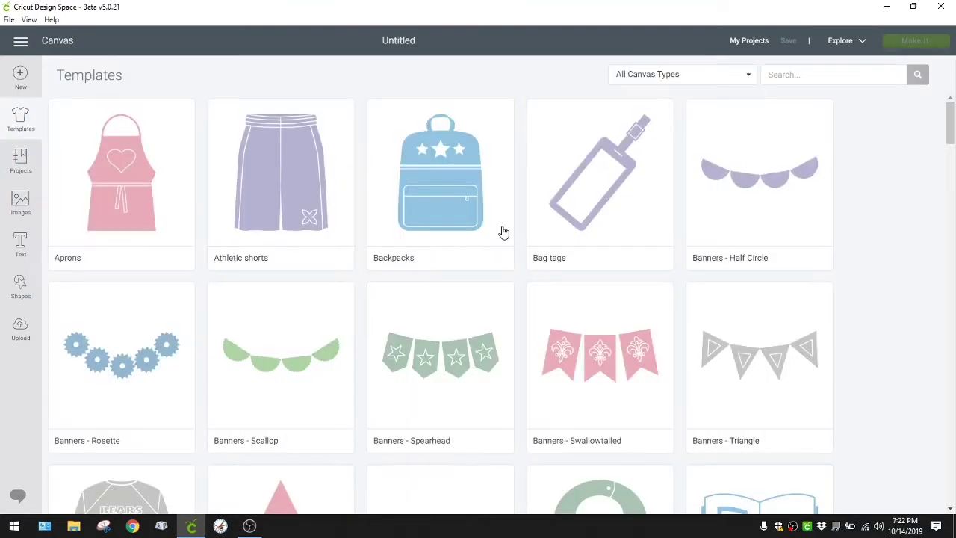
scroll(523, 348, "down", 9)
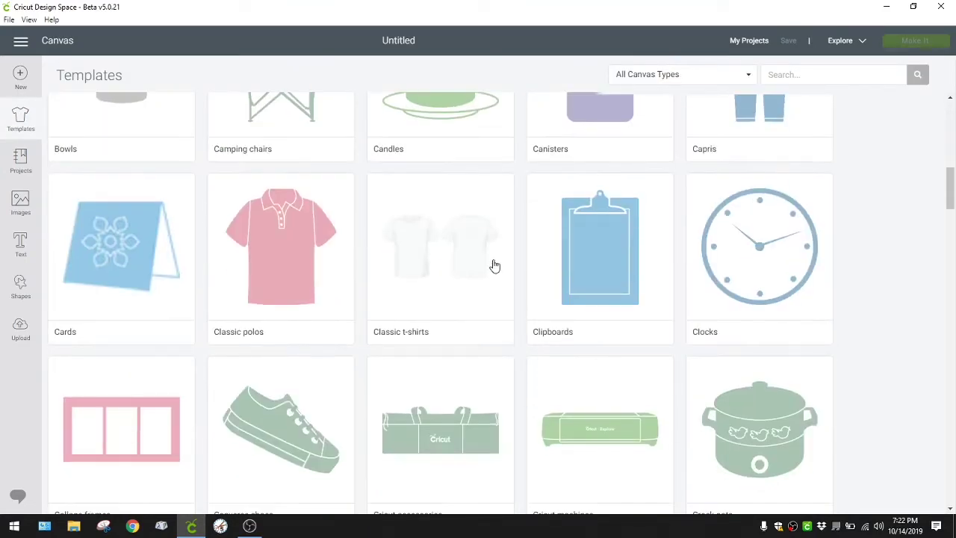
left_click(494, 265)
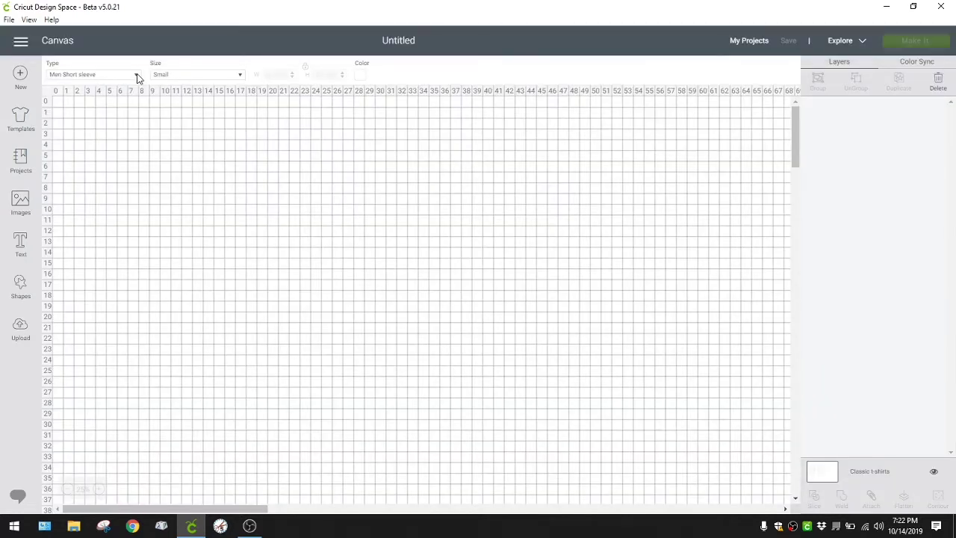
Set the t-shirt template's type to Men Short sleeve and its color to dark gray
left_click(137, 75)
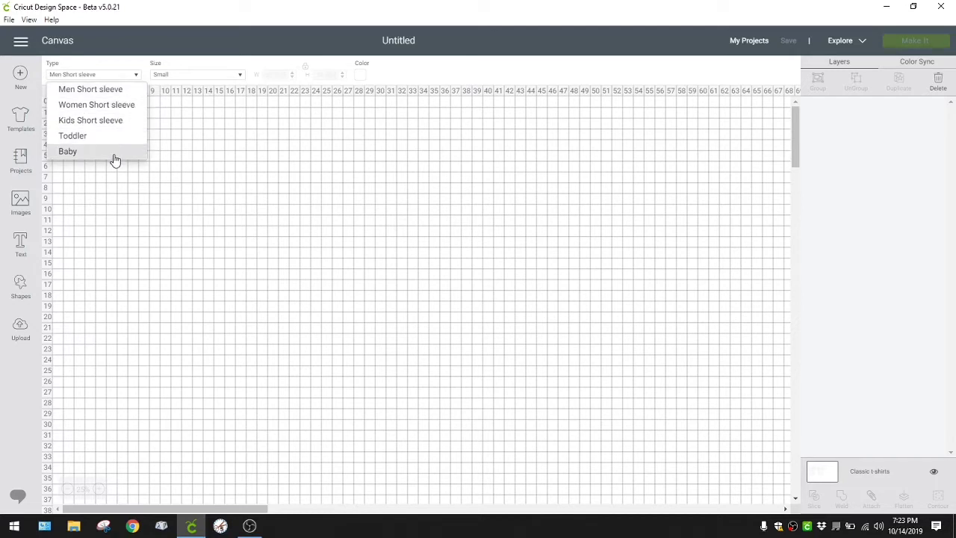
left_click(121, 91)
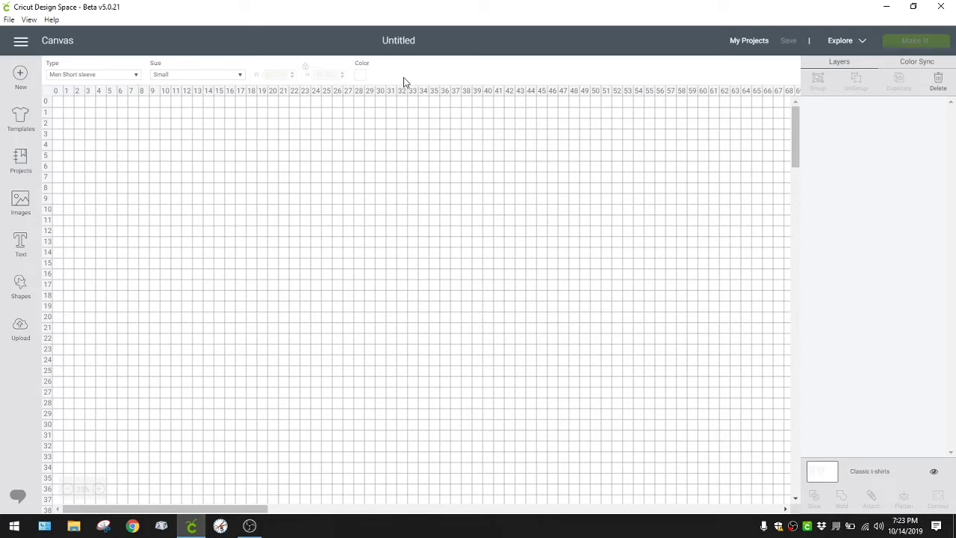
left_click(362, 76)
left_click(432, 146)
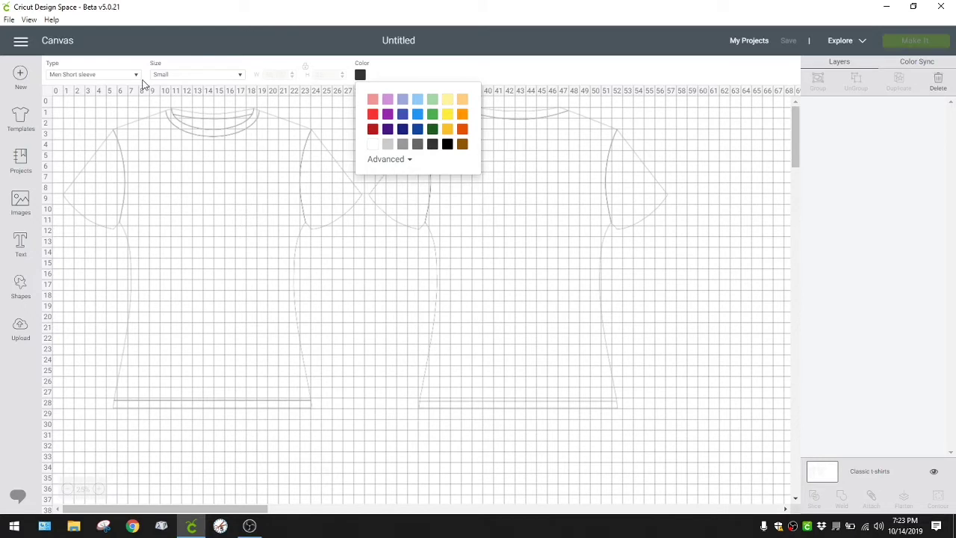
Switch the t-shirt type to Women Short sleeve, Kids Short sleeve and finally Baby, and show its size options
left_click(134, 75)
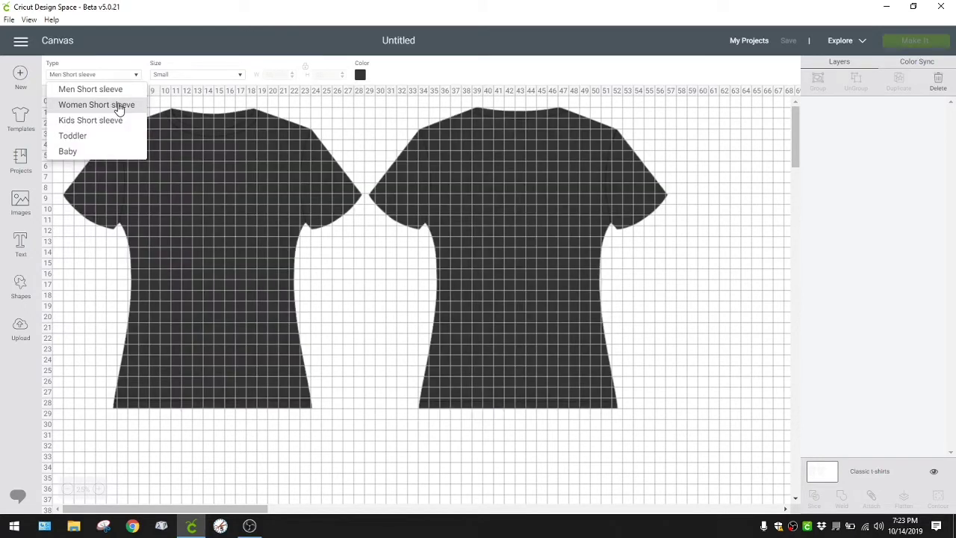
left_click(118, 105)
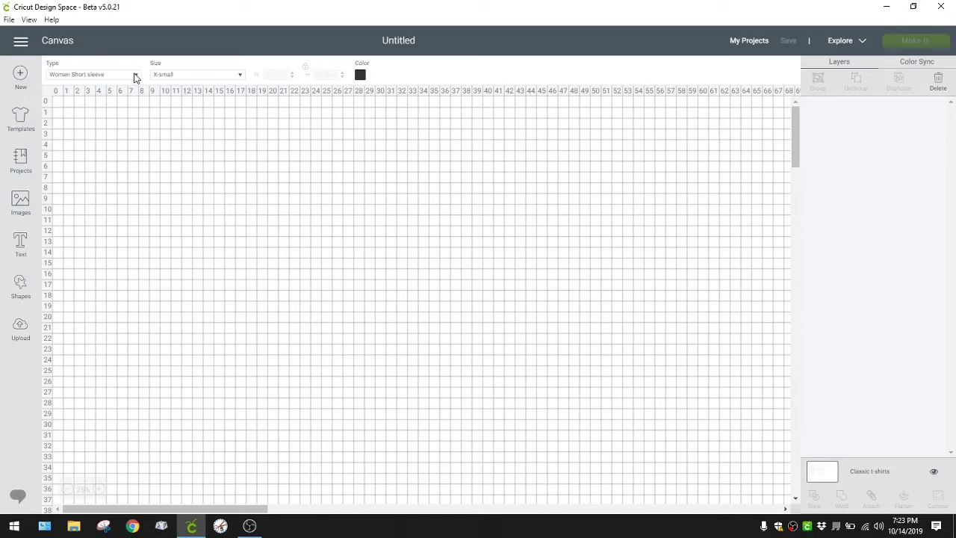
left_click(134, 76)
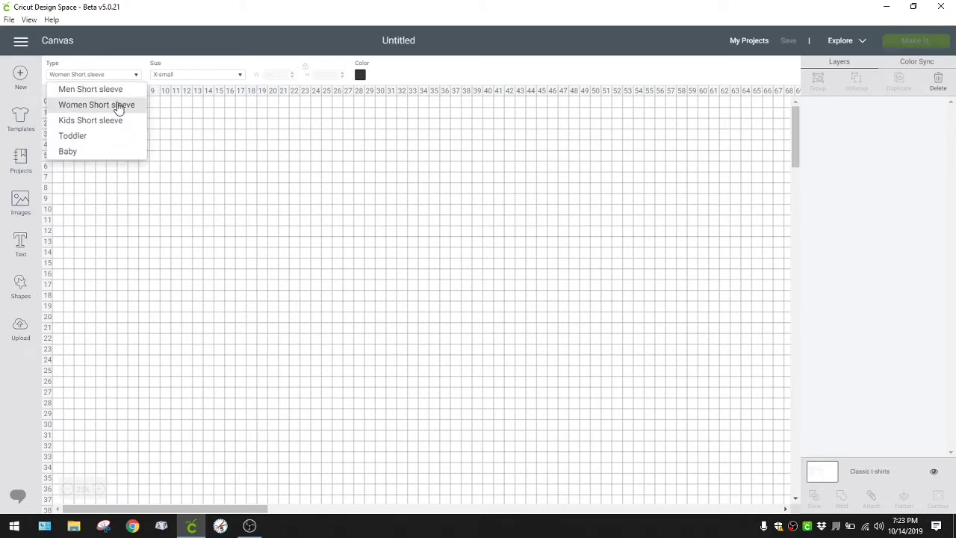
left_click(116, 121)
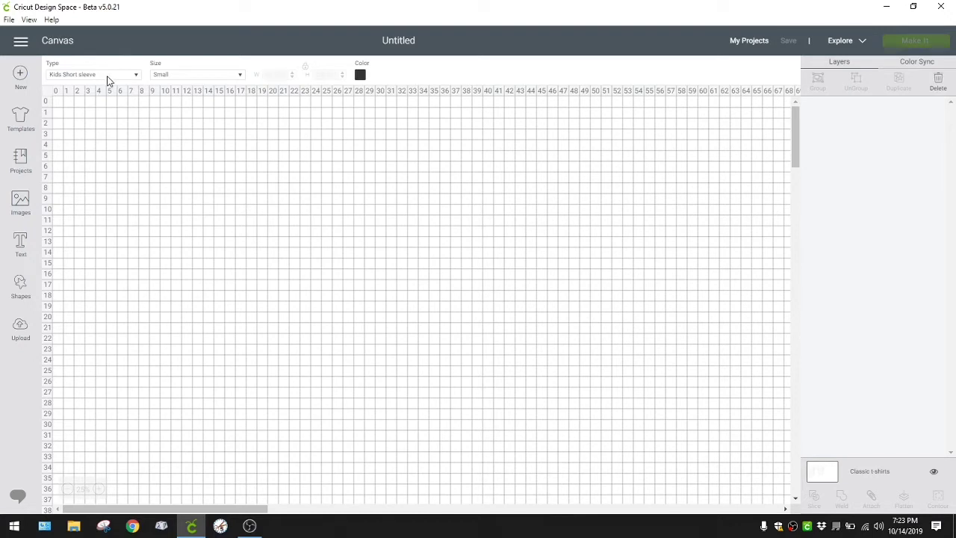
left_click(108, 80)
left_click(79, 154)
left_click(241, 77)
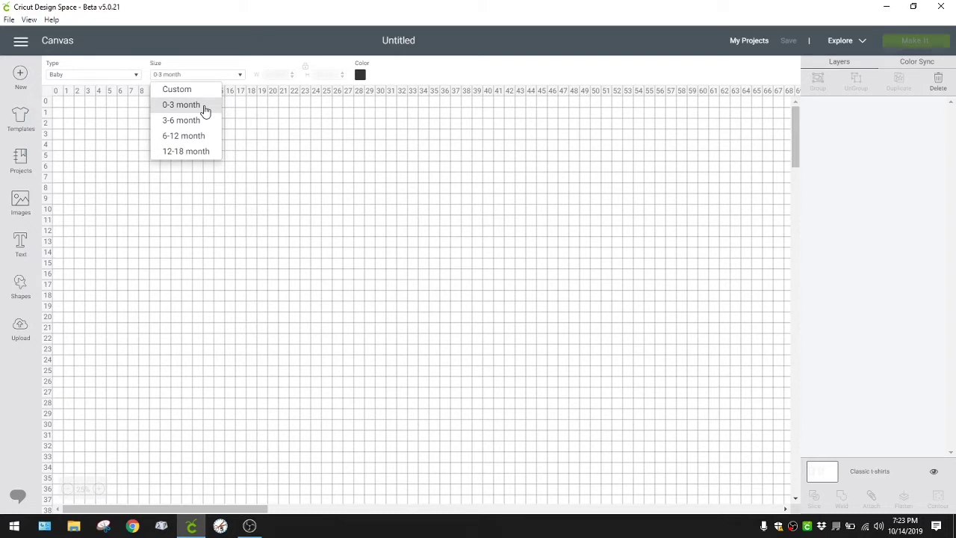
Reopen the template library and browse its items, such as kitchenware, clothing and household objects
left_click(21, 118)
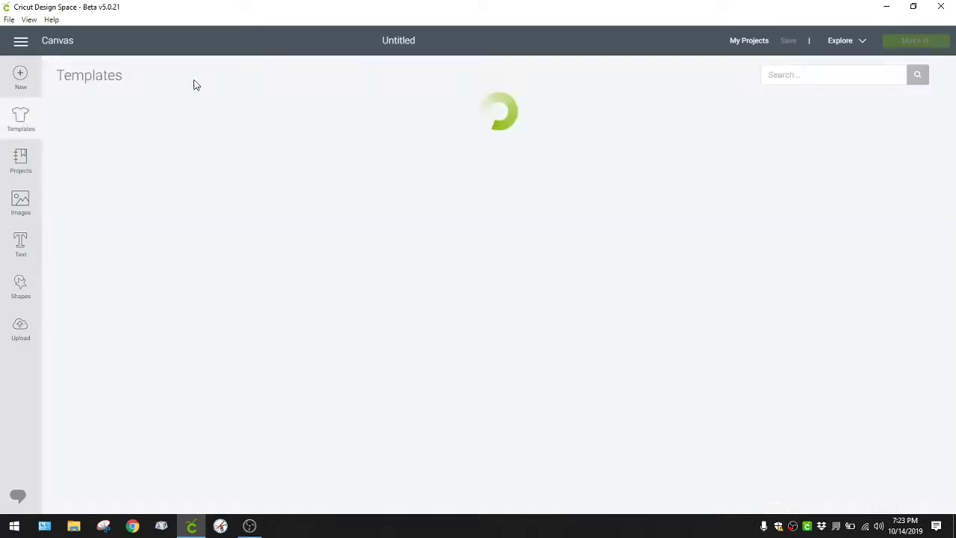
left_click(24, 122)
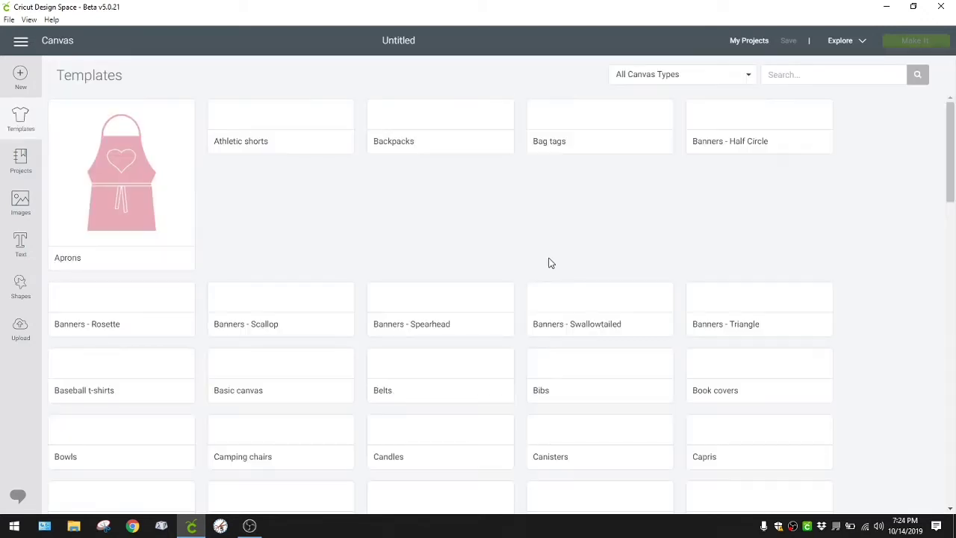
scroll(873, 339, "down", 5)
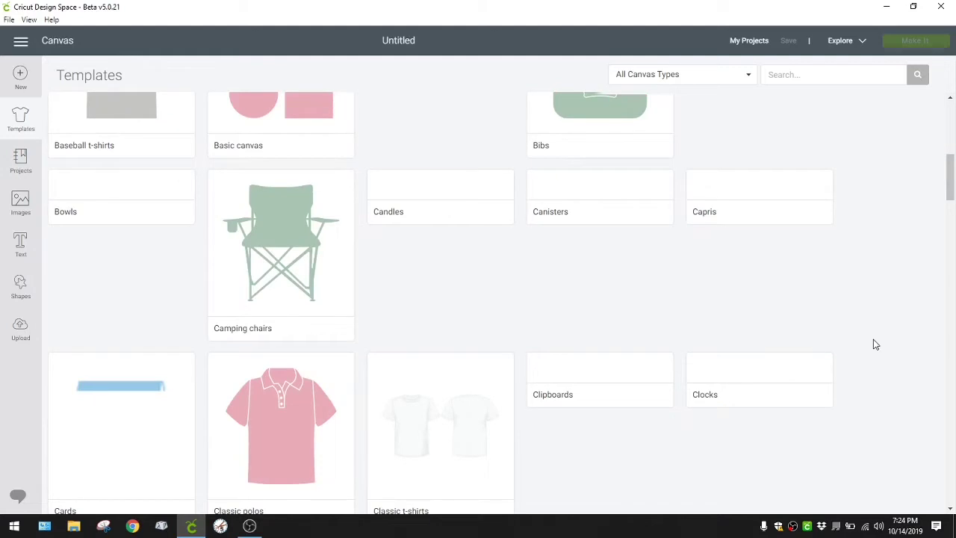
scroll(876, 344, "down", 2)
scroll(875, 344, "down", 3)
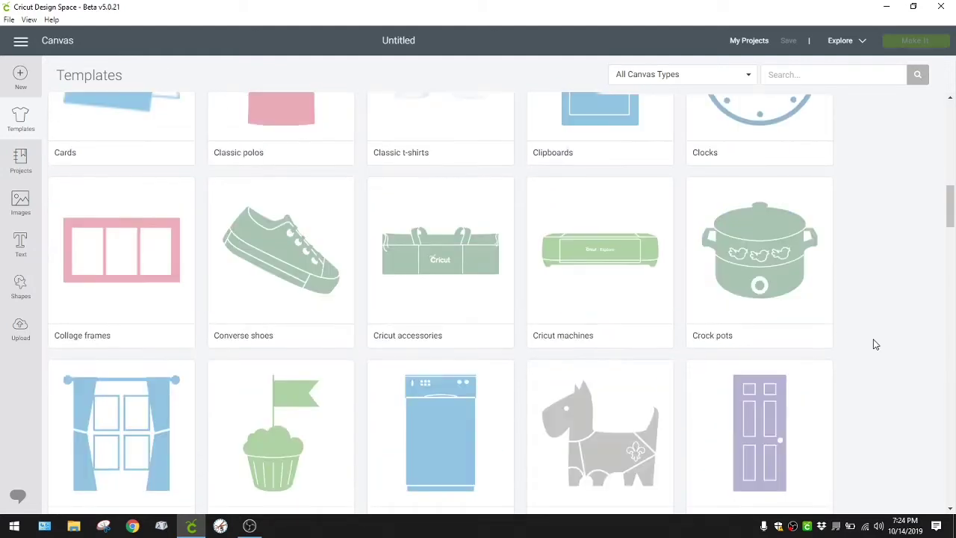
scroll(875, 344, "down", 5)
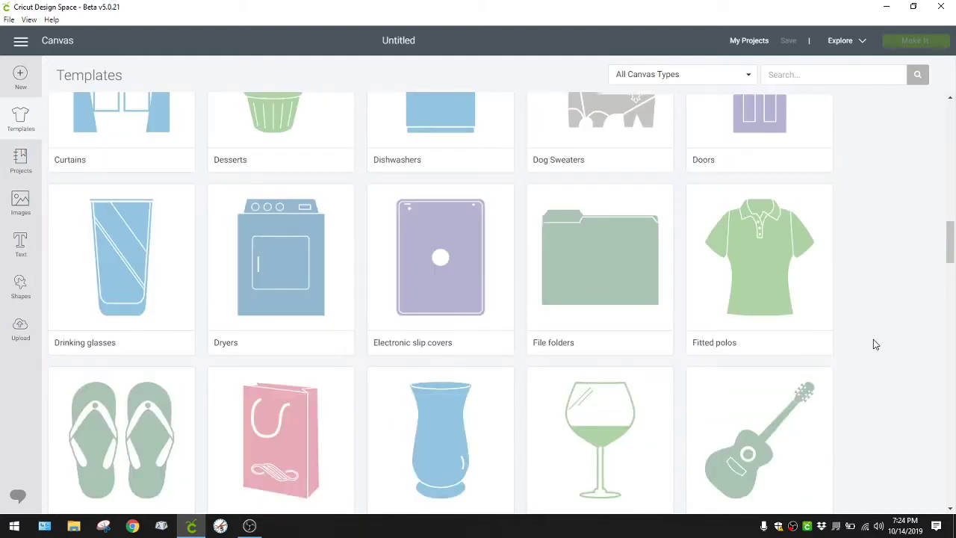
scroll(875, 343, "down", 2)
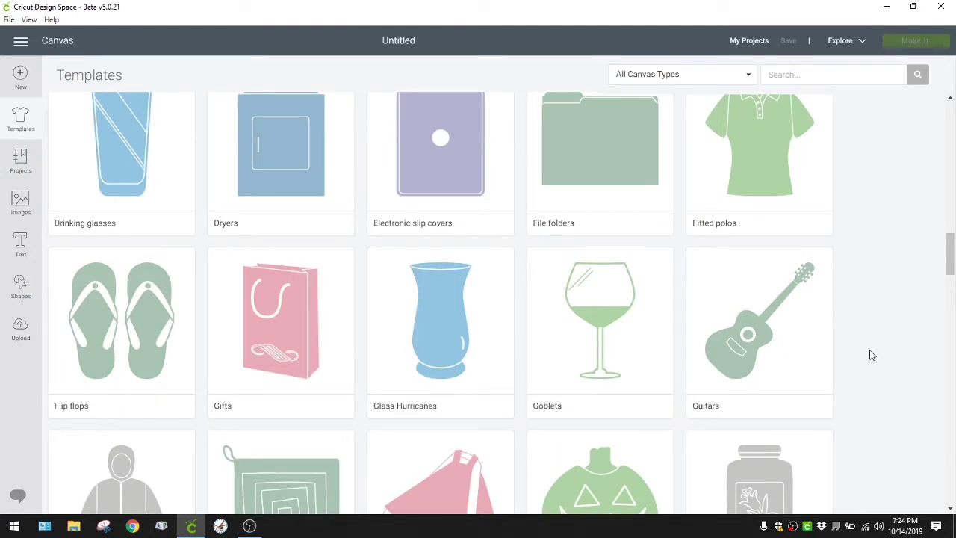
Browse the rest of the template library through to its last items, and return to the beginning
scroll(867, 356, "down", 5)
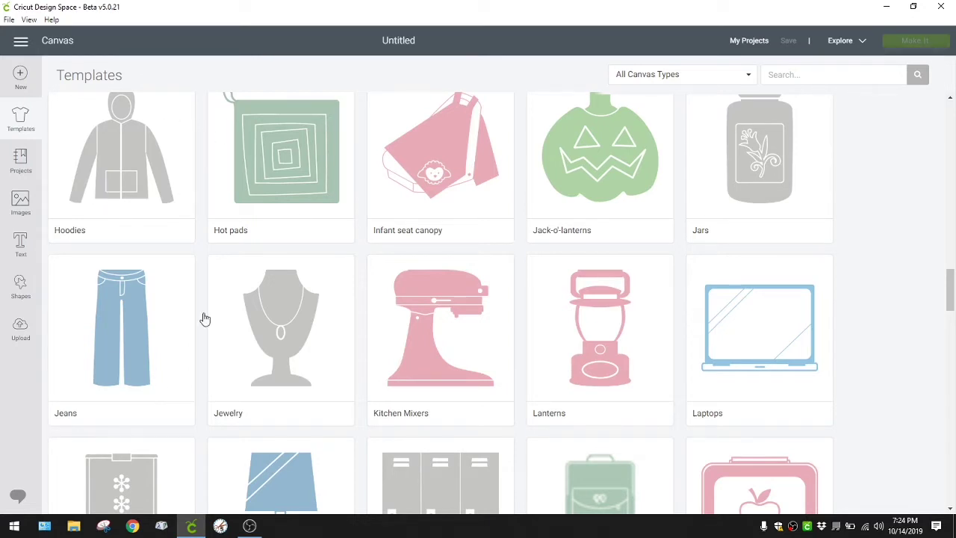
scroll(914, 325, "down", 5)
scroll(914, 325, "down", 15)
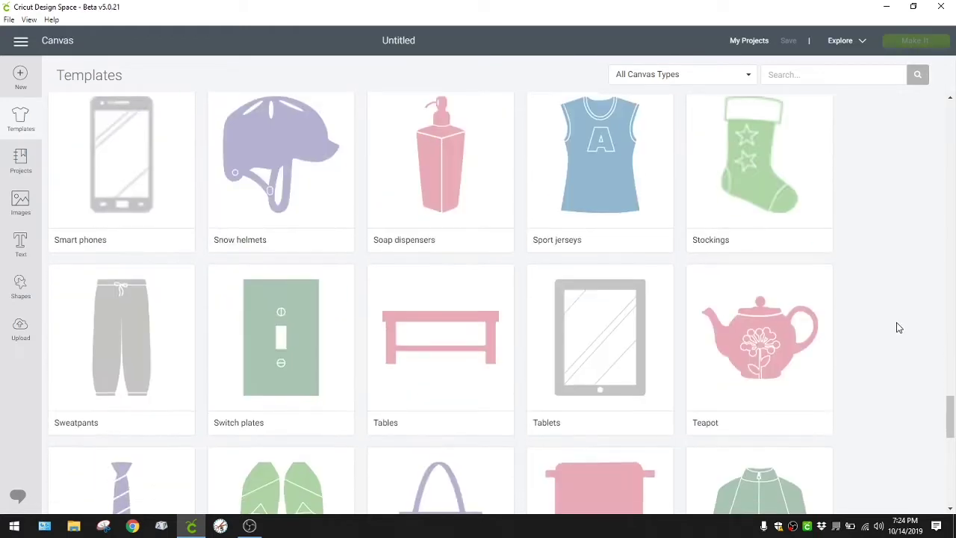
scroll(899, 327, "down", 3)
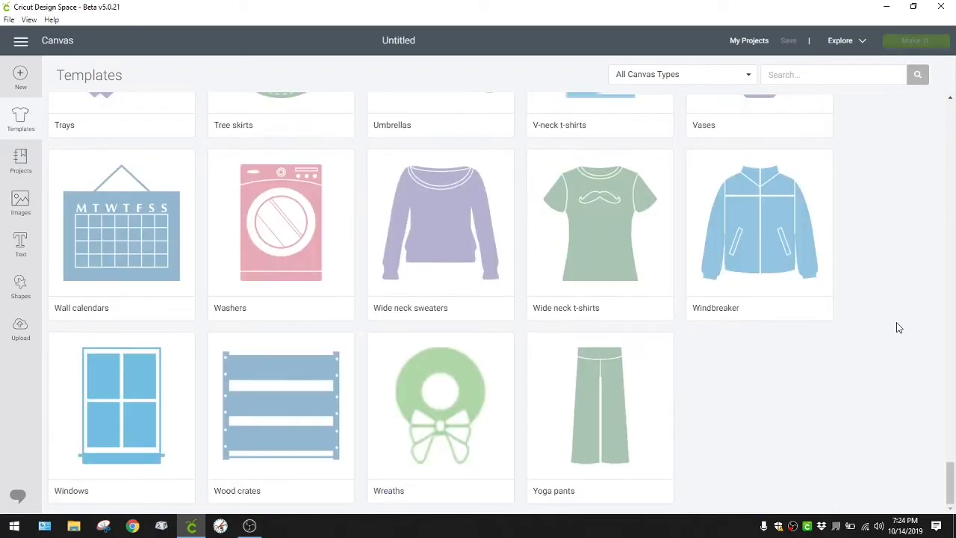
scroll(898, 328, "up", 1)
scroll(898, 328, "down", 1)
scroll(872, 381, "up", 12)
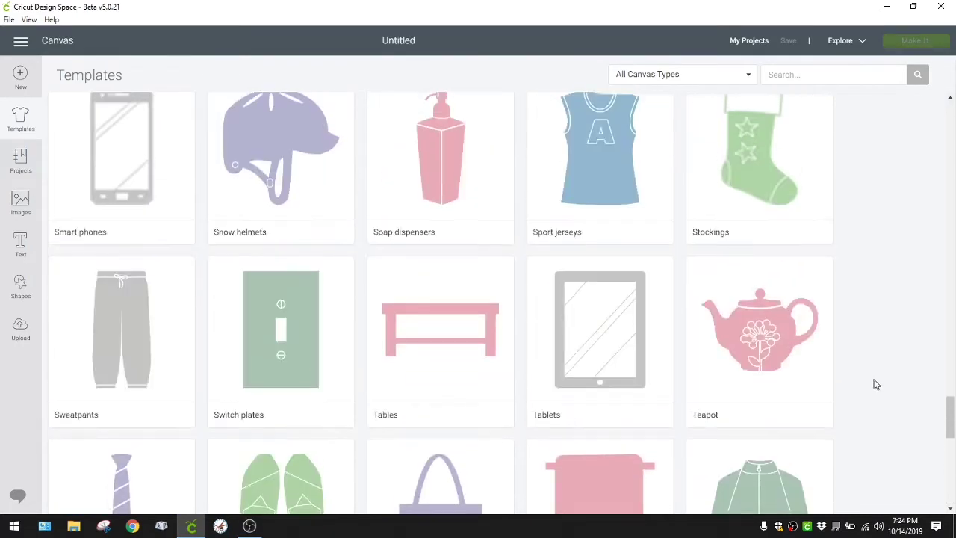
scroll(876, 384, "up", 20)
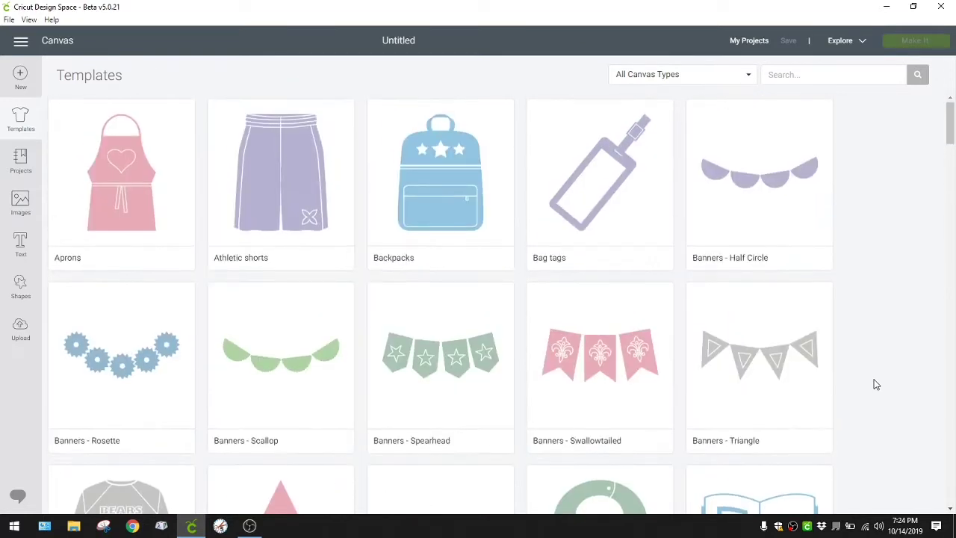
Open the Projects library and browse the ready-made projects across all categories
left_click(21, 158)
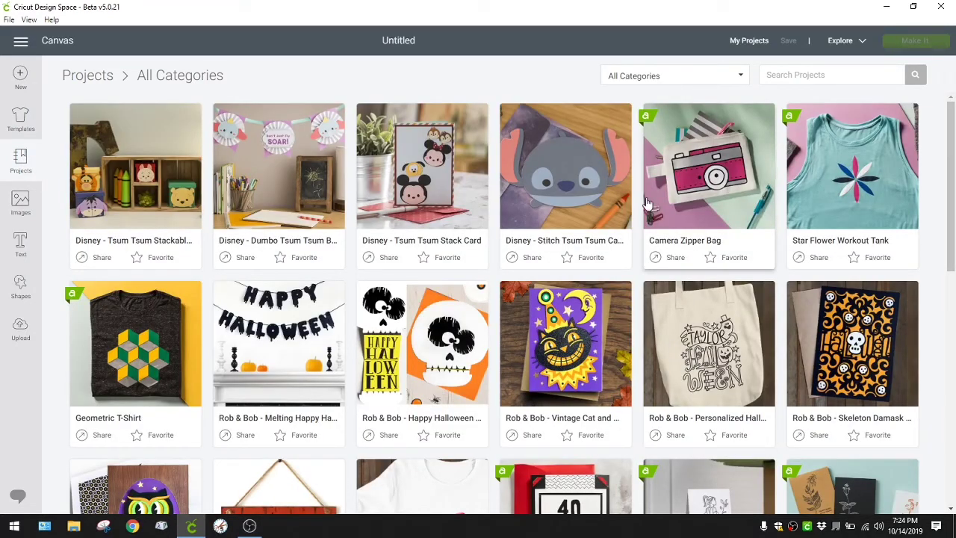
scroll(862, 386, "down", 7)
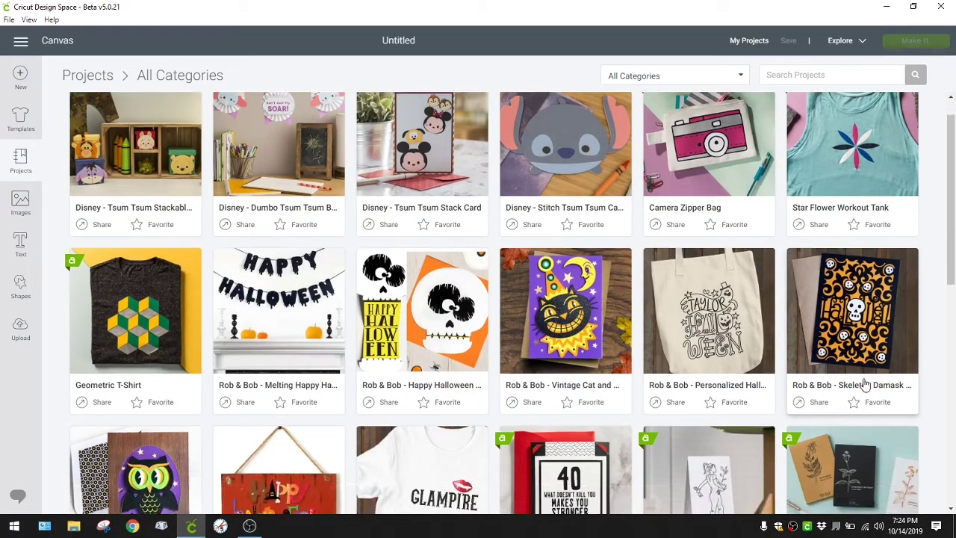
scroll(865, 384, "down", 5)
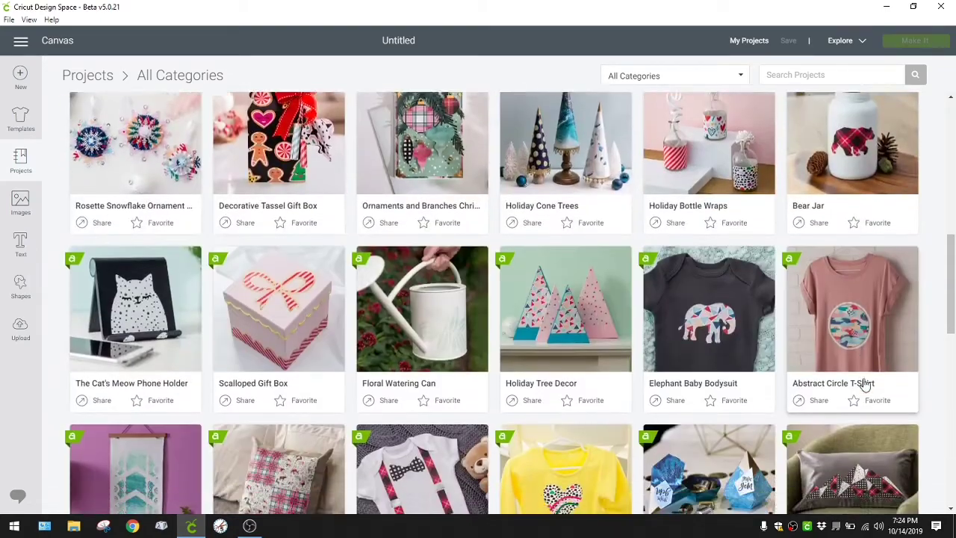
scroll(865, 384, "down", 2)
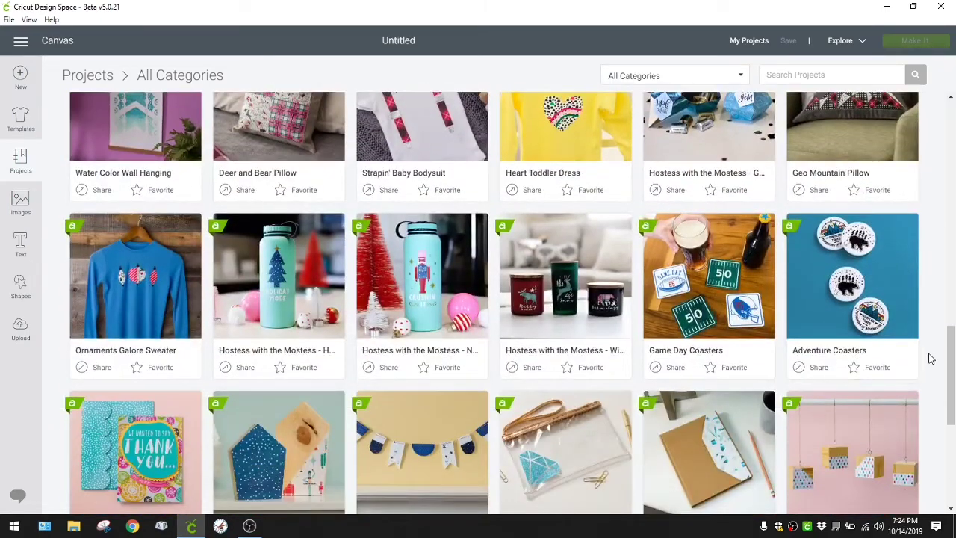
scroll(928, 358, "down", 3)
scroll(930, 358, "down", 3)
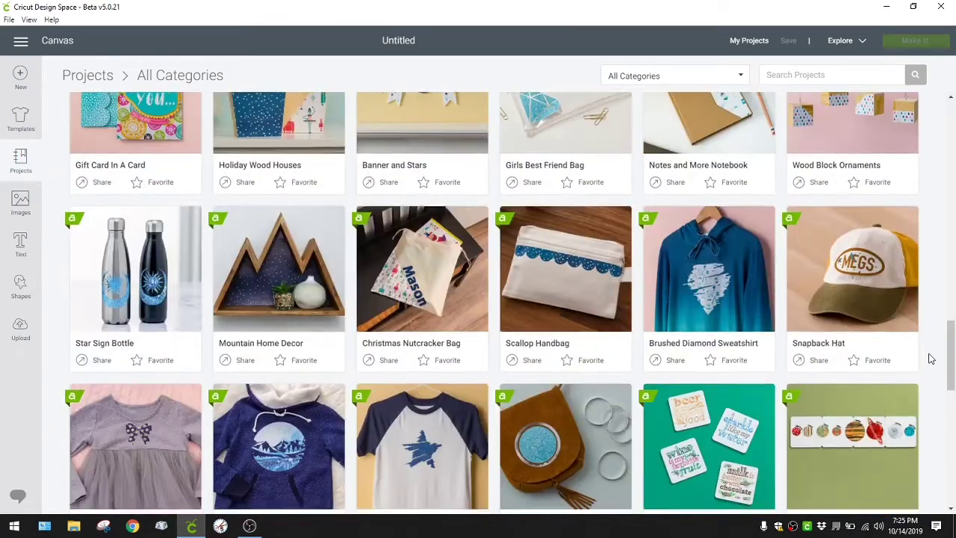
scroll(930, 359, "down", 5)
scroll(930, 358, "down", 8)
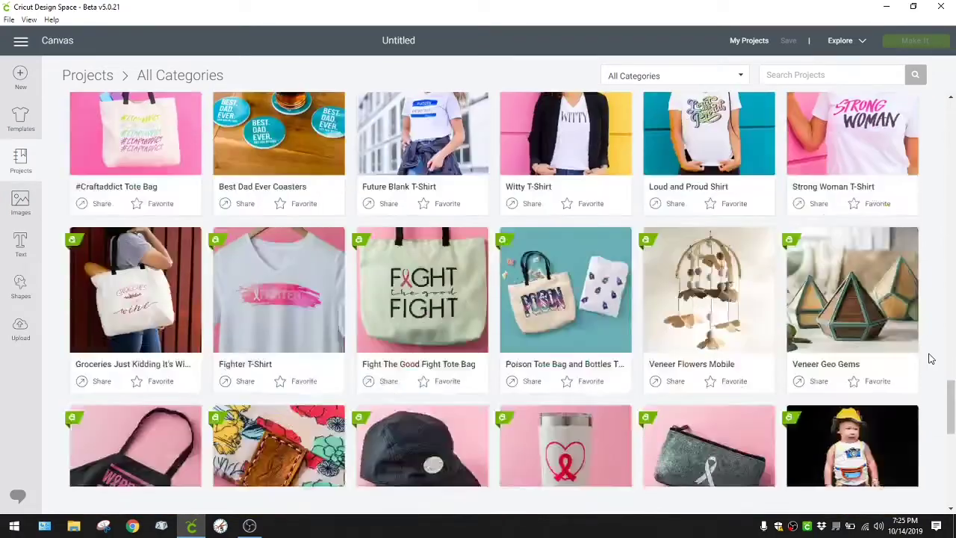
scroll(930, 358, "down", 10)
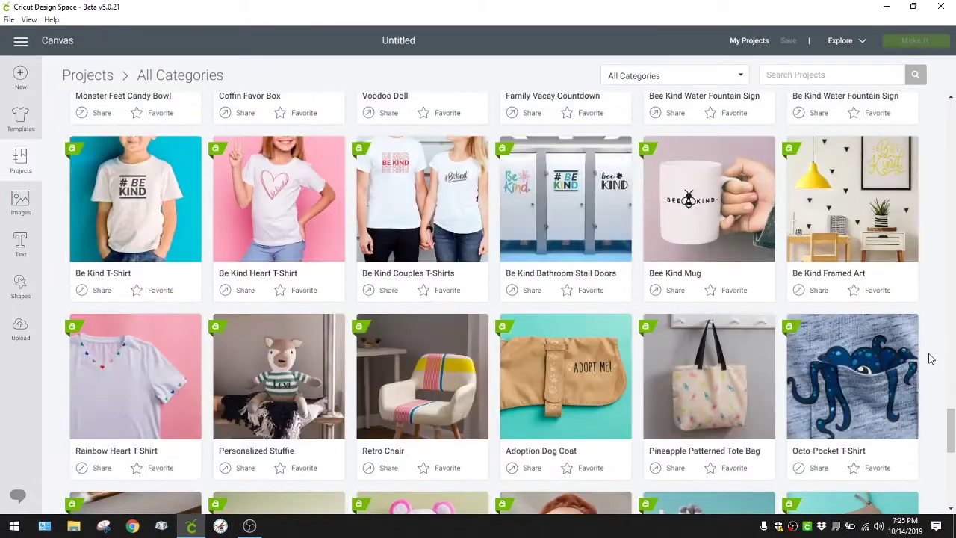
scroll(930, 359, "up", 20)
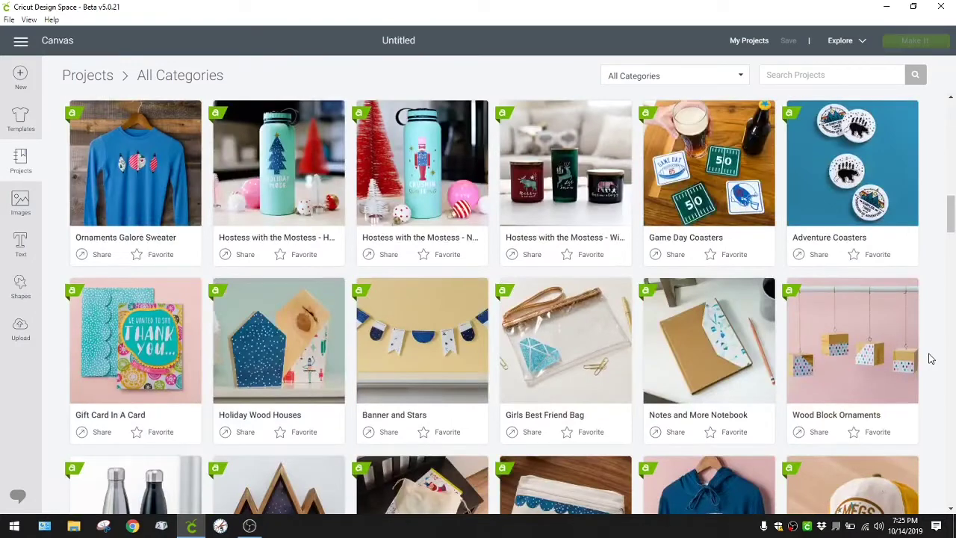
scroll(929, 358, "up", 10)
left_click(743, 75)
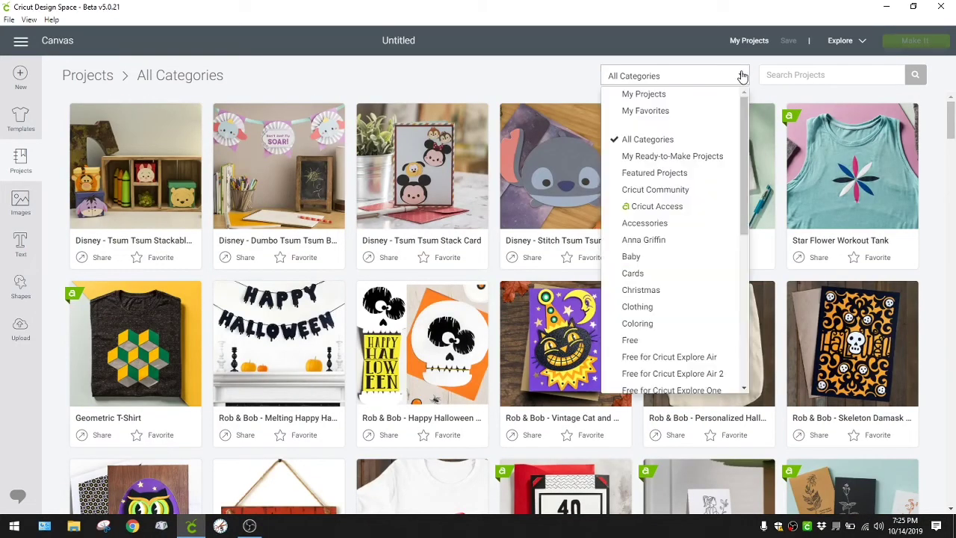
scroll(684, 217, "down", 5)
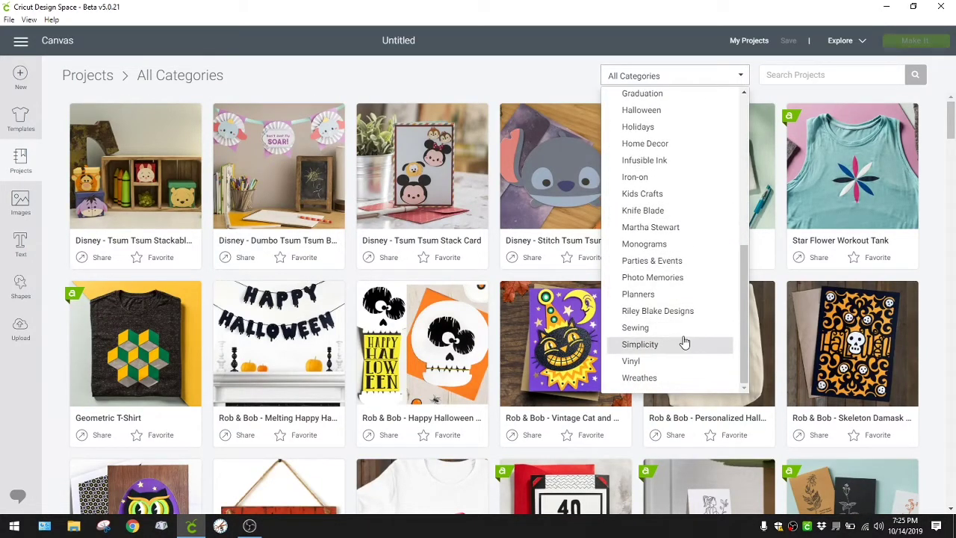
scroll(684, 342, "up", 5)
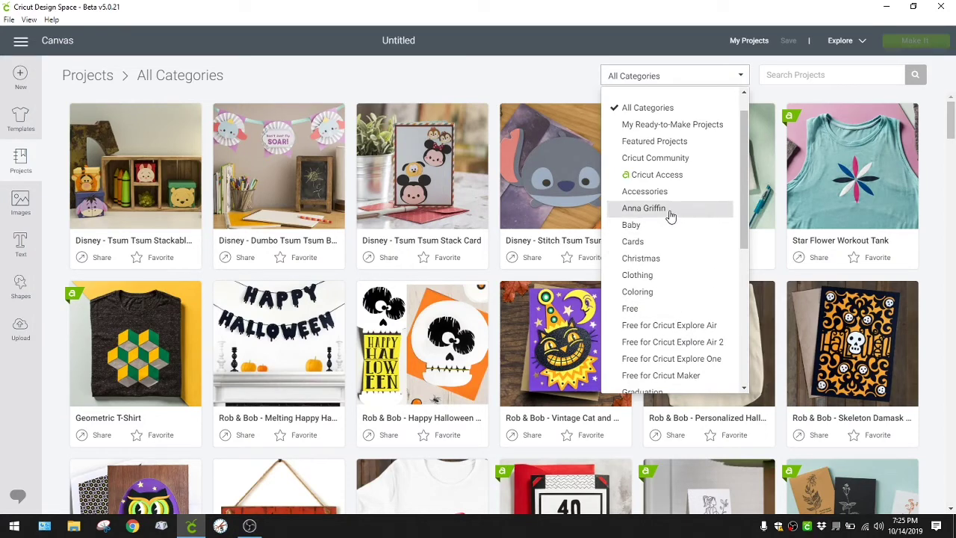
left_click(675, 215)
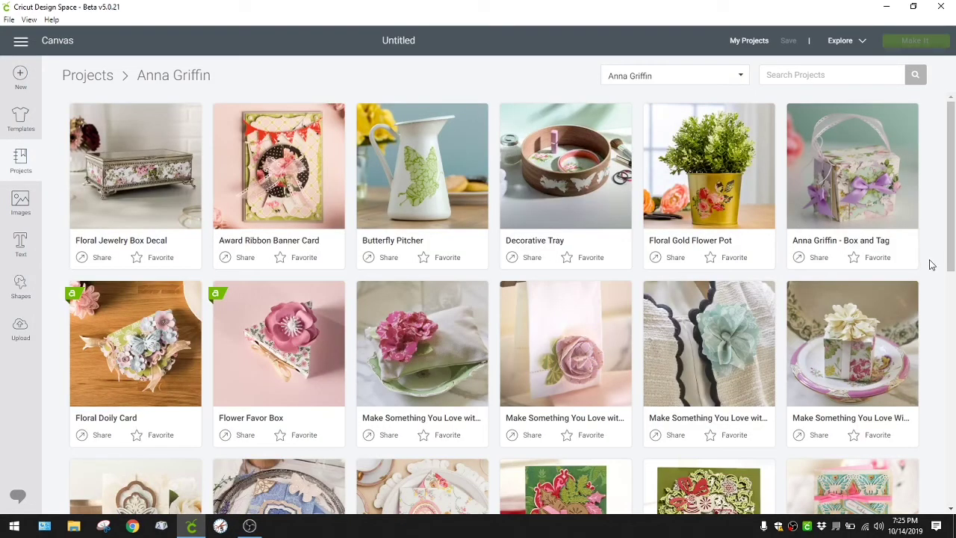
Browse the Anna Griffin projects, such as cards, quilts and gift boxes, and return to the first ones
scroll(930, 264, "down", 10)
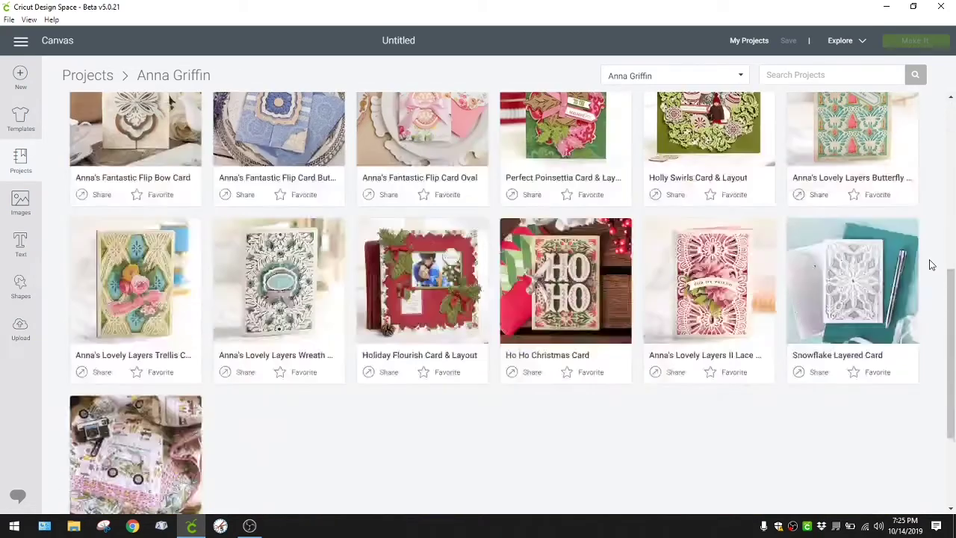
scroll(930, 264, "down", 6)
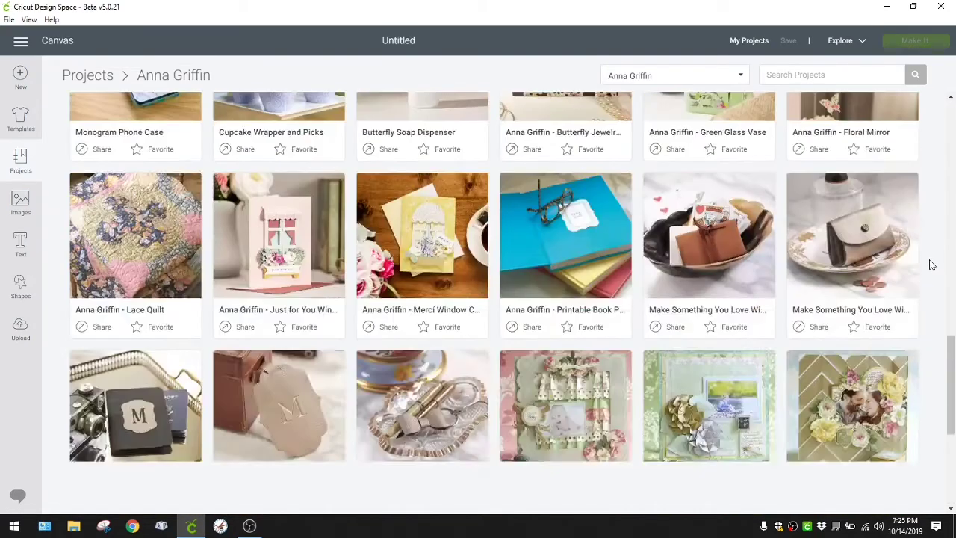
scroll(930, 265, "down", 3)
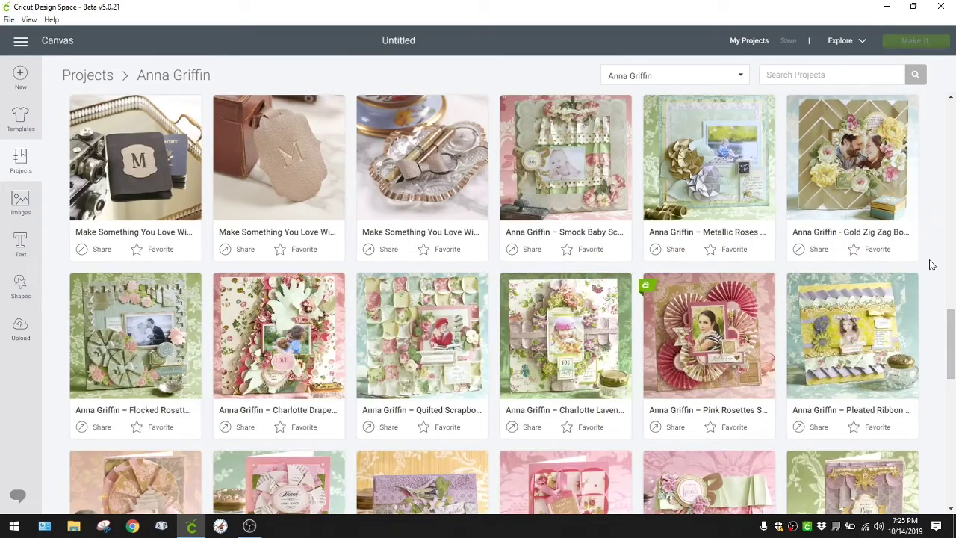
scroll(931, 265, "down", 4)
scroll(931, 264, "down", 5)
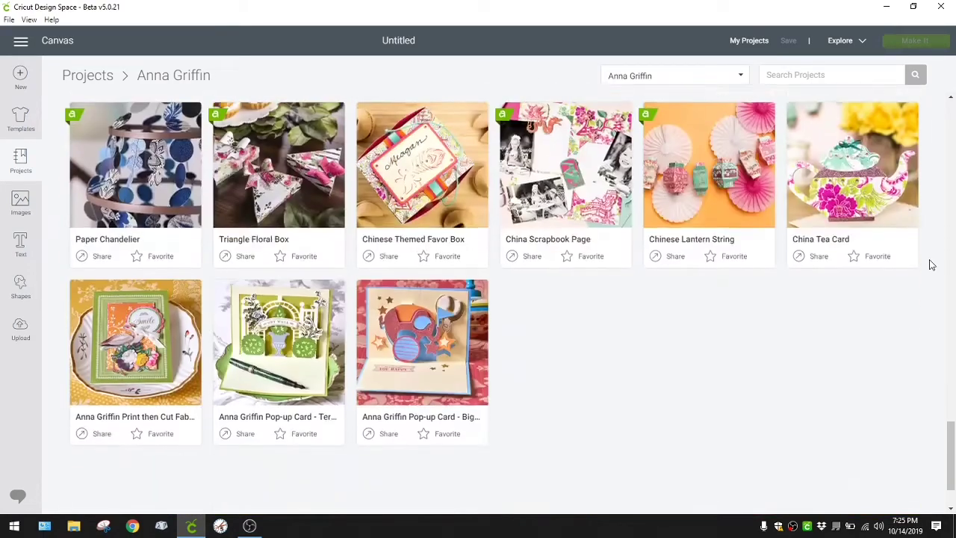
scroll(923, 305, "down", 3)
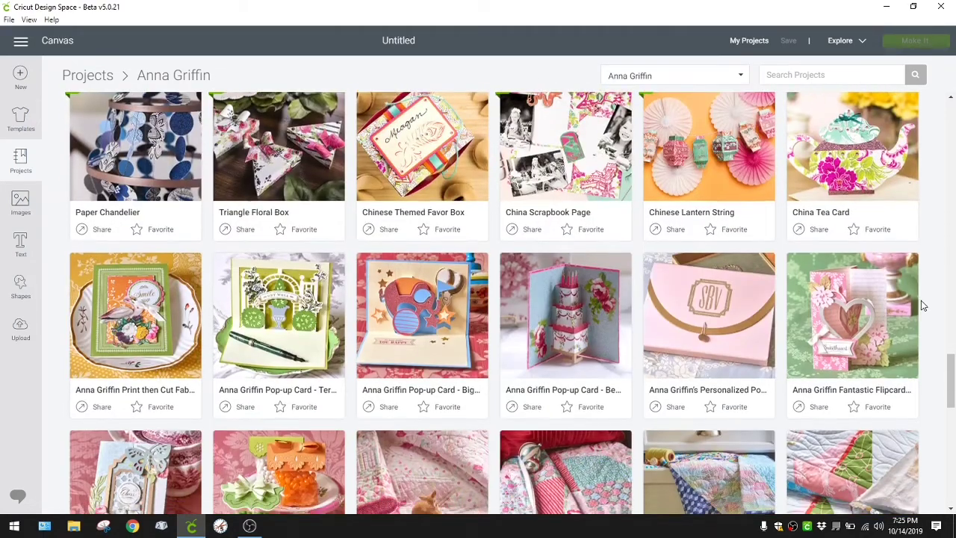
scroll(922, 302, "down", 3)
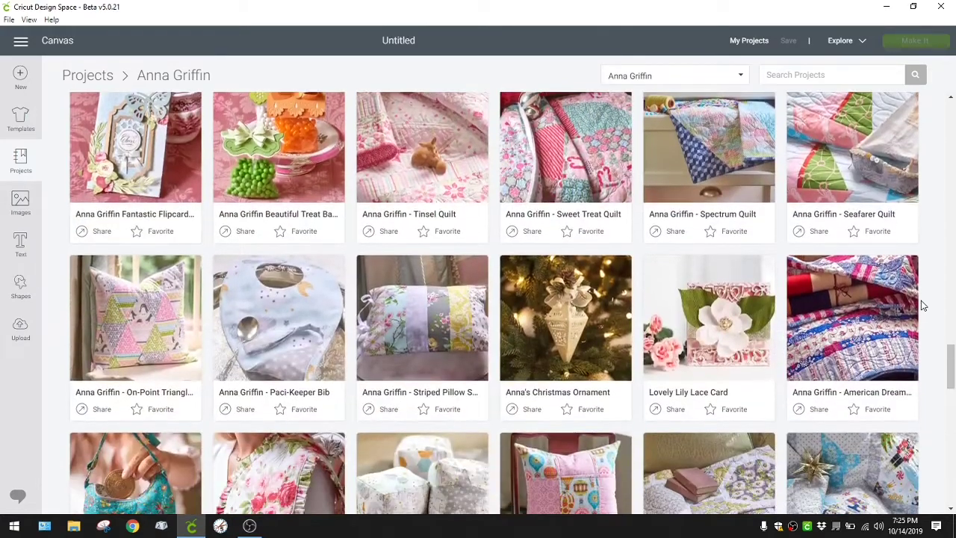
scroll(922, 301, "down", 4)
scroll(922, 305, "down", 2)
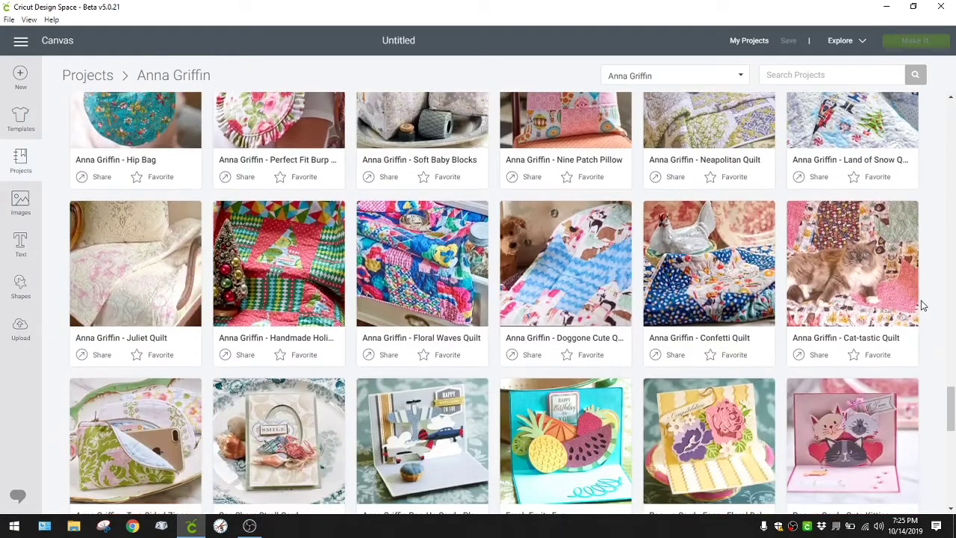
scroll(923, 305, "down", 4)
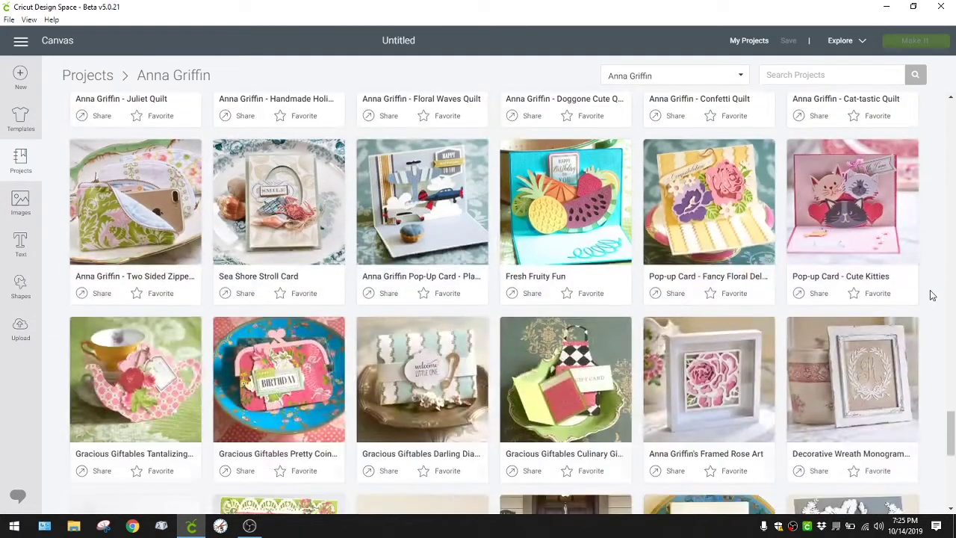
scroll(931, 296, "down", 5)
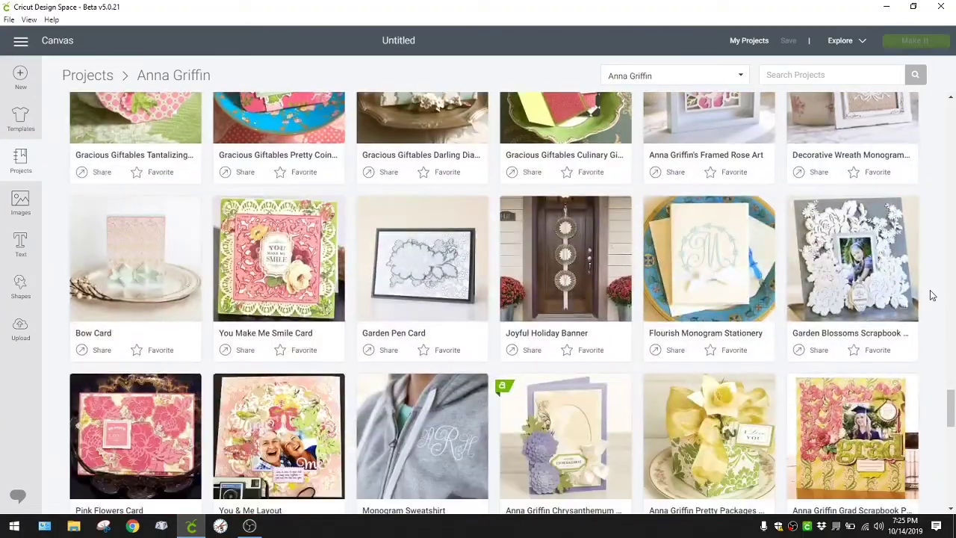
scroll(931, 296, "up", 20)
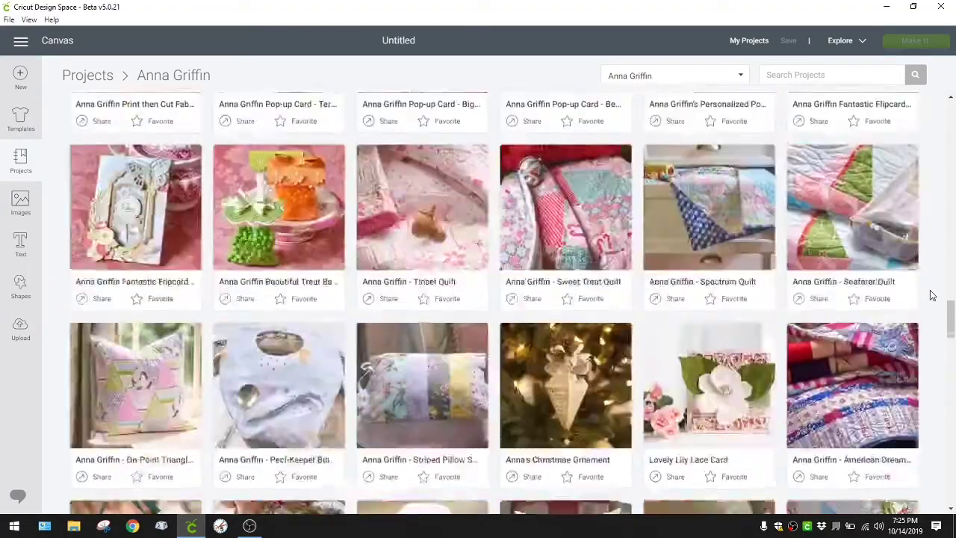
scroll(932, 296, "up", 10)
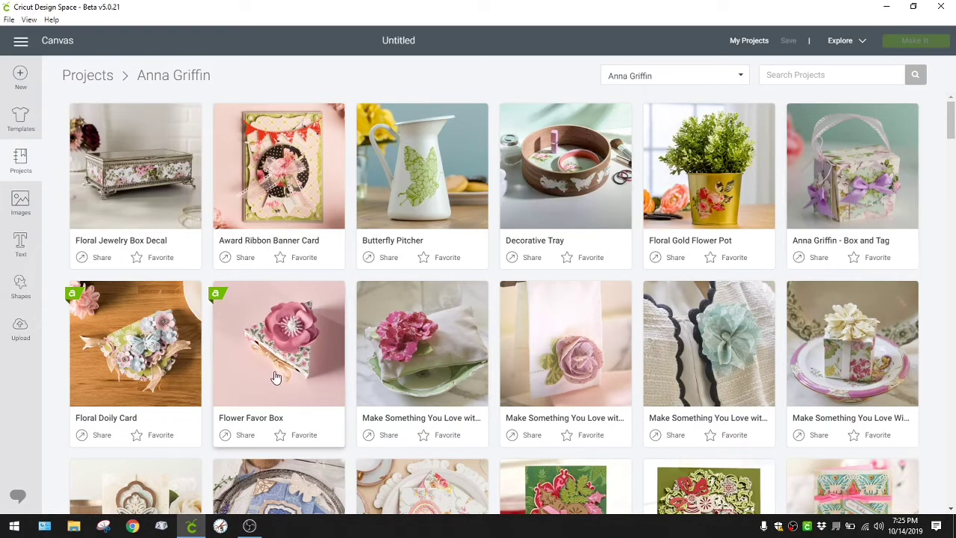
Open the Make Something You Love With Anna Griffin - Fabric Flower Embellishment project and highlight its price
left_click(870, 357)
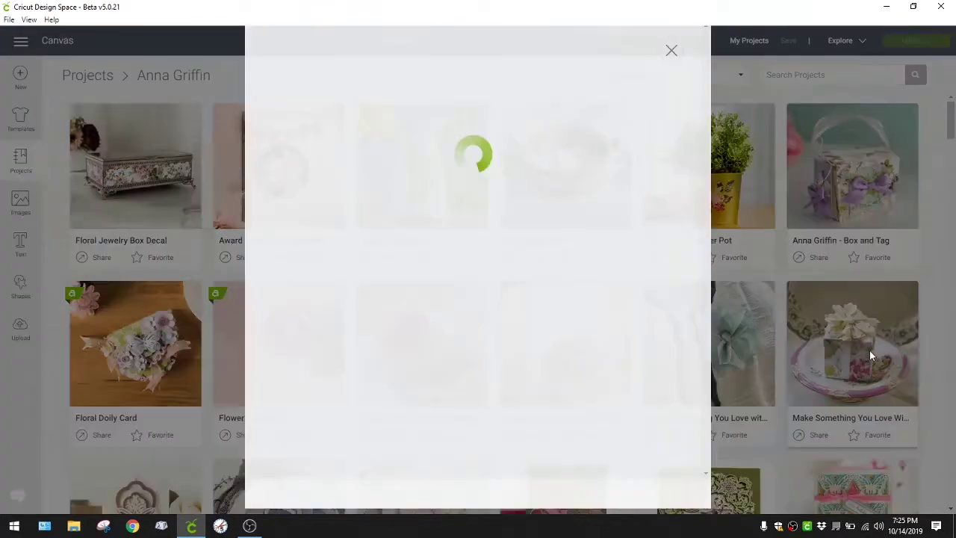
left_click(869, 350)
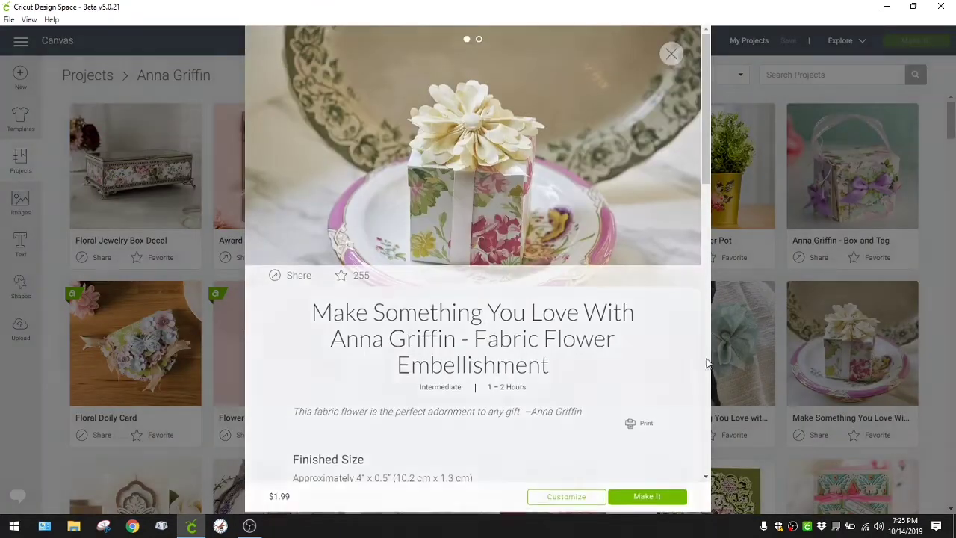
left_click(844, 338)
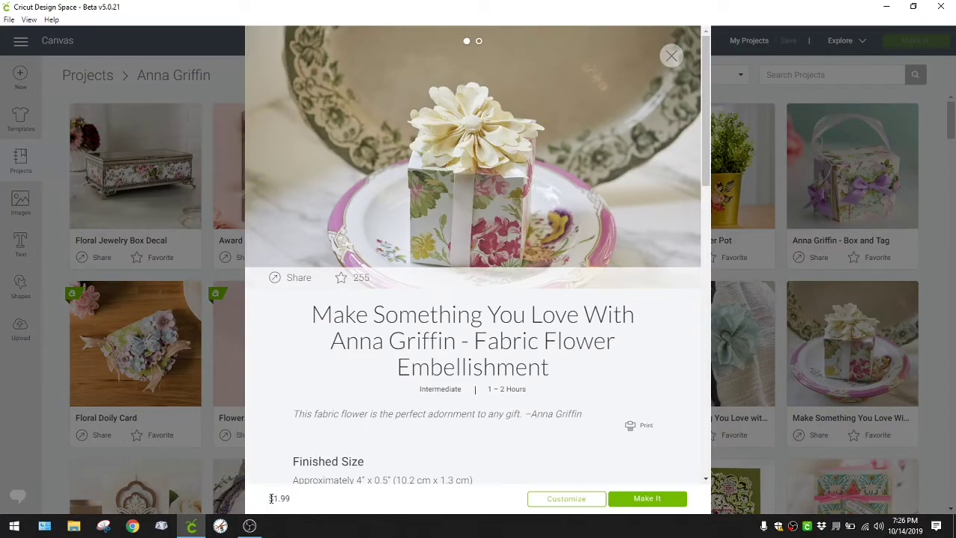
mouse_move(272, 499)
left_mouse_down()
mouse_move(306, 504)
mouse_move(285, 500)
left_mouse_up()
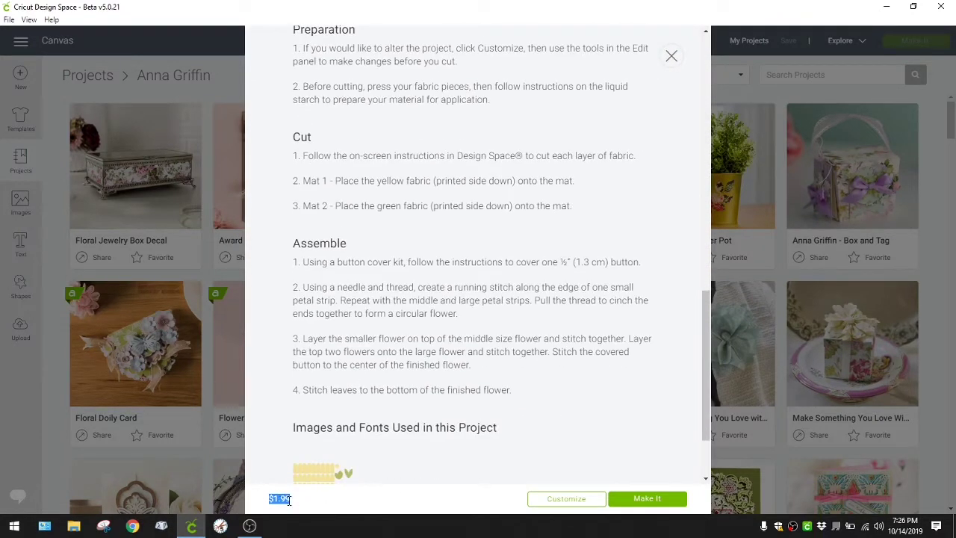
left_click(292, 504)
Review the Fabric Flower Embellishment project's details, including finished size, materials to cut, other supplies and skills
scroll(575, 392, "up", 5)
scroll(573, 391, "up", 5)
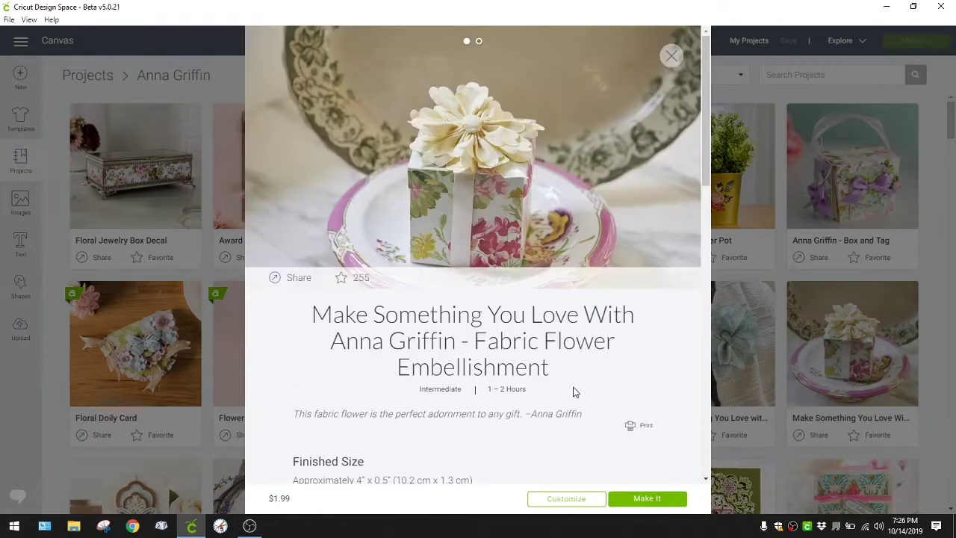
scroll(597, 305, "down", 1)
scroll(597, 336, "down", 1)
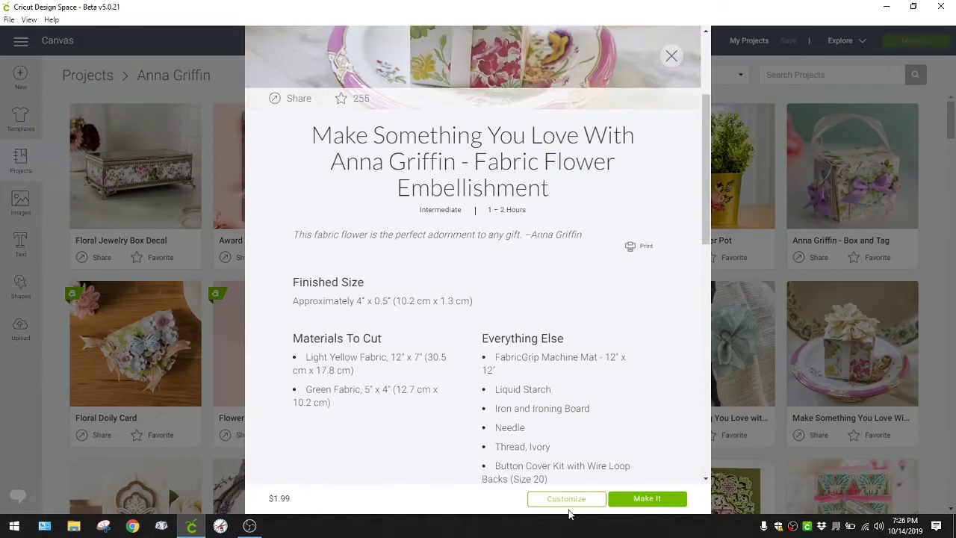
scroll(647, 454, "down", 3)
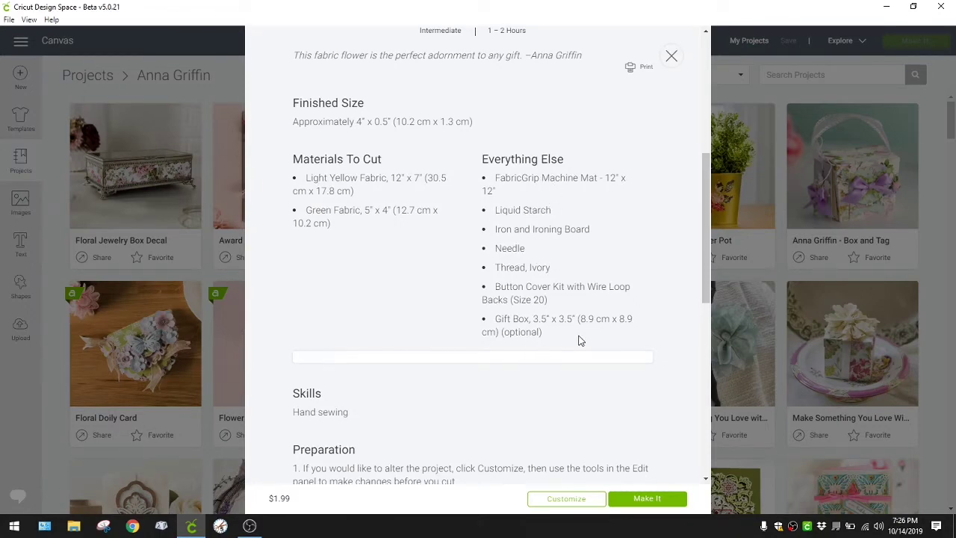
Review the Fabric Flower Embellishment project's cutting and assembly instructions, and send it to the mat preview
scroll(580, 340, "down", 1)
scroll(580, 341, "down", 4)
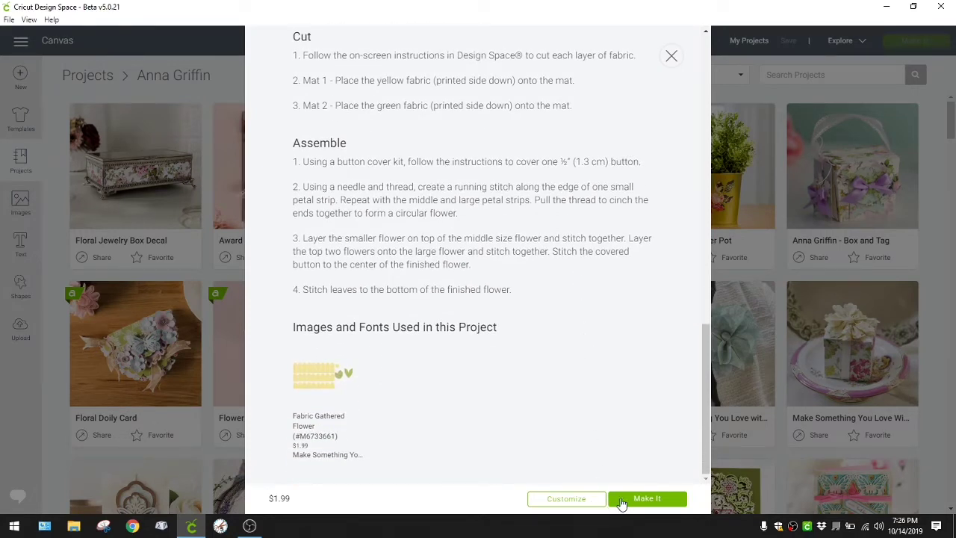
left_click(621, 502)
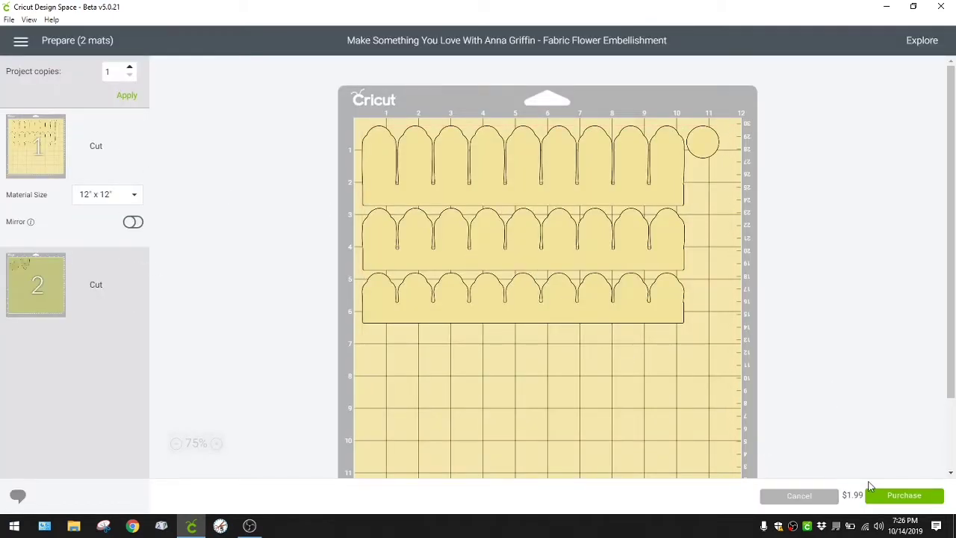
Try to purchase the Fabric Flower Embellishment project from its mat preview, and cancel back to the project details
left_click(905, 497)
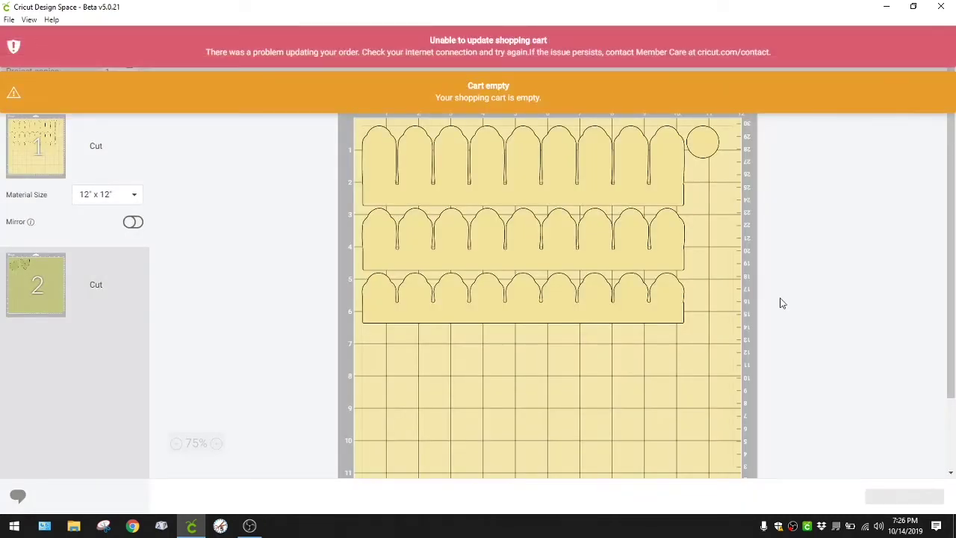
left_click(912, 496)
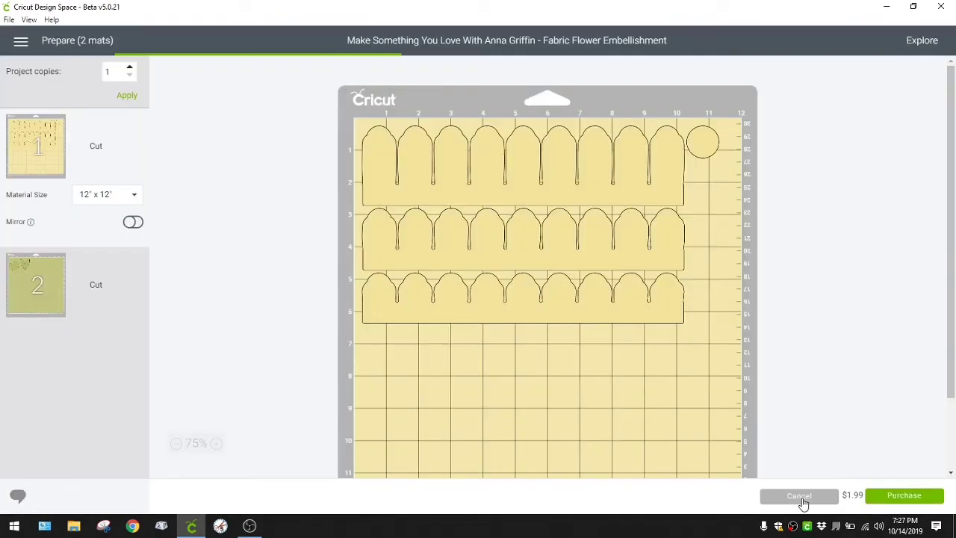
left_click(799, 496)
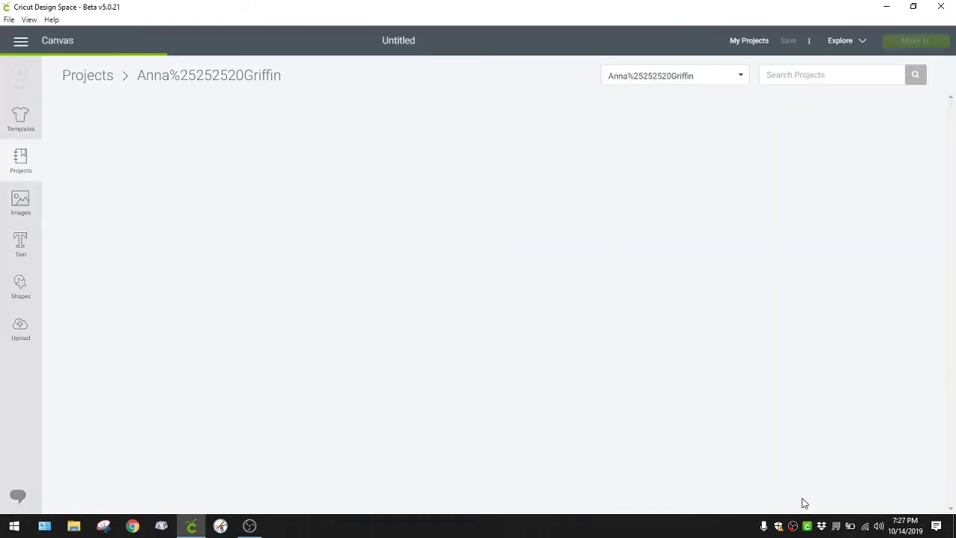
Review the images used in the Fabric Flower Embellishment project and open it on the Canvas for customizing
scroll(592, 353, "down", 10)
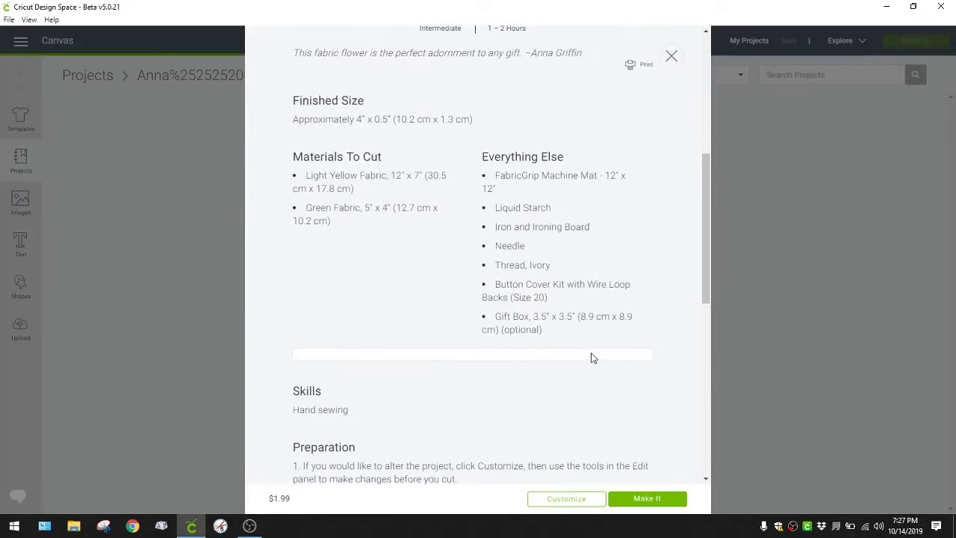
scroll(592, 353, "down", 3)
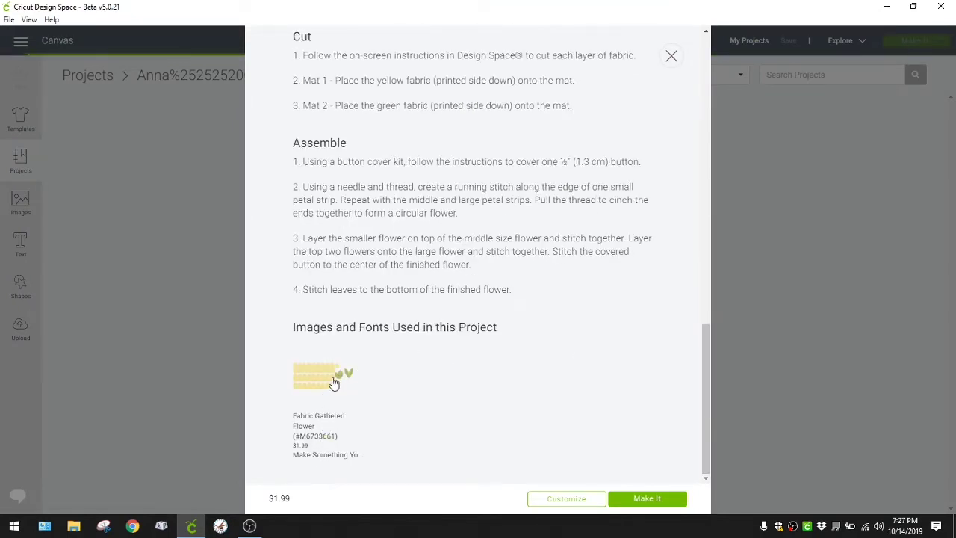
left_click(575, 499)
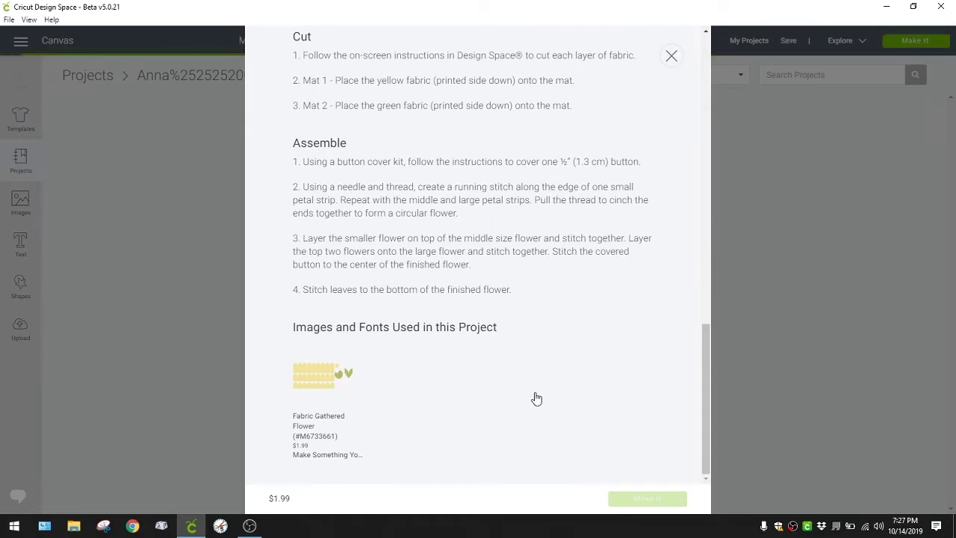
left_click(661, 56)
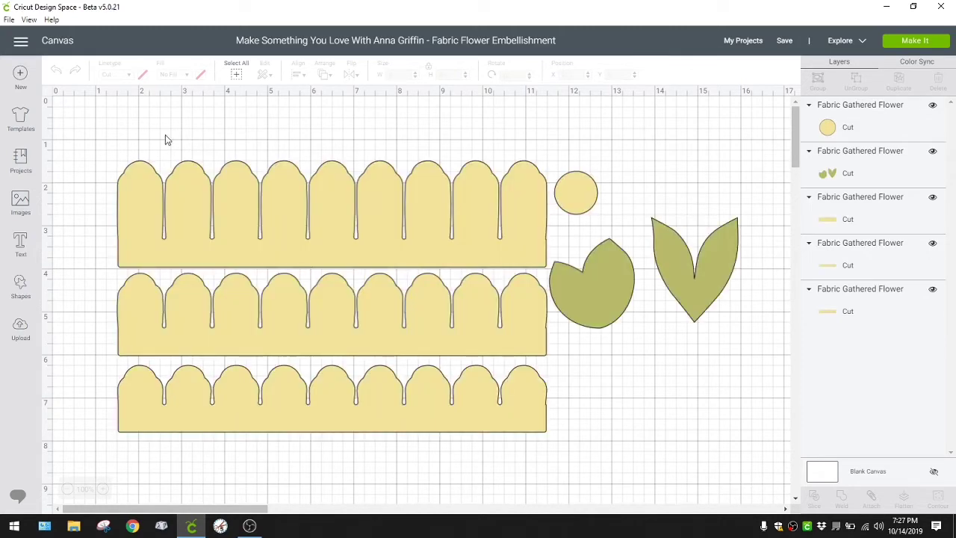
Return to the ready-made projects, review the categories and filter the projects to Cricut Access
left_click(21, 159)
left_click(665, 78)
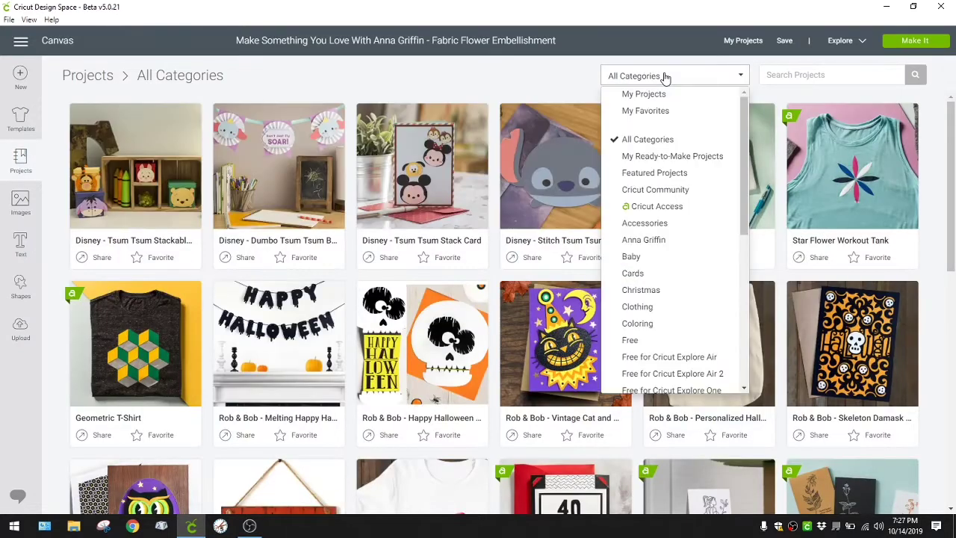
scroll(708, 239, "down", 5)
scroll(708, 239, "up", 5)
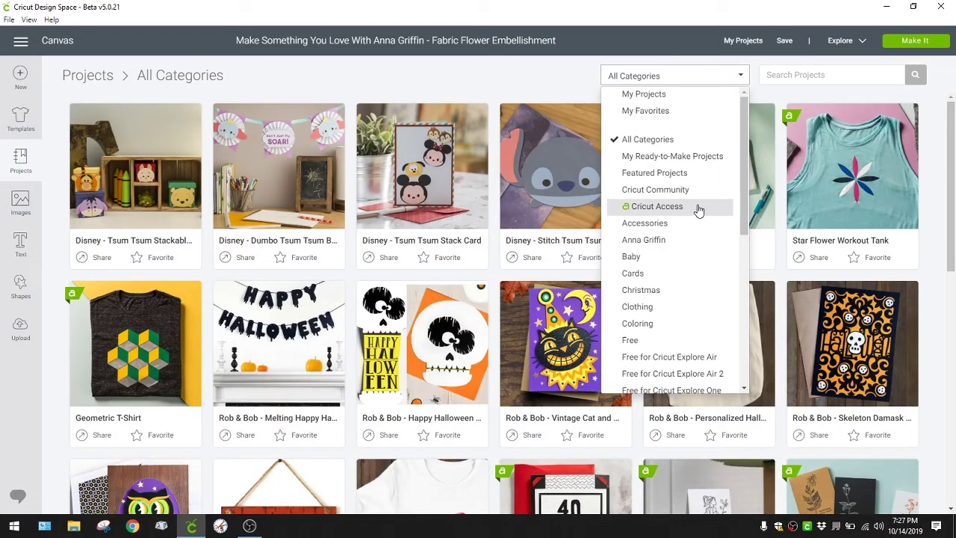
left_click(698, 209)
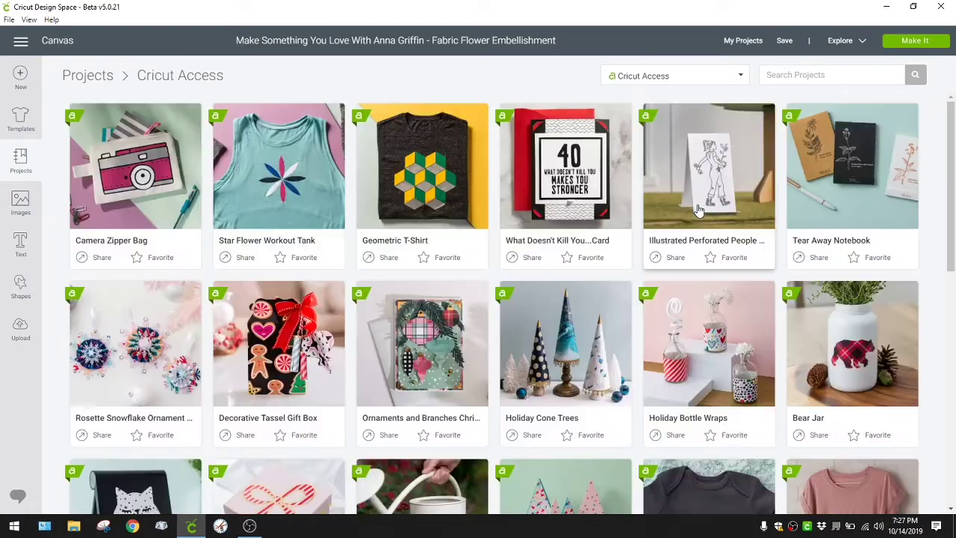
Browse the Cricut Access projects, such as T-shirts, tote bags, shoes and home decor
scroll(716, 241, "down", 10)
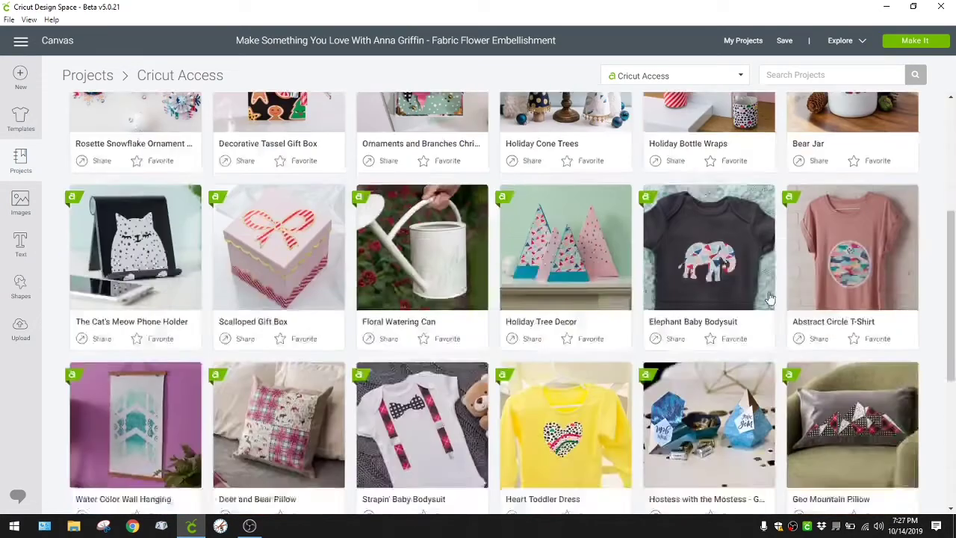
scroll(784, 277, "down", 15)
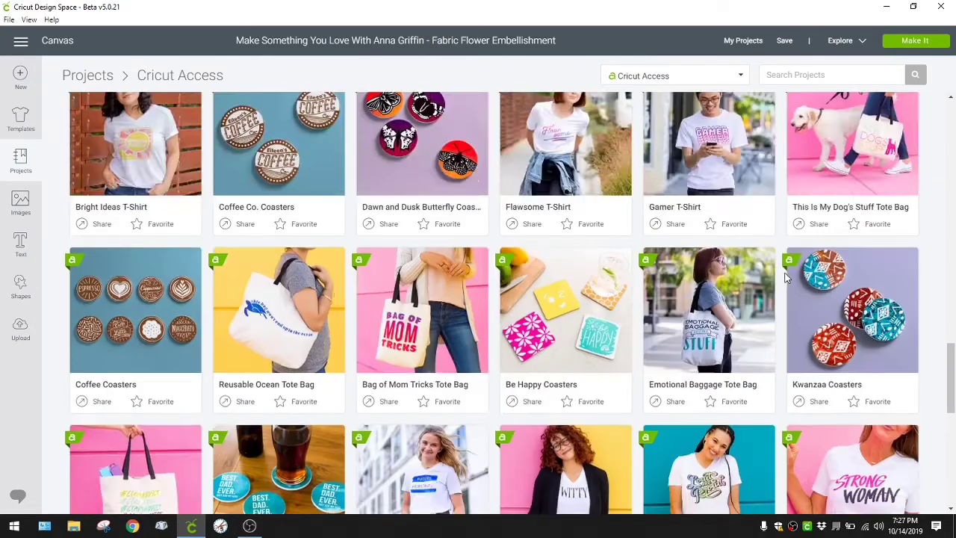
scroll(782, 279, "down", 15)
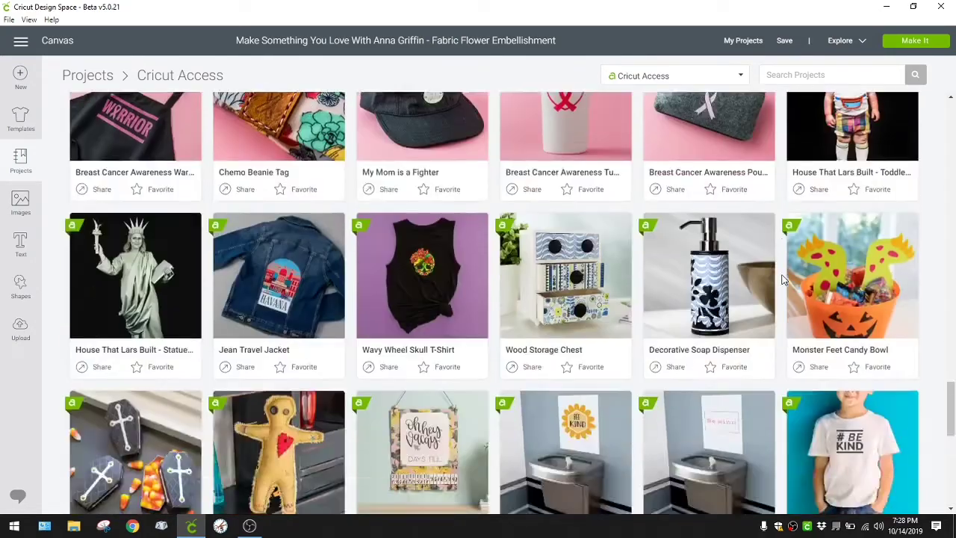
scroll(783, 279, "down", 9)
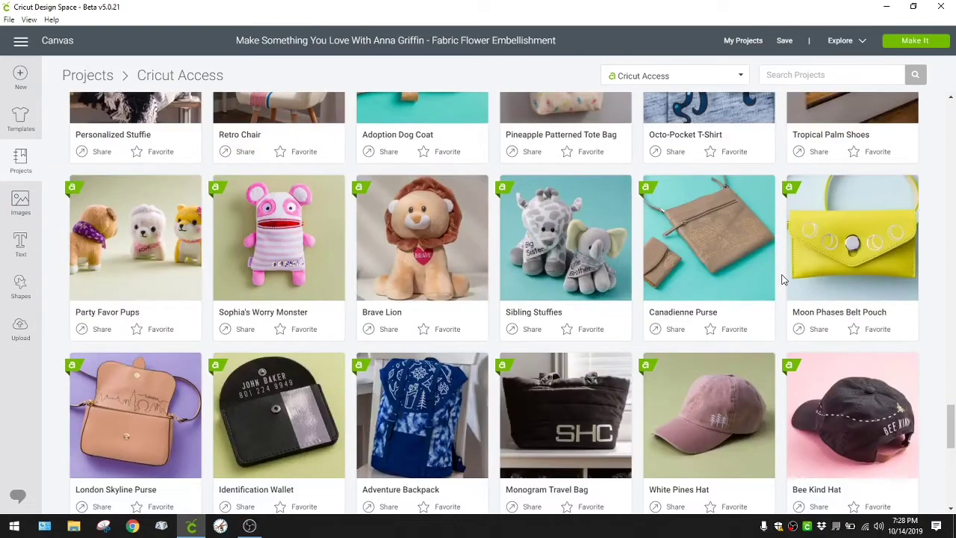
scroll(782, 279, "down", 12)
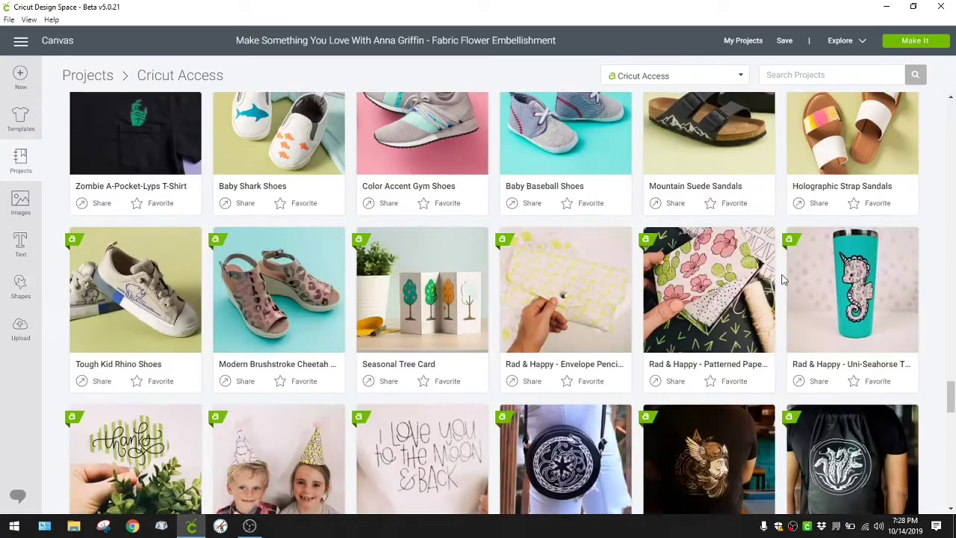
scroll(783, 278, "down", 6)
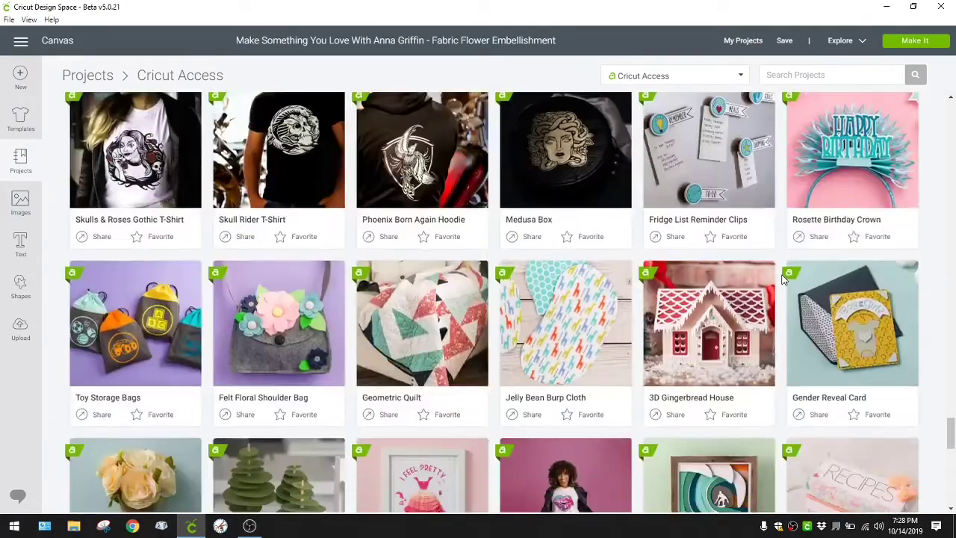
scroll(780, 279, "up", 20)
scroll(778, 278, "down", 9)
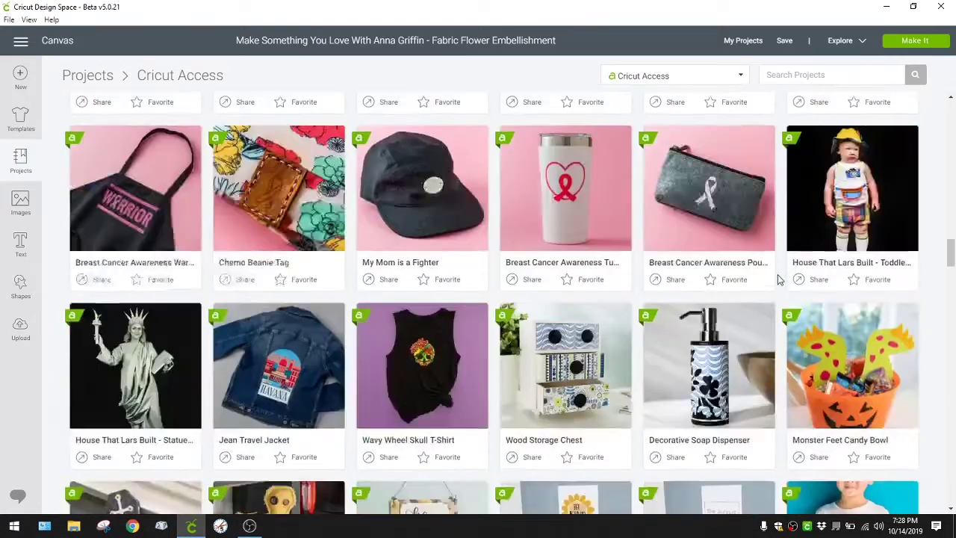
scroll(720, 157, "up", 3)
Look through the full list of project categories and filter the projects to Halloween
left_click(743, 77)
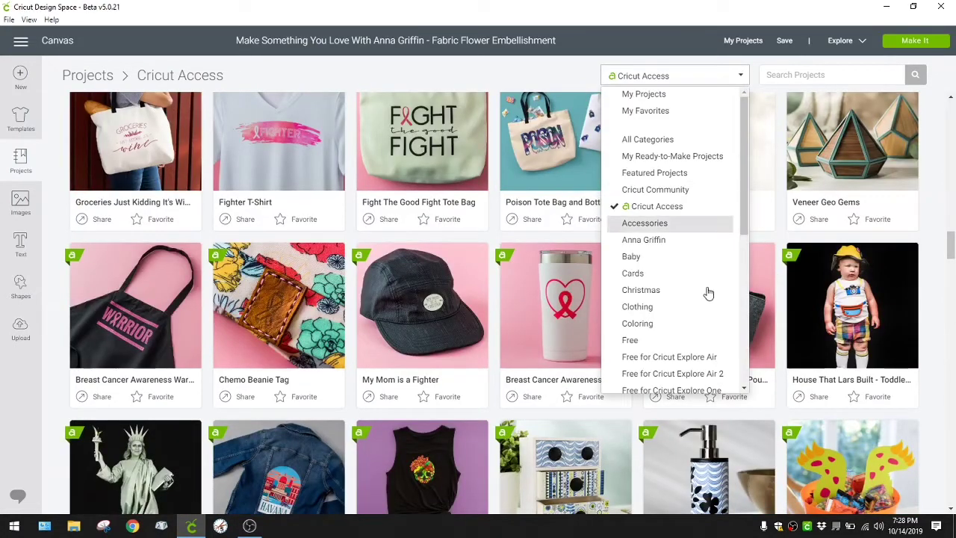
scroll(706, 299, "down", 5)
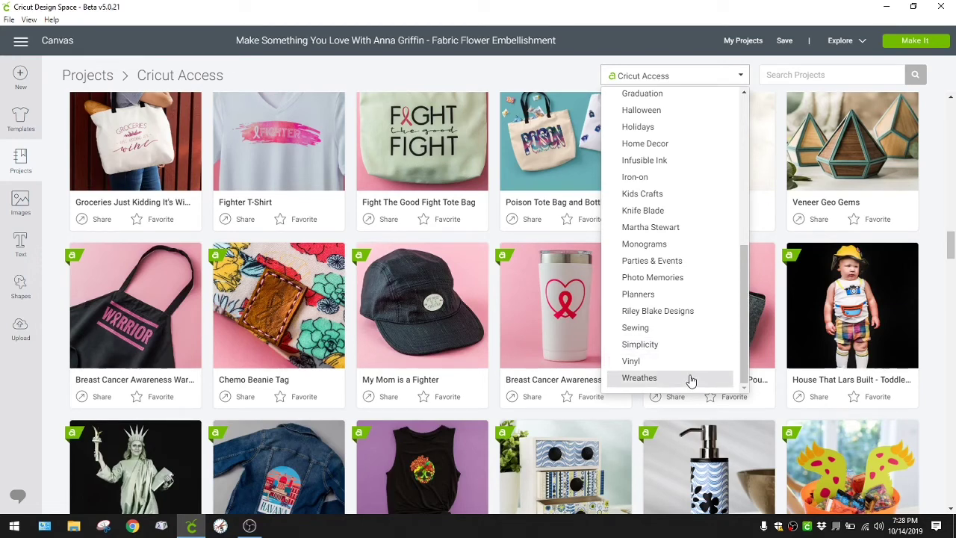
scroll(698, 273, "up", 2)
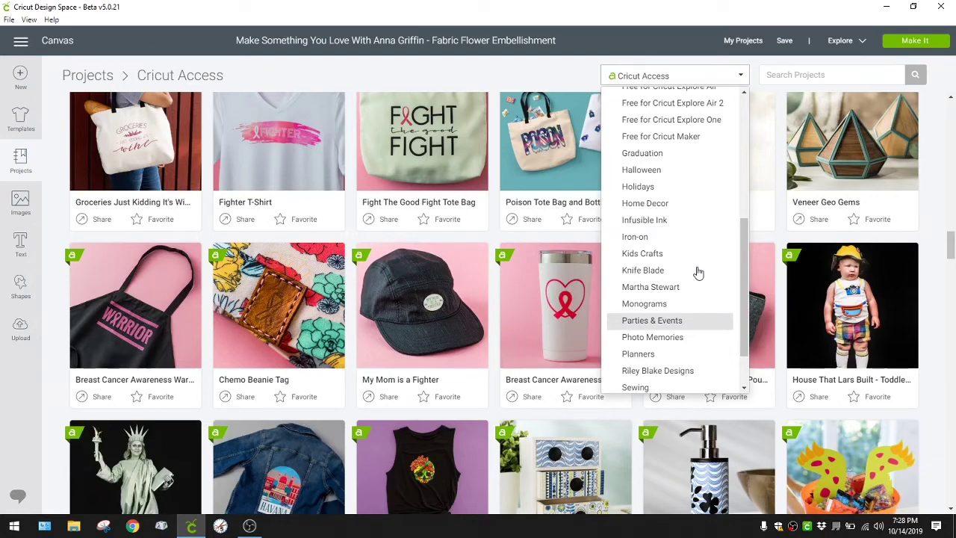
scroll(694, 268, "up", 2)
left_click(672, 229)
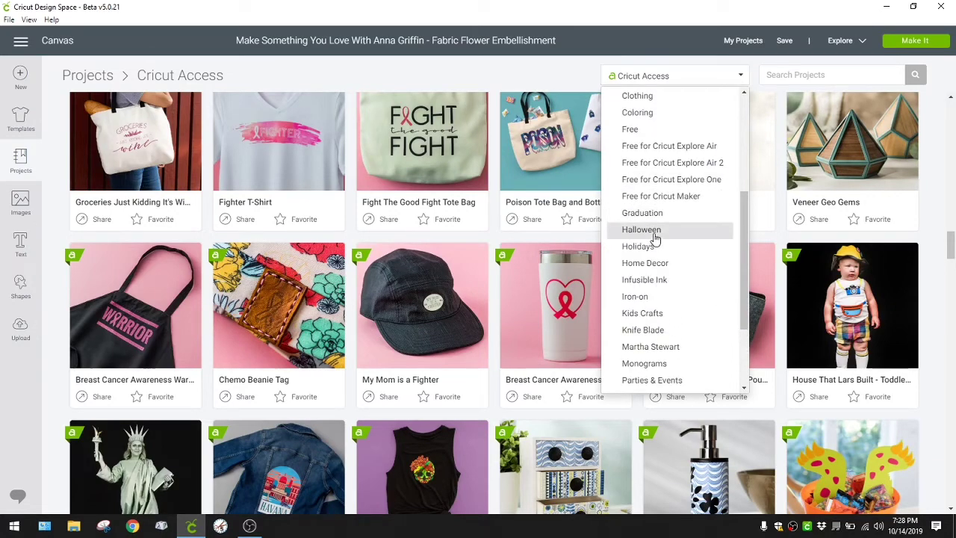
Browse the Halloween projects, such as candle wraps, pumpkin decorations, signs and cards
scroll(922, 284, "down", 8)
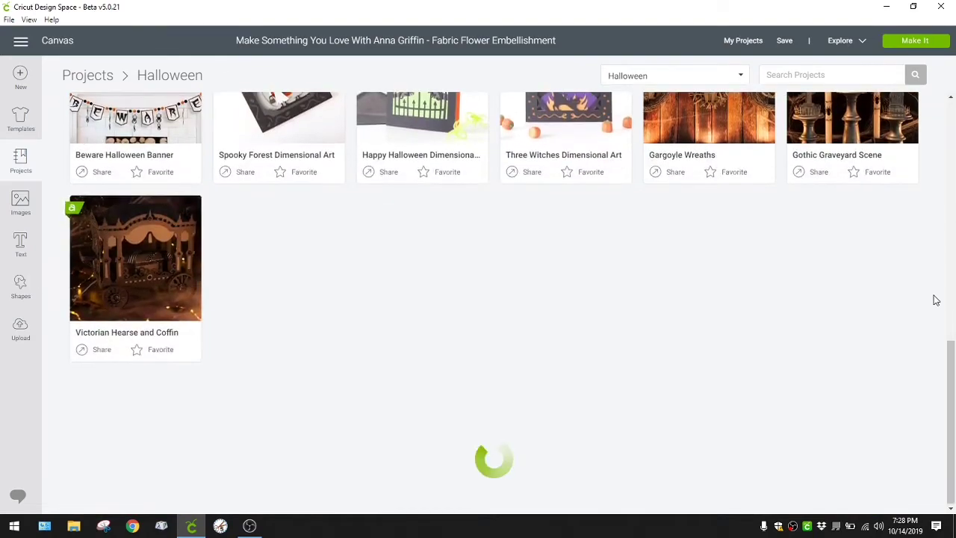
scroll(935, 299, "down", 5)
scroll(936, 299, "down", 5)
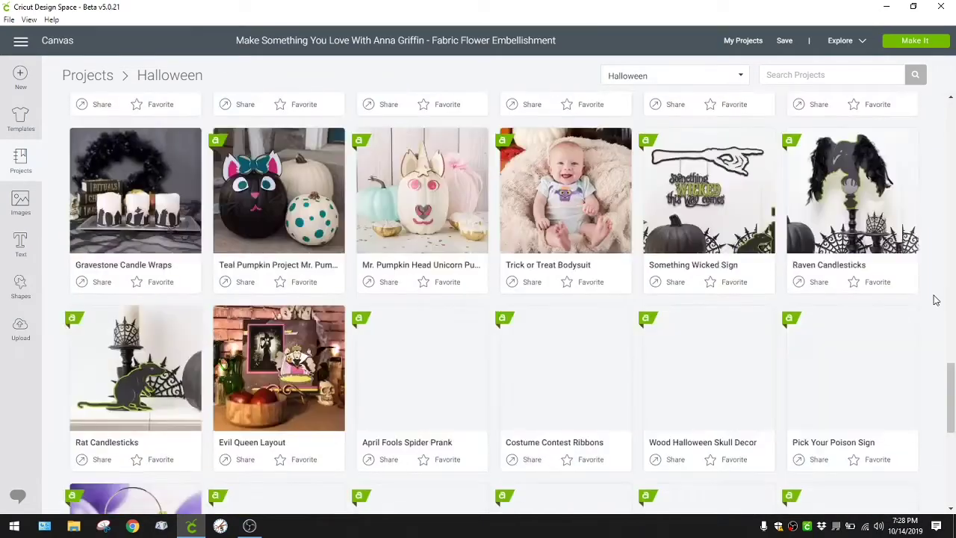
scroll(936, 299, "down", 15)
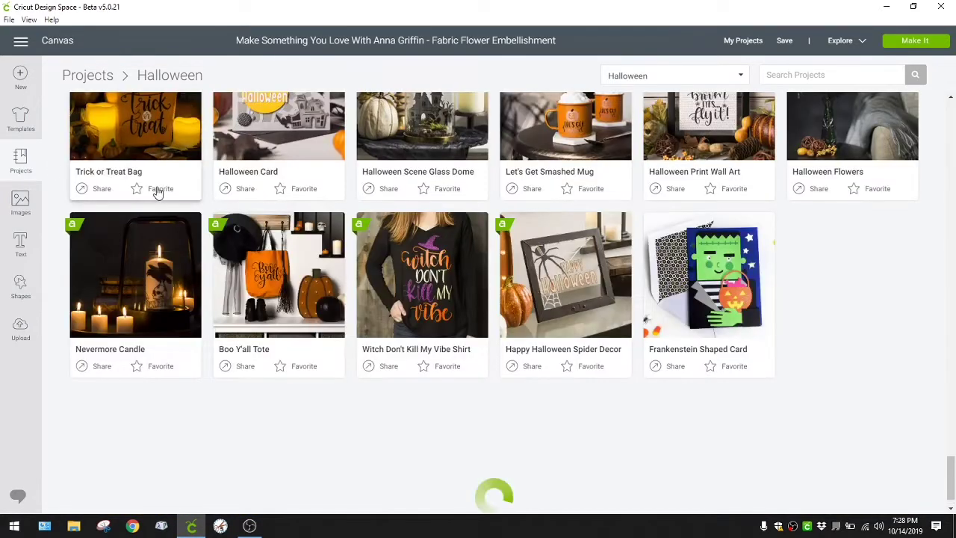
Start a new blank project in place of the fabric flower design, and browse the image library
left_click(20, 159)
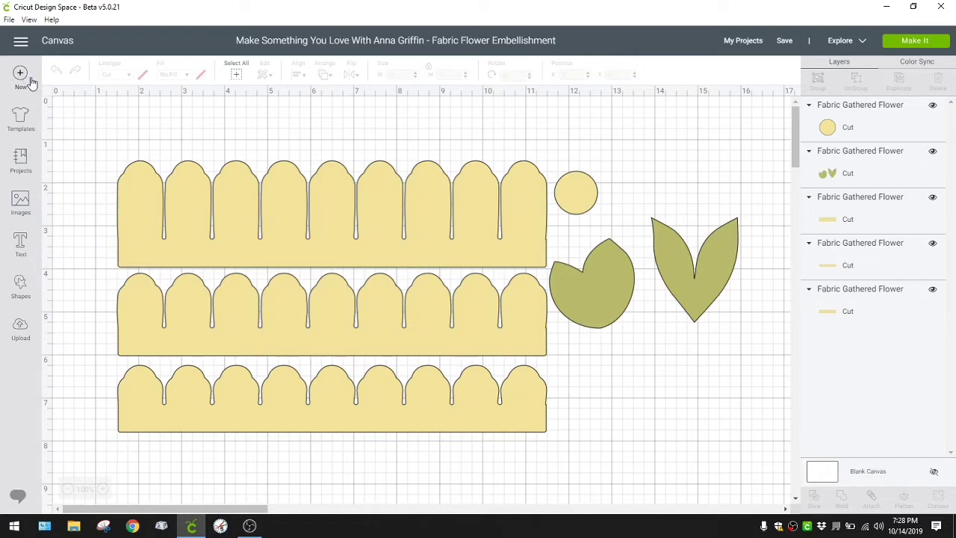
left_click(21, 203)
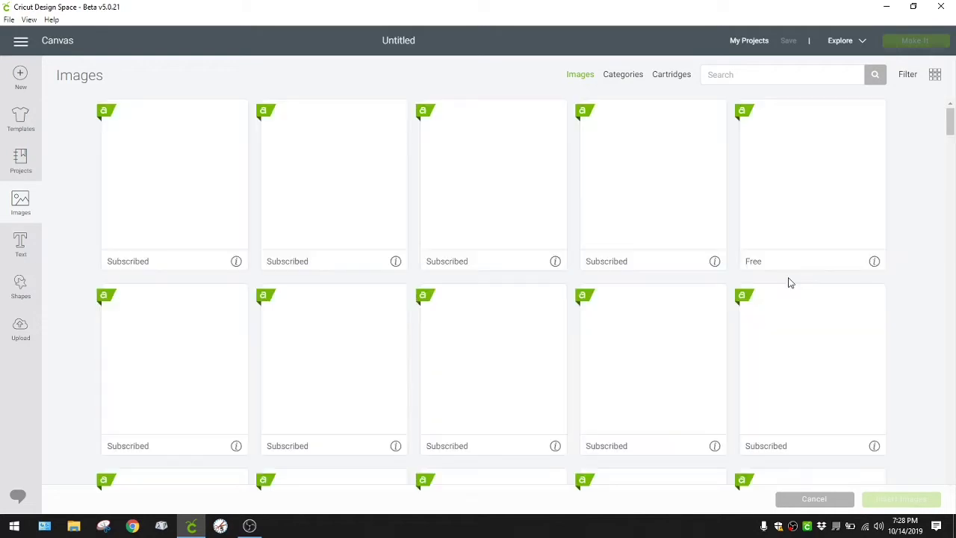
scroll(729, 313, "down", 15)
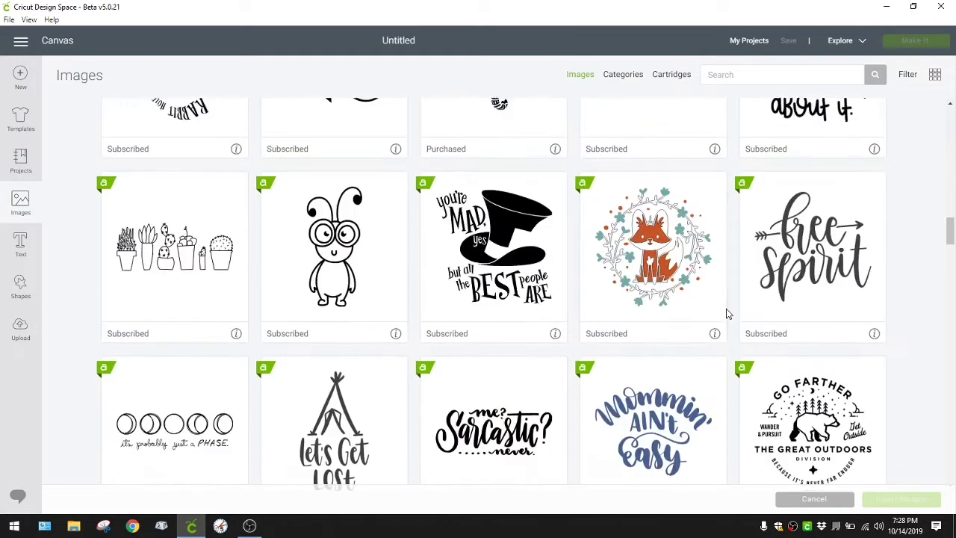
scroll(731, 309, "down", 15)
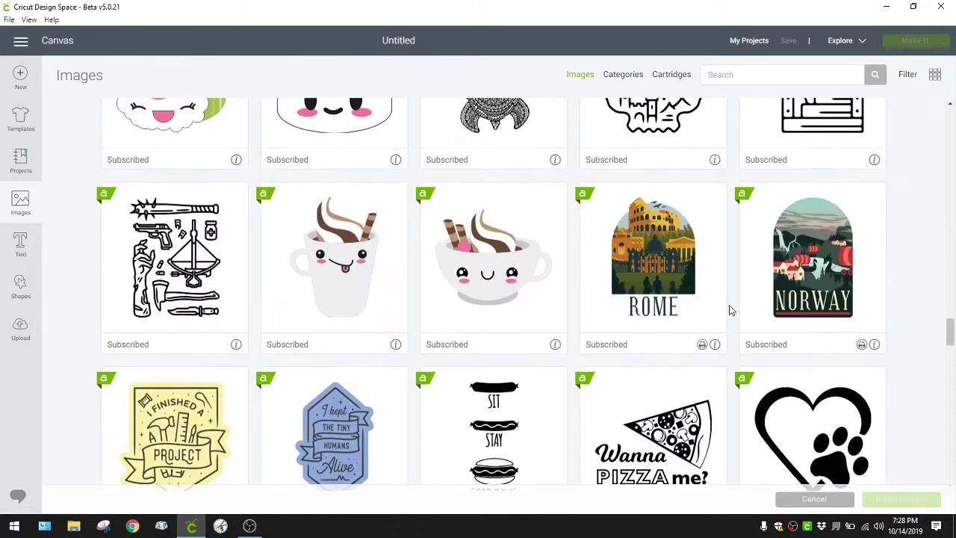
scroll(731, 310, "down", 5)
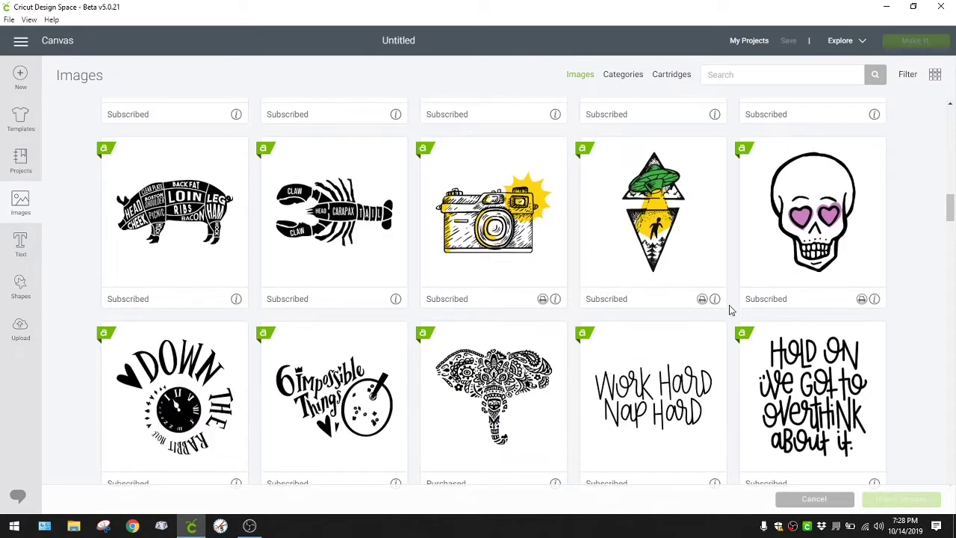
scroll(731, 310, "down", 5)
Review the image categories, open Free this Week and browse its images
left_click(631, 75)
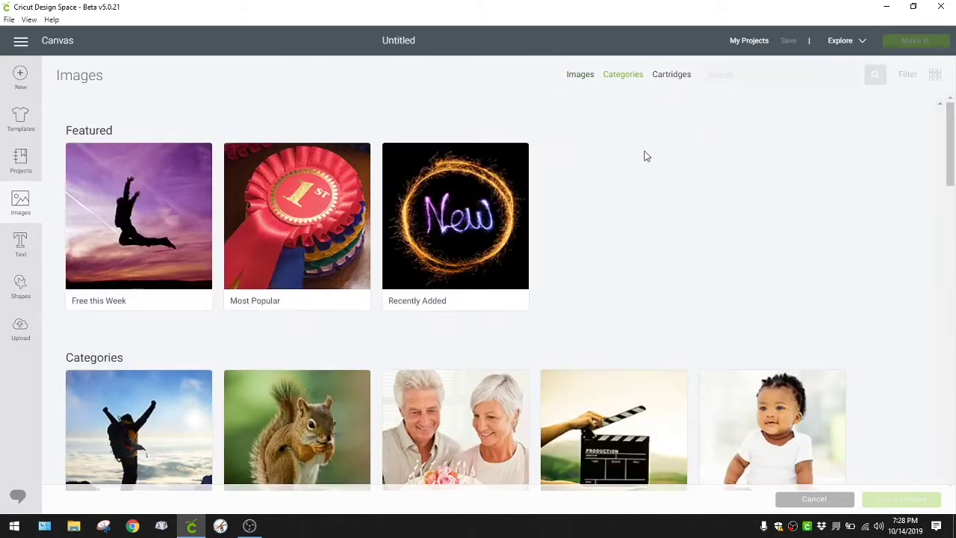
scroll(700, 216, "down", 3)
scroll(699, 215, "up", 2)
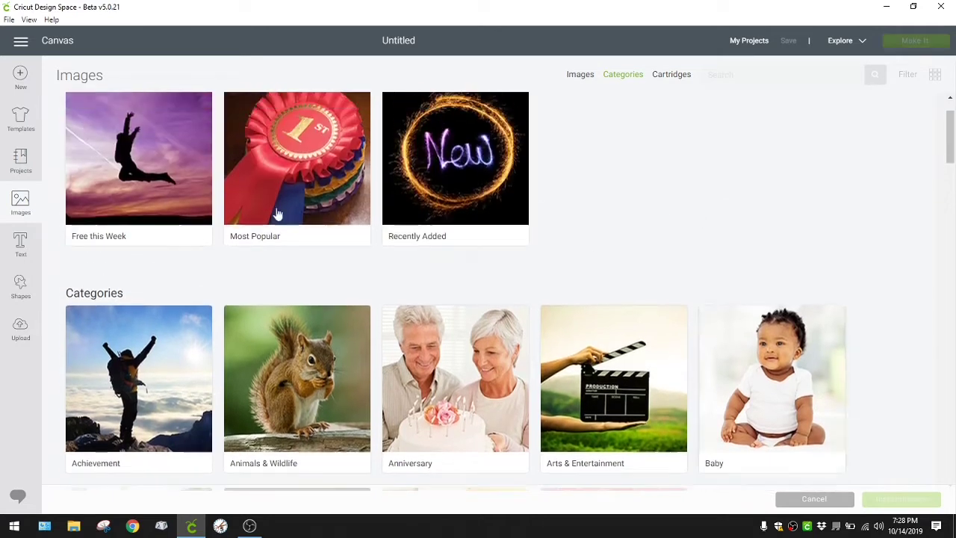
left_click(159, 184)
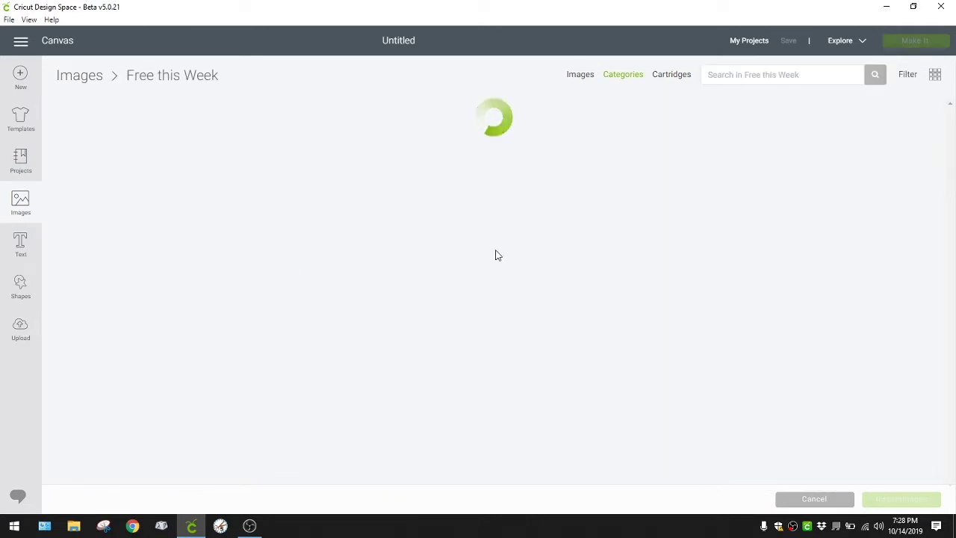
scroll(904, 327, "down", 5)
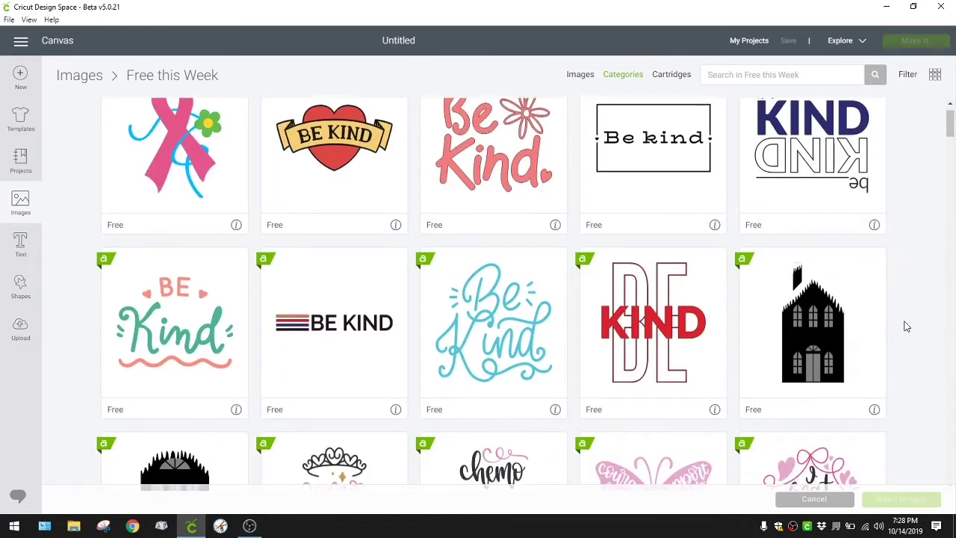
Look through the rest of the Free this Week collection, examining its designs and their availability labels
scroll(904, 326, "down", 5)
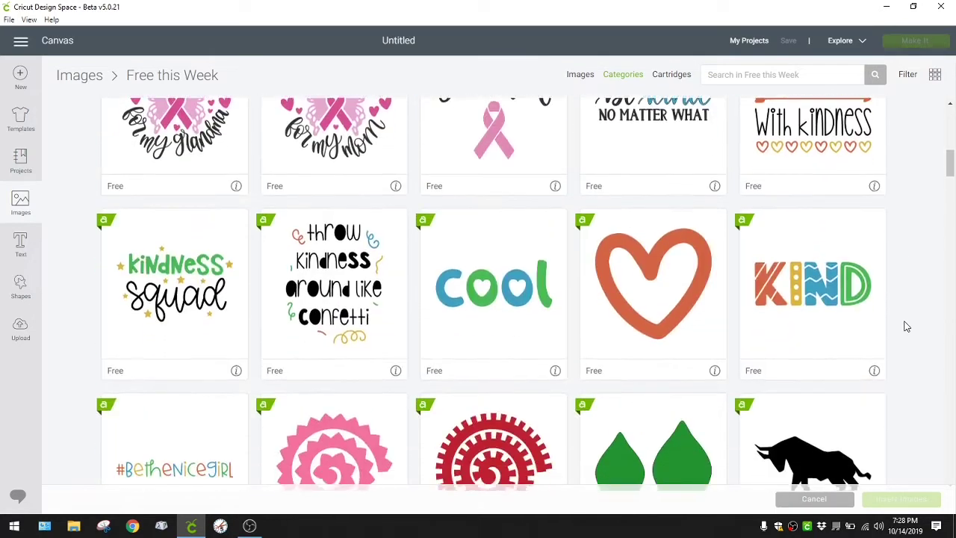
scroll(904, 327, "down", 10)
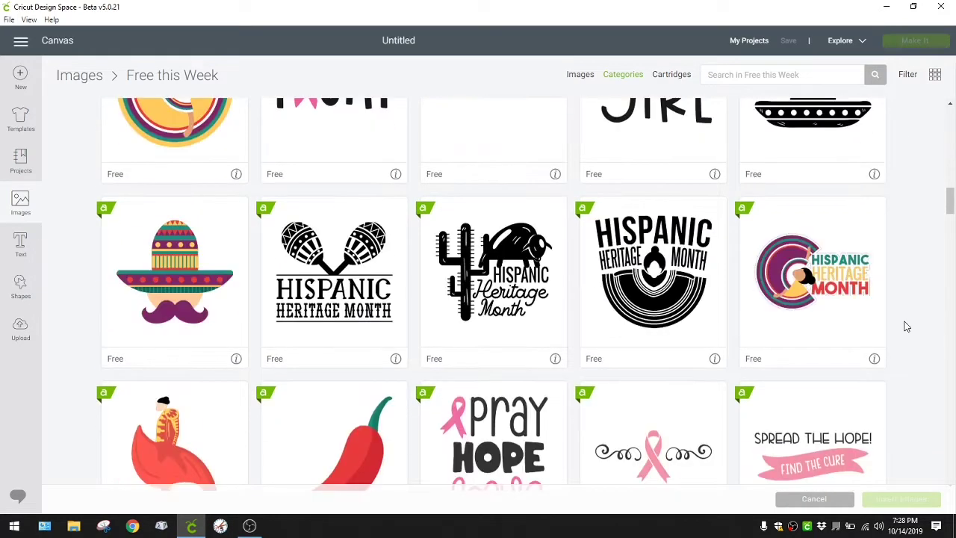
scroll(902, 325, "down", 2)
scroll(433, 271, "up", 2)
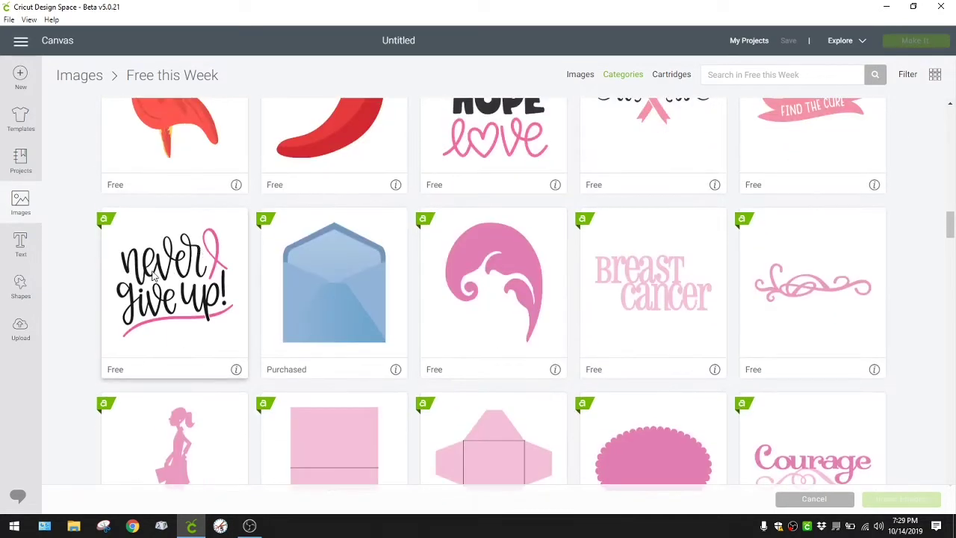
scroll(902, 291, "down", 7)
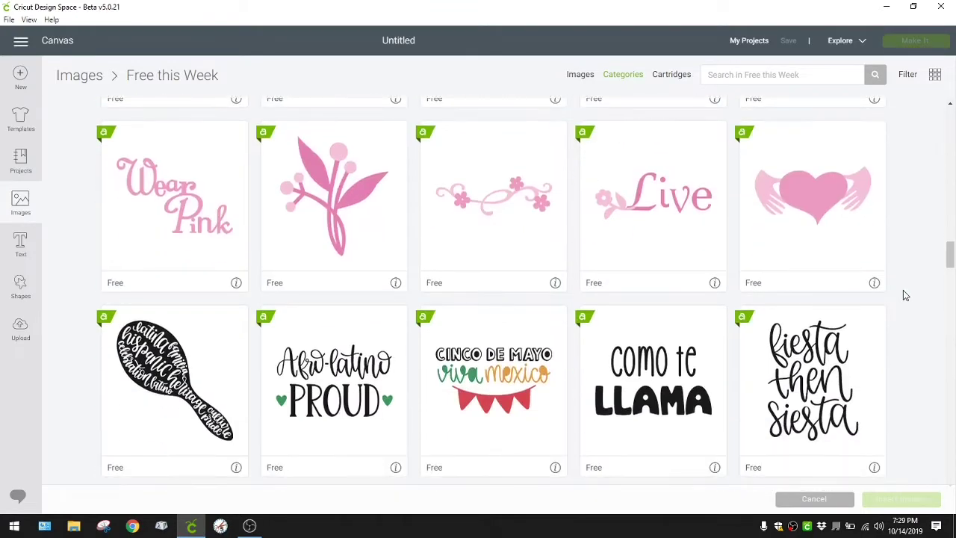
scroll(903, 295, "down", 2)
scroll(903, 296, "down", 5)
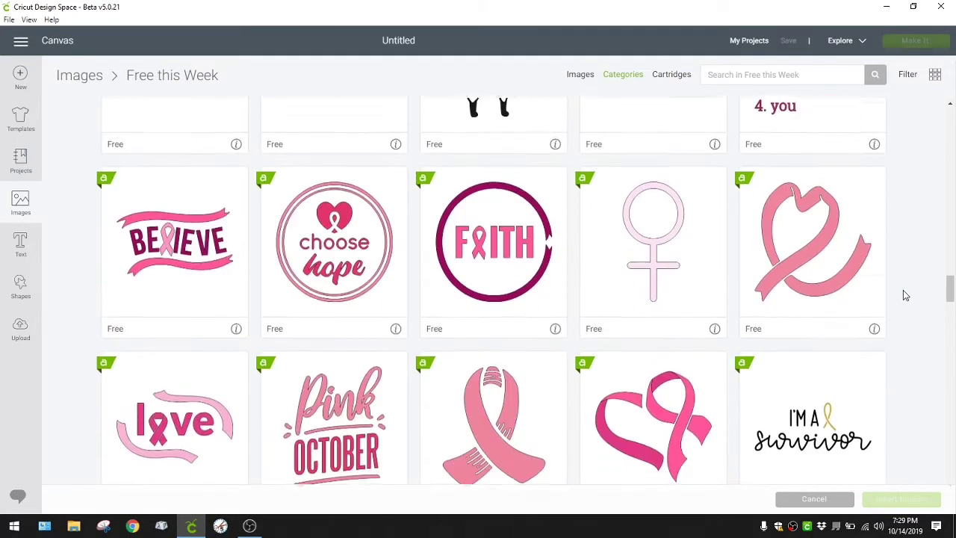
scroll(903, 295, "down", 4)
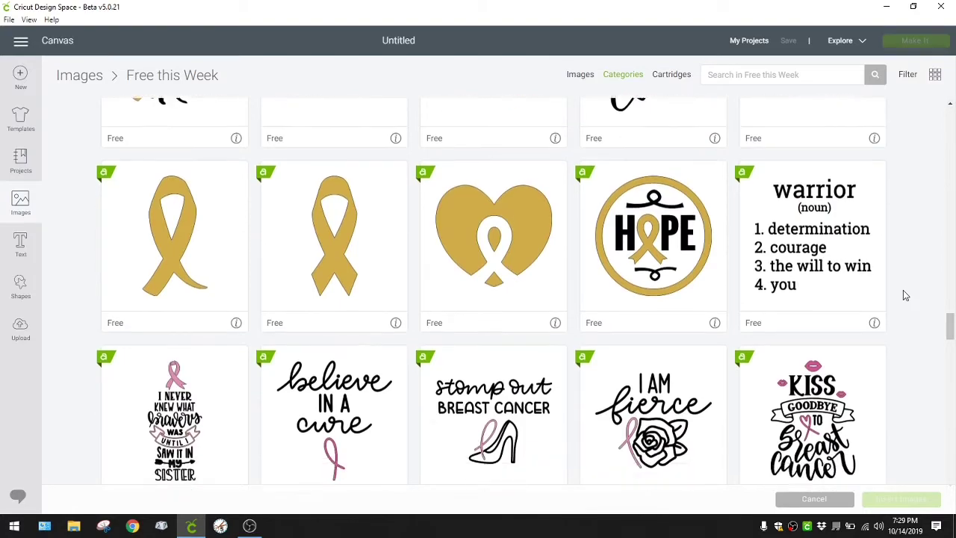
scroll(903, 294, "down", 4)
scroll(903, 295, "down", 4)
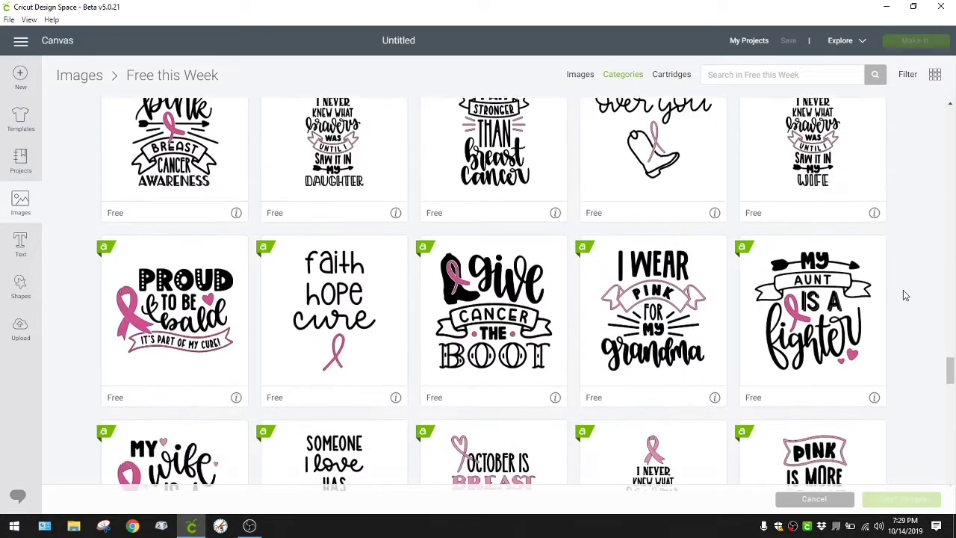
scroll(903, 295, "down", 4)
scroll(902, 294, "down", 4)
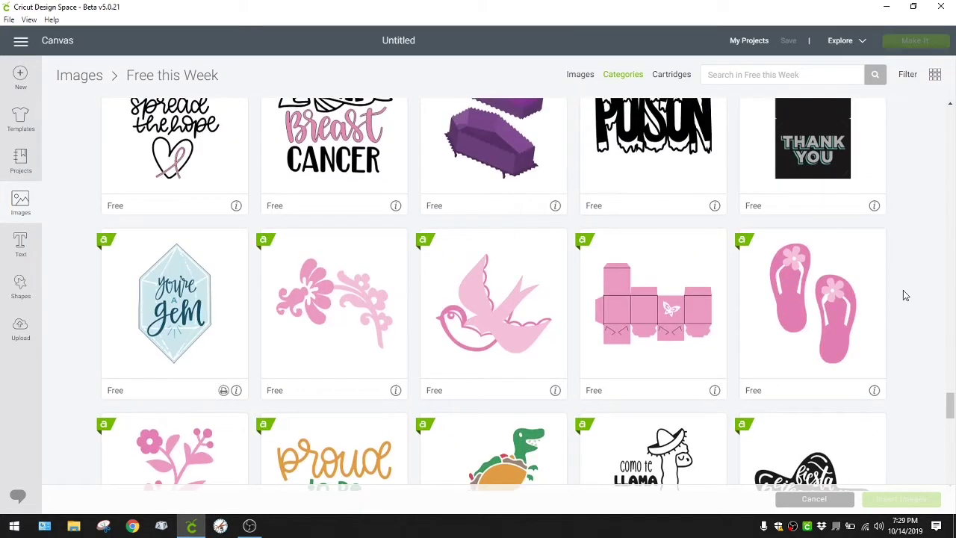
scroll(903, 292, "up", 10)
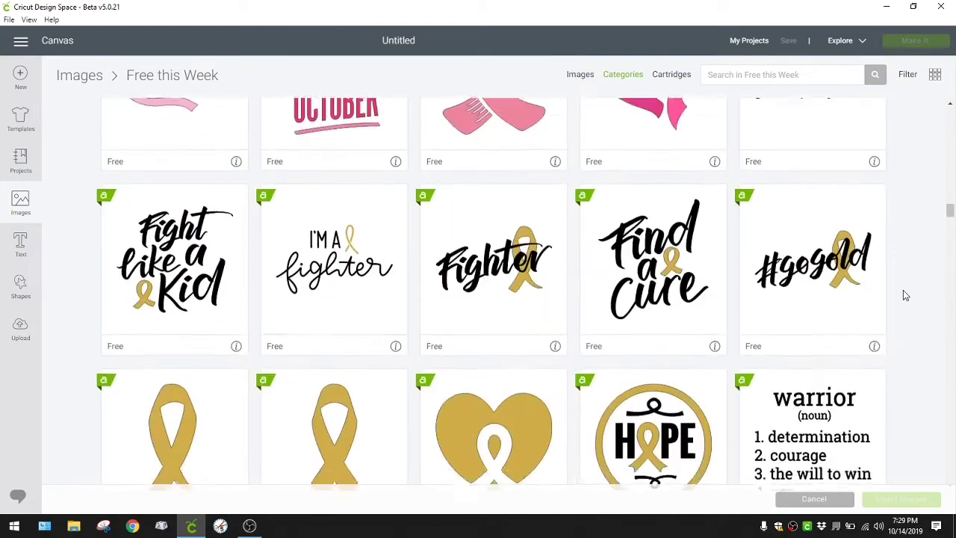
scroll(903, 295, "up", 15)
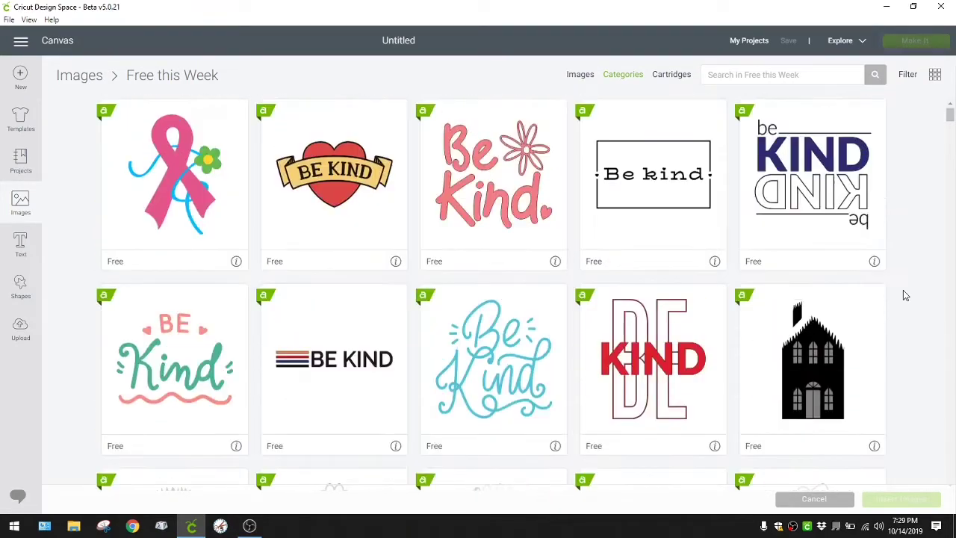
Return to the image categories, look over the available themes and open the Christmas category
left_click(624, 75)
scroll(638, 187, "down", 5)
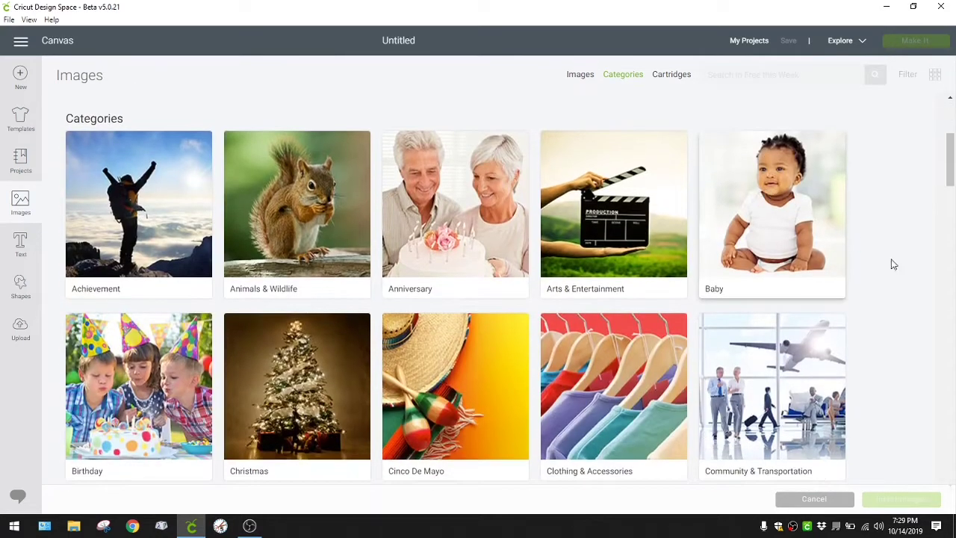
scroll(874, 307, "down", 3)
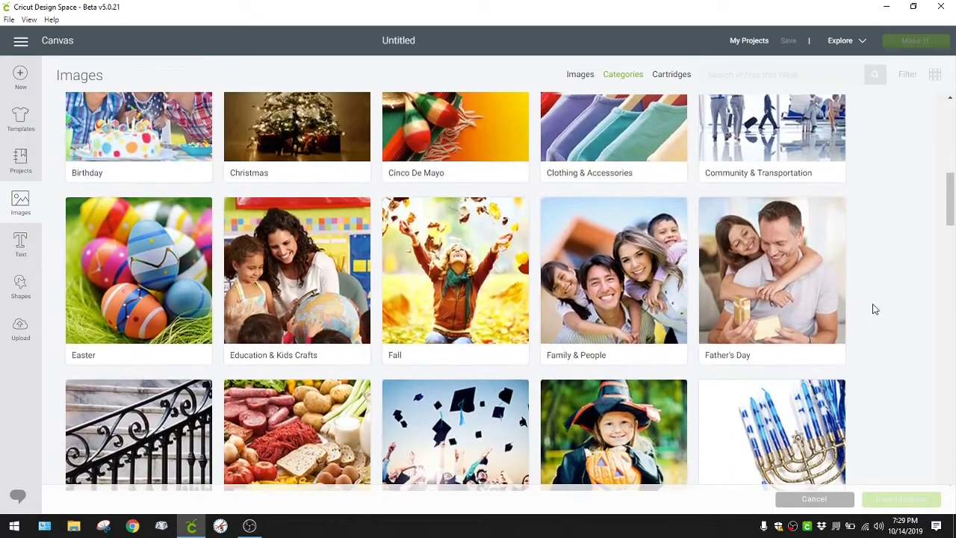
scroll(873, 308, "up", 1)
left_click(340, 168)
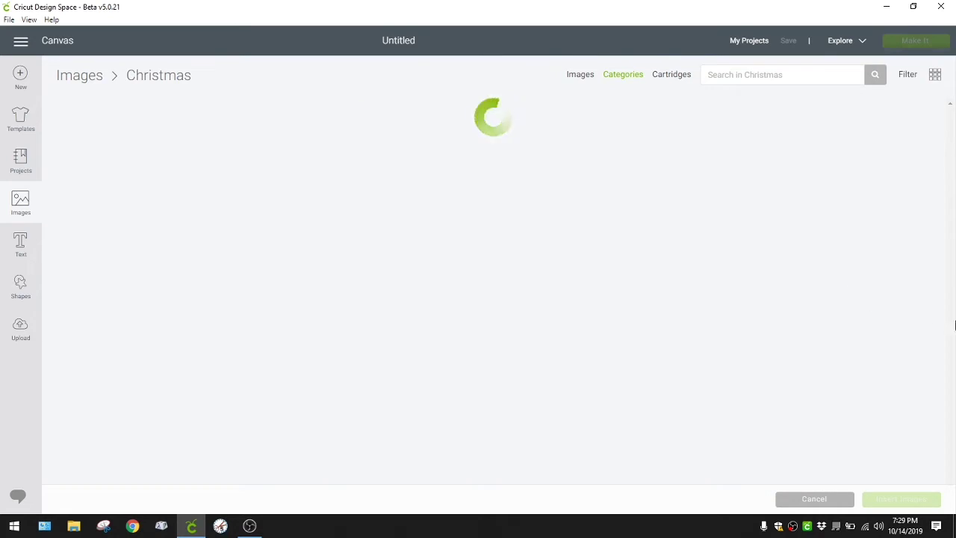
Browse the Christmas images and examine which ones are priced individually, purchased or included in the subscription
scroll(918, 360, "down", 4)
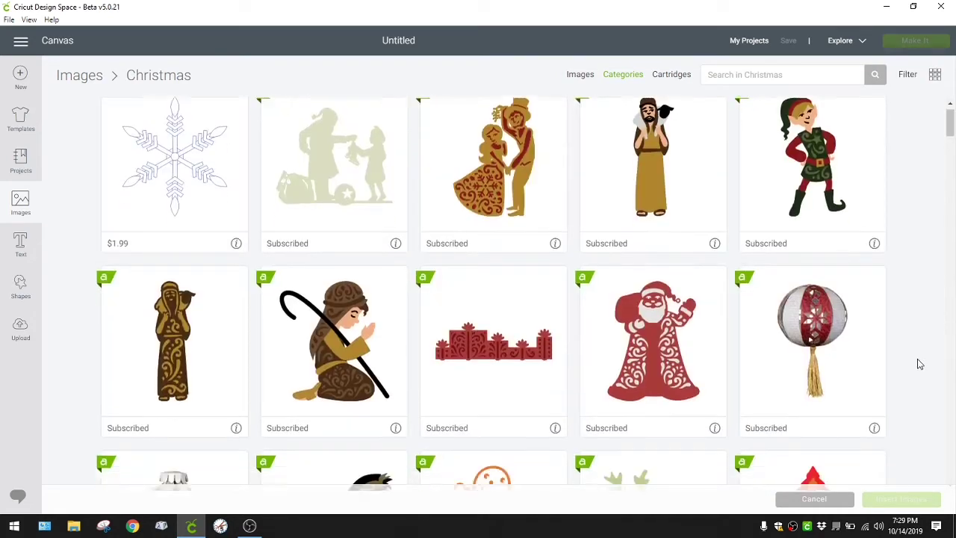
scroll(918, 363, "down", 13)
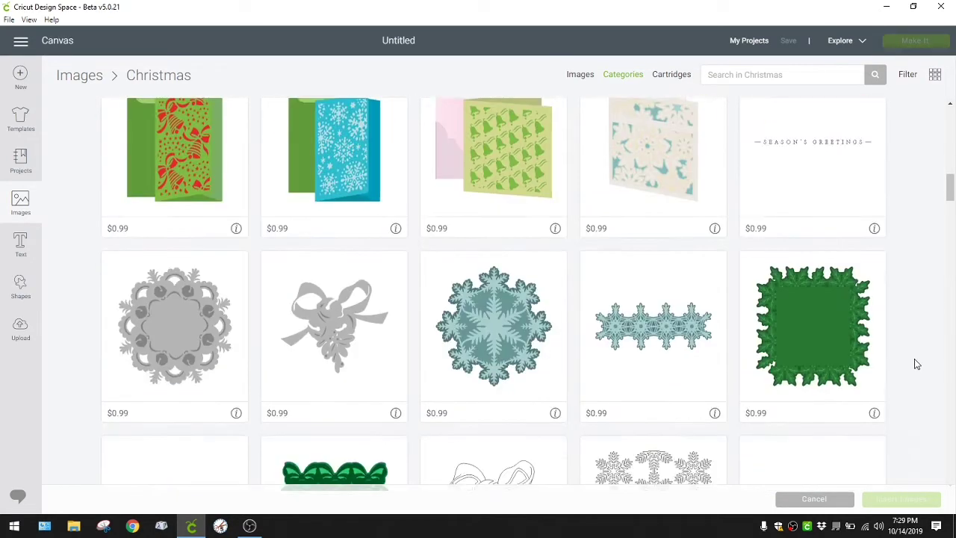
scroll(916, 364, "down", 3)
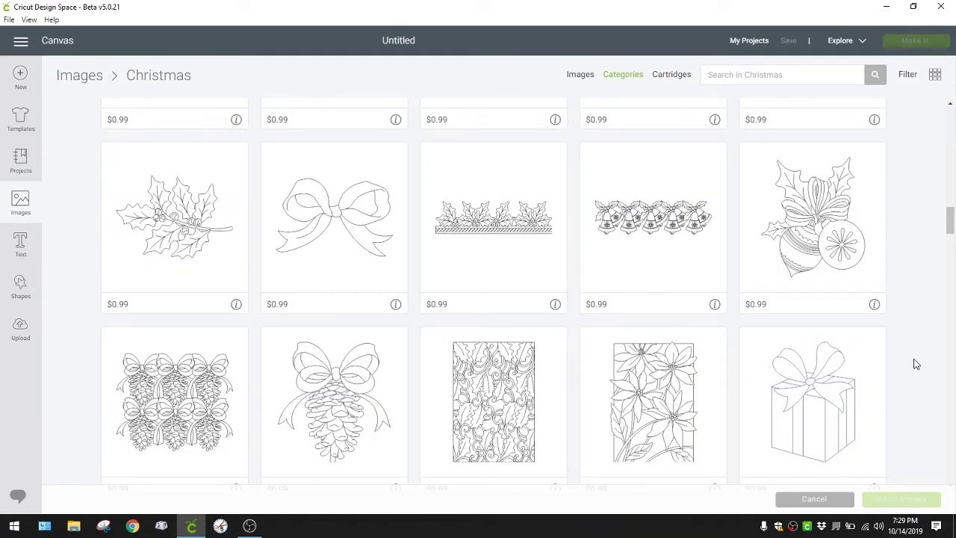
scroll(916, 363, "down", 10)
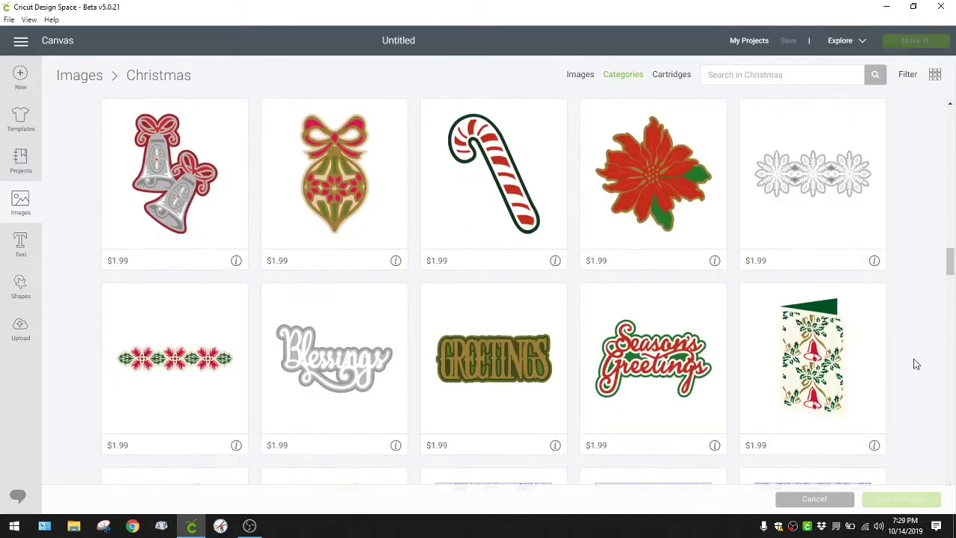
scroll(916, 364, "down", 3)
scroll(917, 364, "up", 5)
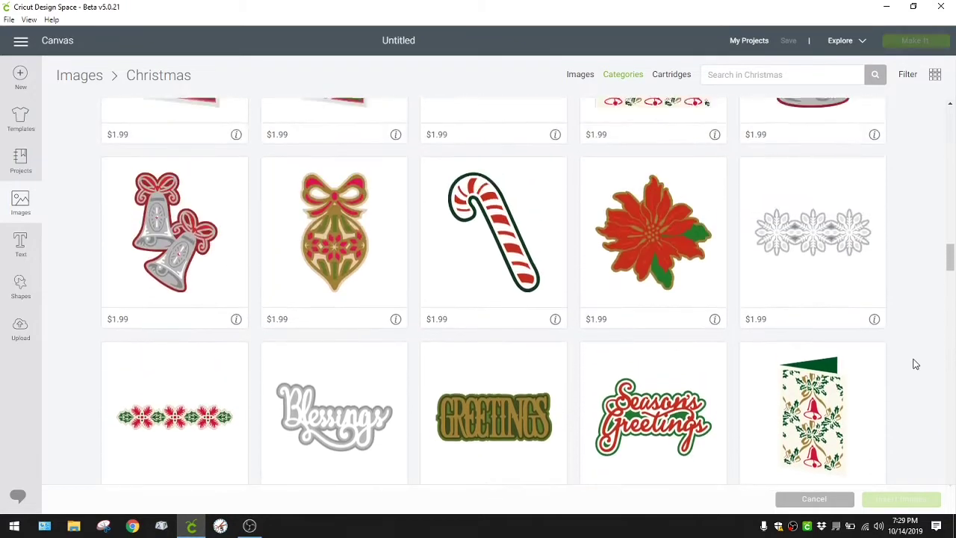
double_click(116, 321)
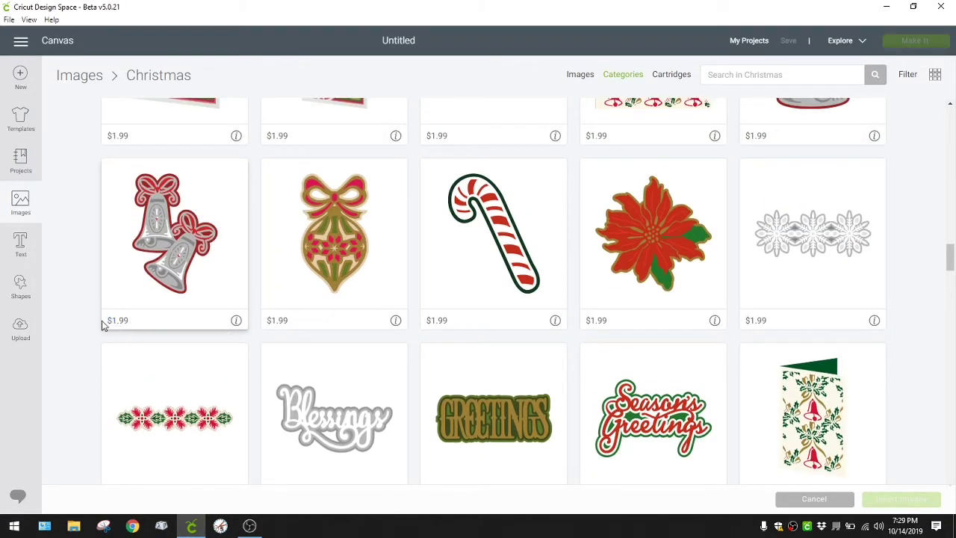
scroll(896, 313, "down", 10)
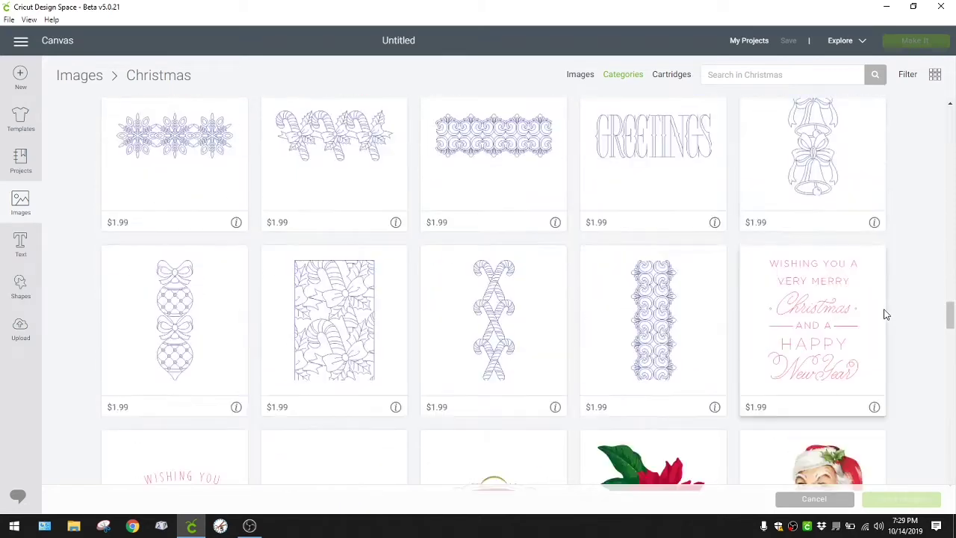
scroll(885, 314, "down", 5)
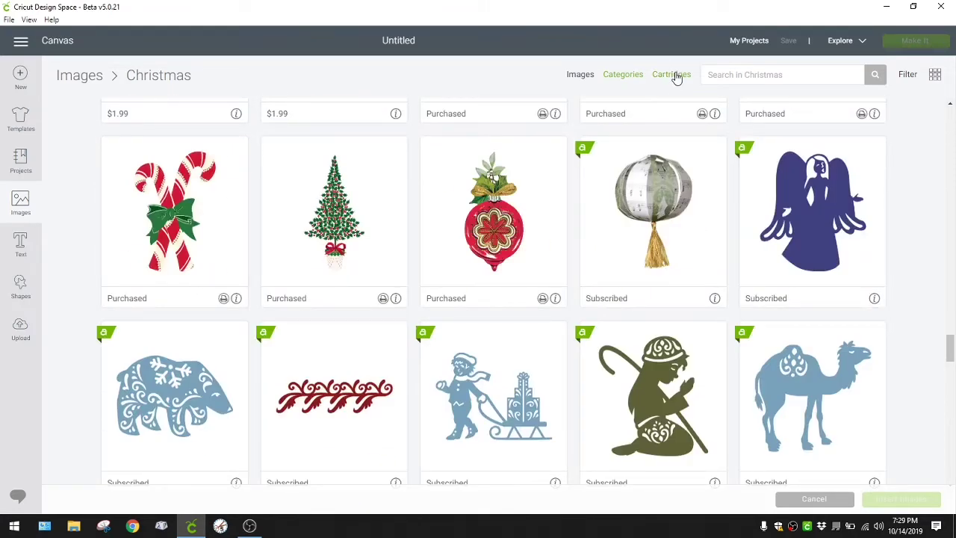
Switch the image library to cartridges and search the image sets for "anna"
left_click(674, 76)
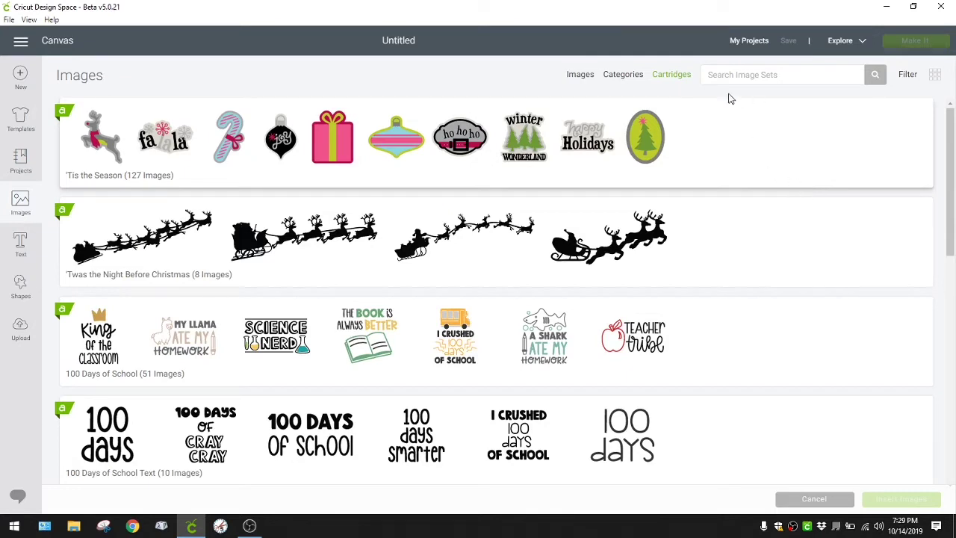
left_click(748, 76)
type("anna")
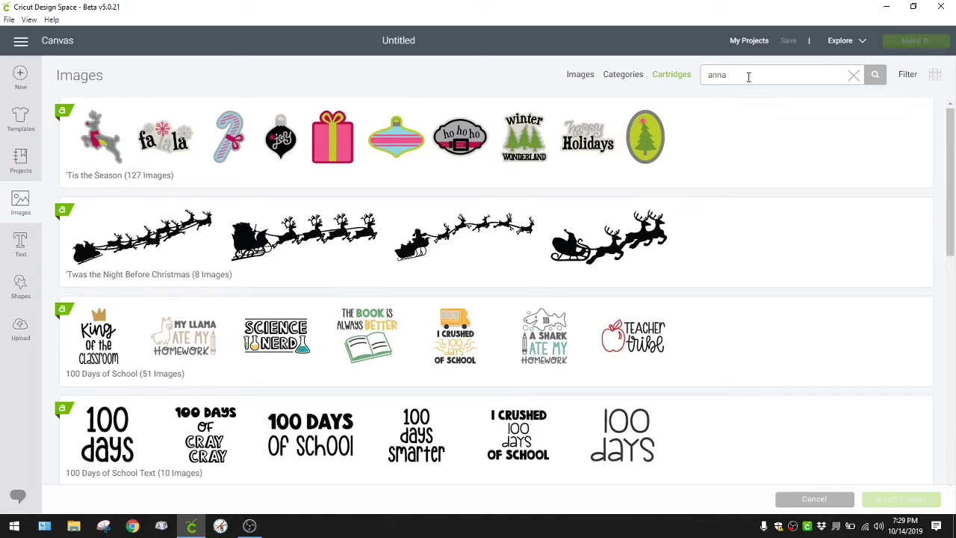
key("Return")
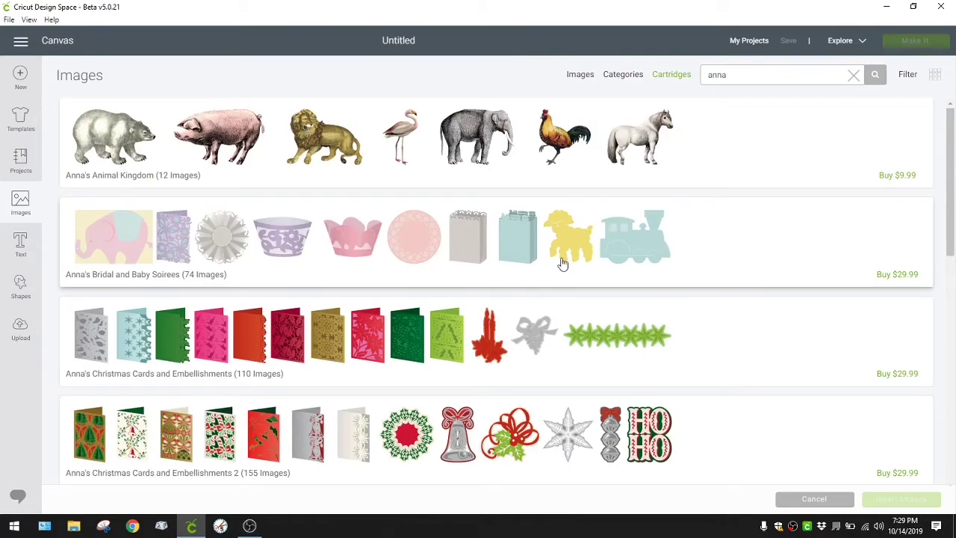
Look through the cartridges matching the search, examining their themes and whether they are purchased or for sale
scroll(754, 340, "down", 15)
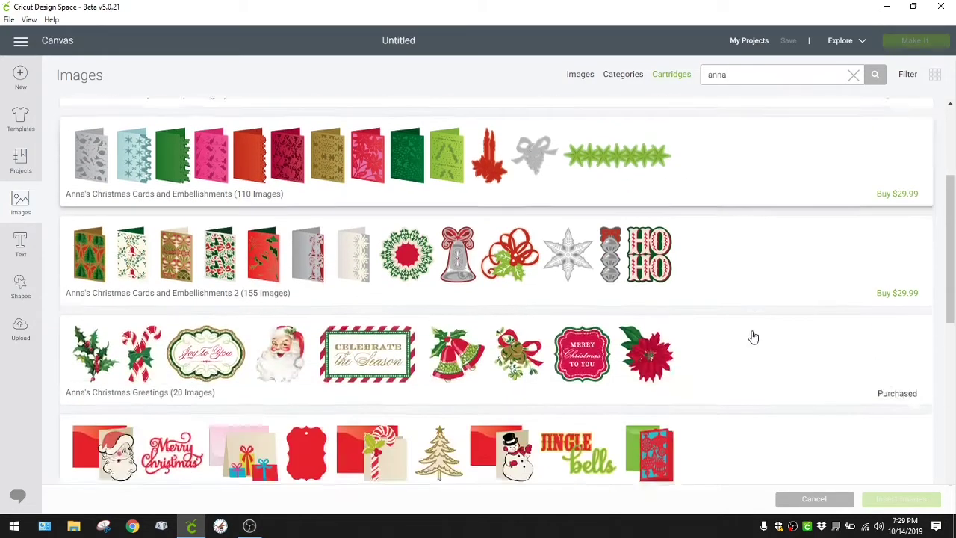
scroll(752, 332, "down", 5)
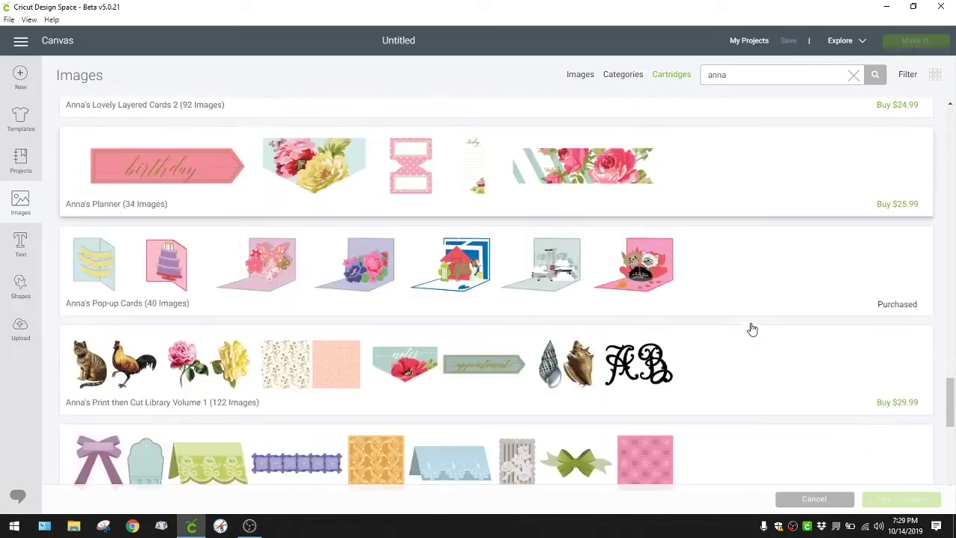
scroll(752, 329, "down", 15)
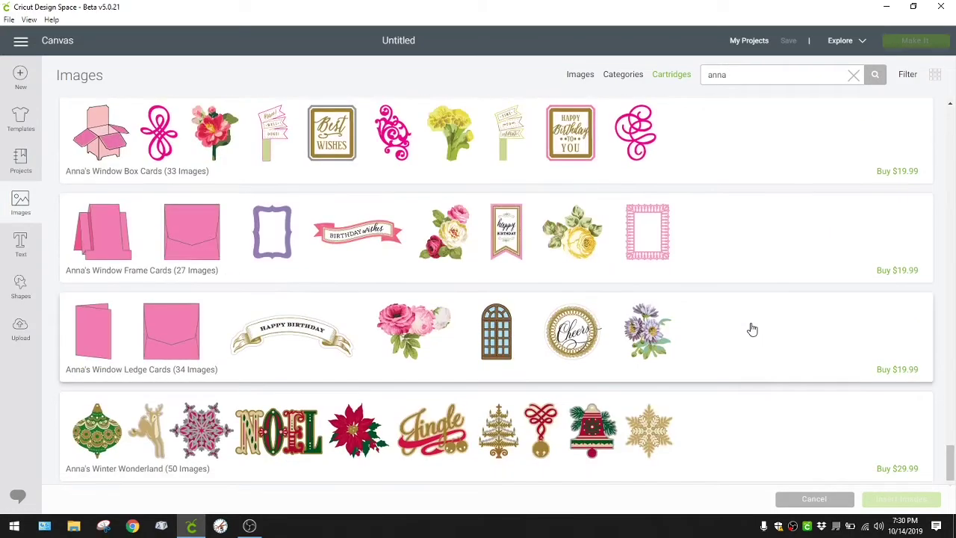
scroll(752, 329, "up", 20)
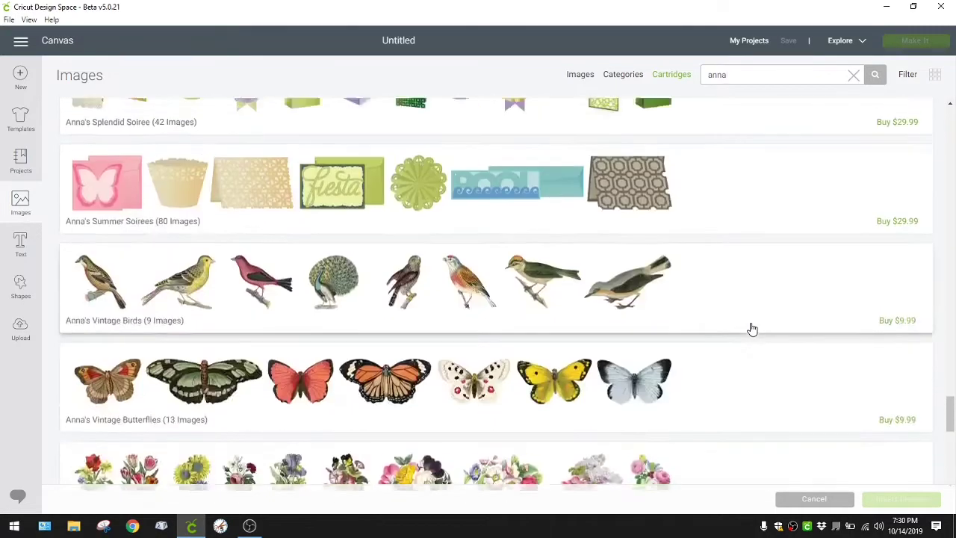
scroll(752, 327, "up", 10)
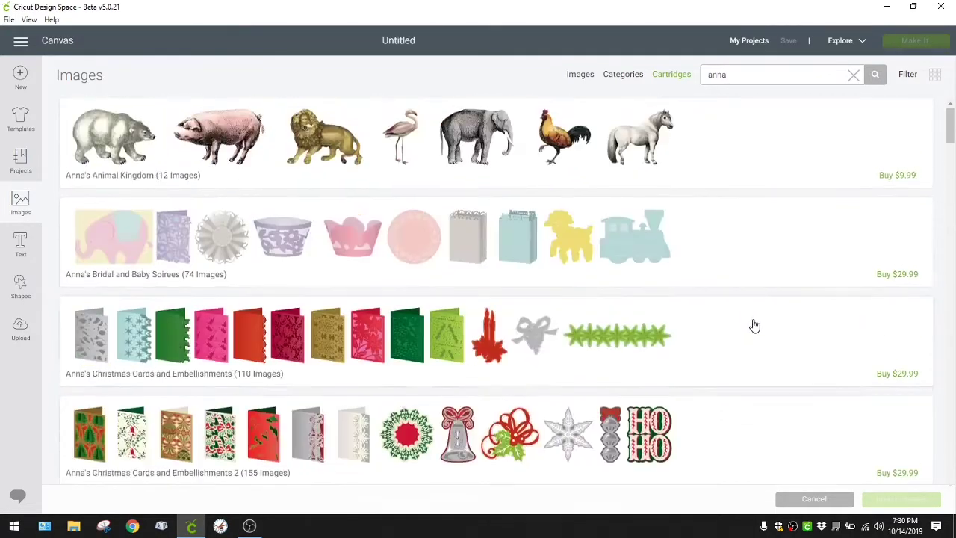
scroll(753, 354, "down", 3)
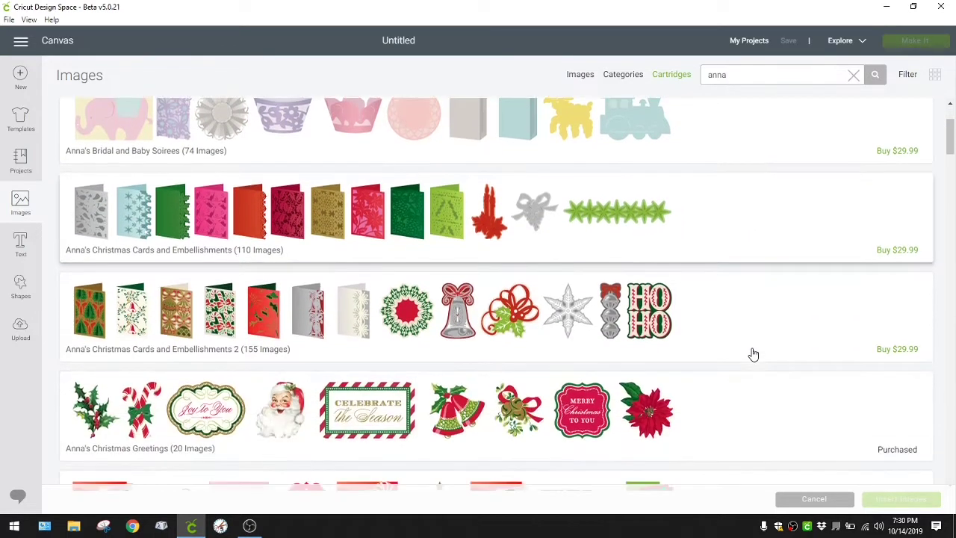
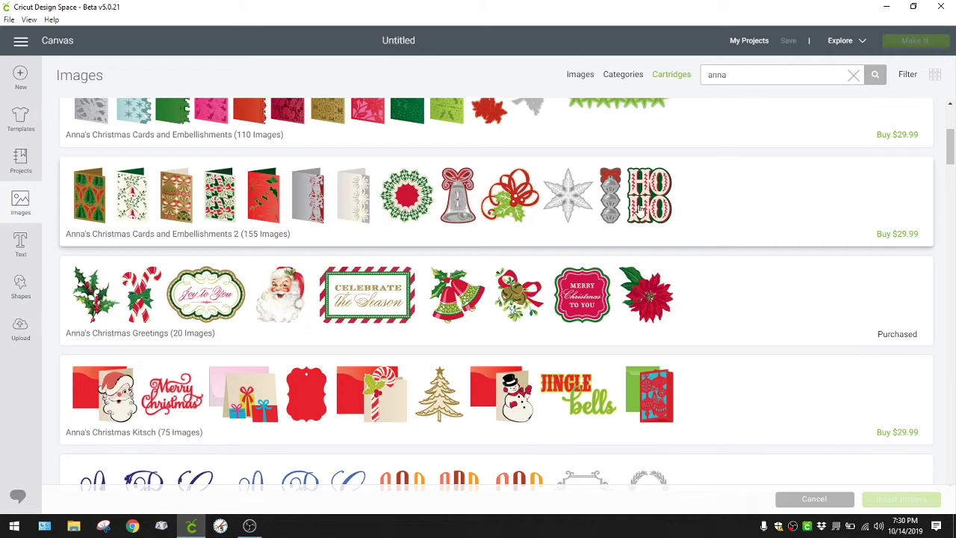
Open the Anna's Christmas Cards and Embellishments 2 cartridge, browse its images and return to the full cartridge list
left_click(640, 209)
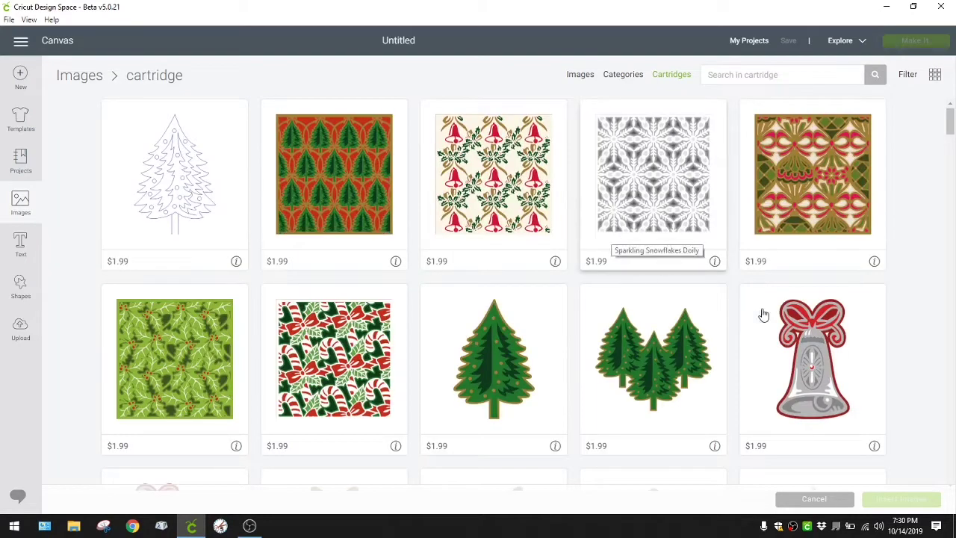
scroll(765, 318, "down", 3)
scroll(765, 317, "down", 4)
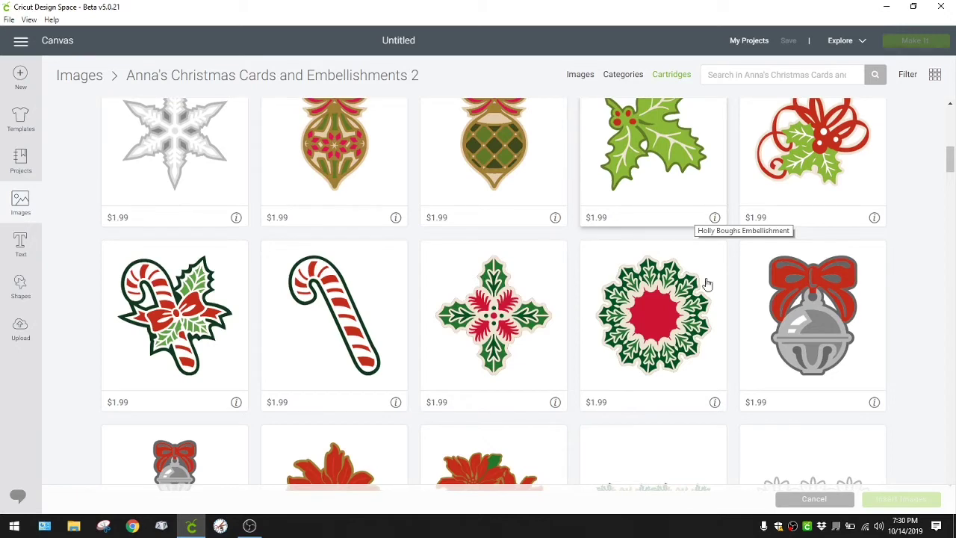
scroll(717, 336, "up", 8)
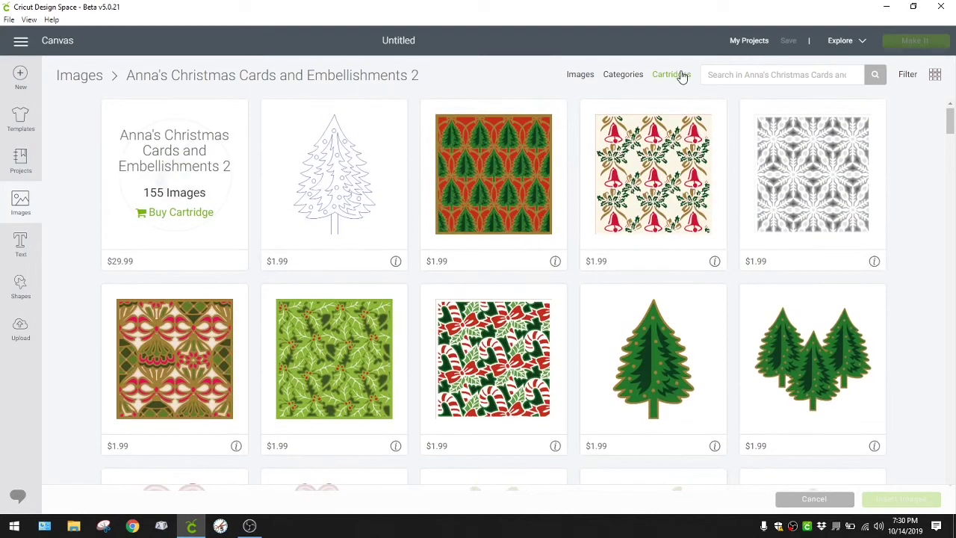
left_click(680, 76)
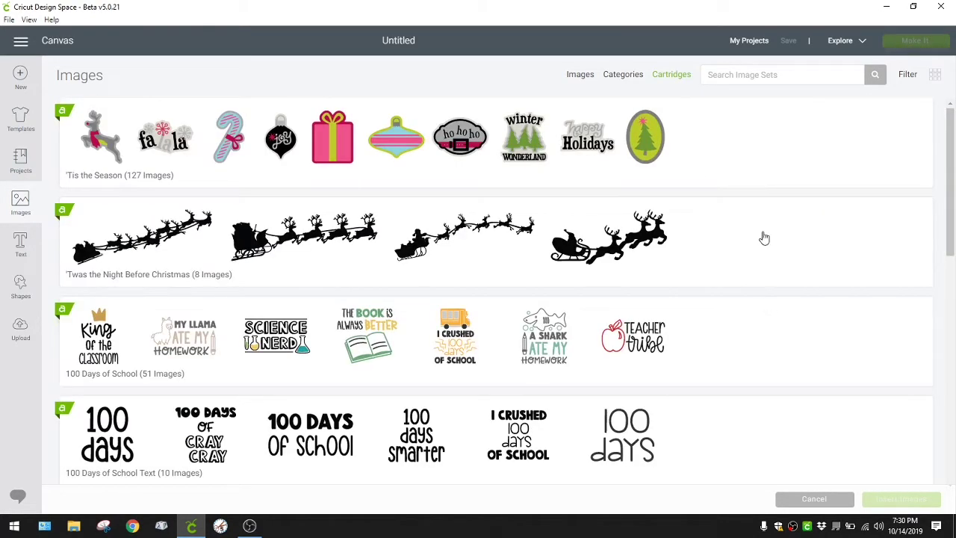
Look over the image categories and return to the full image library, showing it in a grid of smaller thumbnails
left_click(624, 83)
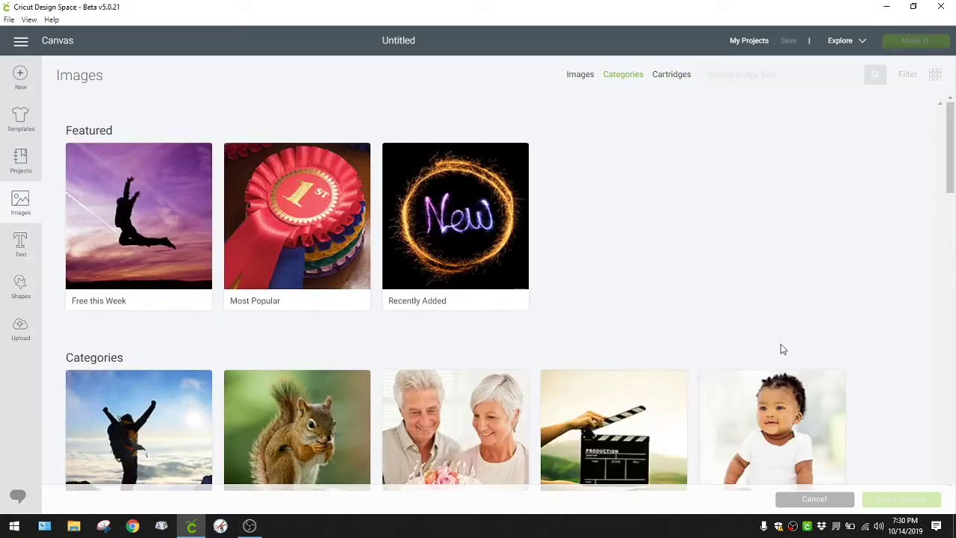
scroll(859, 369, "down", 5)
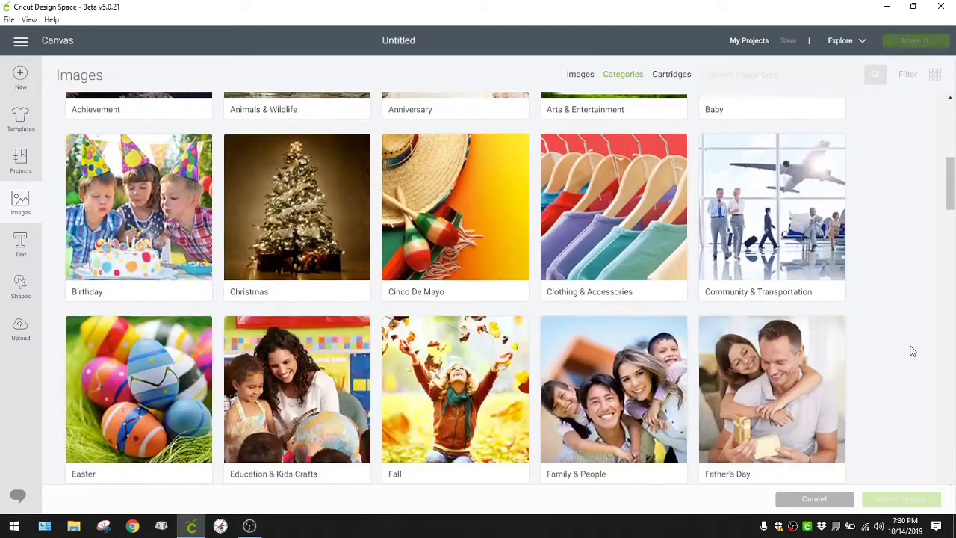
left_click(585, 76)
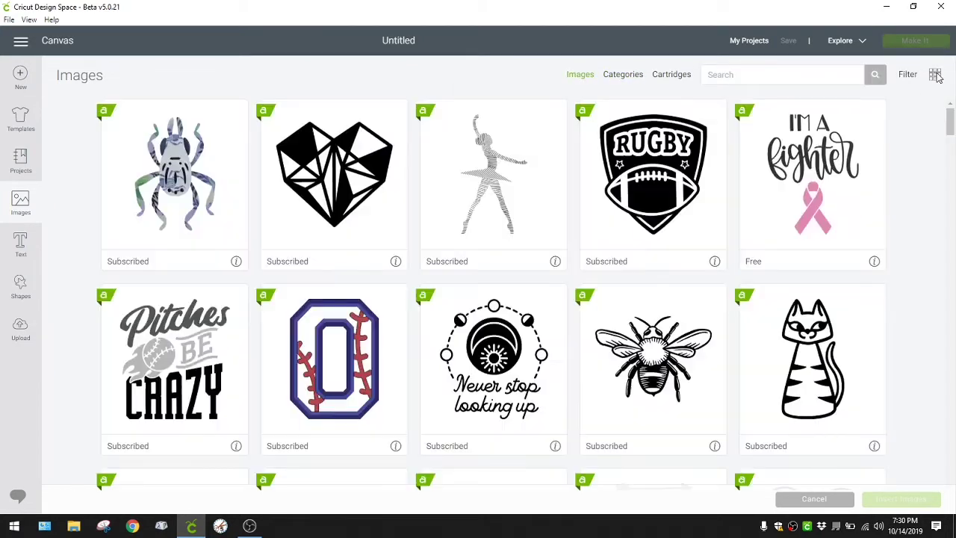
left_click(935, 78)
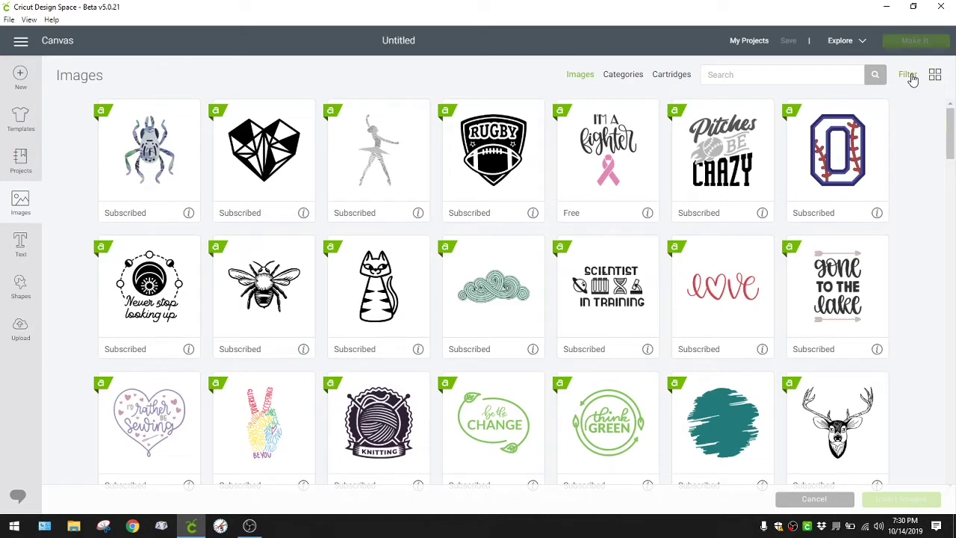
Filter the image library by ownership to show only Free images
left_click(909, 78)
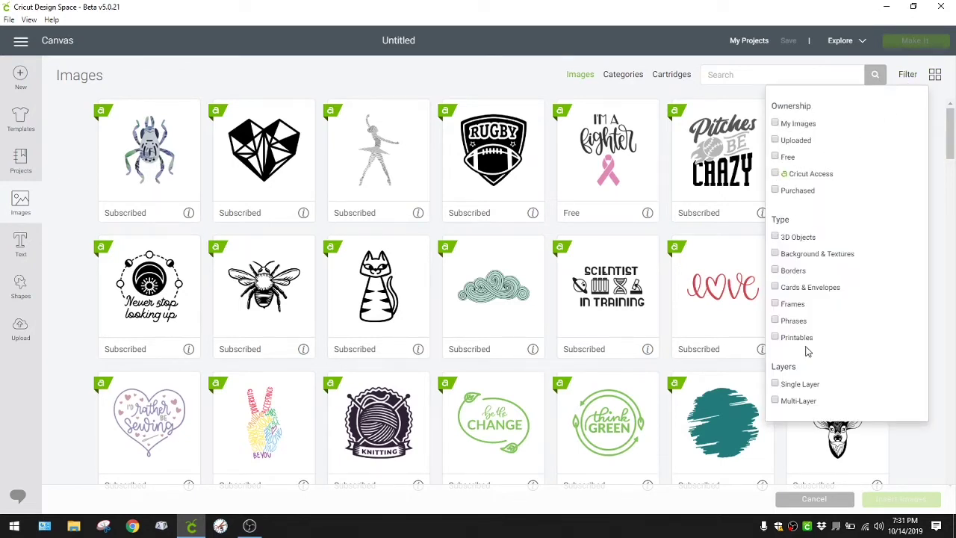
left_click(775, 157)
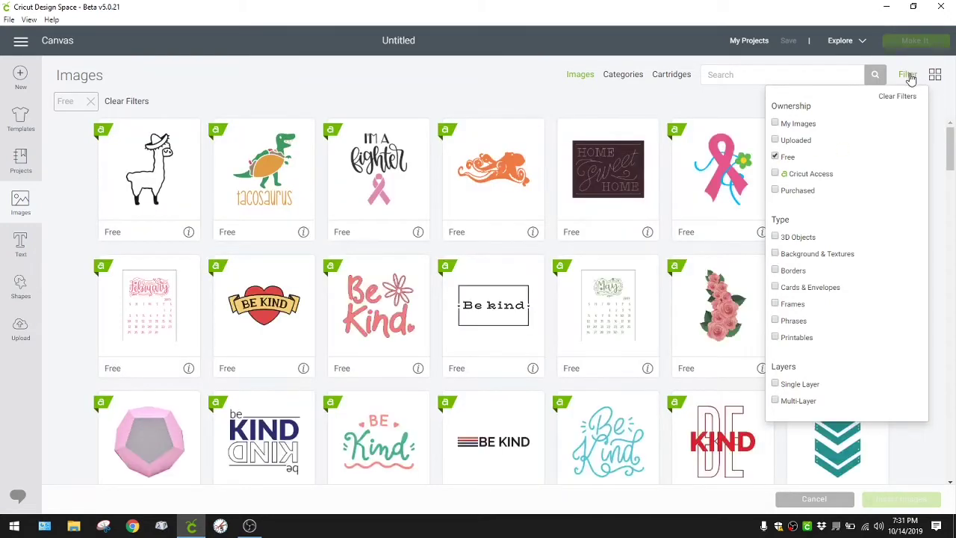
left_click(902, 82)
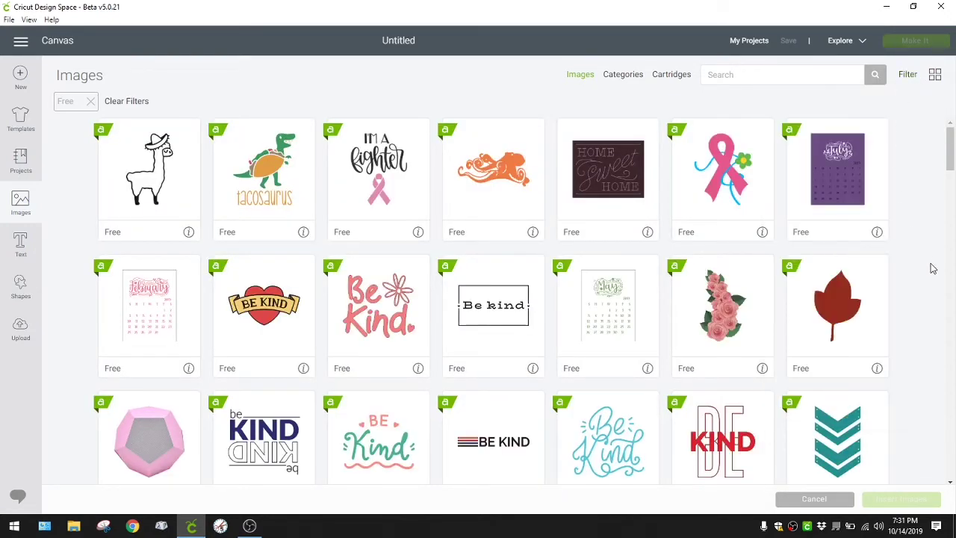
Browse through the free images and examine which kinds of designs are offered
scroll(931, 266, "down", 15)
scroll(931, 268, "down", 5)
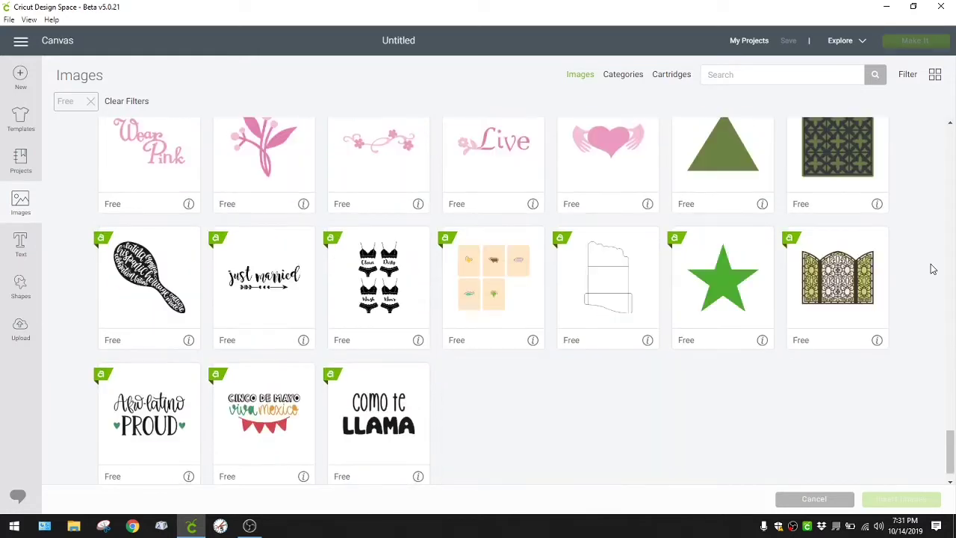
scroll(932, 269, "down", 1)
scroll(932, 269, "down", 5)
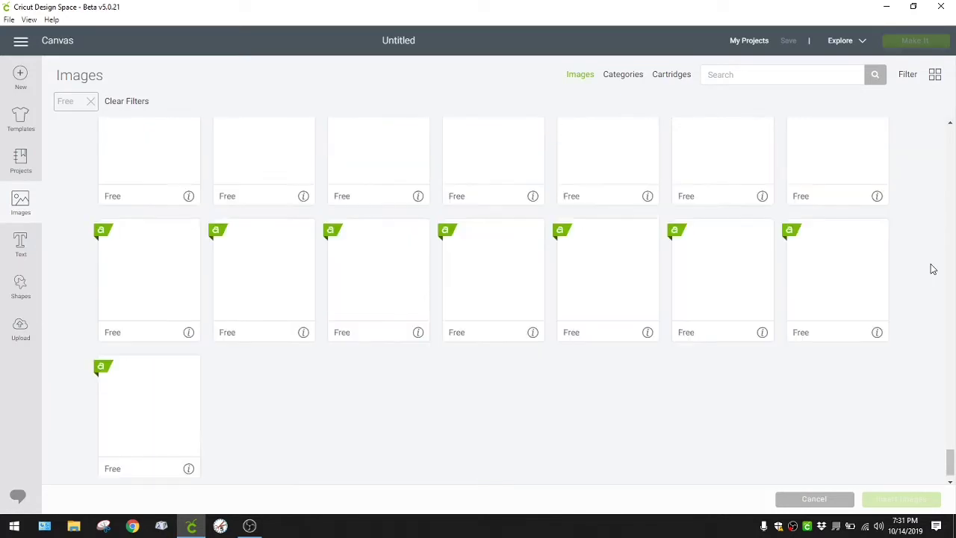
scroll(932, 269, "down", 1)
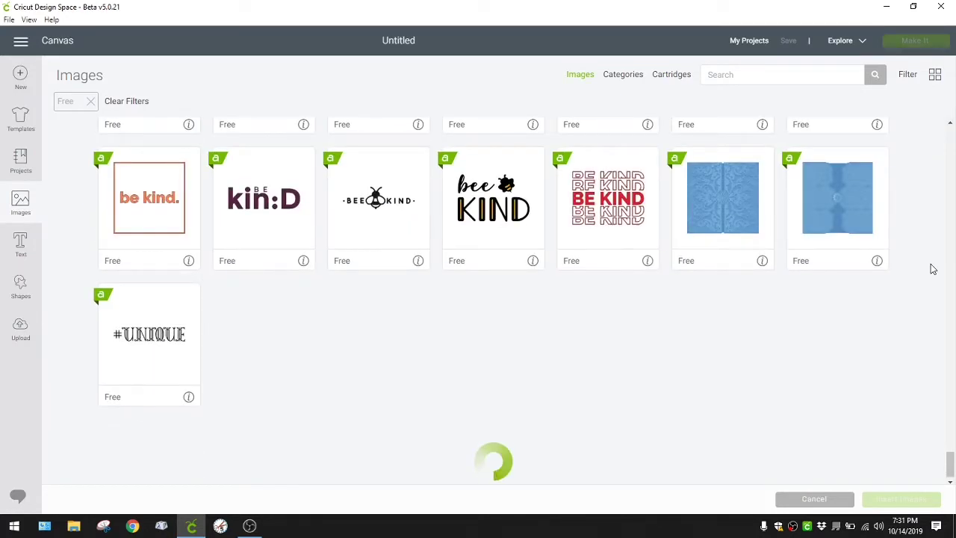
scroll(932, 269, "down", 10)
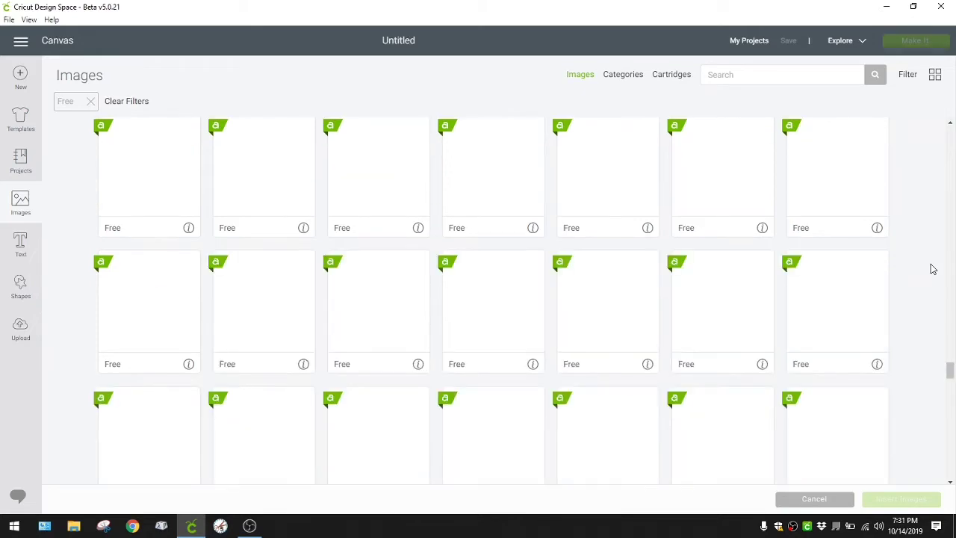
scroll(916, 281, "down", 5)
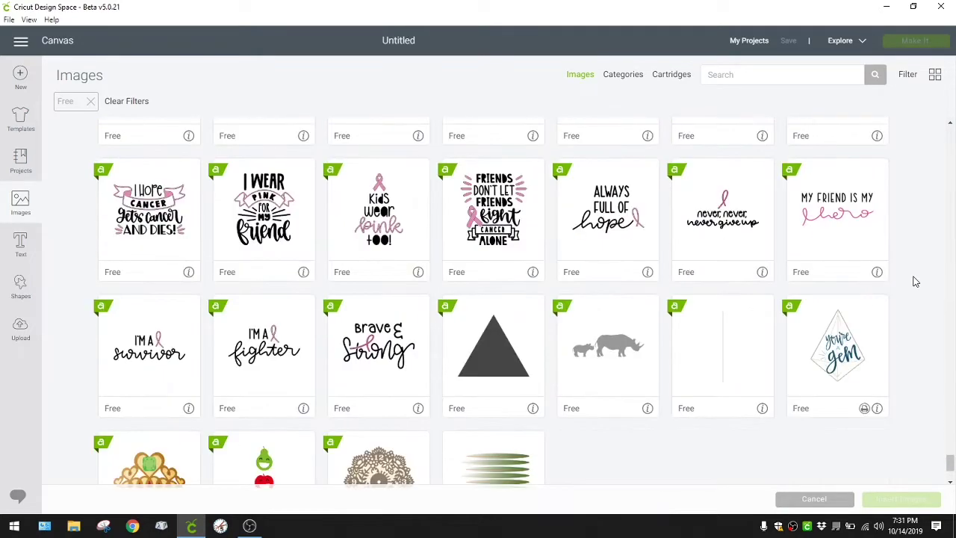
scroll(909, 276, "down", 15)
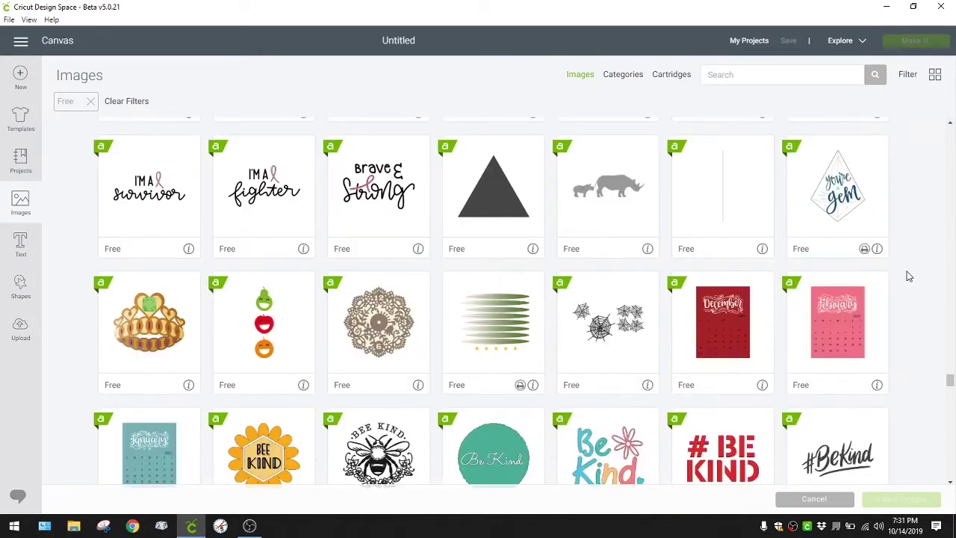
scroll(909, 277, "up", 15)
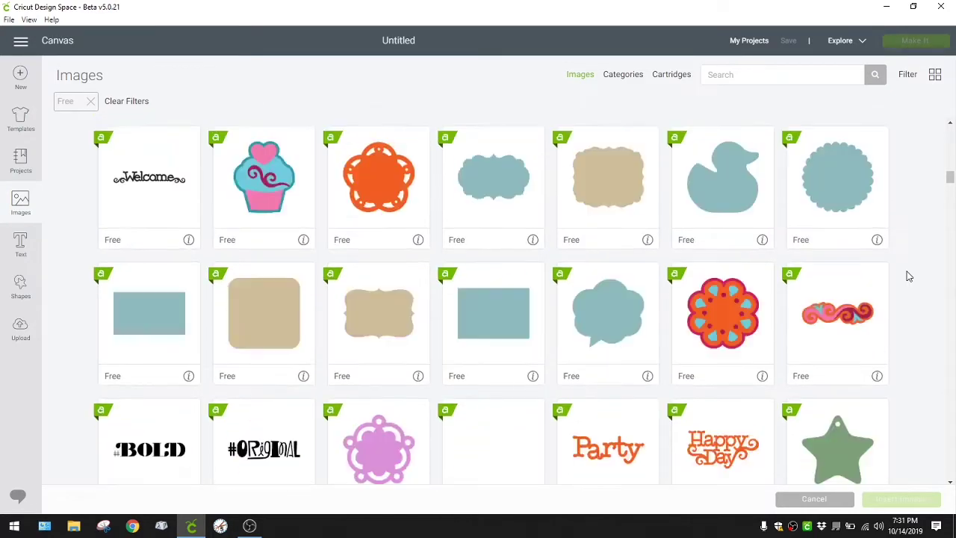
Add Cricut Access to the ownership filters of the image library
left_click(906, 75)
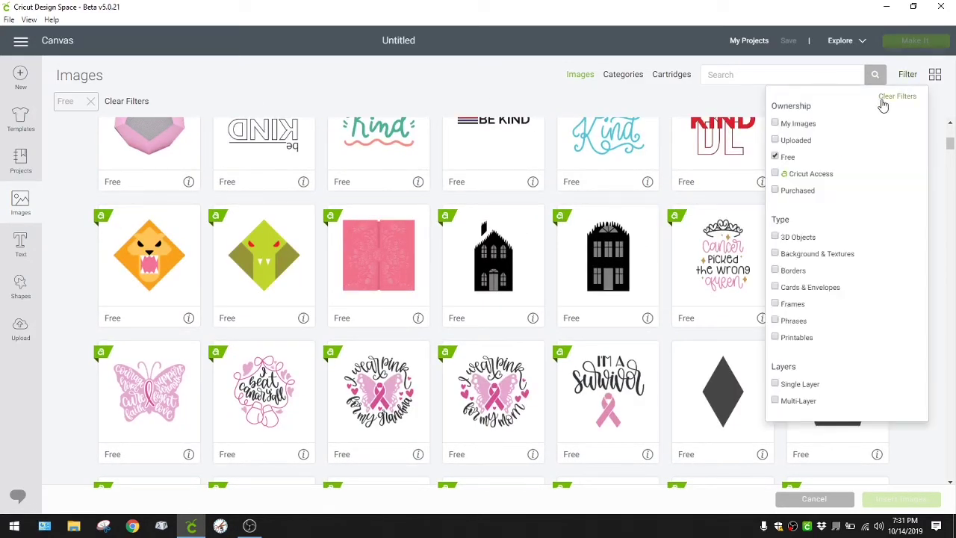
left_click(775, 174)
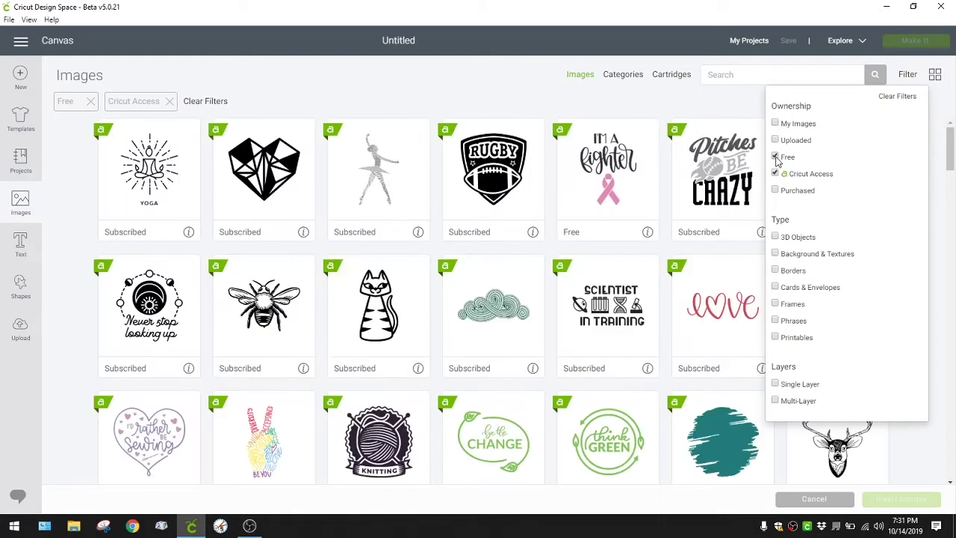
Remove the Free ownership filter so only Cricut Access remains, and look through the subscription images
left_click(775, 158)
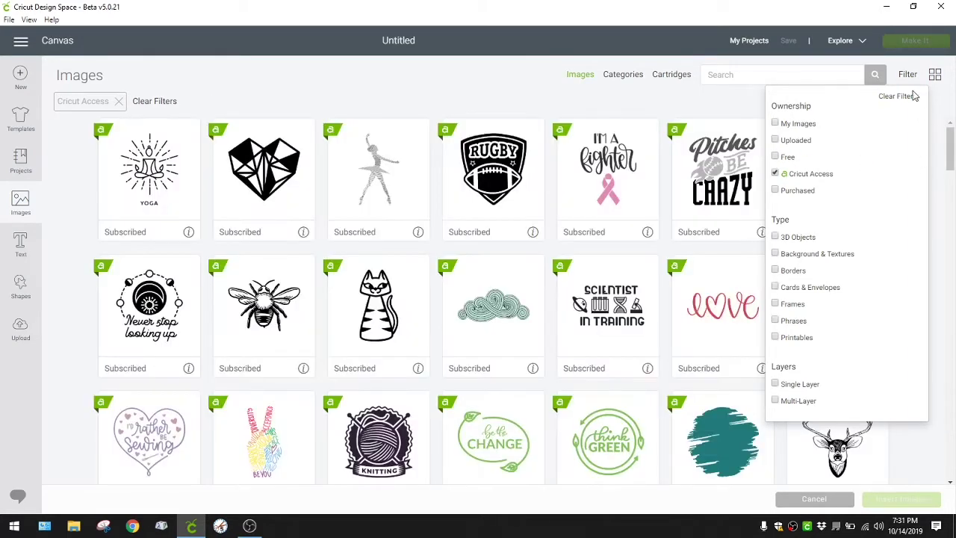
scroll(584, 267, "down", 10)
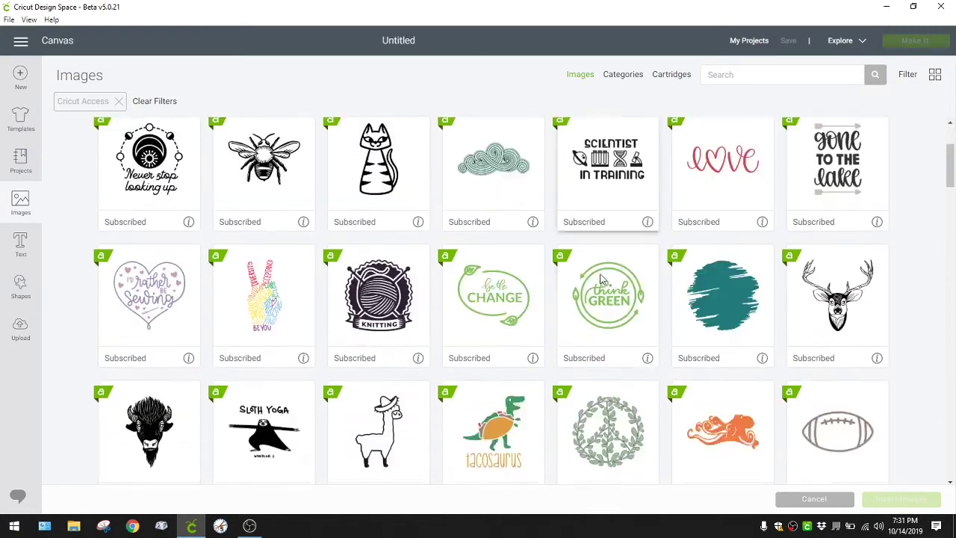
scroll(850, 308, "down", 15)
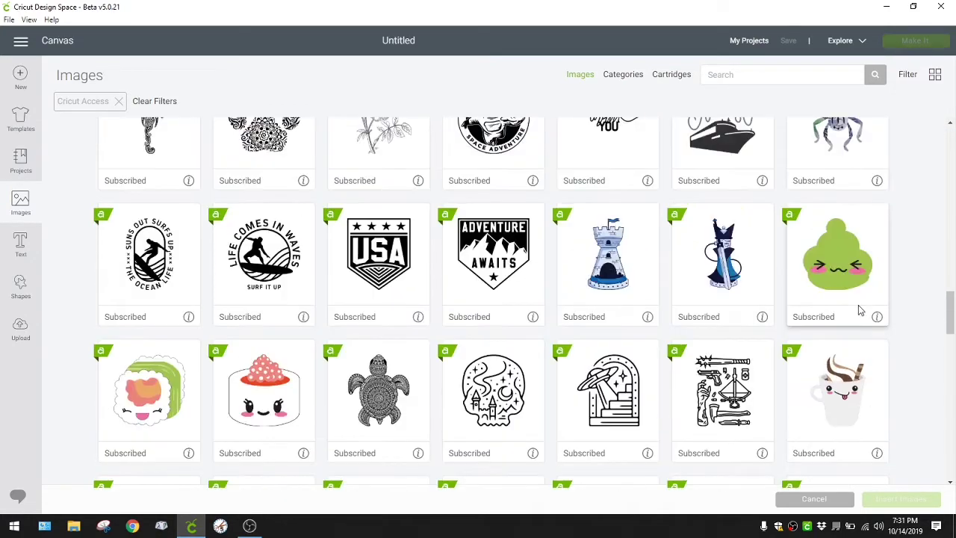
scroll(864, 312, "down", 8)
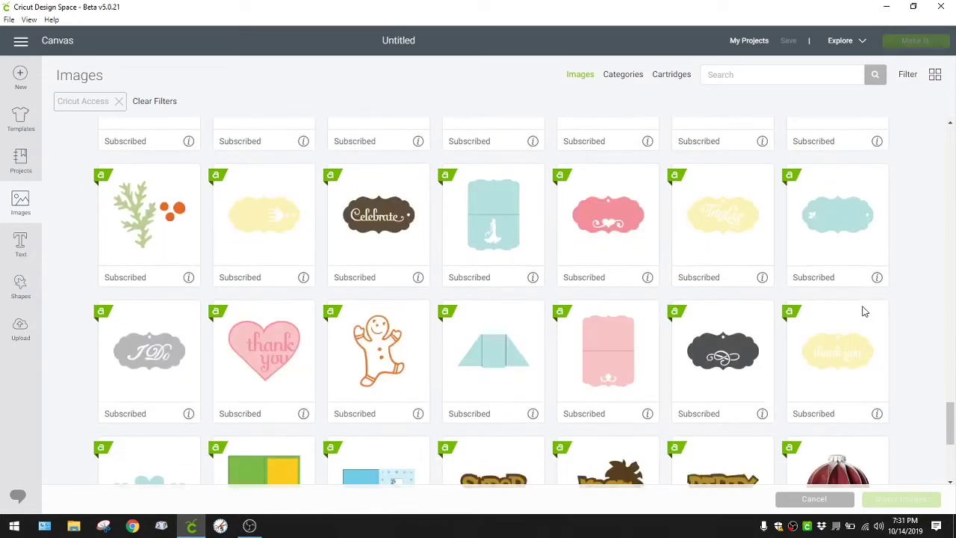
scroll(864, 312, "down", 15)
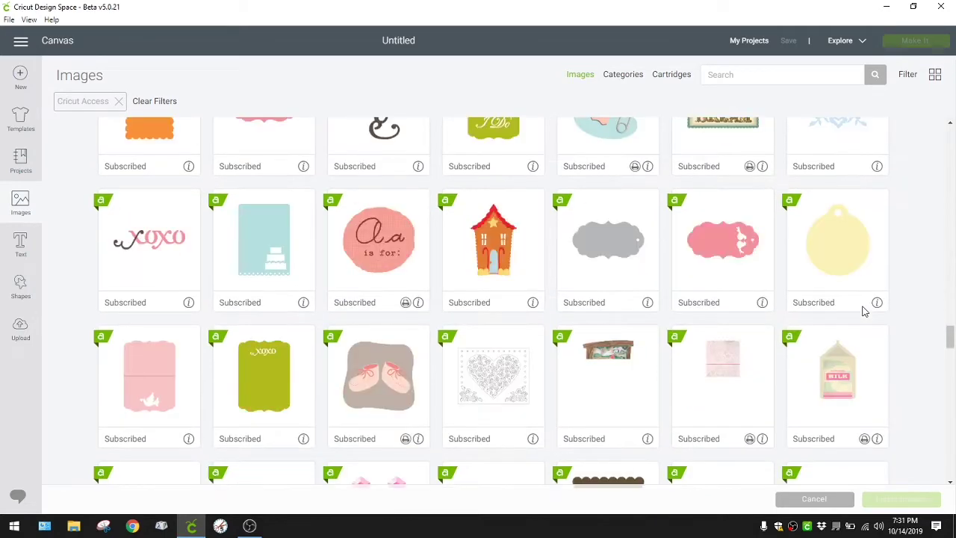
scroll(864, 311, "down", 15)
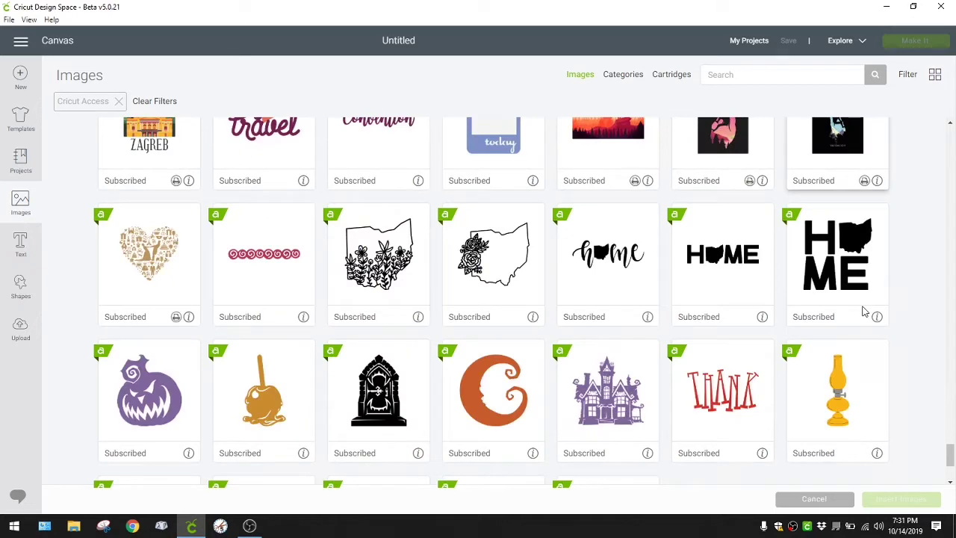
scroll(864, 311, "down", 15)
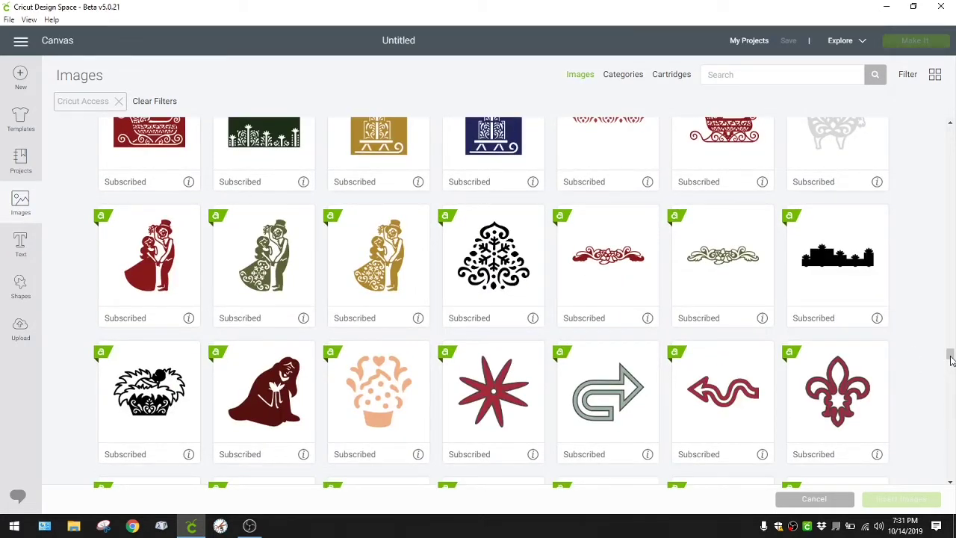
left_click_drag(951, 360, 949, 327)
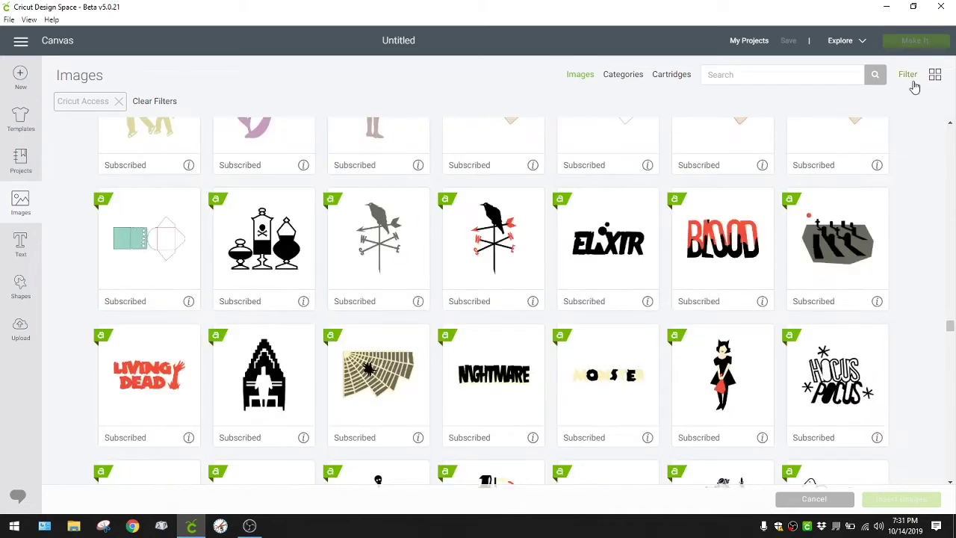
Remove the Cricut Access ownership filter and search the whole image library for "pumpkin"
left_click(912, 84)
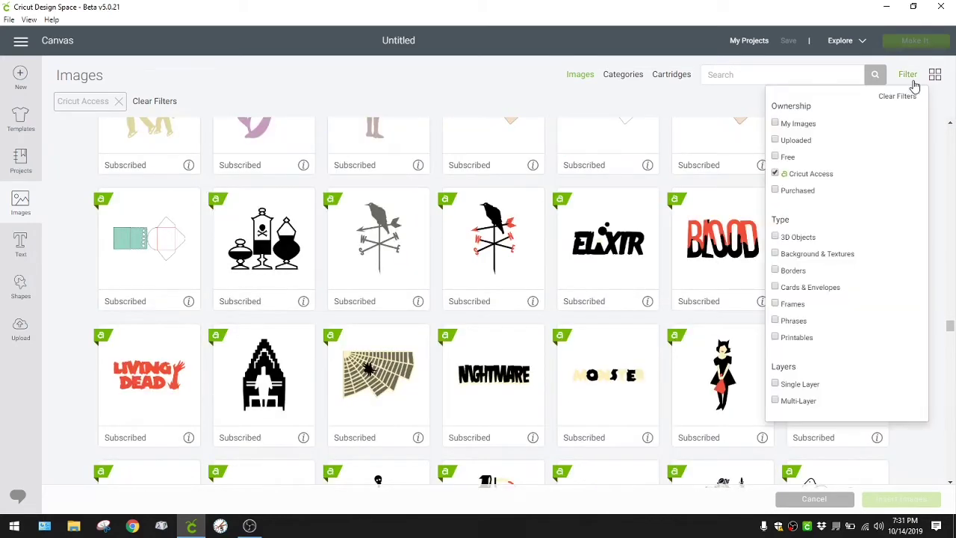
left_click(776, 174)
left_click(748, 79)
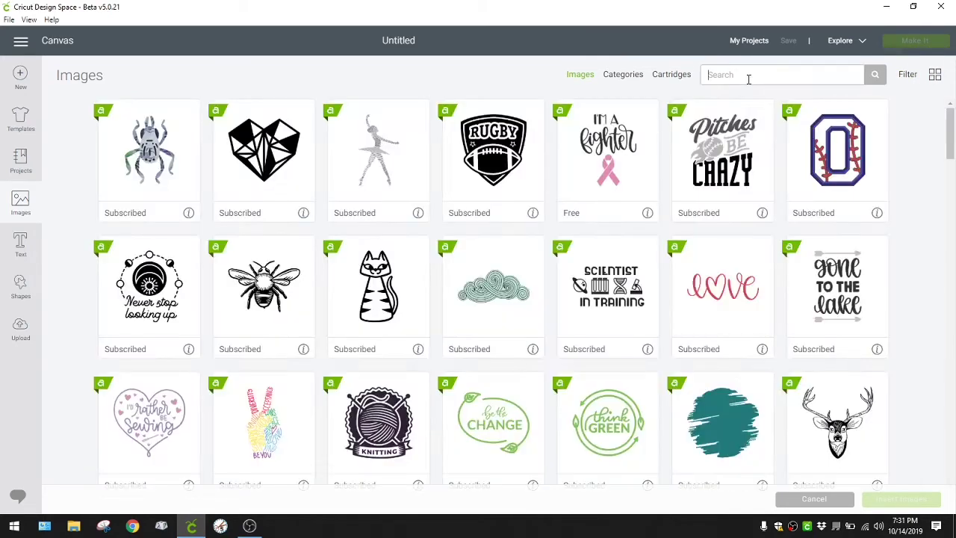
type("pumpkin")
key("Return")
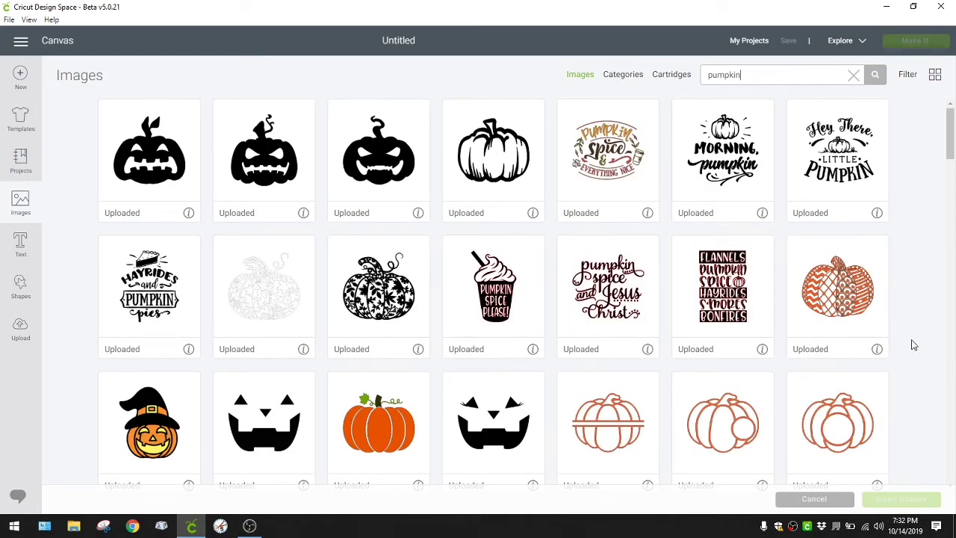
Look through the uploaded pumpkin images and show the details of "The Sweetest Pumpkin in the Patch"
scroll(915, 351, "down", 3)
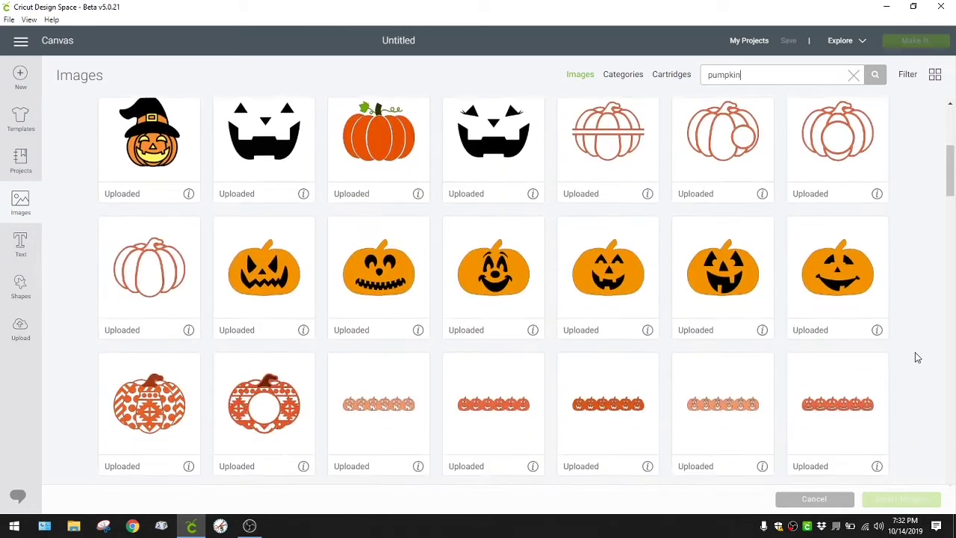
scroll(915, 351, "down", 4)
scroll(917, 357, "down", 8)
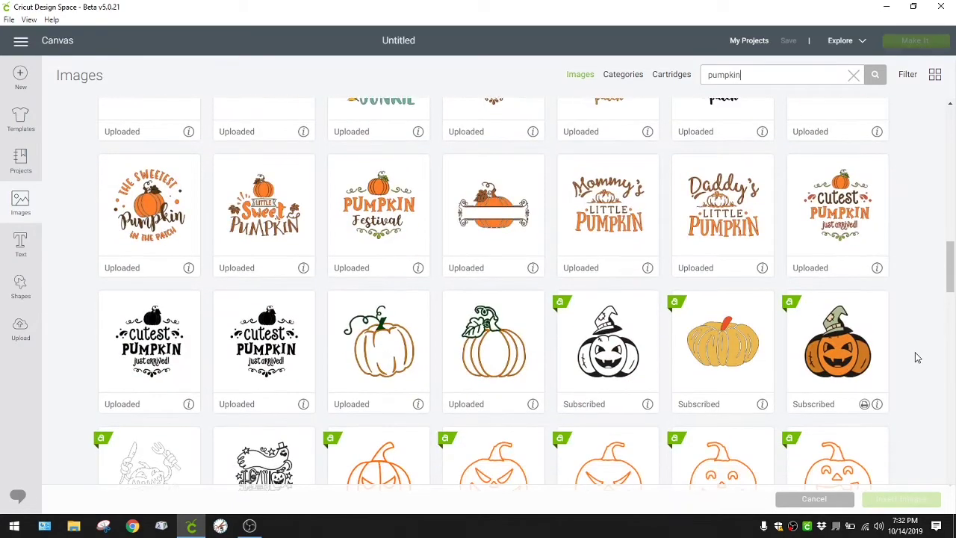
scroll(917, 358, "down", 6)
scroll(917, 358, "up", 4)
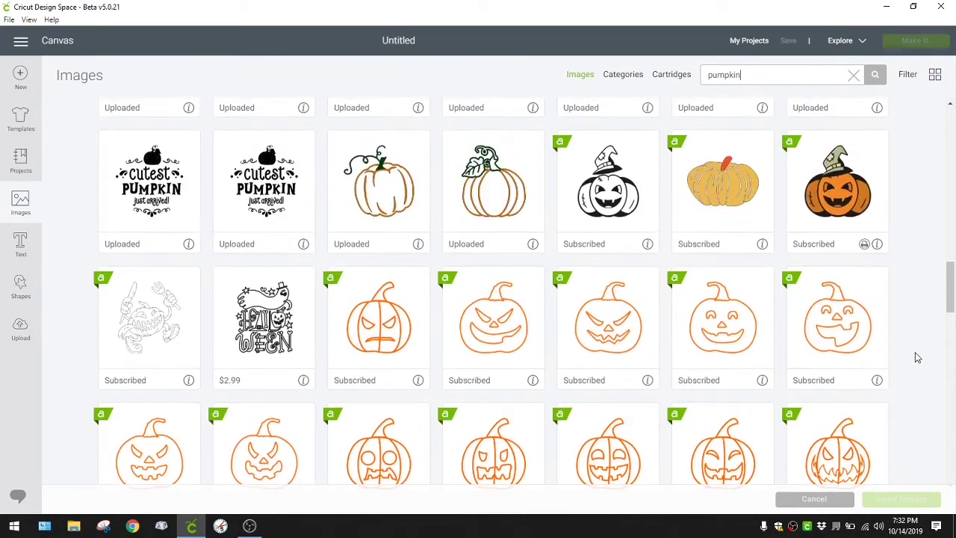
scroll(917, 357, "up", 3)
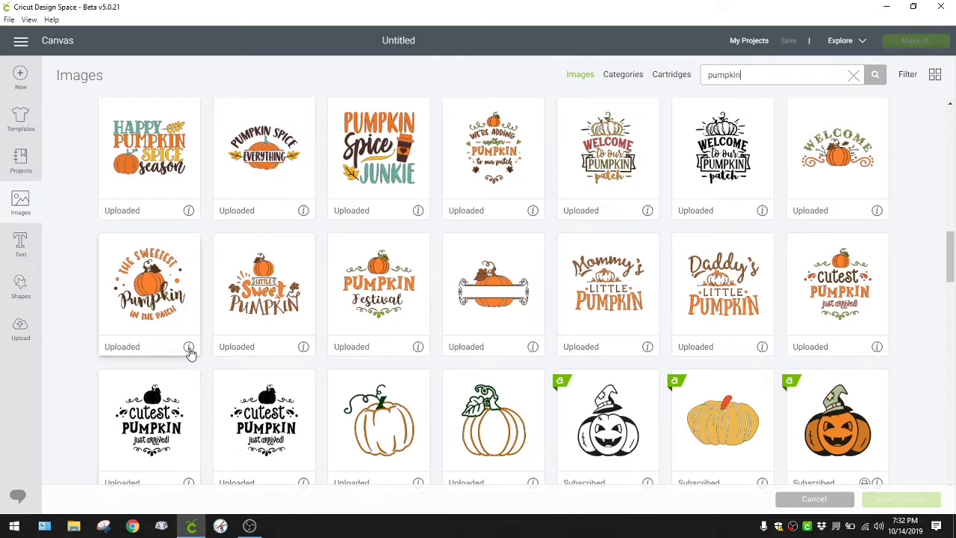
left_click(188, 346)
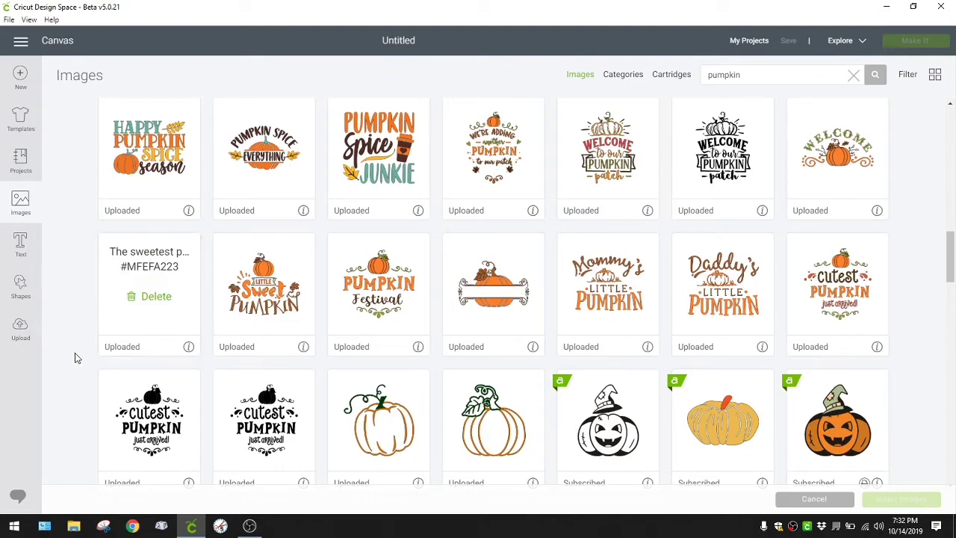
Examine the range of Cricut Access pumpkin designs further down the search results
scroll(787, 356, "down", 8)
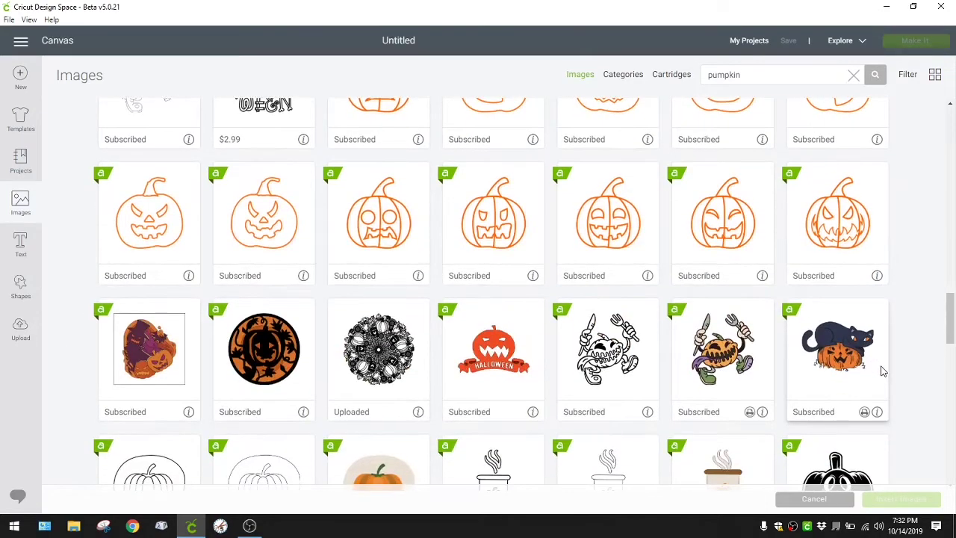
scroll(881, 371, "down", 5)
scroll(903, 355, "down", 10)
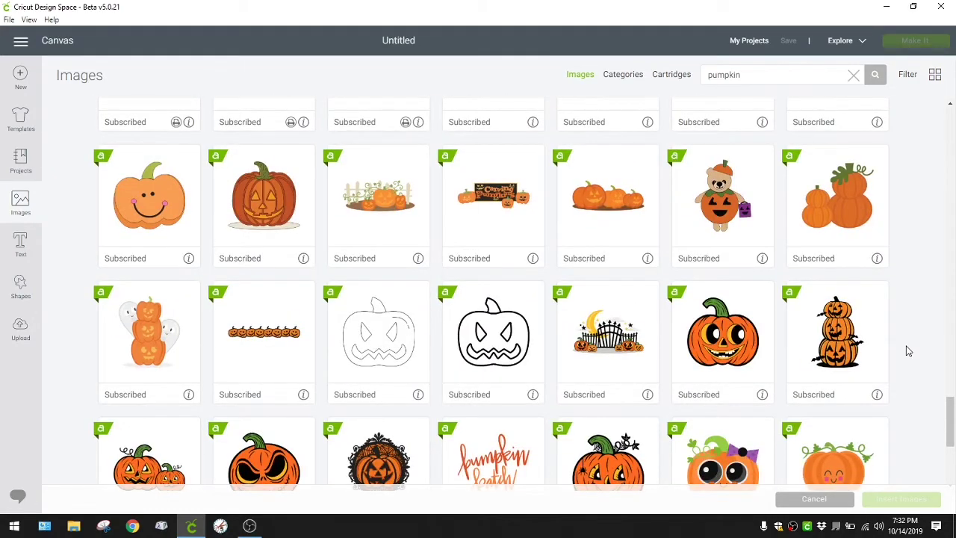
scroll(908, 351, "down", 15)
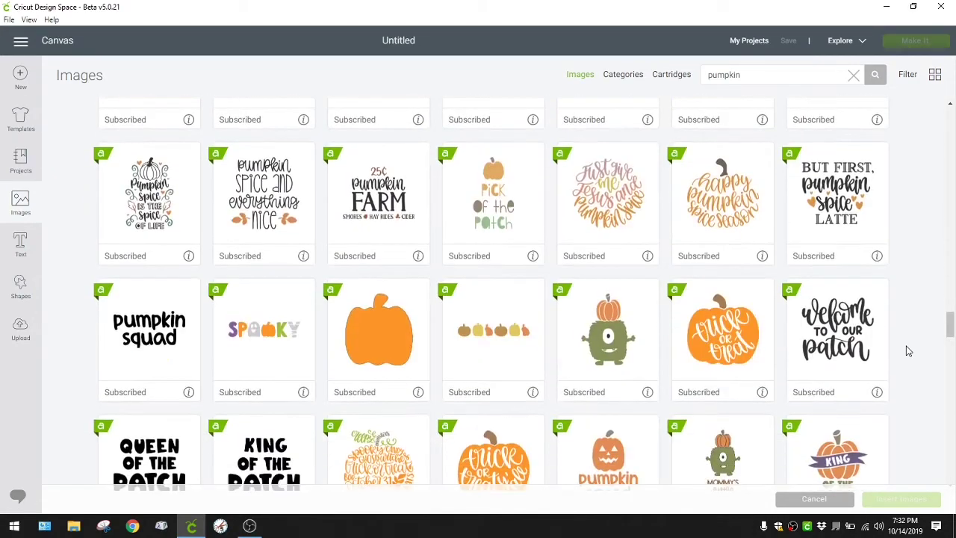
scroll(908, 350, "up", 4)
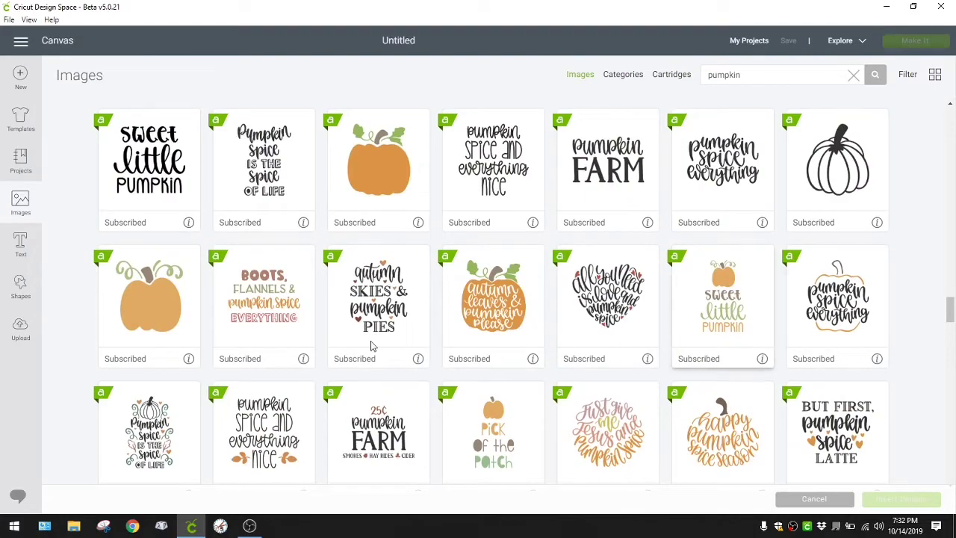
scroll(433, 276, "down", 6)
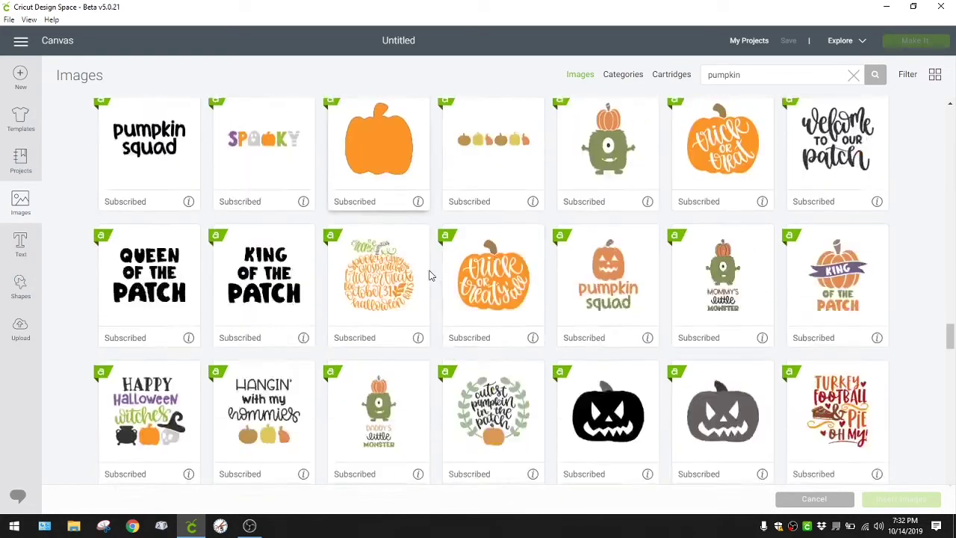
scroll(429, 276, "down", 20)
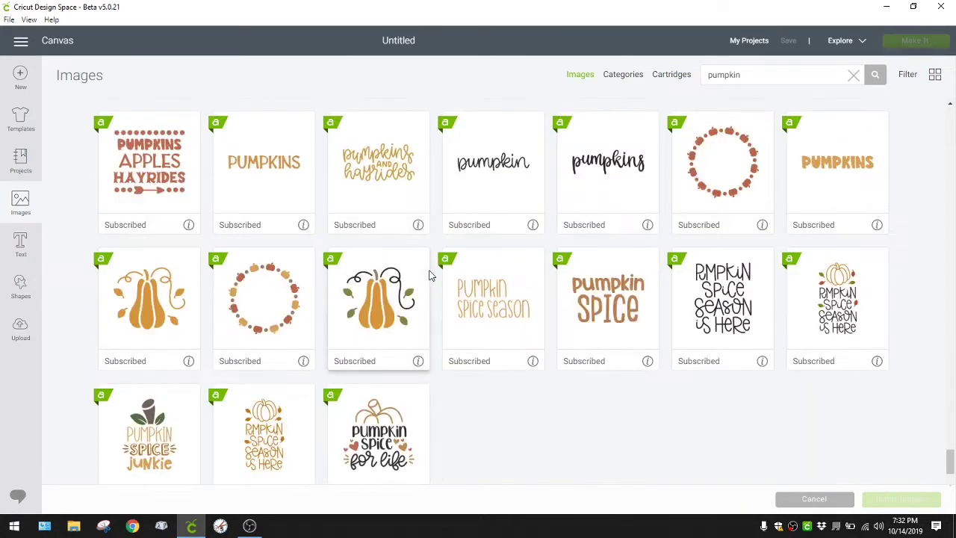
scroll(910, 342, "down", 15)
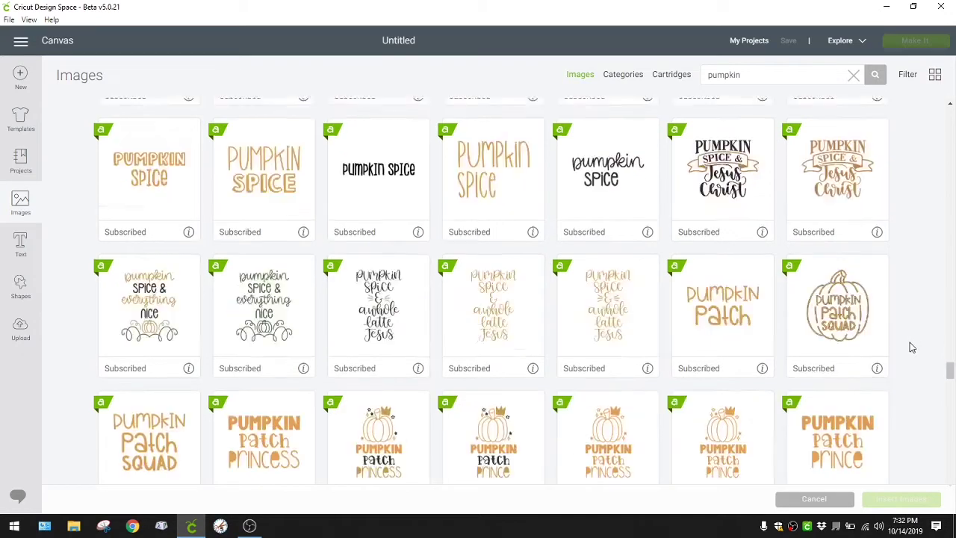
scroll(909, 342, "down", 10)
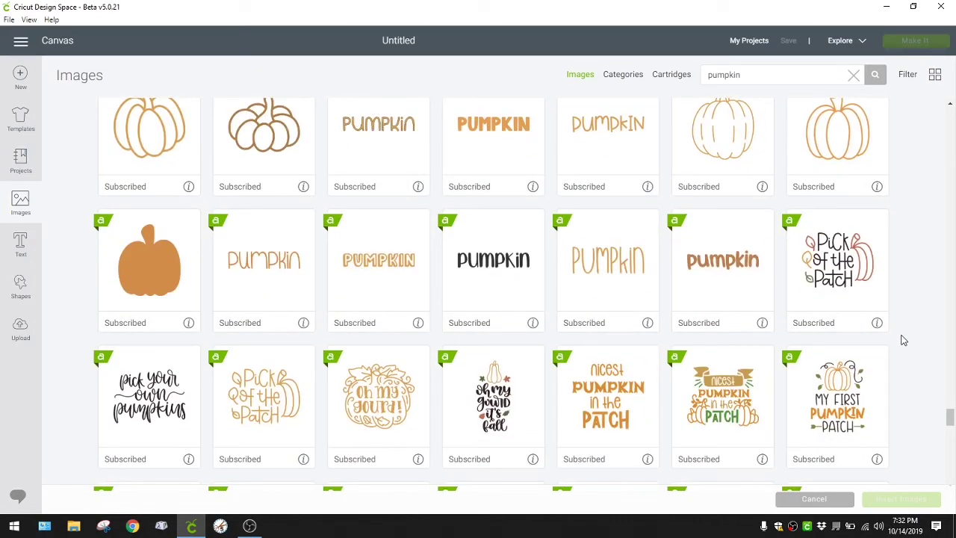
scroll(902, 341, "down", 12)
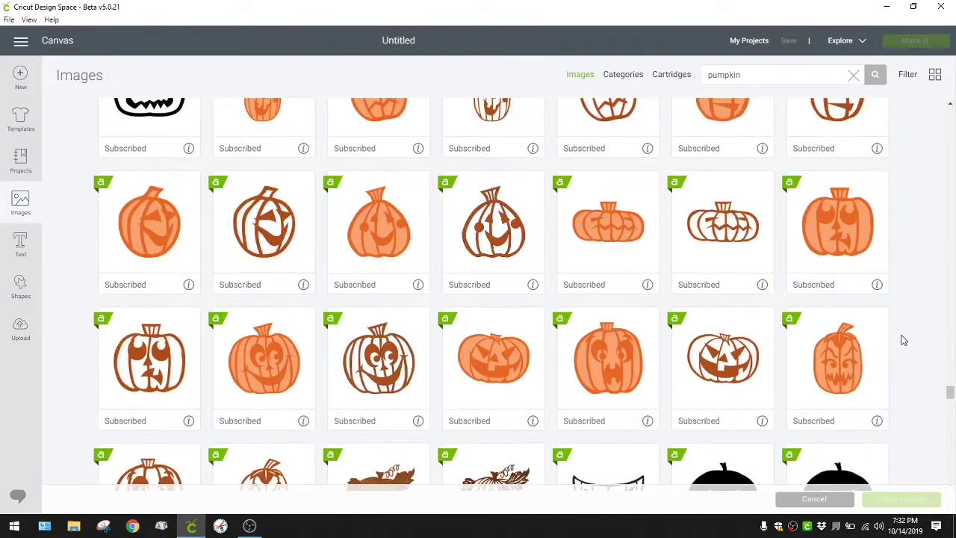
Replace the search term with "christmas" and search the image library for it
left_click_drag(749, 77, 693, 75)
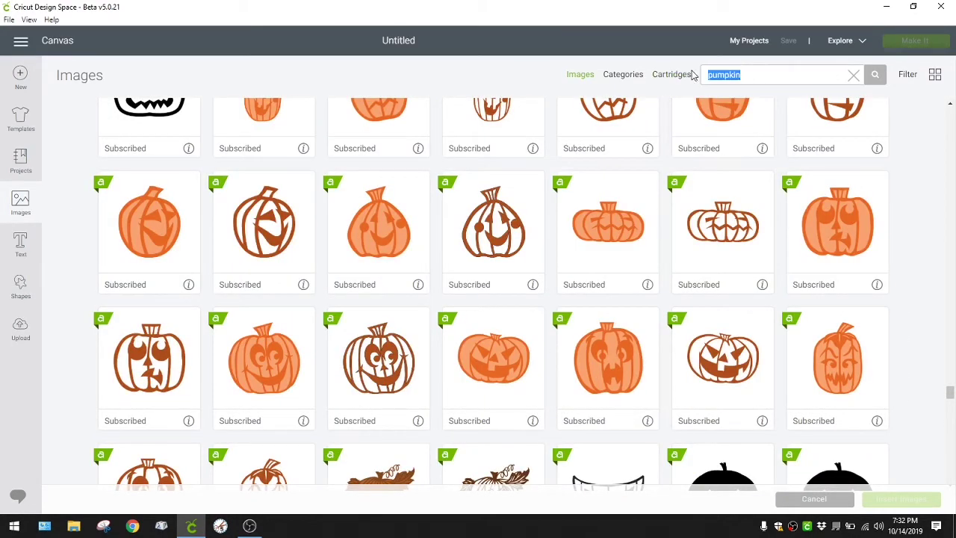
type("christmas")
key("Return")
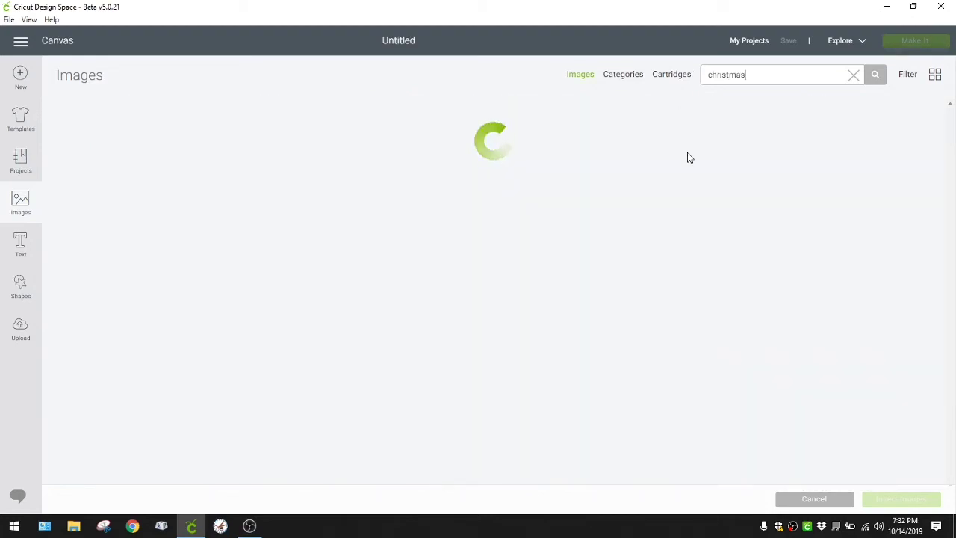
Examine the uploaded and Cricut Access Christmas designs in the search results
scroll(769, 282, "down", 10)
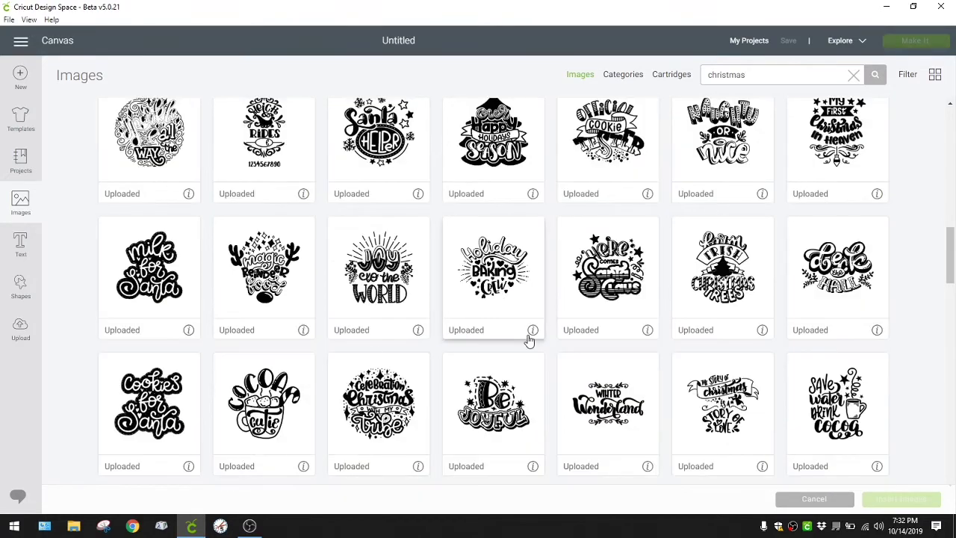
scroll(531, 336, "down", 5)
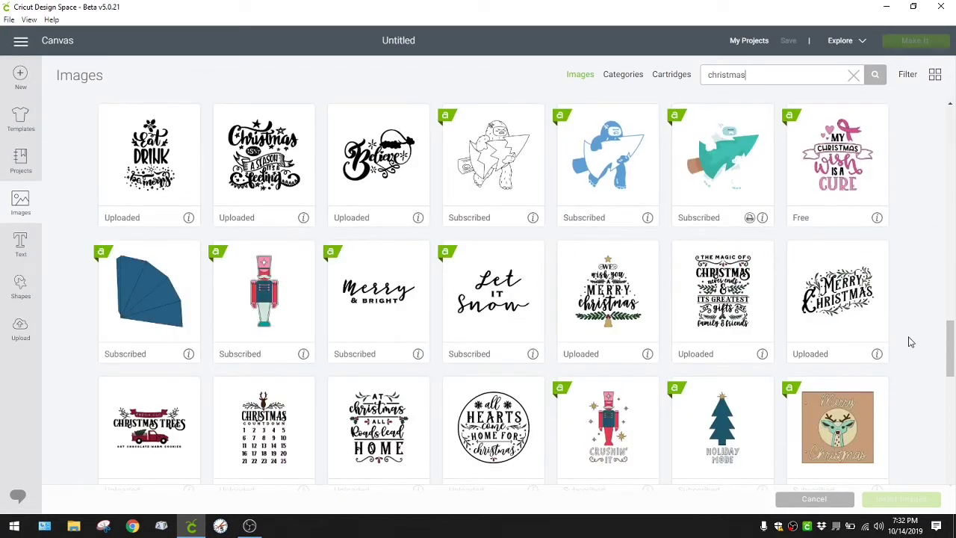
scroll(904, 381, "down", 6)
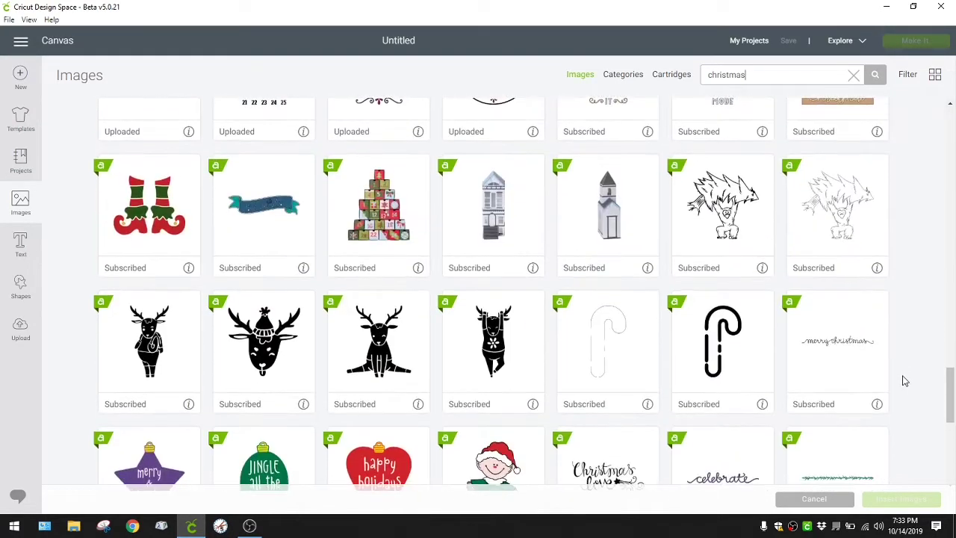
scroll(904, 380, "down", 12)
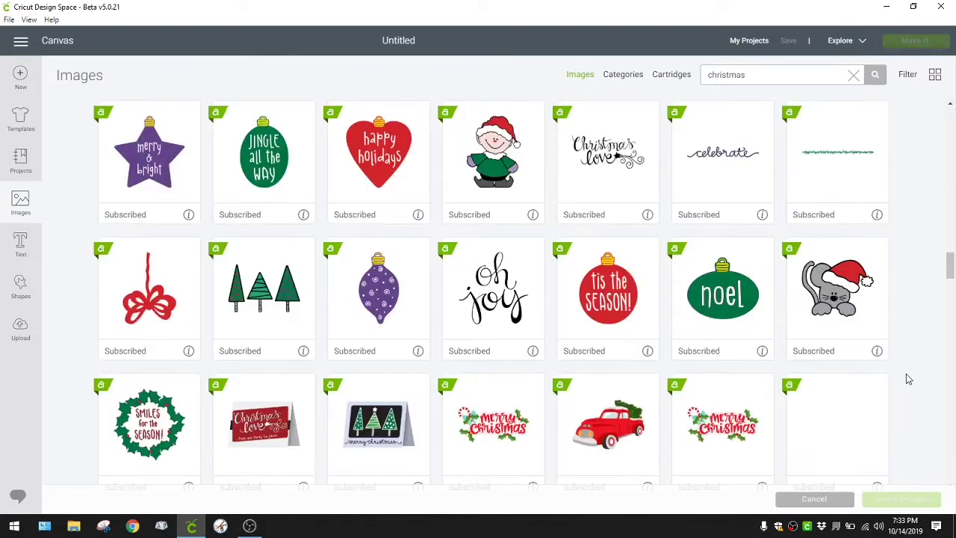
scroll(906, 378, "down", 6)
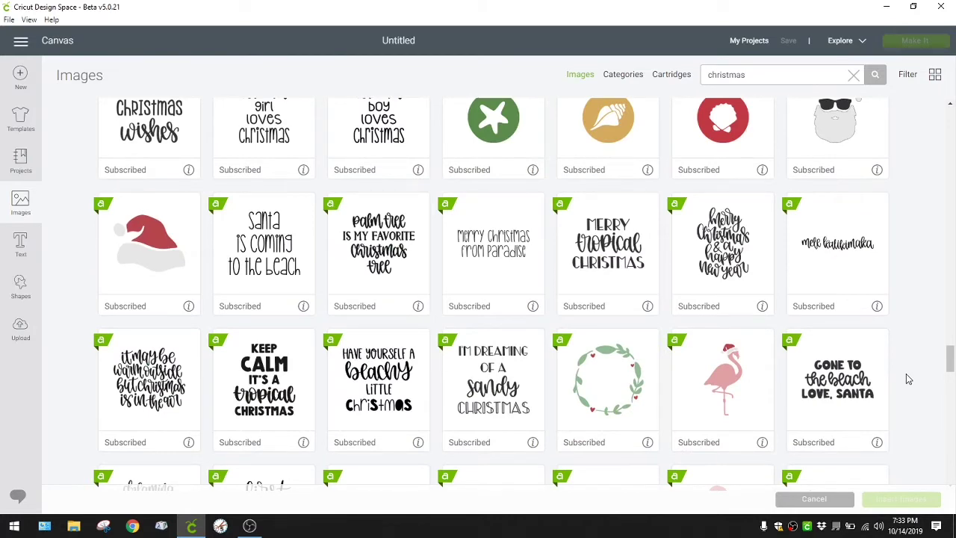
scroll(908, 379, "down", 8)
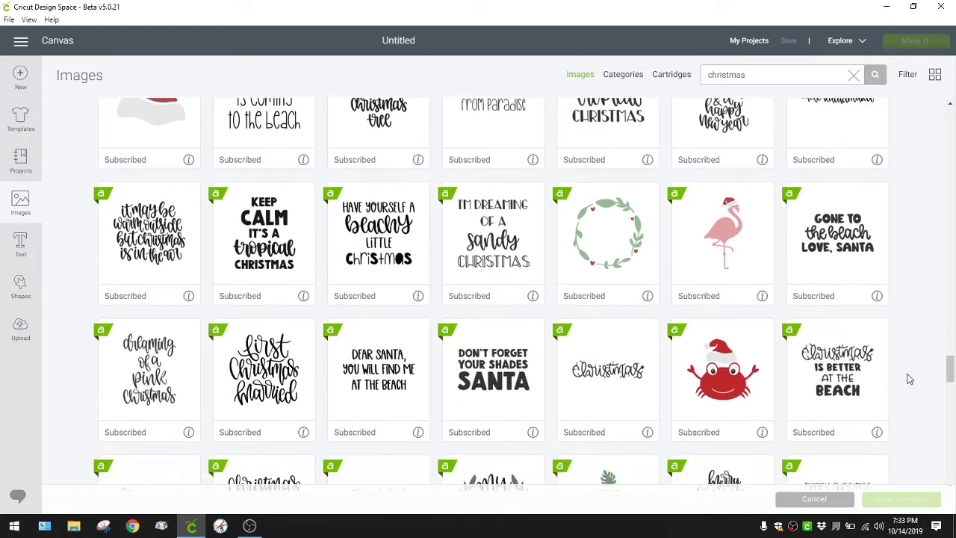
scroll(908, 379, "down", 1)
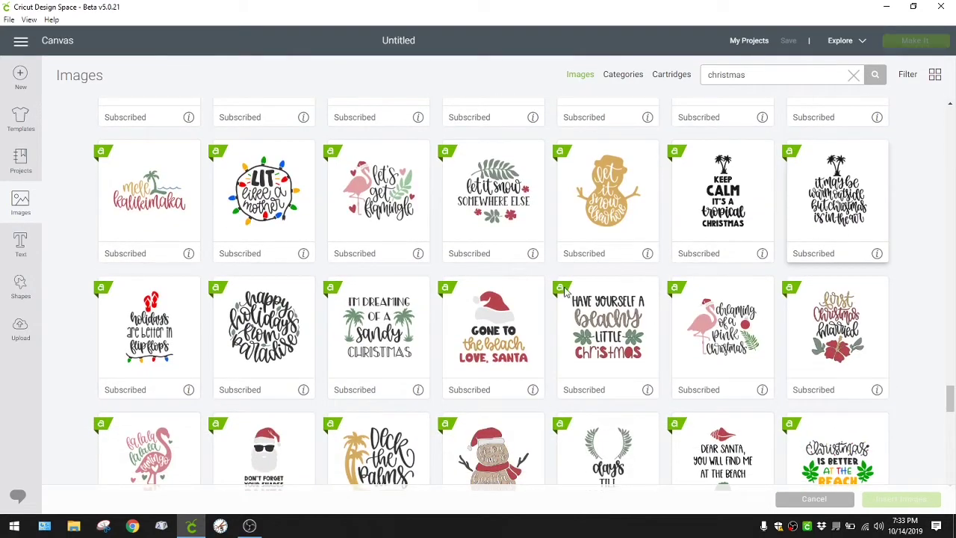
scroll(550, 328, "up", 3)
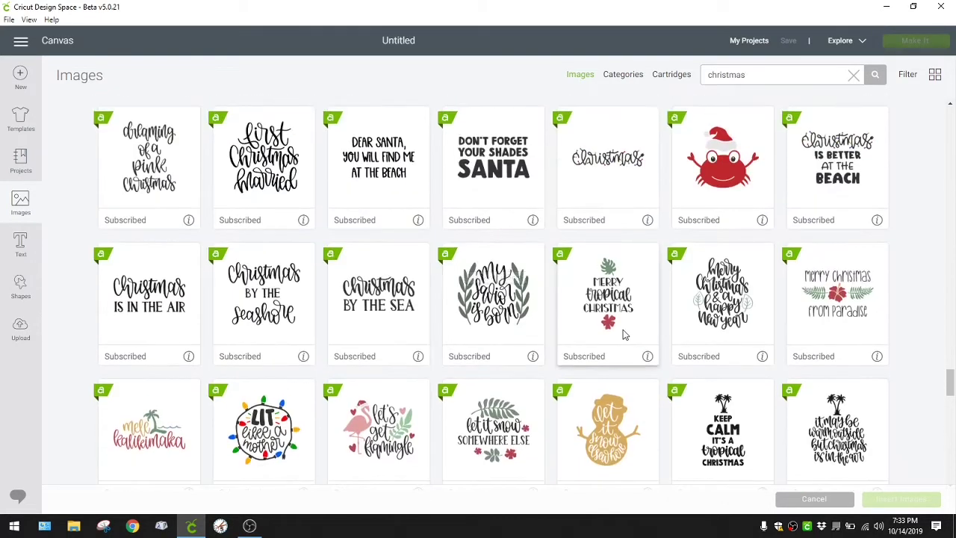
Look through the beach-themed and lettered Christmas designs further down the results and return to the blank canvas
scroll(642, 329, "down", 5)
scroll(668, 339, "down", 8)
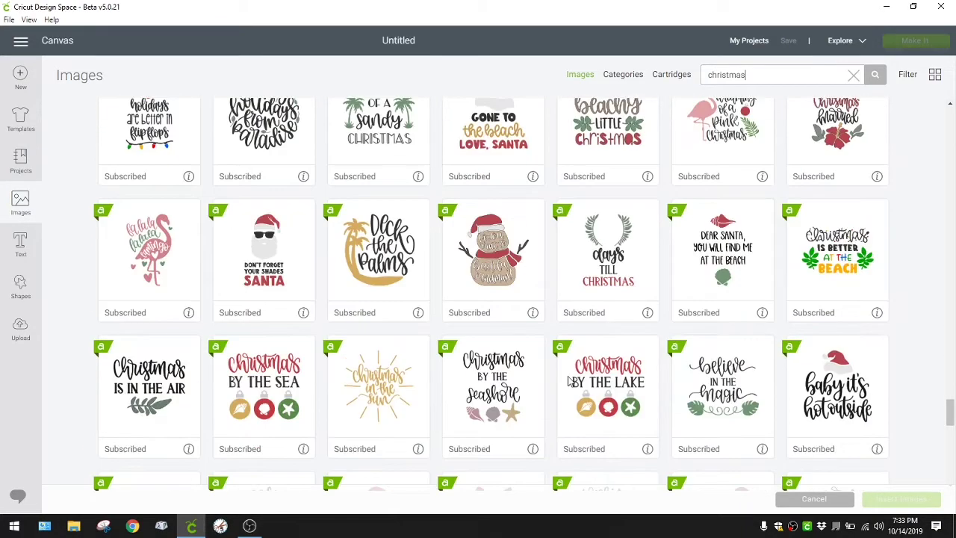
scroll(469, 372, "down", 5)
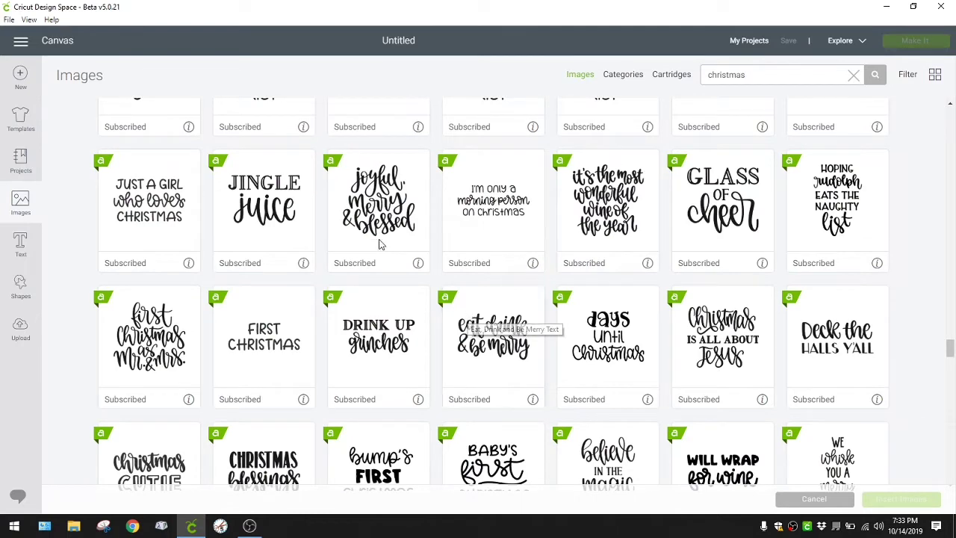
left_click(23, 201)
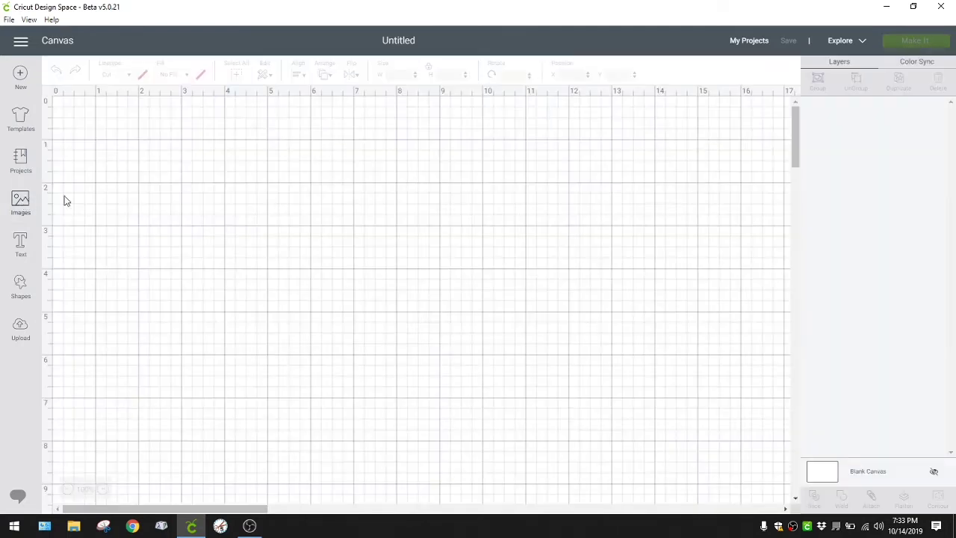
Add a text object reading "Hello" to the canvas
left_click(20, 245)
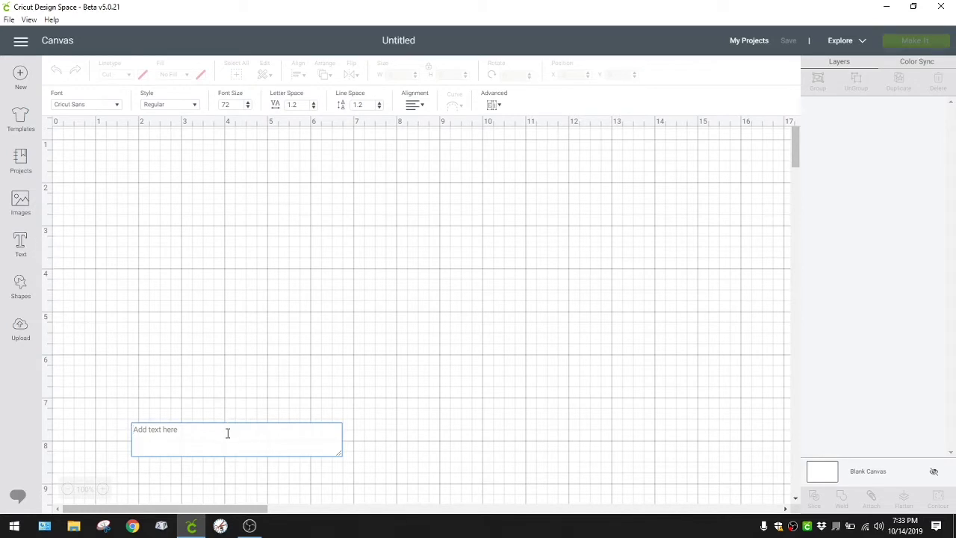
type("Hello")
left_click(203, 404)
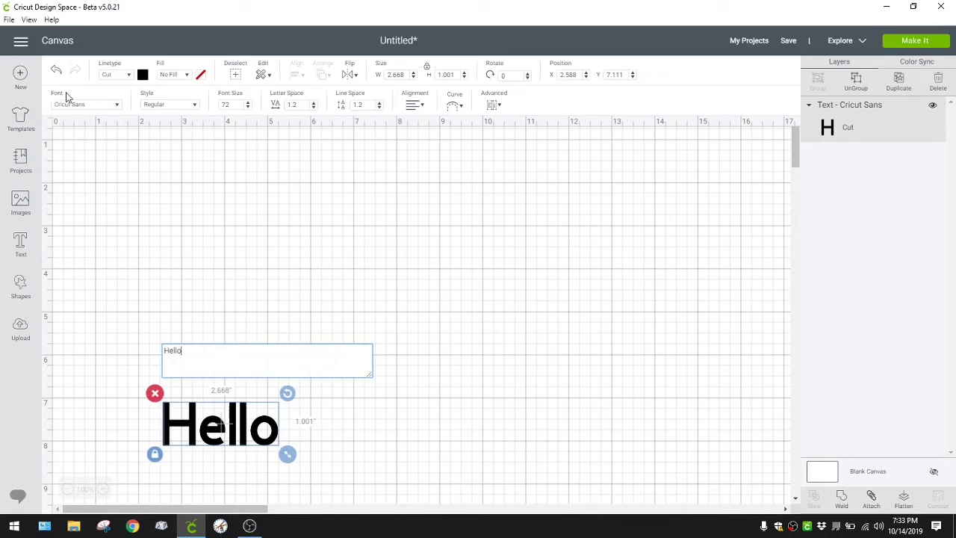
Compare the System and Cricut font listings for the Hello text and look through the System fonts
left_click(117, 105)
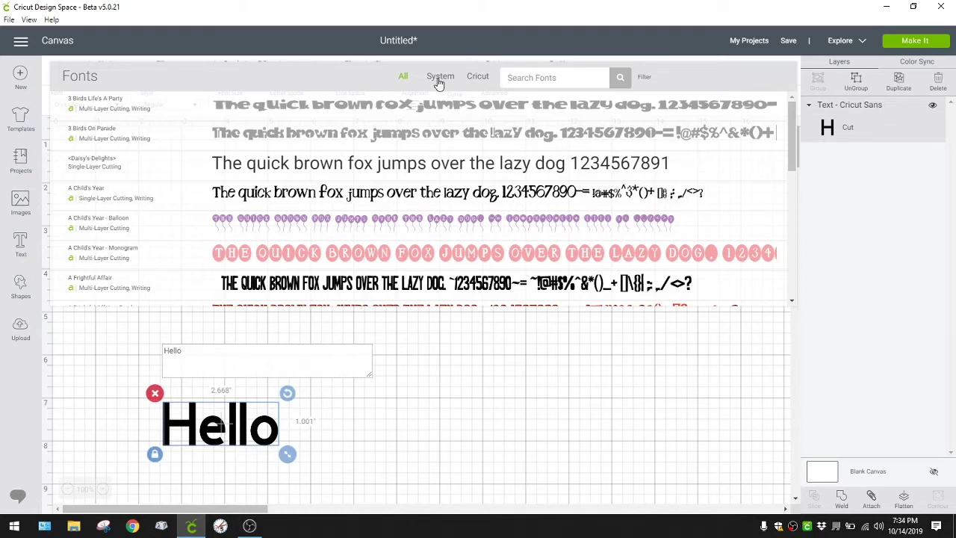
left_click(439, 79)
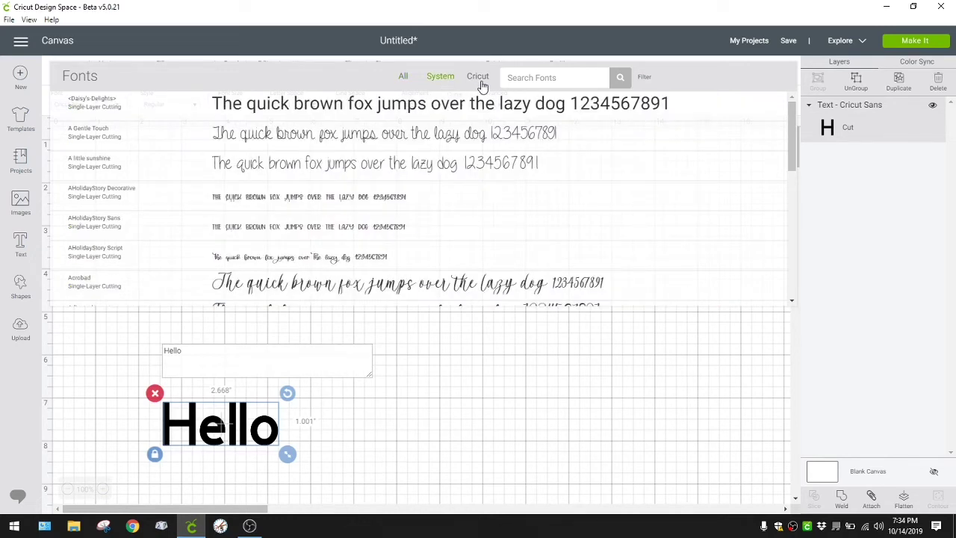
left_click(480, 82)
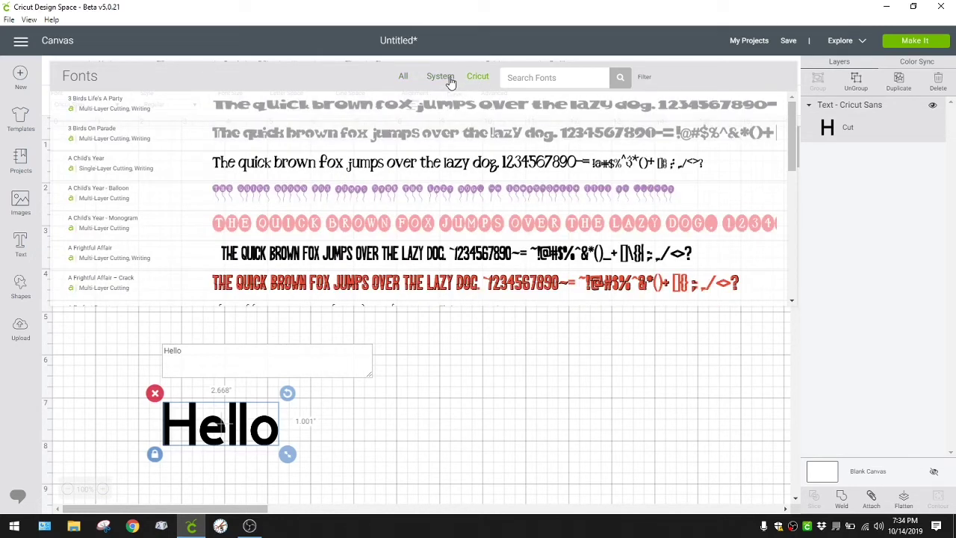
left_click(441, 79)
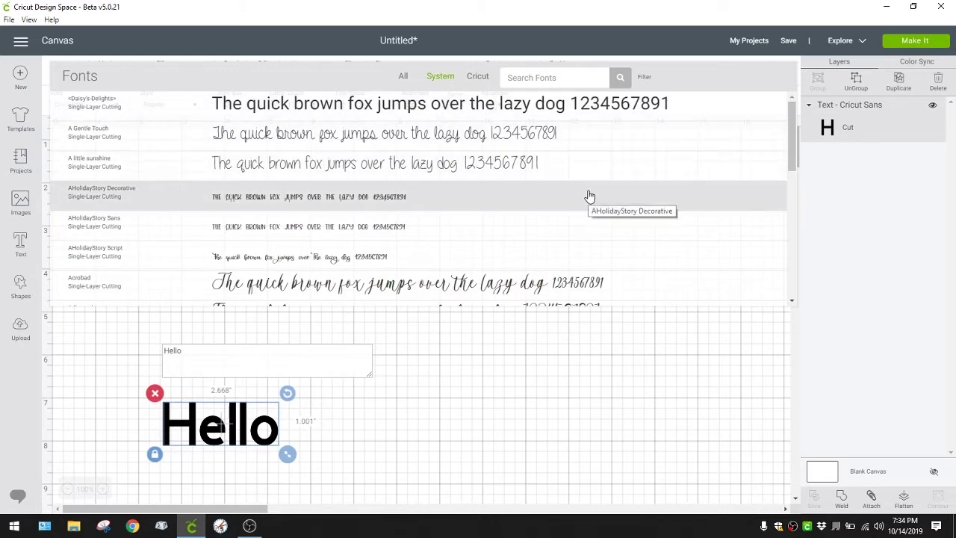
scroll(589, 195, "down", 10)
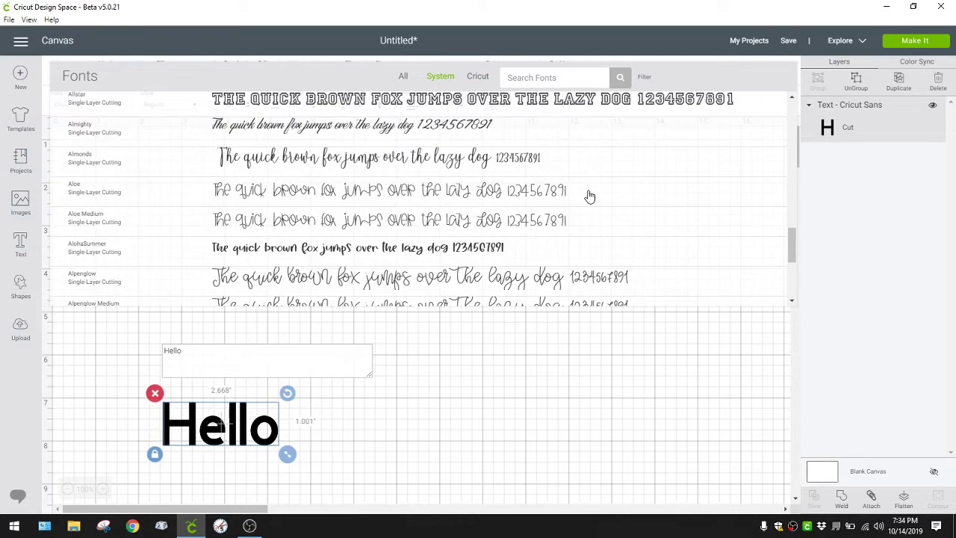
scroll(589, 196, "down", 3)
scroll(589, 196, "down", 12)
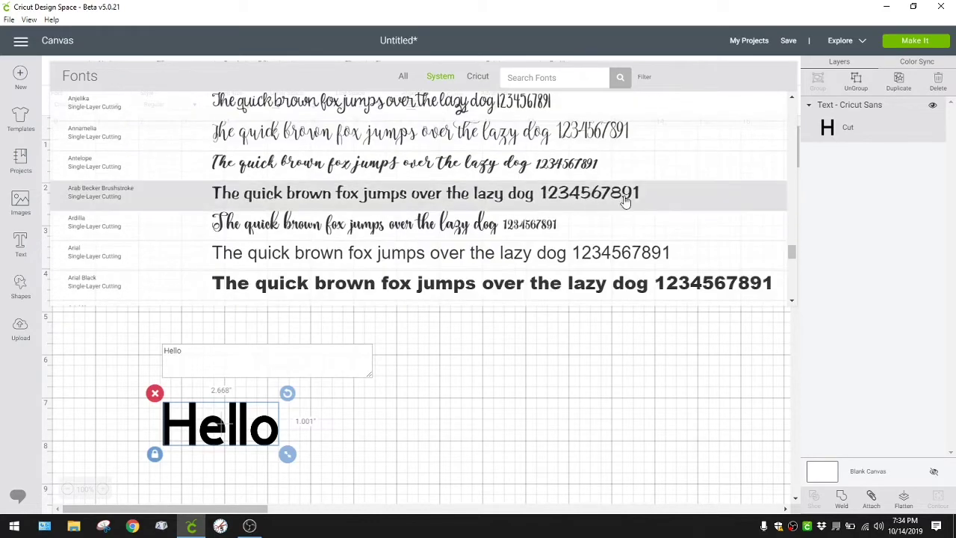
scroll(723, 203, "down", 5)
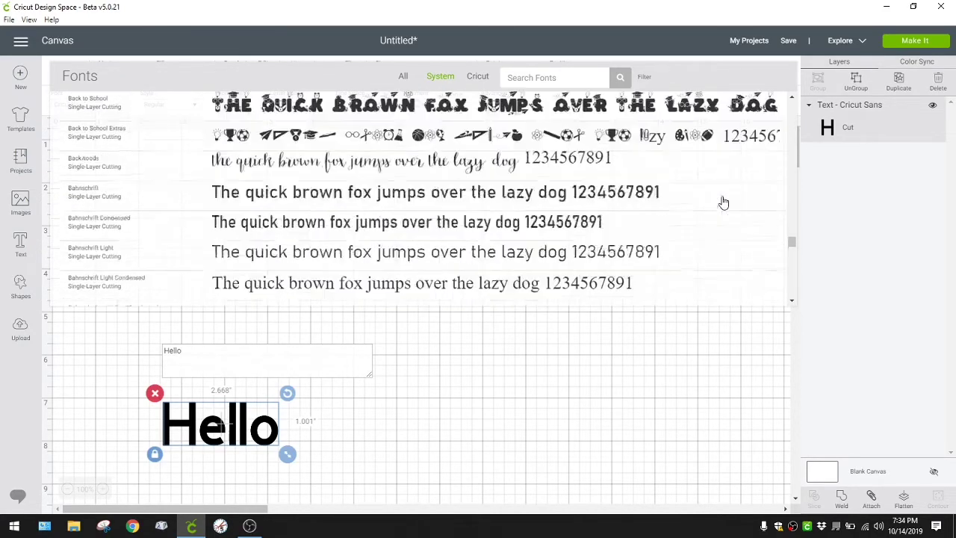
List all fonts together and examine how System, Cricut Access and priced fonts are labelled
left_click(408, 77)
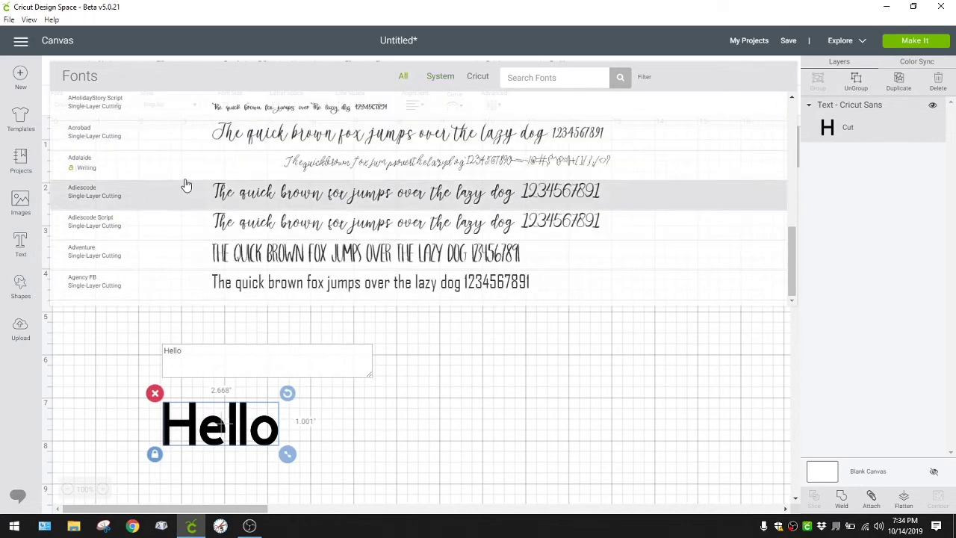
scroll(379, 231, "down", 8)
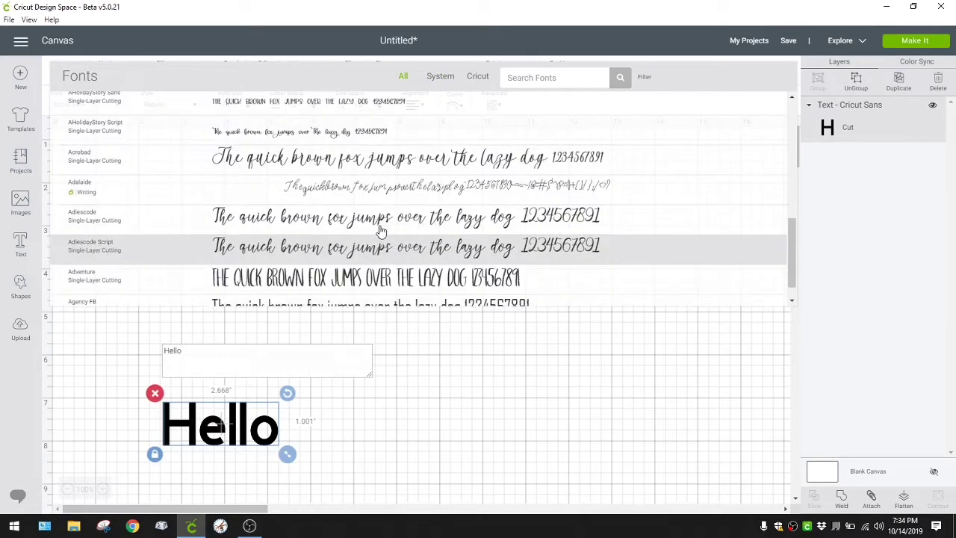
scroll(379, 231, "down", 6)
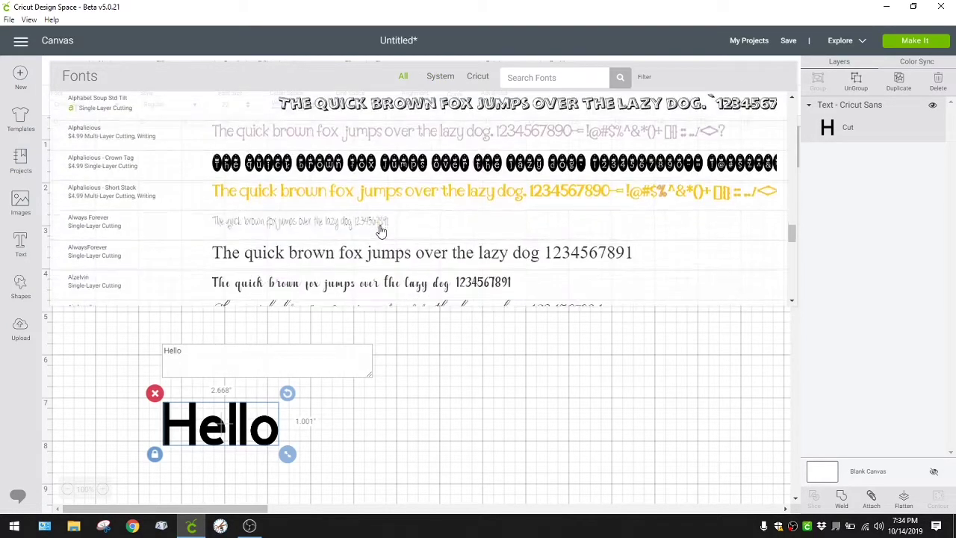
scroll(380, 230, "up", 2)
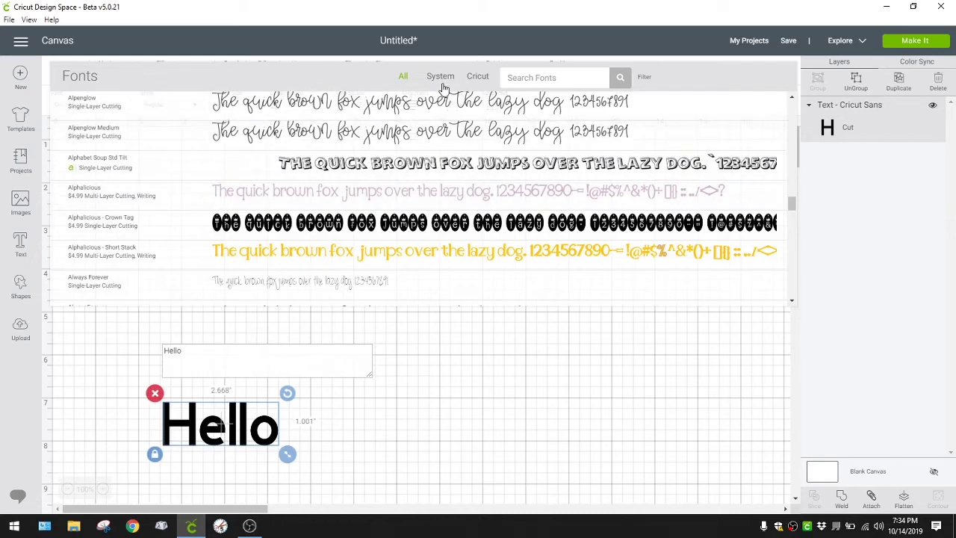
Restrict the font list to Cricut fonts and examine their access, price and cutting or writing labels
left_click(441, 78)
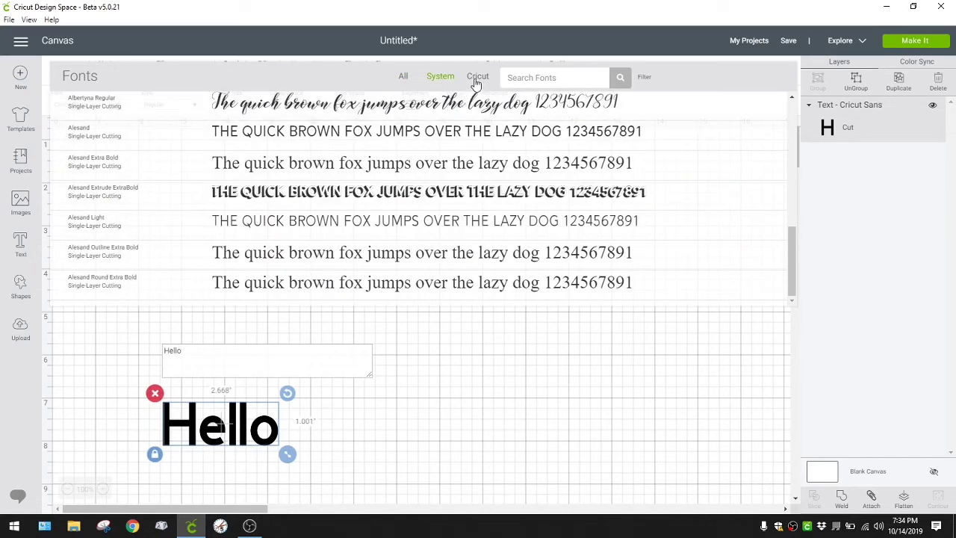
left_click(476, 78)
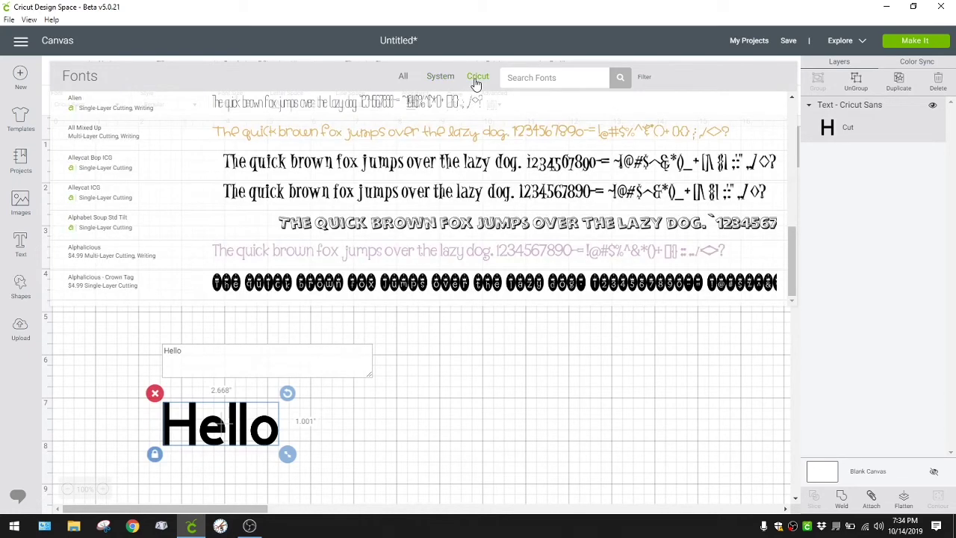
scroll(468, 194, "up", 10)
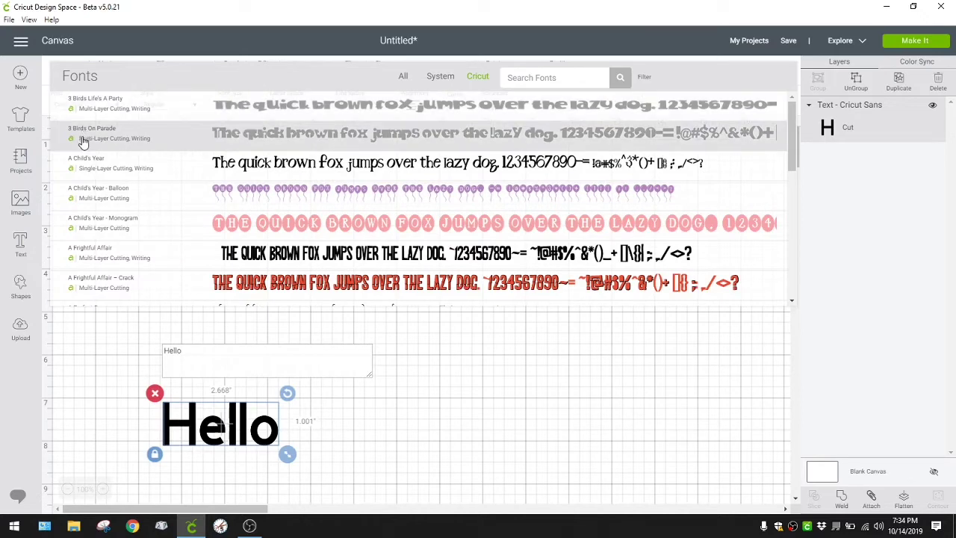
scroll(91, 279, "down", 1)
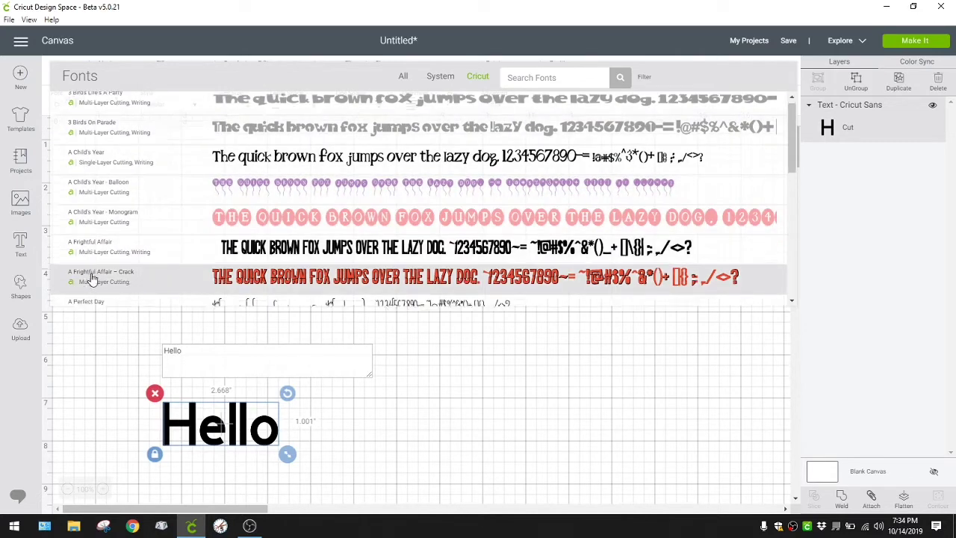
scroll(91, 278, "down", 10)
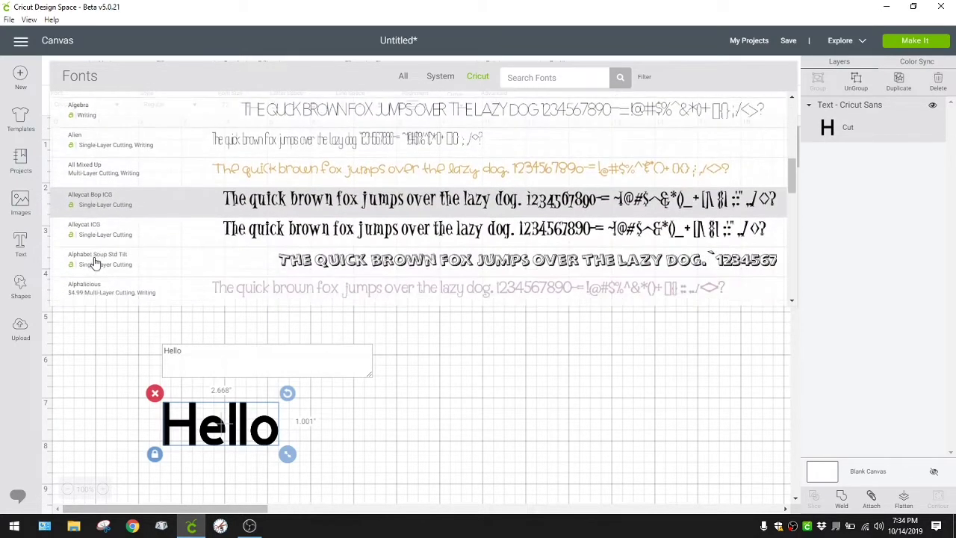
scroll(94, 263, "down", 5)
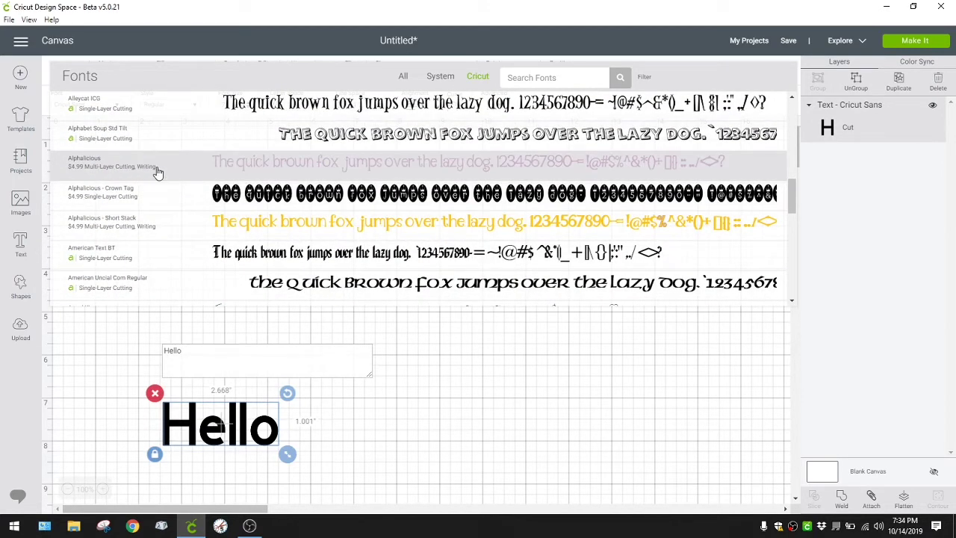
scroll(133, 227, "down", 10)
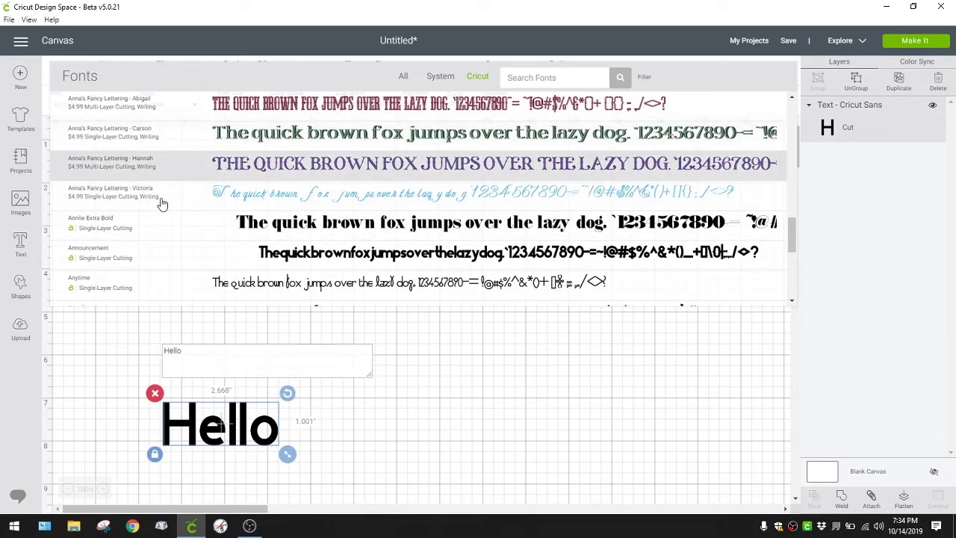
scroll(163, 220, "down", 3)
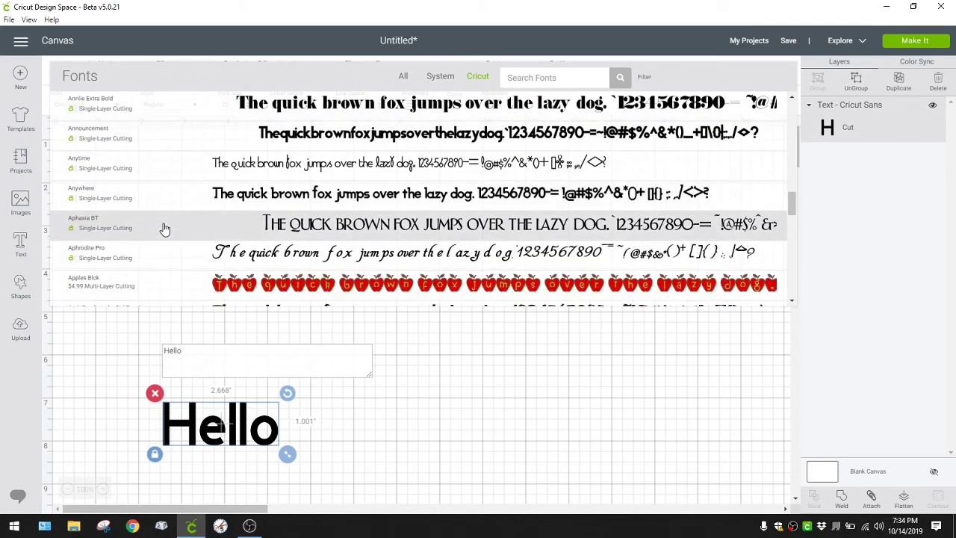
Apply the Cricut font Four Seasons Home Decor to the Hello text and enlarge it to about 7.4 by 3.8 inches
scroll(165, 228, "down", 10)
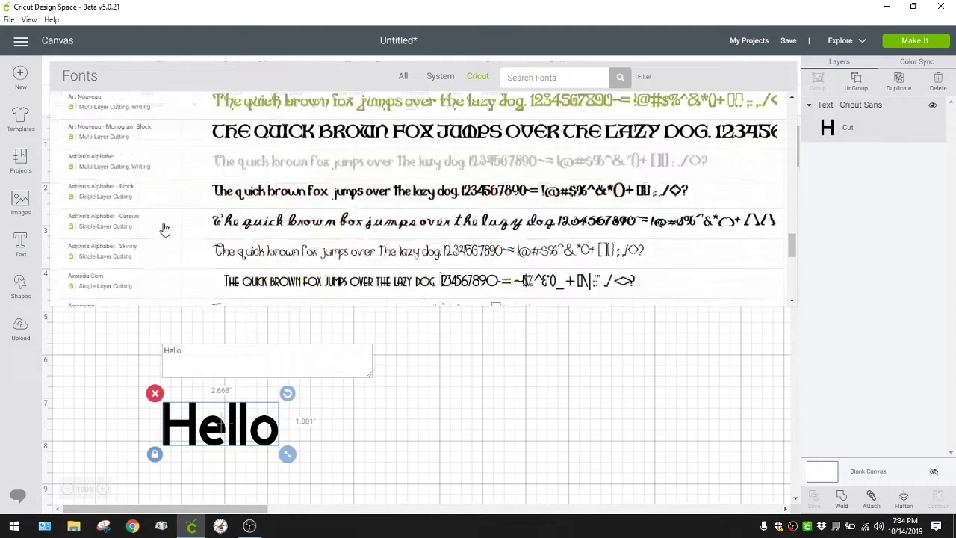
scroll(165, 228, "down", 10)
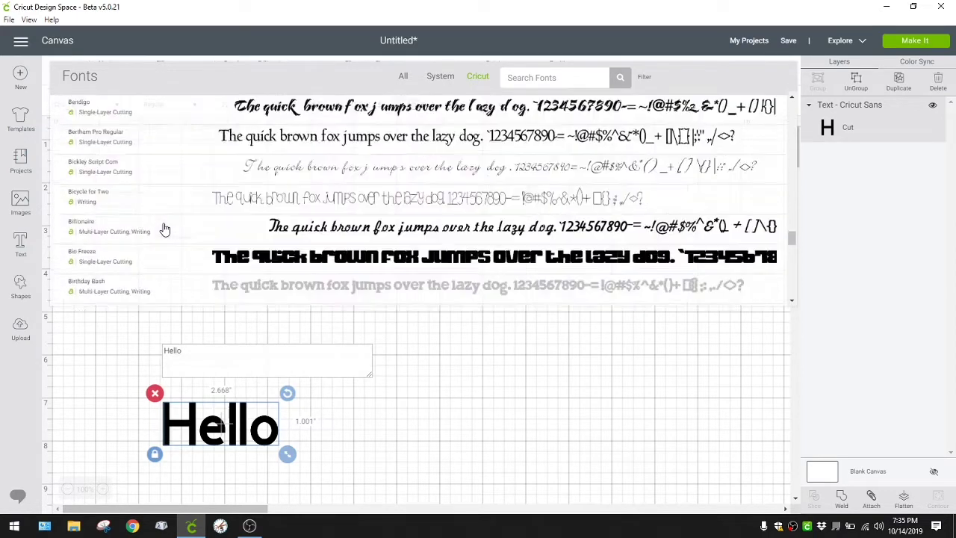
scroll(165, 229, "down", 5)
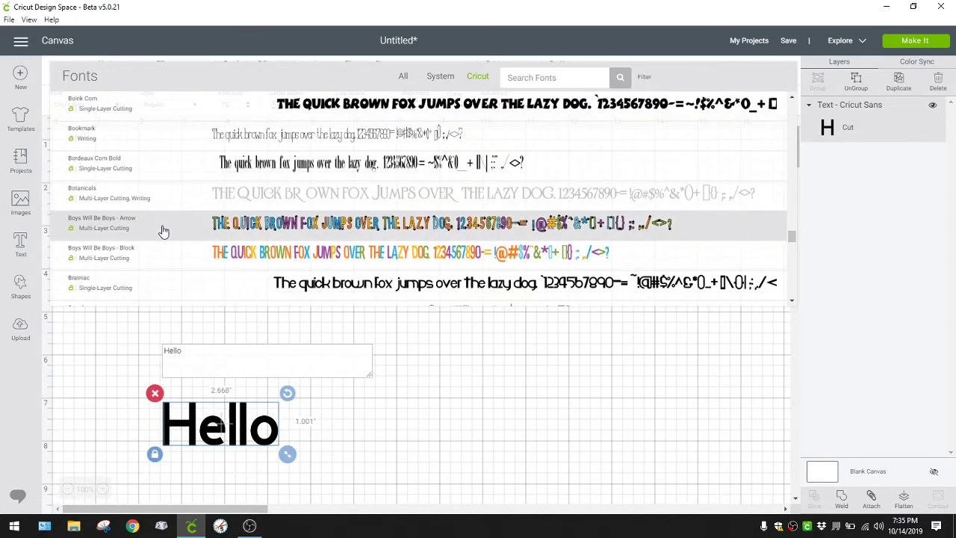
scroll(163, 232, "down", 5)
scroll(164, 233, "down", 10)
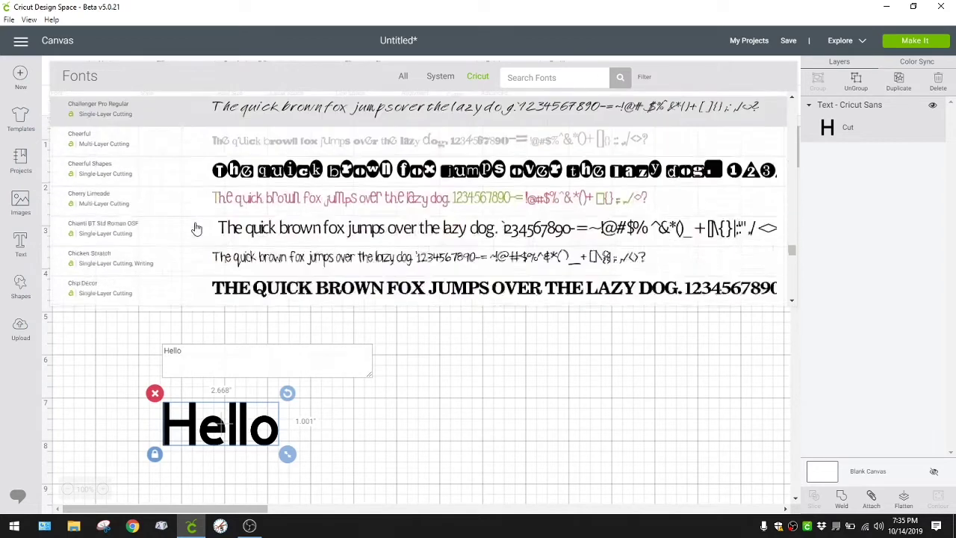
scroll(191, 231, "down", 10)
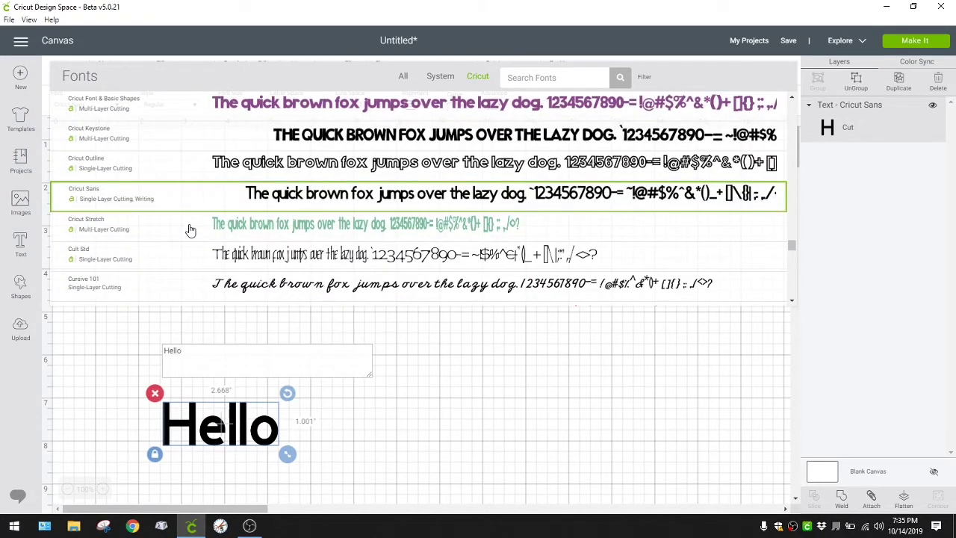
scroll(191, 231, "down", 10)
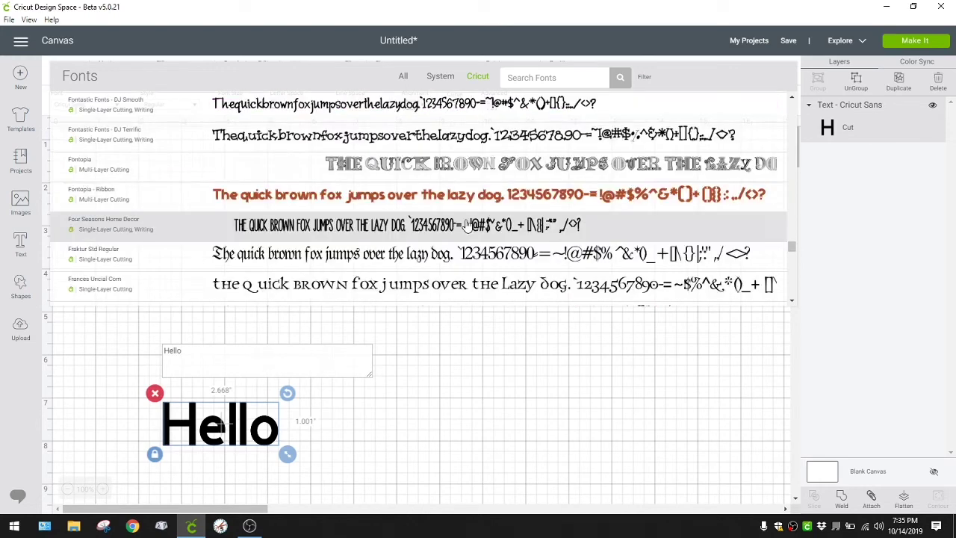
left_click(466, 224)
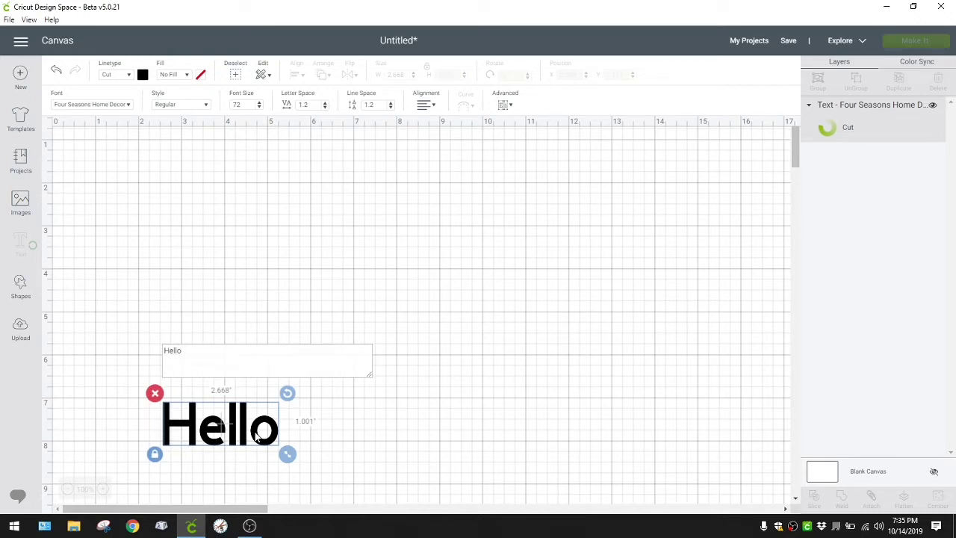
left_click(221, 467)
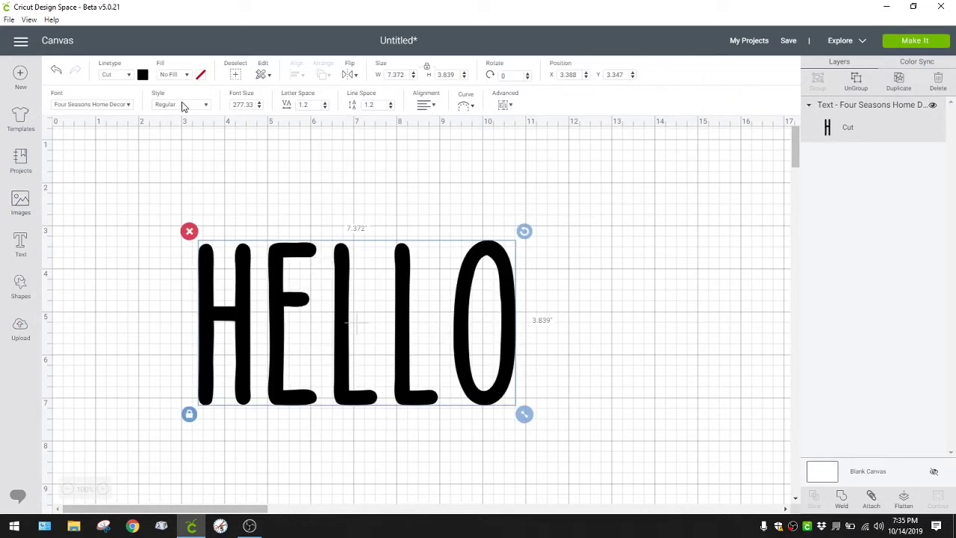
Change the Hello text's style to Writing and move it to about X 3.66, Y 2.99 inches
left_click(181, 107)
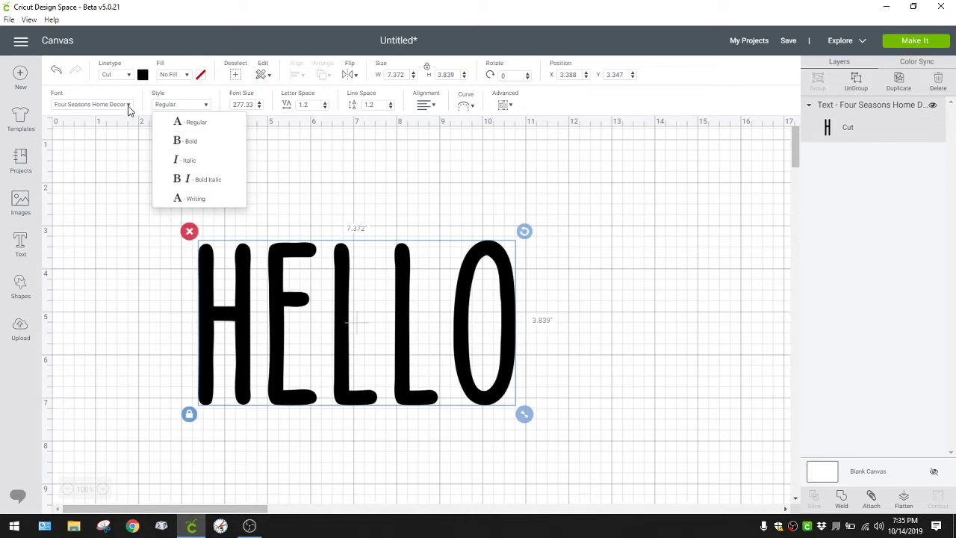
left_click(193, 199)
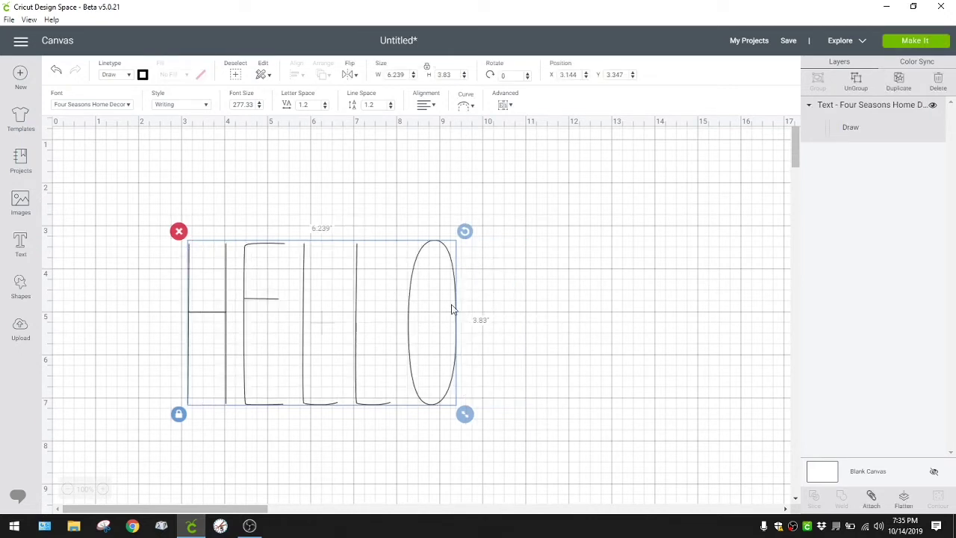
left_click_drag(451, 309, 475, 294)
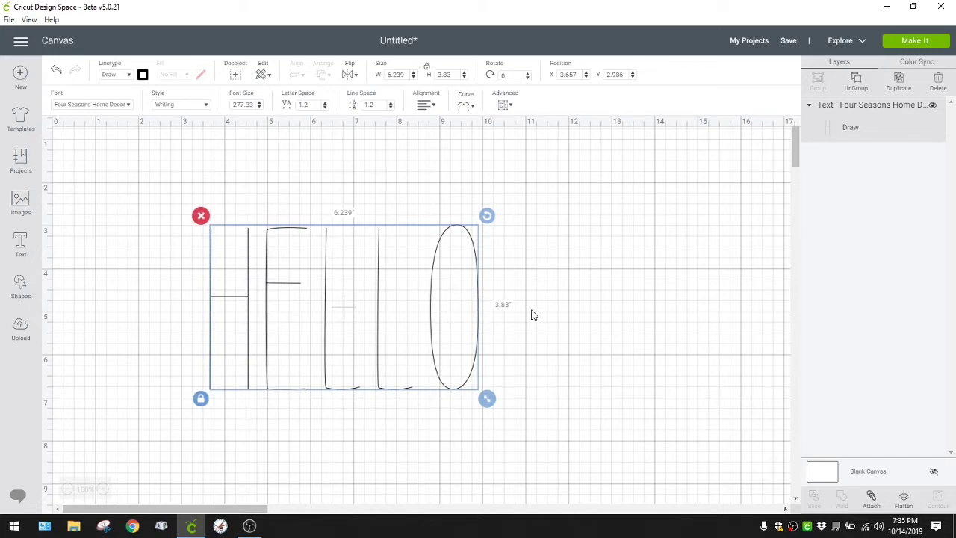
left_click(120, 105)
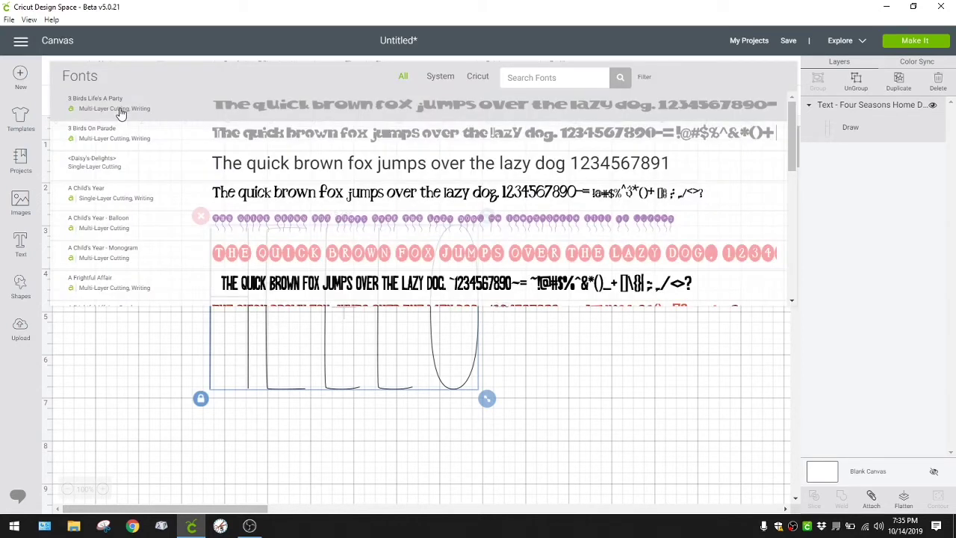
left_click(540, 390)
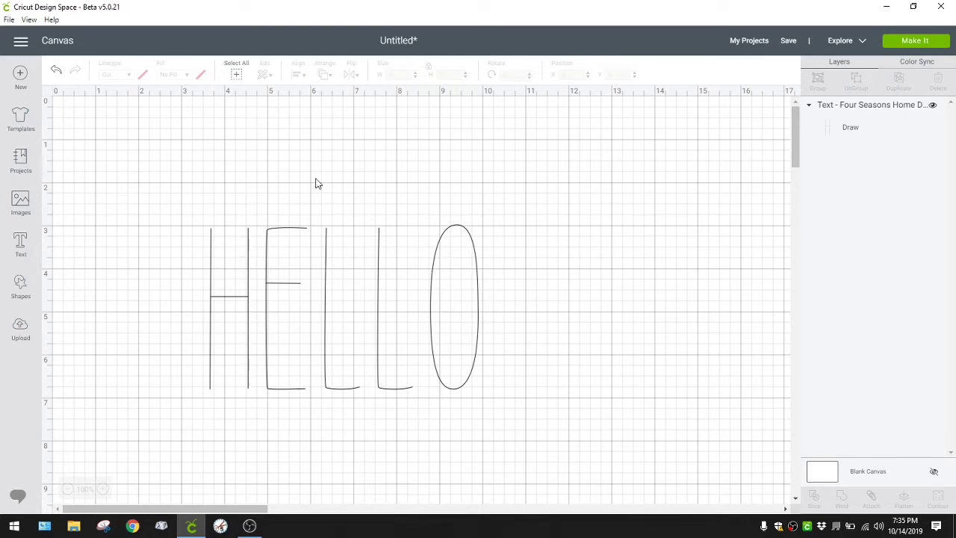
left_click(340, 310)
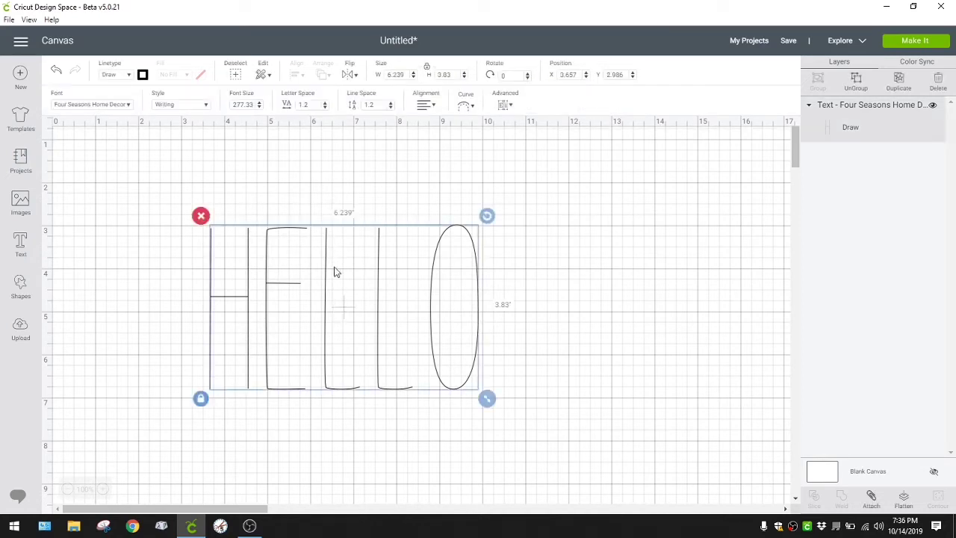
Filter the font list to Writing fonts and examine their preview strokes, access and price labels, and cutting or writing types
left_click(117, 104)
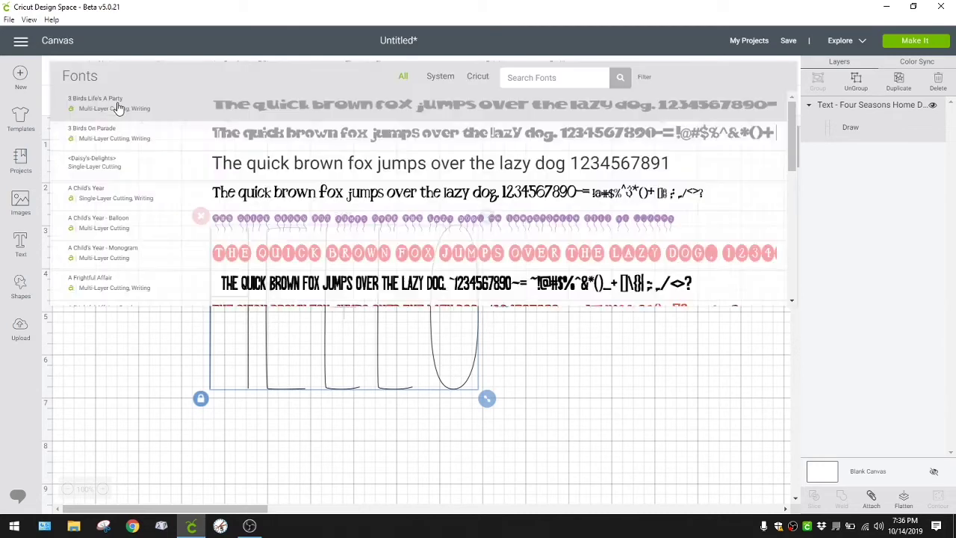
left_click(645, 78)
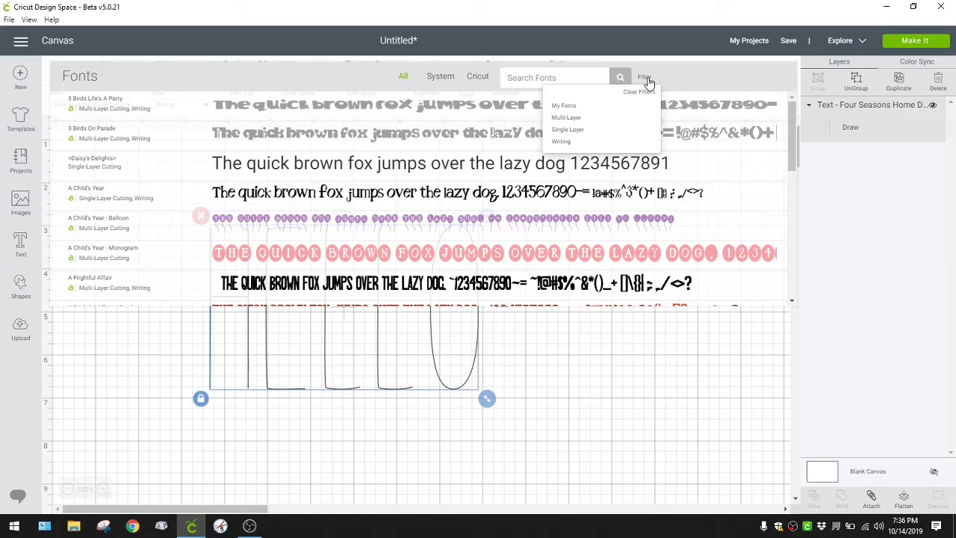
left_click(565, 143)
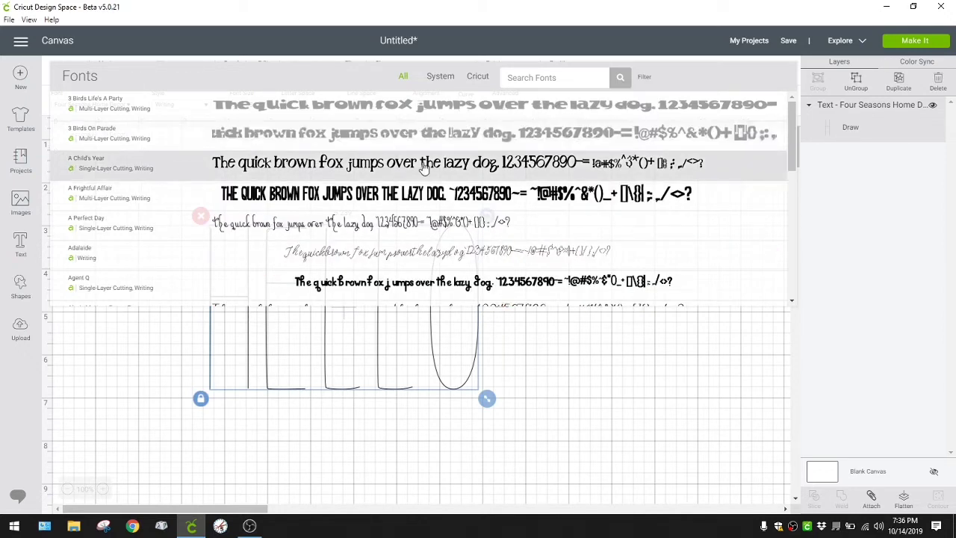
scroll(477, 179, "down", 5)
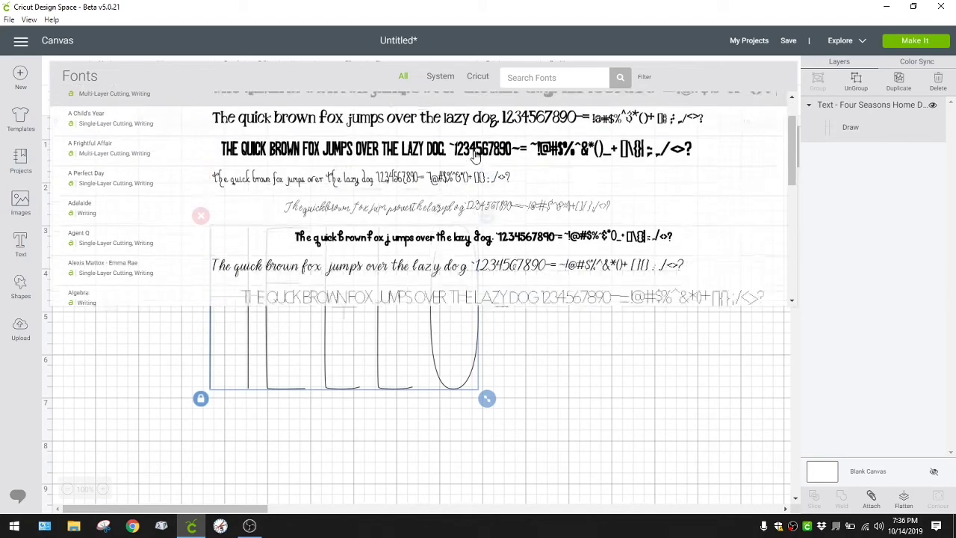
scroll(475, 156, "down", 10)
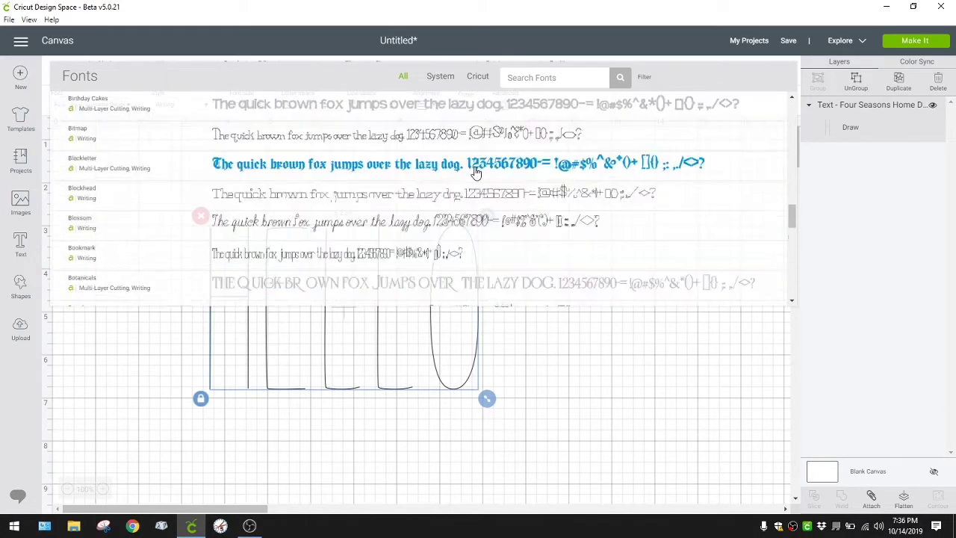
scroll(478, 176, "down", 15)
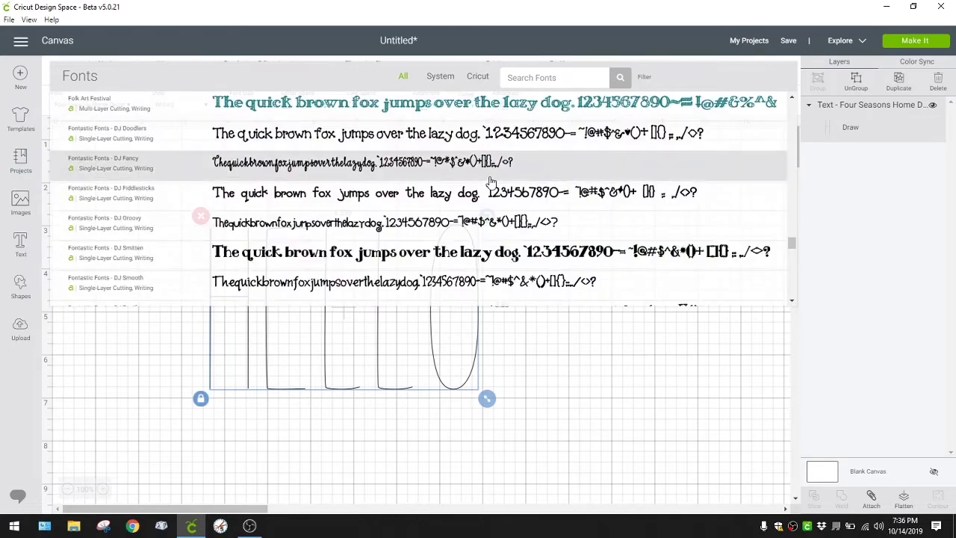
scroll(491, 183, "down", 8)
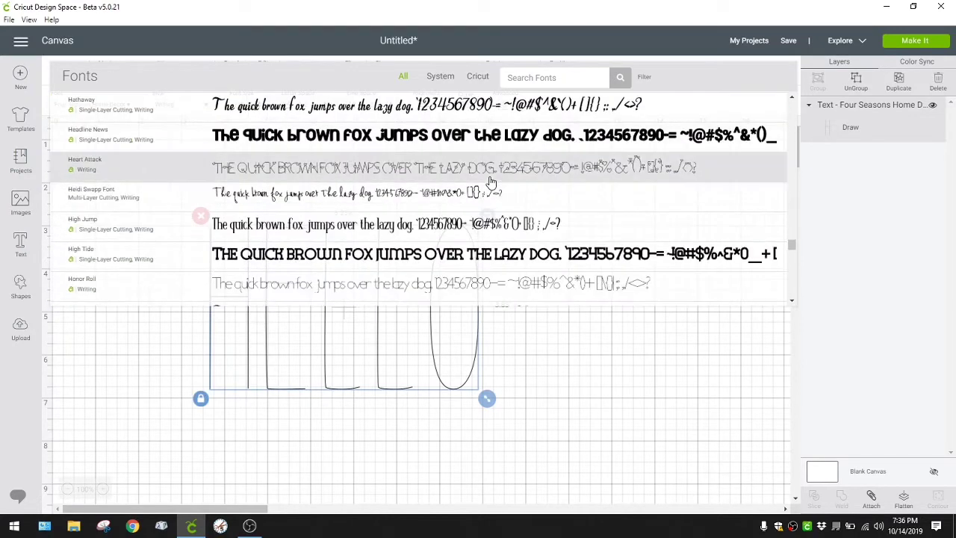
scroll(490, 183, "up", 7)
scroll(491, 183, "up", 5)
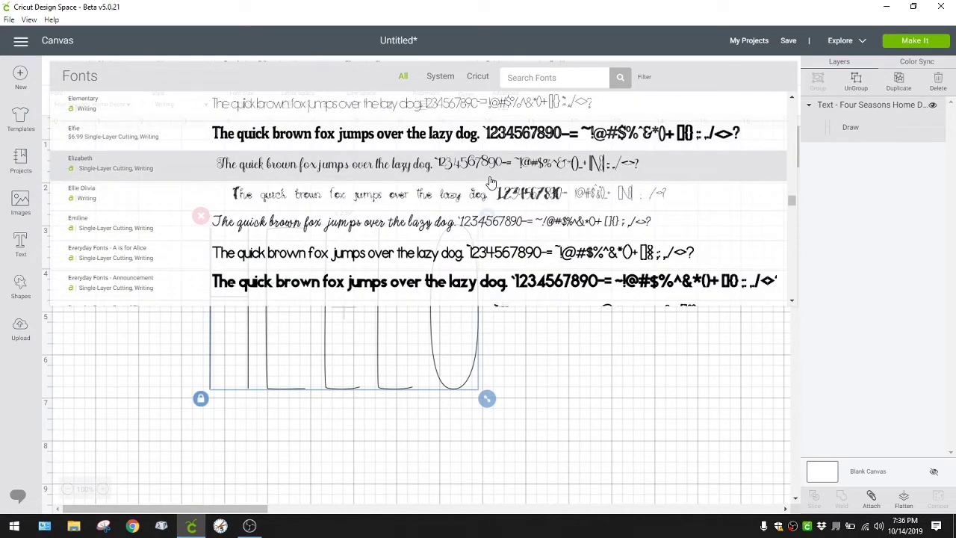
scroll(491, 183, "up", 10)
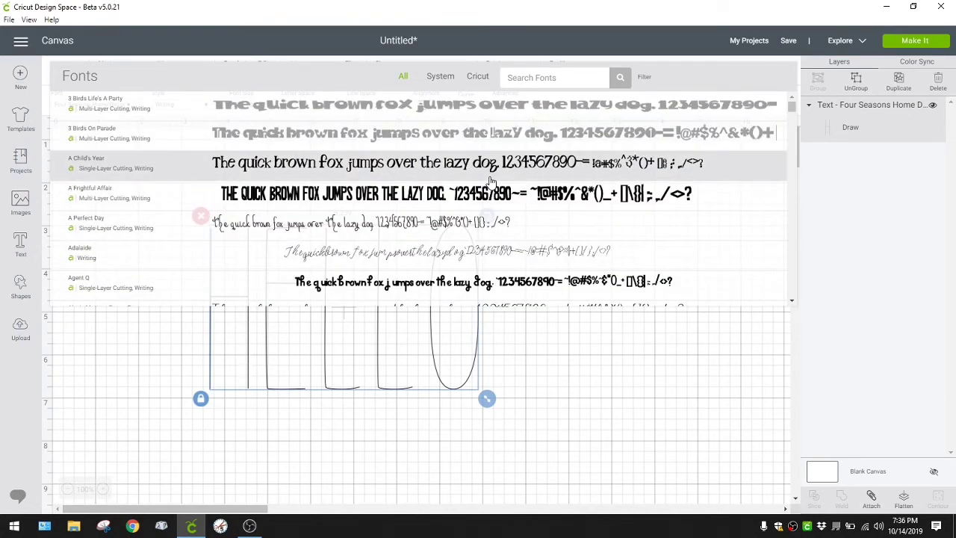
Browse the Writing-filtered fonts and apply A Frightful Affair to the Hello text
scroll(490, 182, "down", 5)
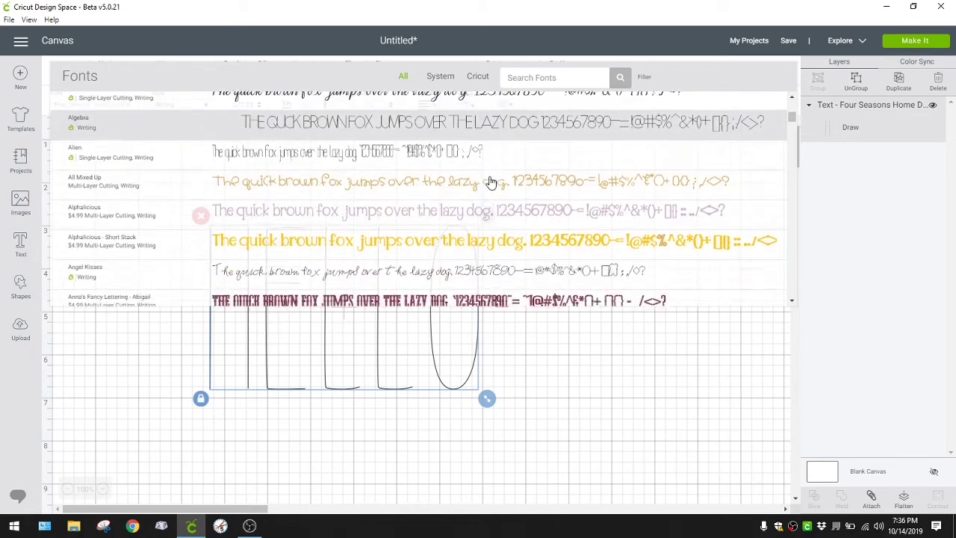
scroll(491, 183, "down", 5)
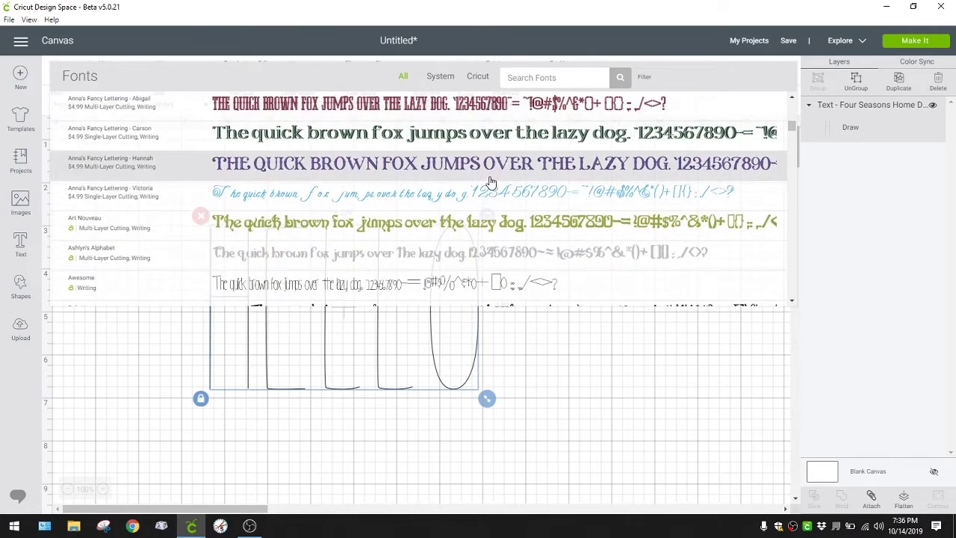
scroll(490, 183, "down", 2)
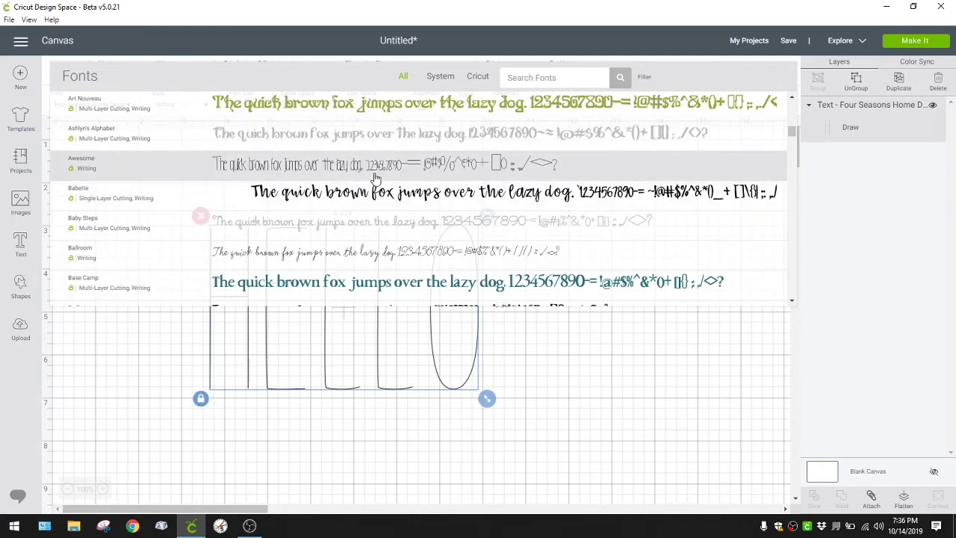
scroll(352, 199, "down", 2)
scroll(354, 199, "up", 4)
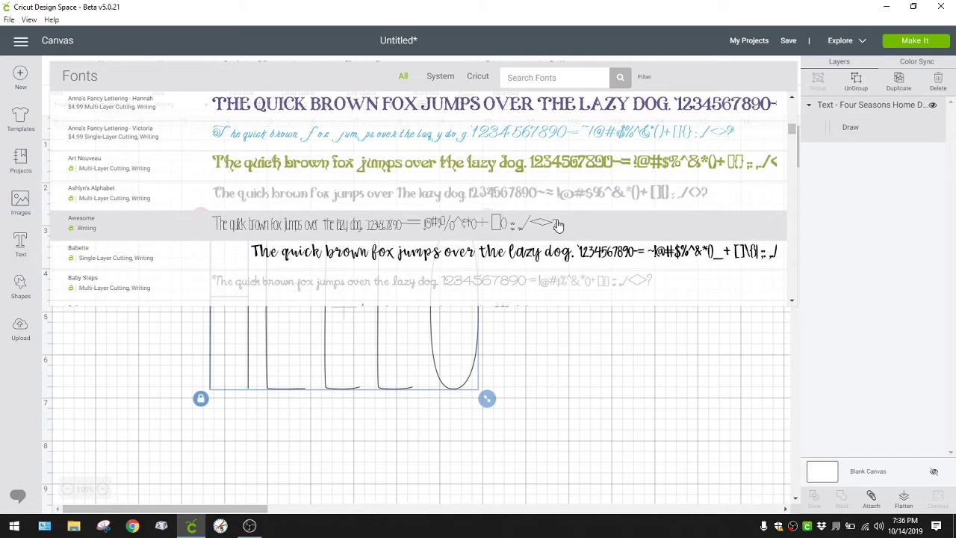
scroll(559, 224, "up", 8)
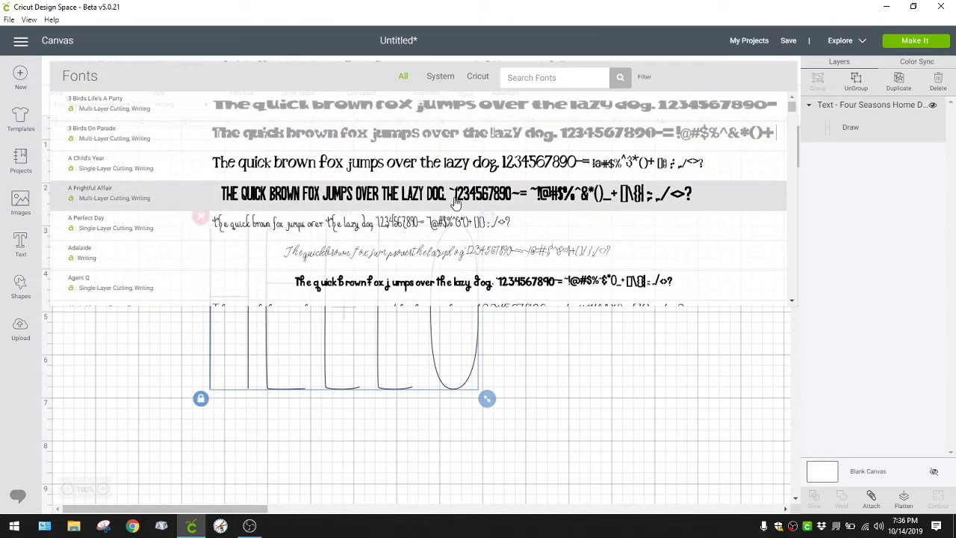
left_click(455, 197)
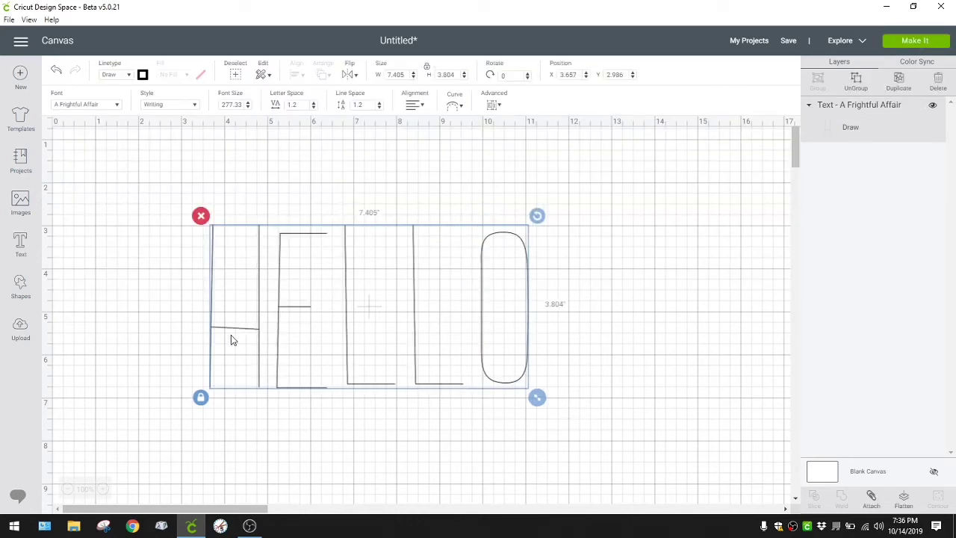
Set the Hello text to Regular style with the Cut linetype and move it to about X 2.92, Y 2.99 inches
left_click(196, 109)
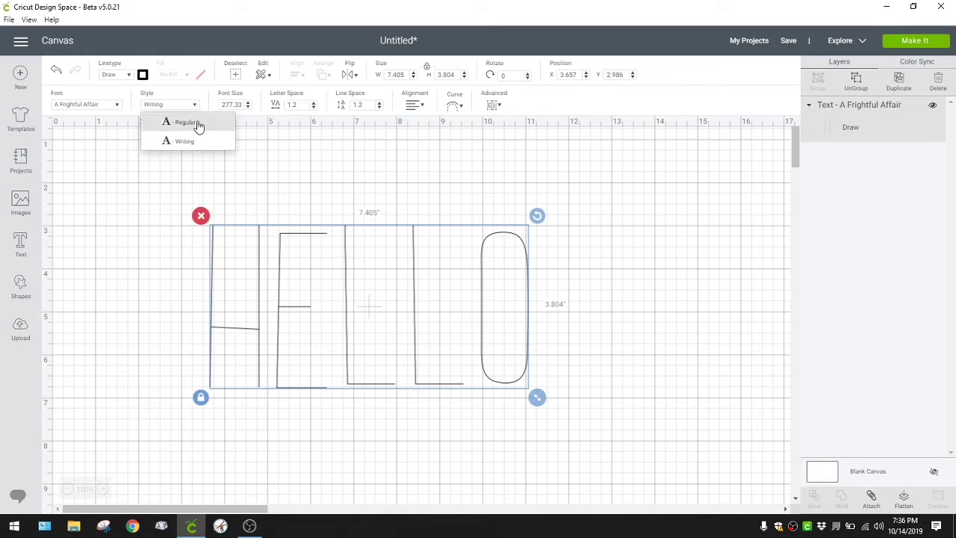
left_click(198, 124)
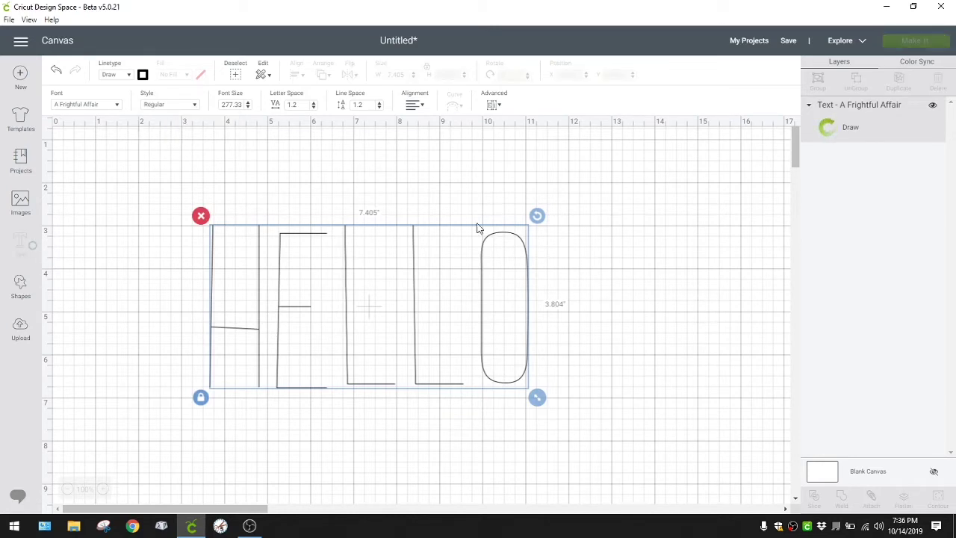
left_click(130, 77)
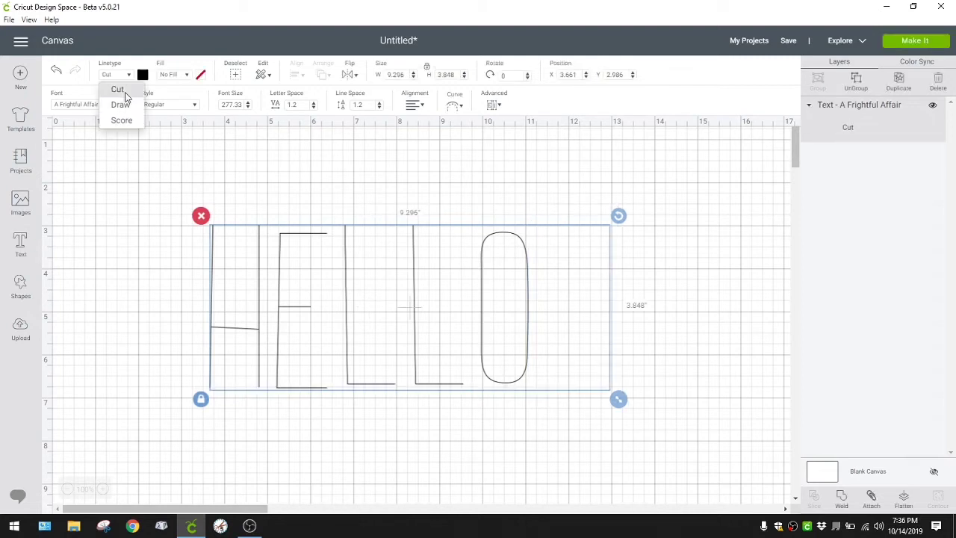
left_click(119, 90)
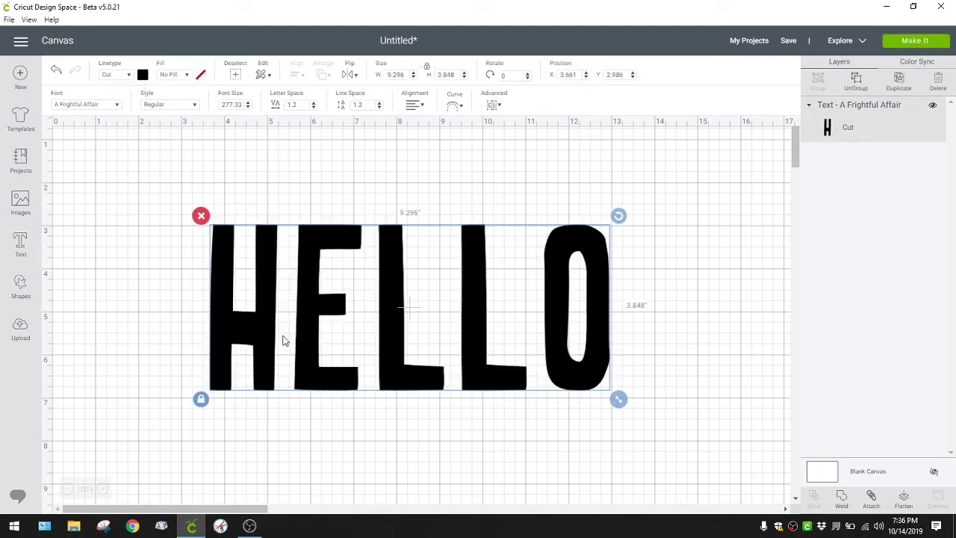
left_click_drag(606, 343, 567, 342)
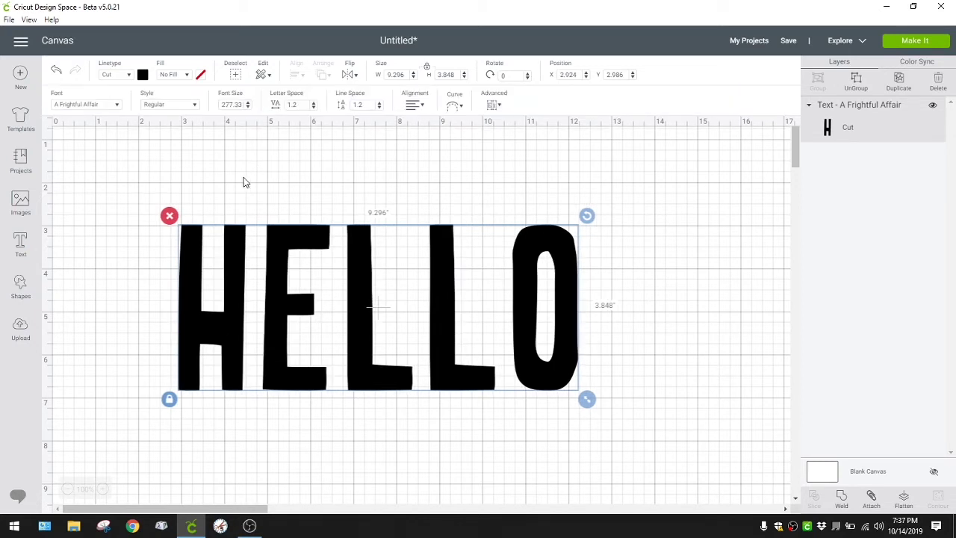
Change the Hello text's style to Writing and reposition it near the middle of the visible canvas
left_click(163, 107)
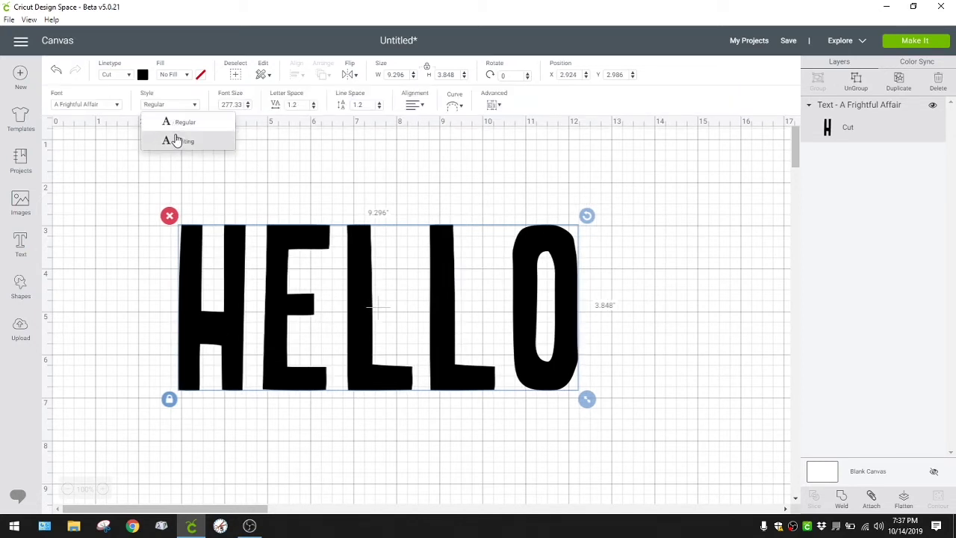
left_click(178, 142)
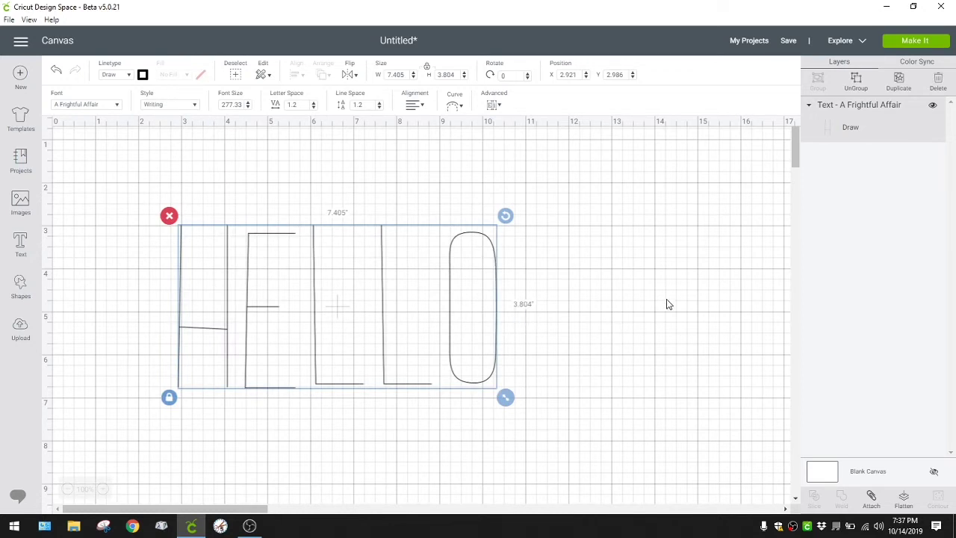
left_click(454, 322)
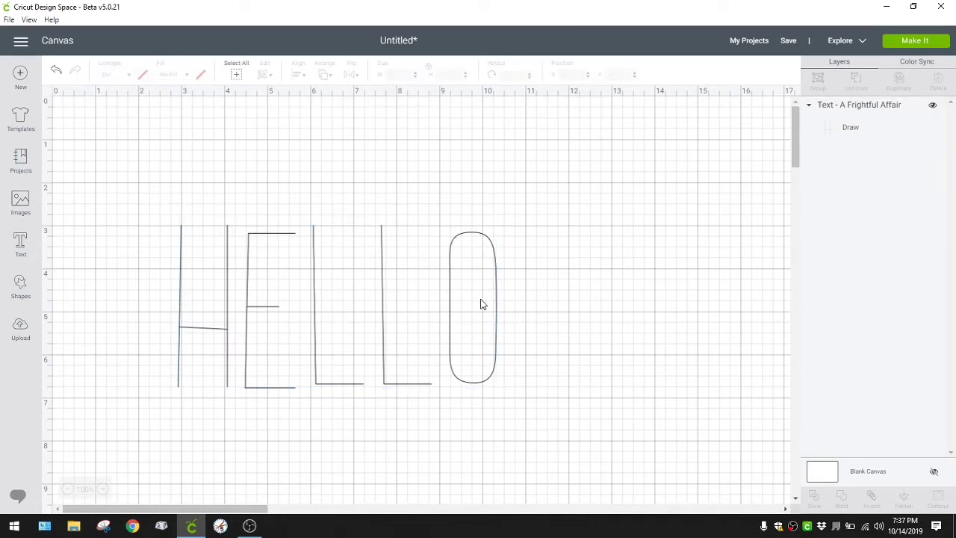
left_click_drag(468, 315, 232, 303)
left_click_drag(226, 303, 249, 299)
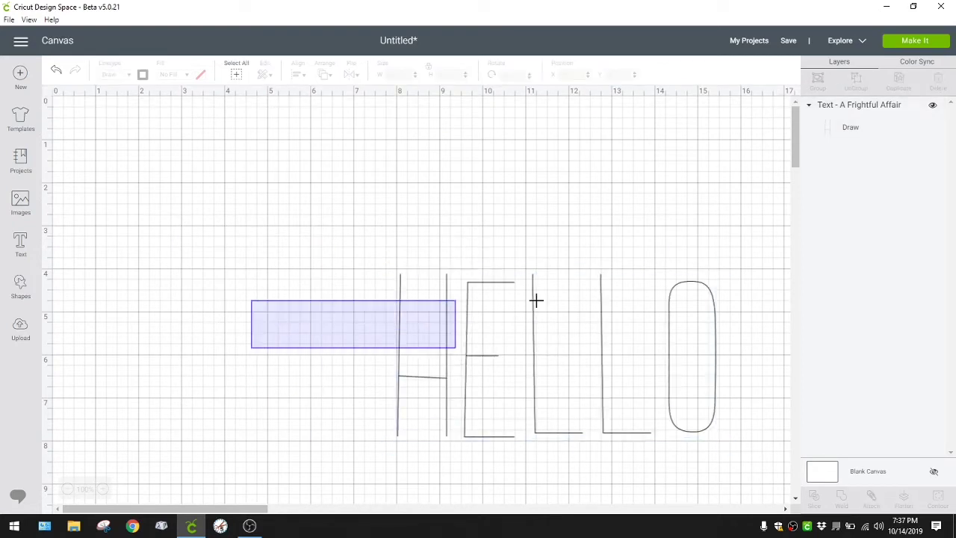
left_click_drag(704, 348, 497, 294)
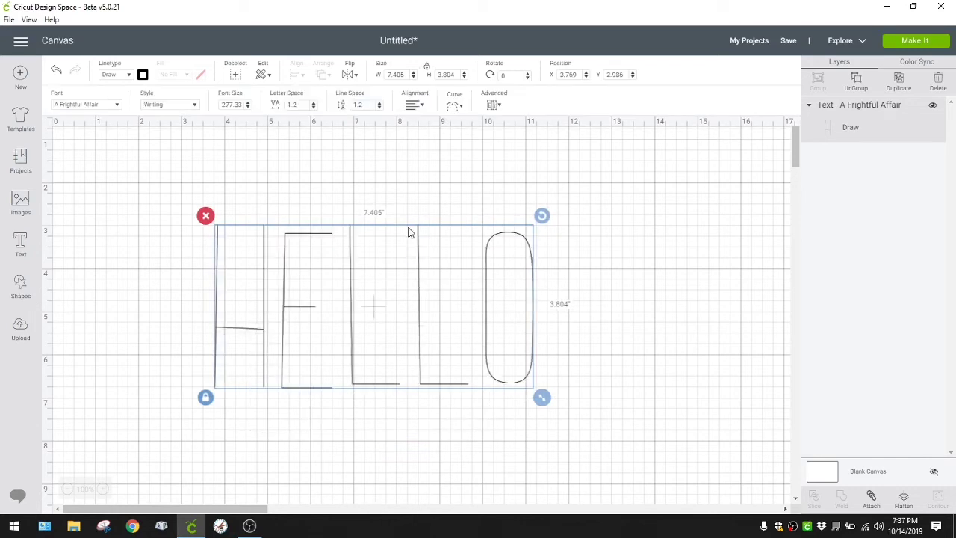
Delete the Hello text from the canvas
left_click(205, 216)
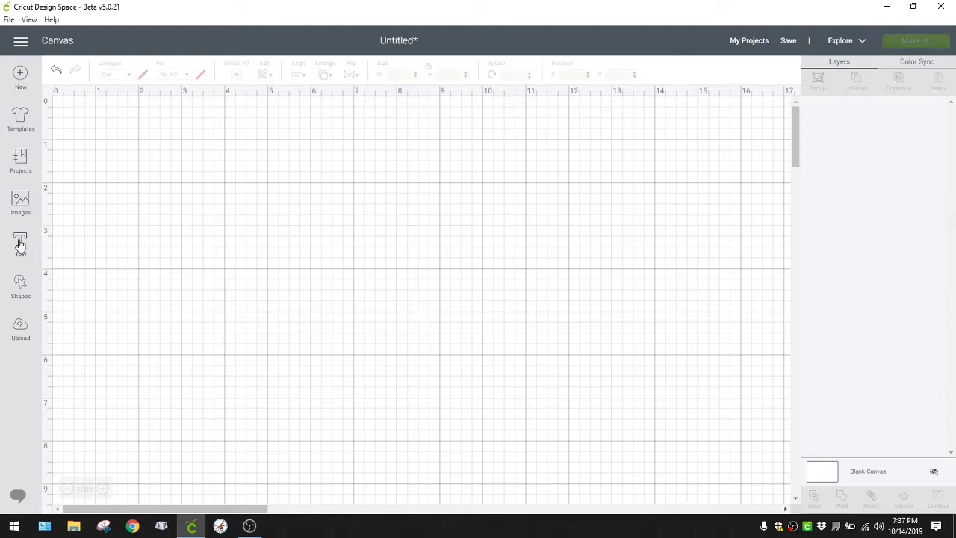
Insert a score line from the basic shapes and remove it from the canvas
left_click(21, 287)
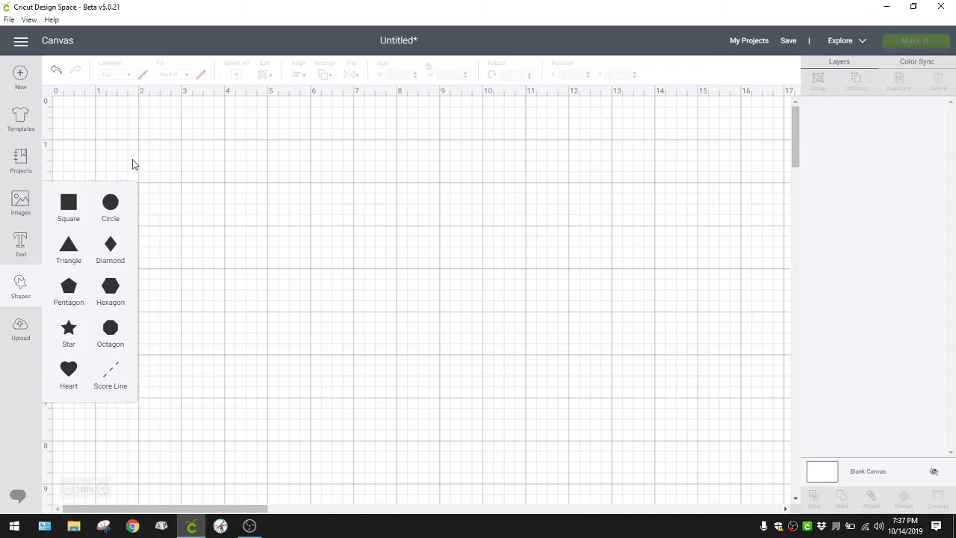
left_click(122, 373)
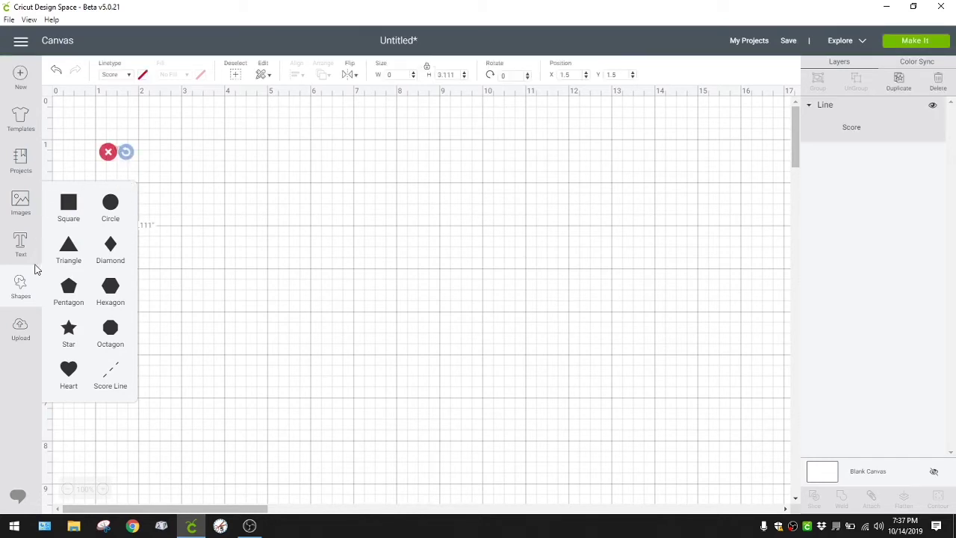
left_click(108, 152)
Insert a square, stretch it with unlocked proportions to about 8.43 by 5.72 inches, and delete it
left_click(68, 205)
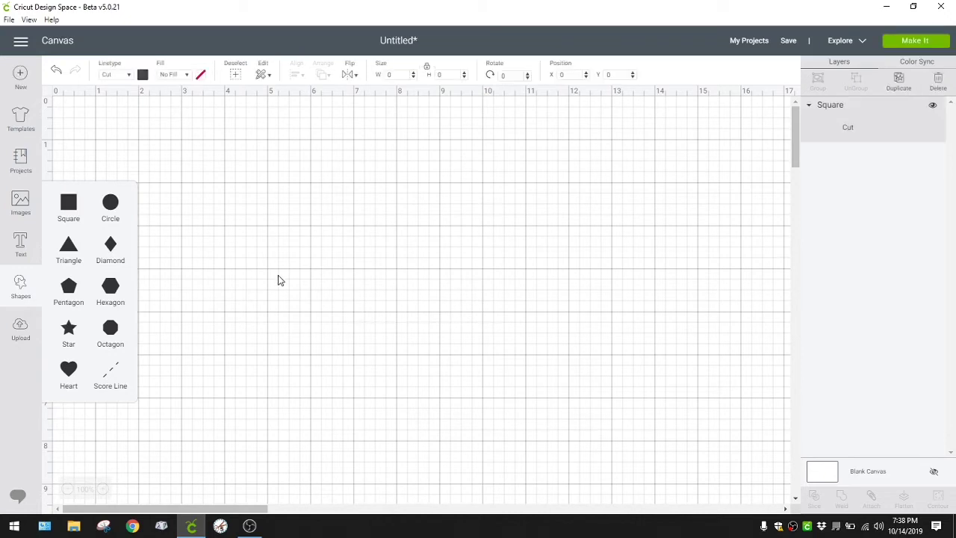
left_click_drag(220, 256, 410, 256)
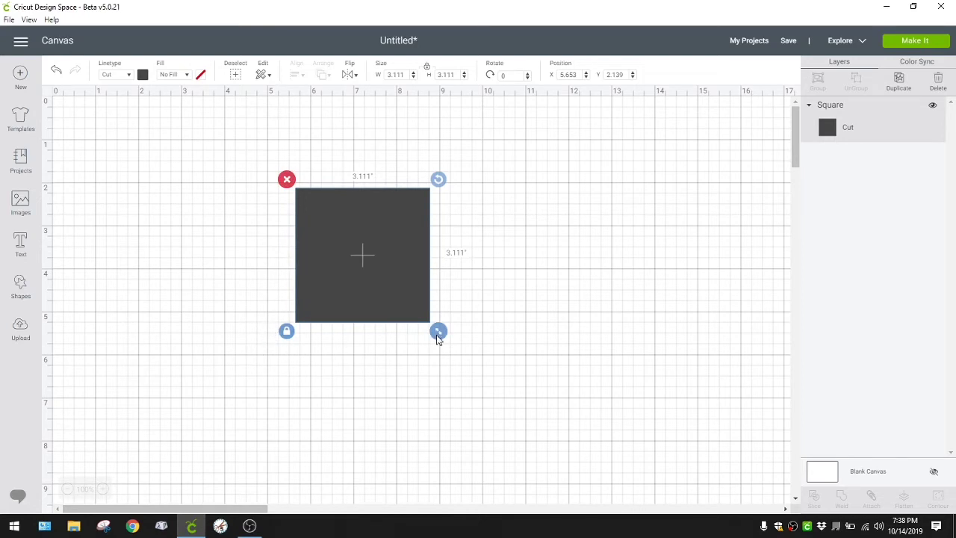
left_click_drag(437, 333, 672, 446)
left_click(287, 356)
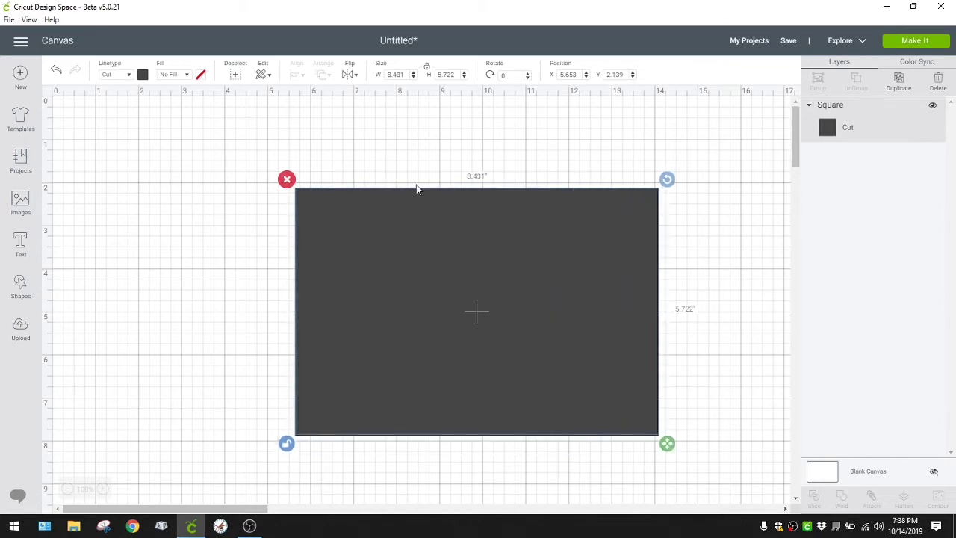
left_click(285, 179)
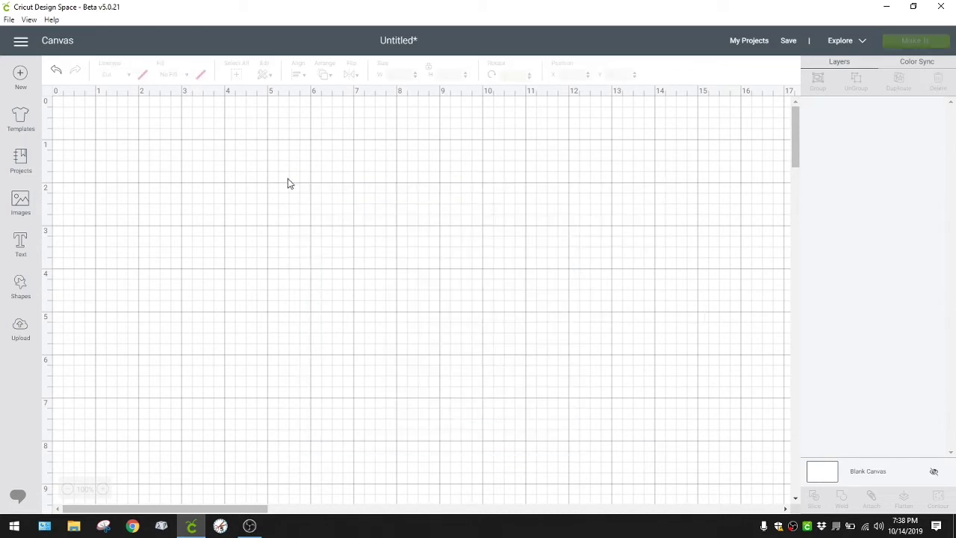
Open the upload page and look through the recently uploaded images
left_click(25, 284)
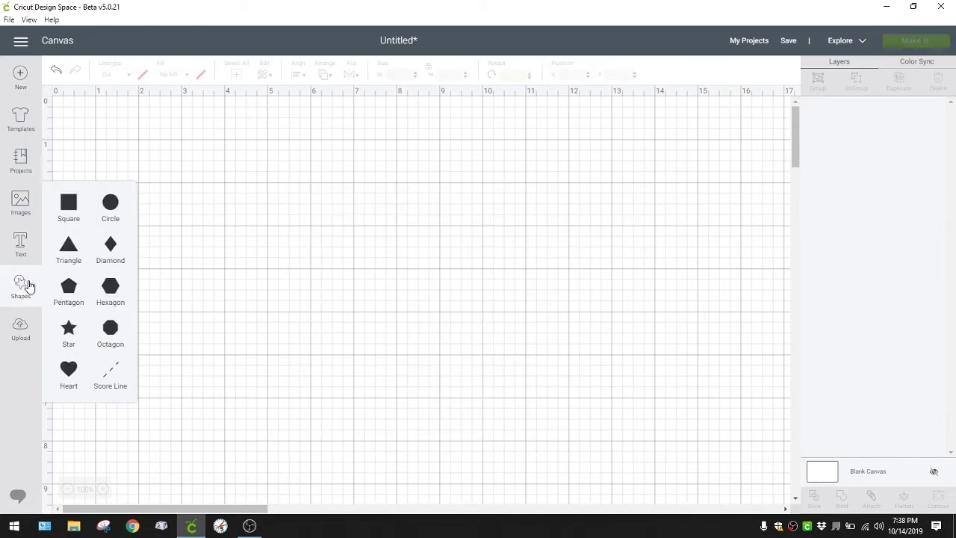
left_click(28, 286)
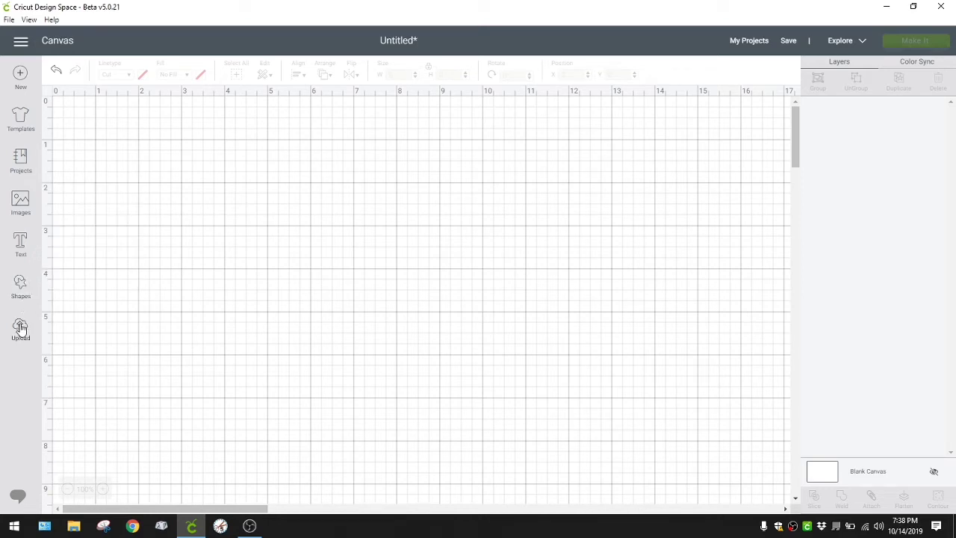
left_click(21, 329)
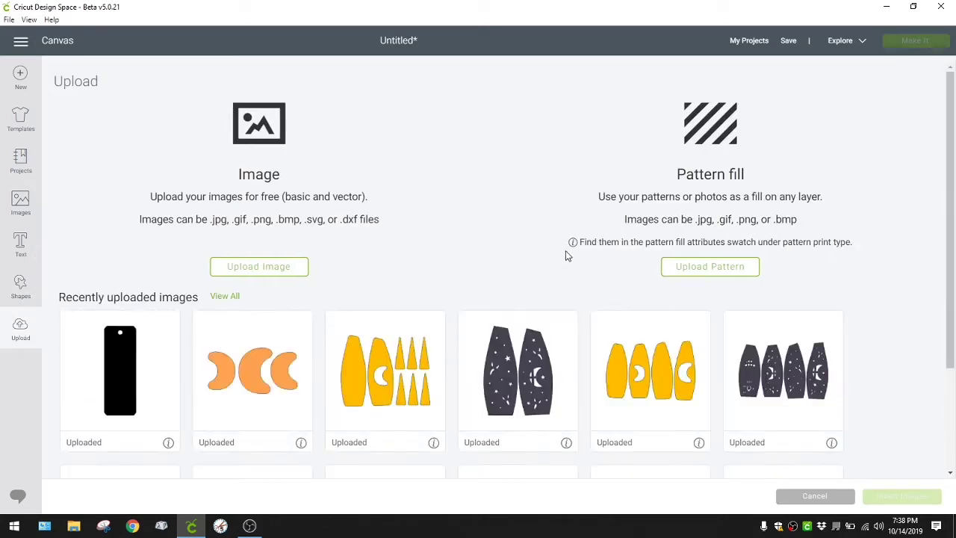
scroll(593, 366, "down", 2)
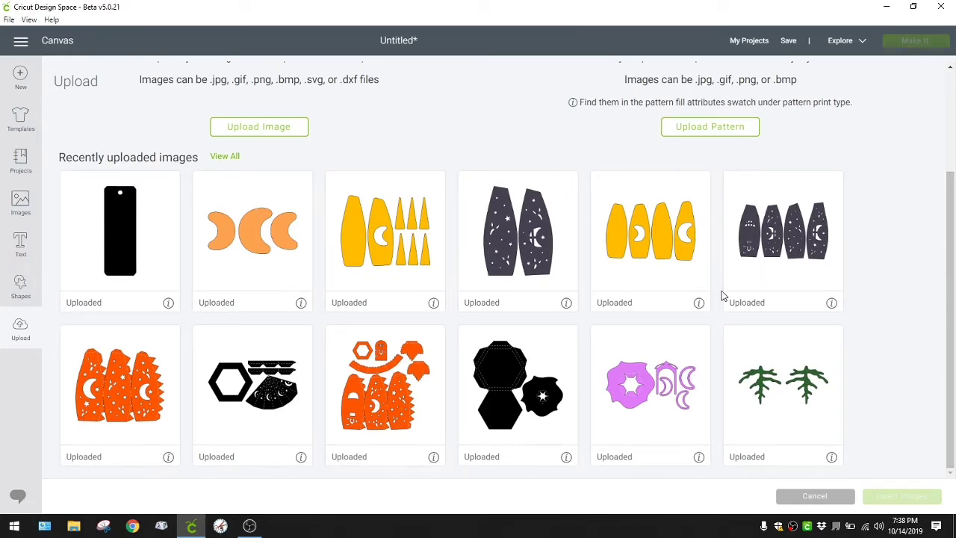
scroll(708, 334, "up", 2)
scroll(705, 334, "up", 1)
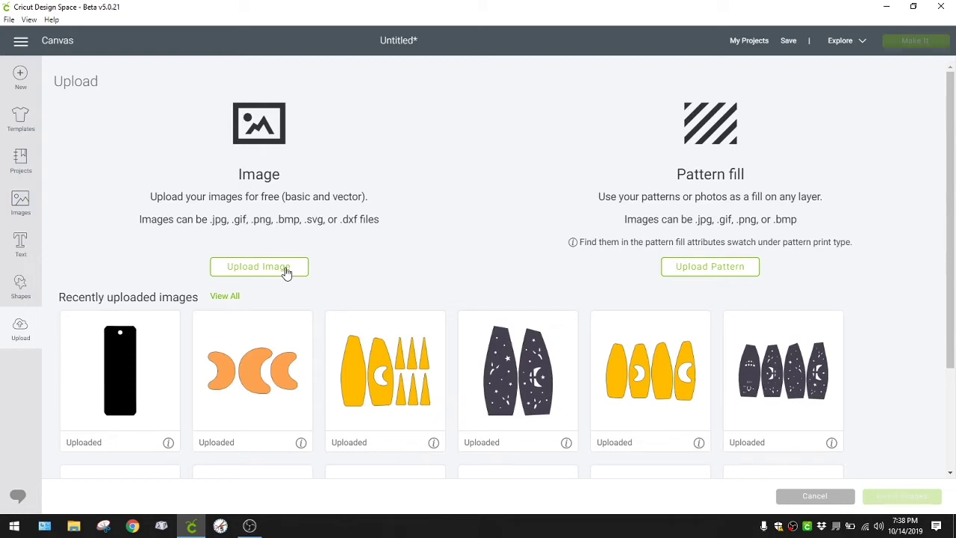
Start an image upload and bring in the rectangle file from the desktop
left_click(286, 269)
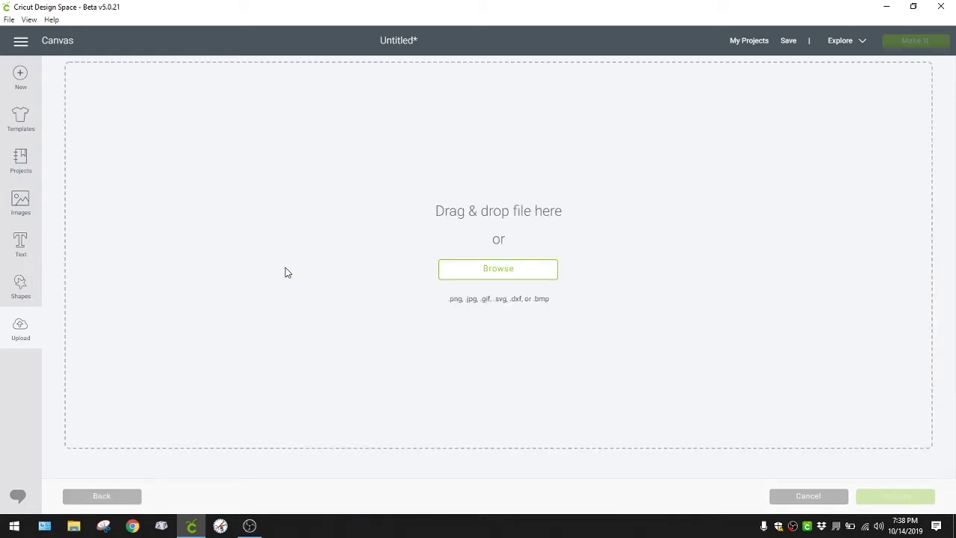
left_click(485, 273)
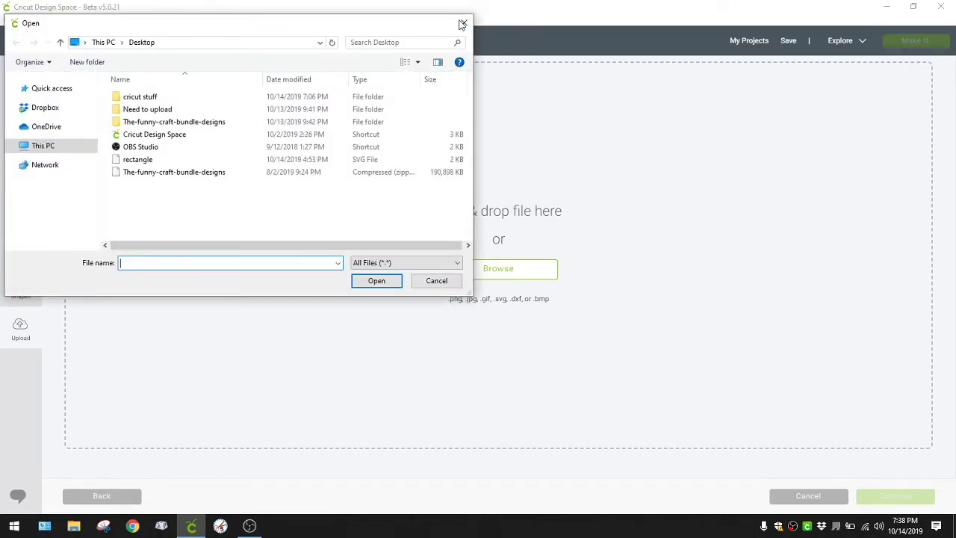
left_click(462, 24)
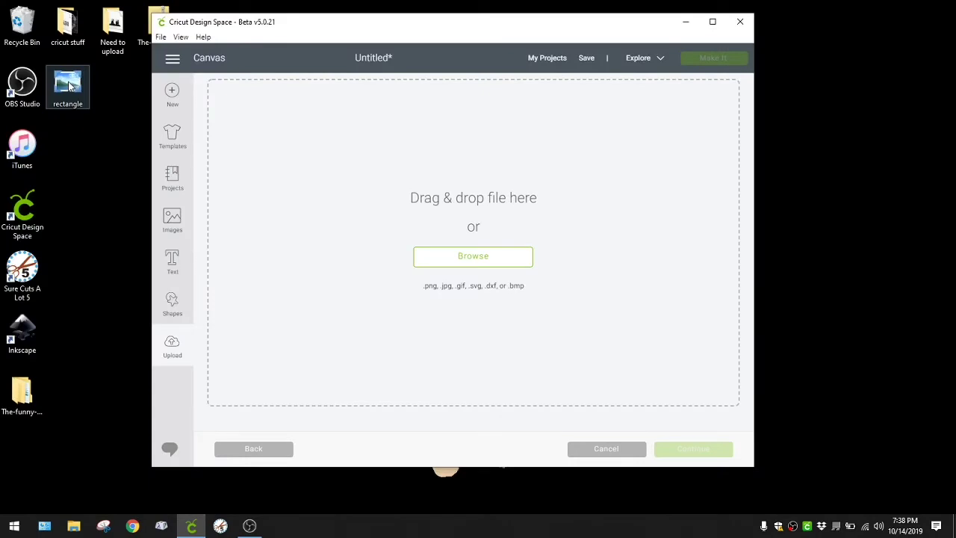
left_click_drag(69, 87, 379, 252)
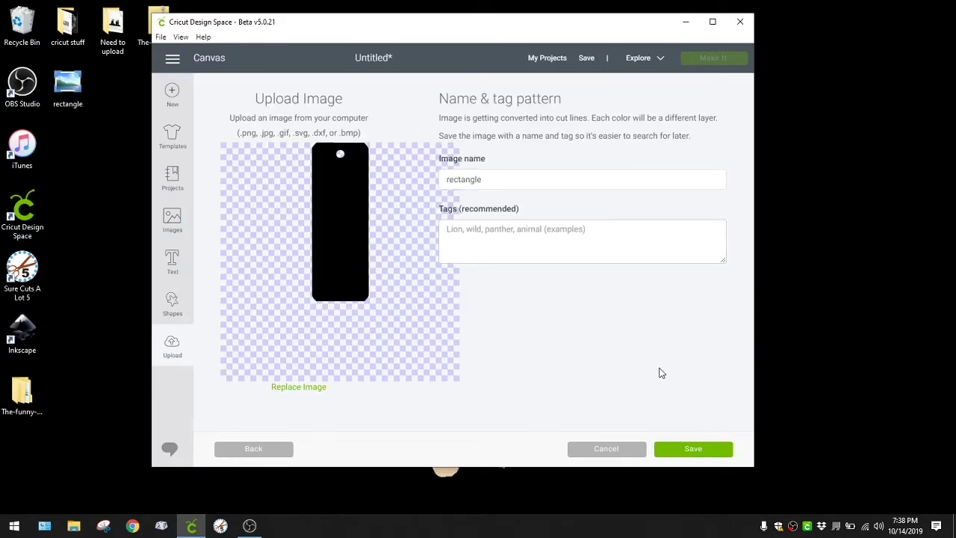
Save the uploaded image under the name rectangle, then return to the canvas with the window maximized
left_click(493, 176)
left_click(480, 212)
left_click_drag(516, 184, 428, 181)
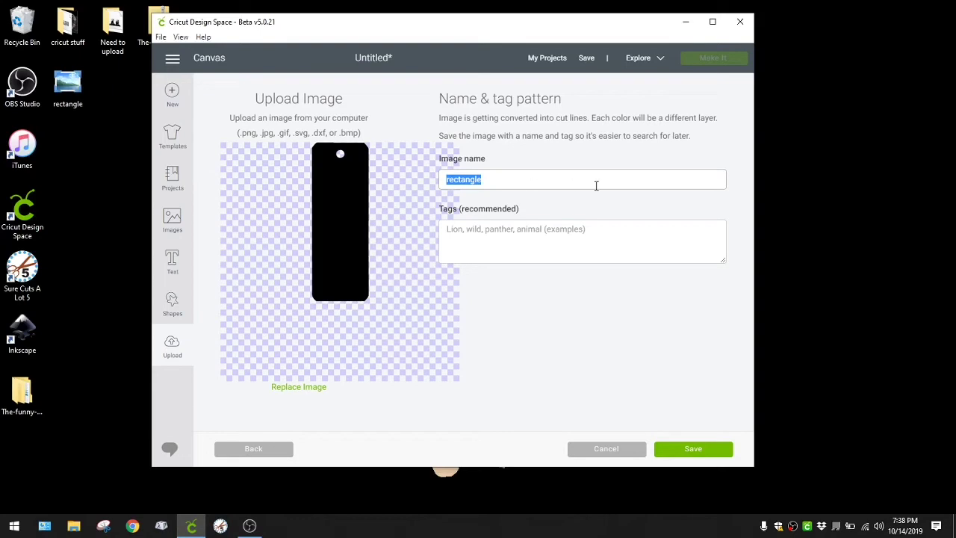
left_click(704, 459)
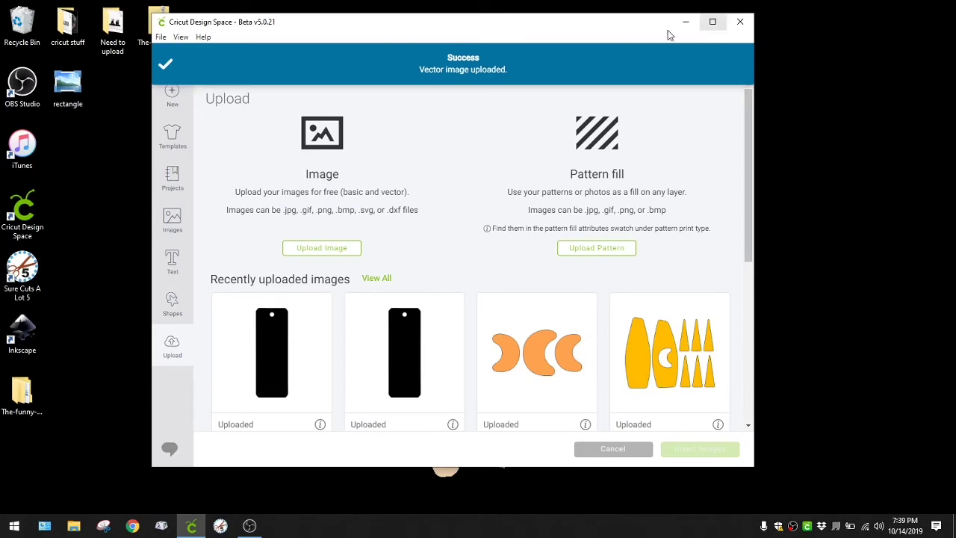
left_click_drag(601, 26, 631, 6)
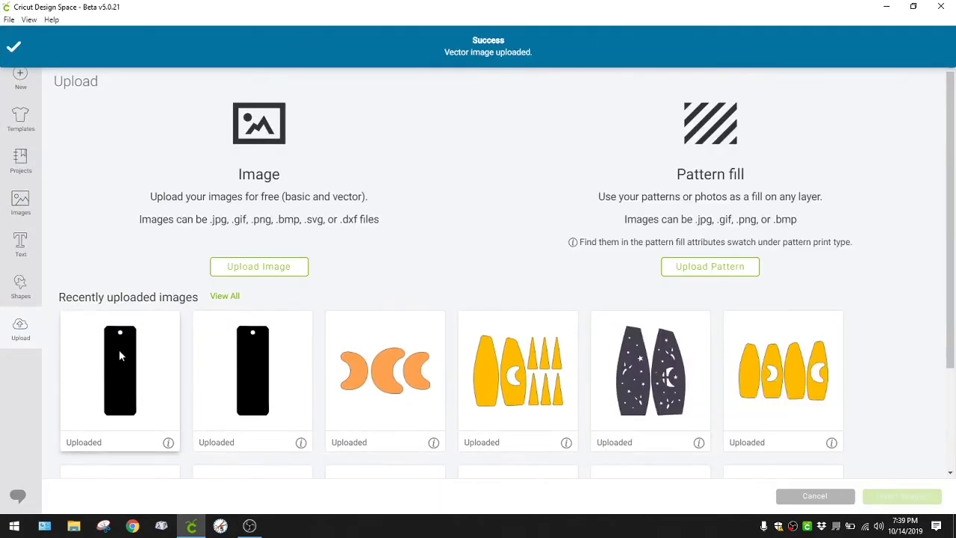
left_click(20, 325)
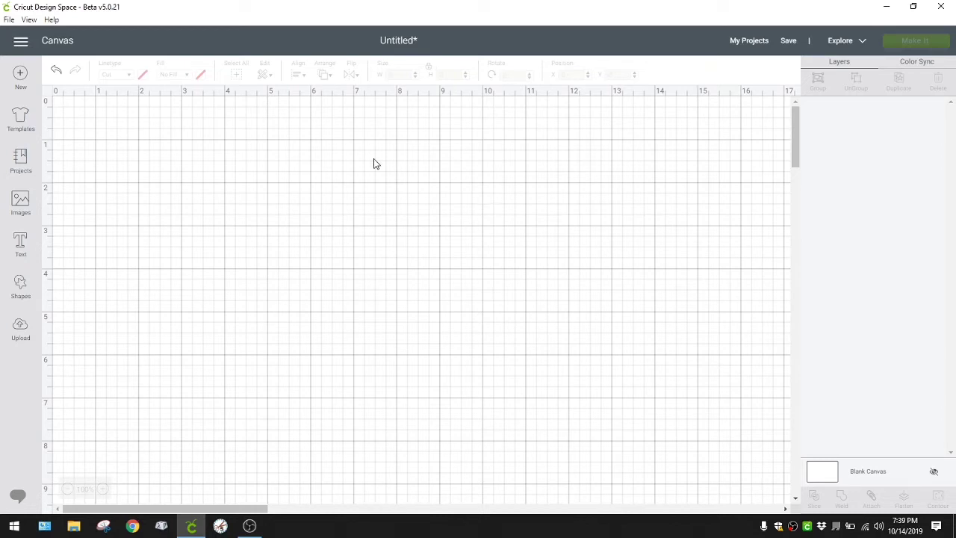
Clear the christmas search in the image library and open the Fall category
left_click(21, 203)
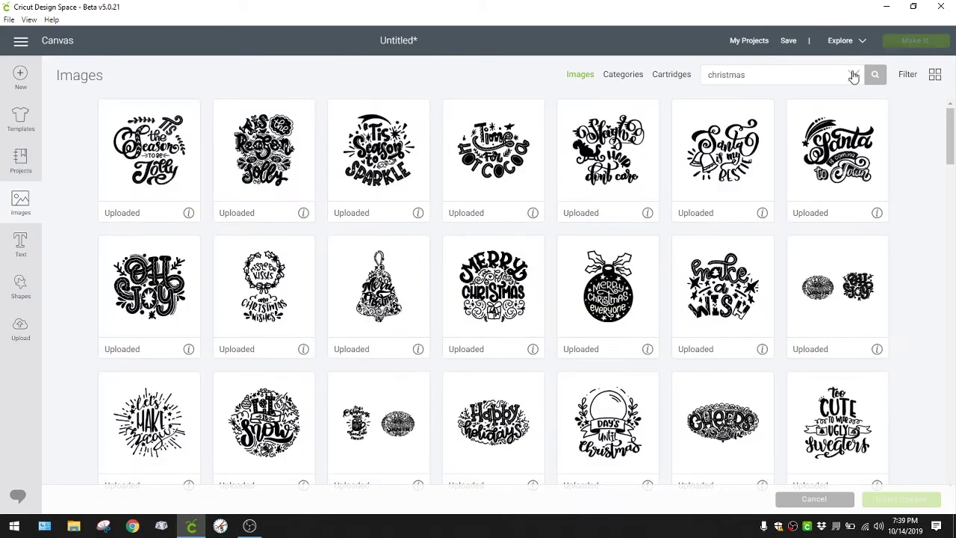
left_click(852, 75)
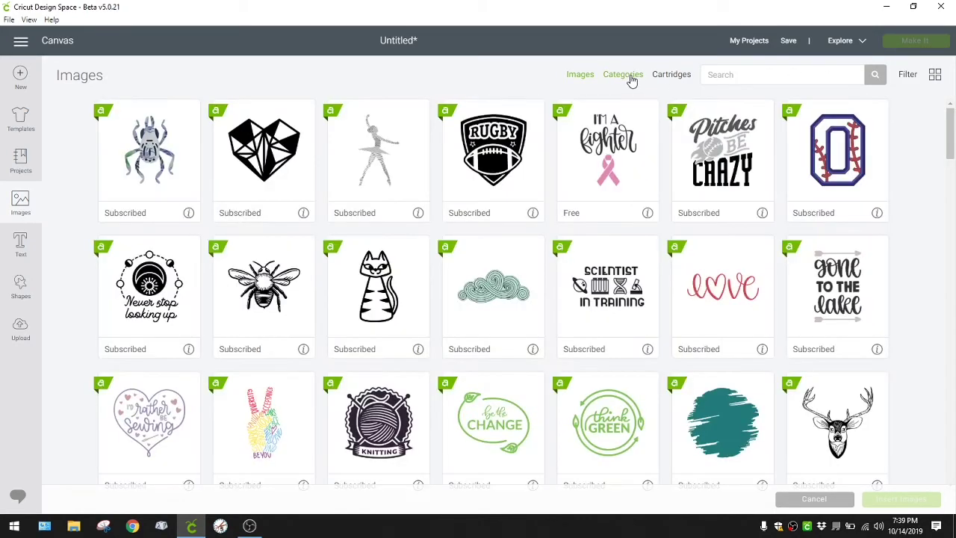
left_click(632, 80)
scroll(609, 340, "down", 6)
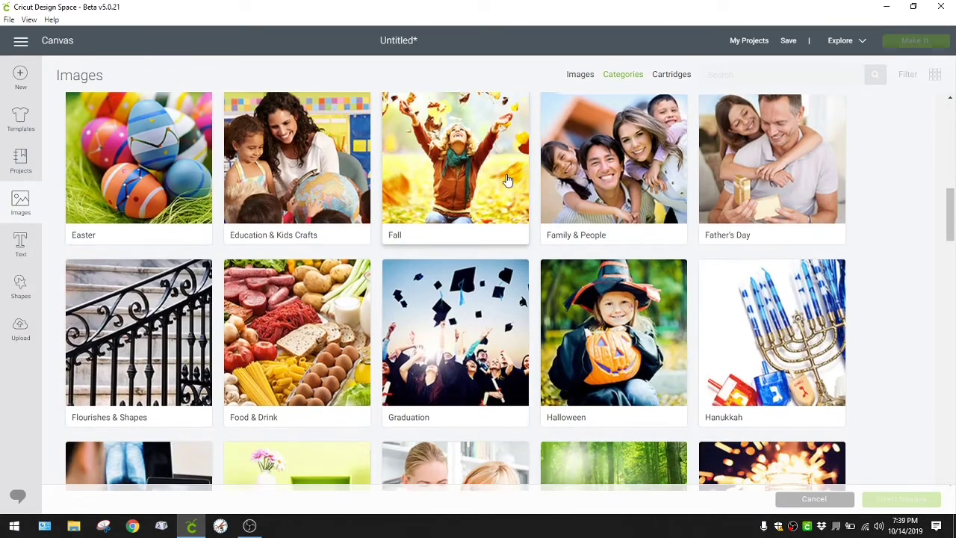
left_click(506, 180)
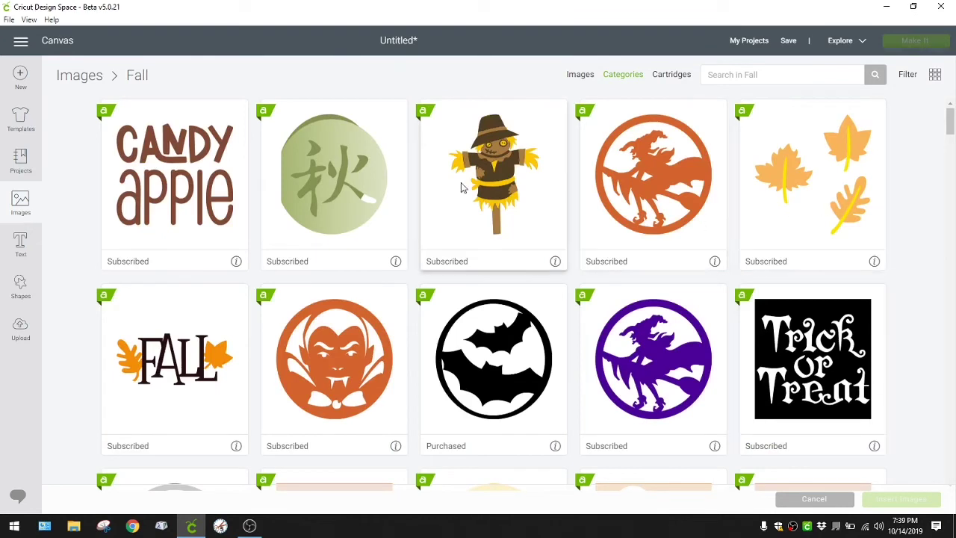
Insert the FALL lettering image with orange leaves and move it to about X 1.61, Y 1.79 inches on the canvas
scroll(312, 395, "down", 1)
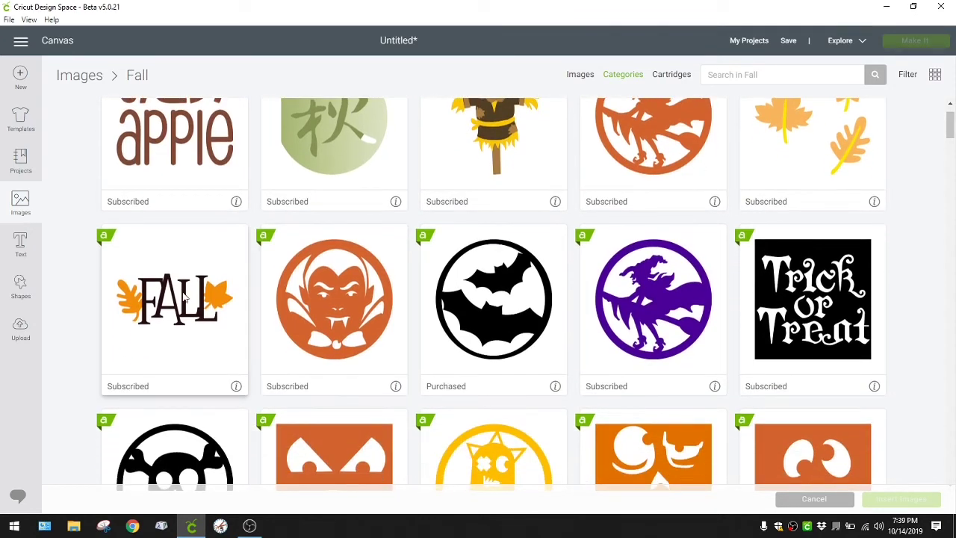
left_click(185, 297)
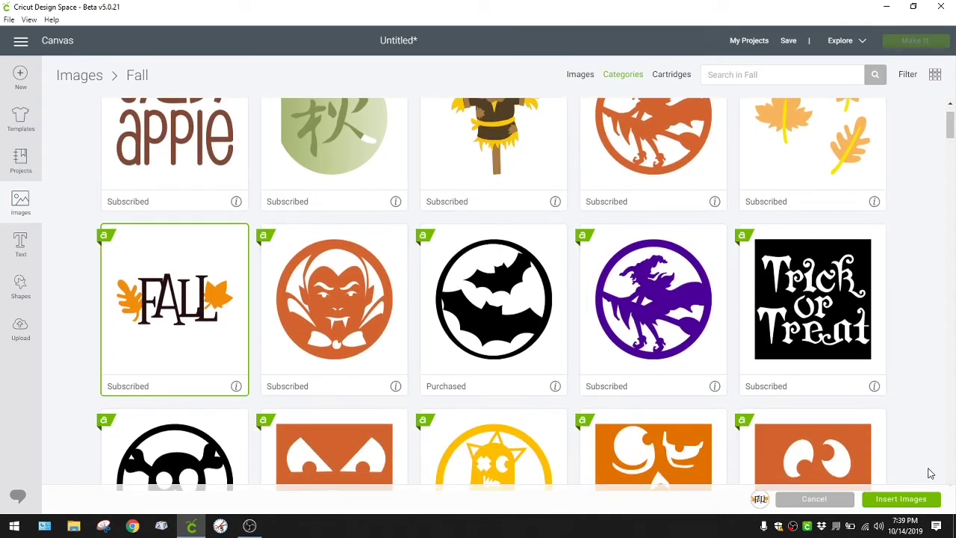
left_click(911, 503)
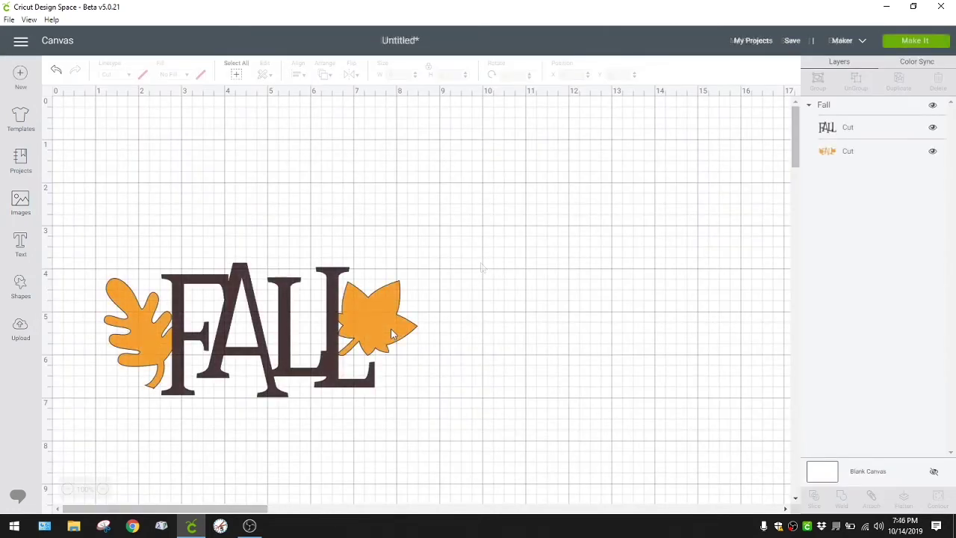
left_click_drag(392, 334, 413, 230)
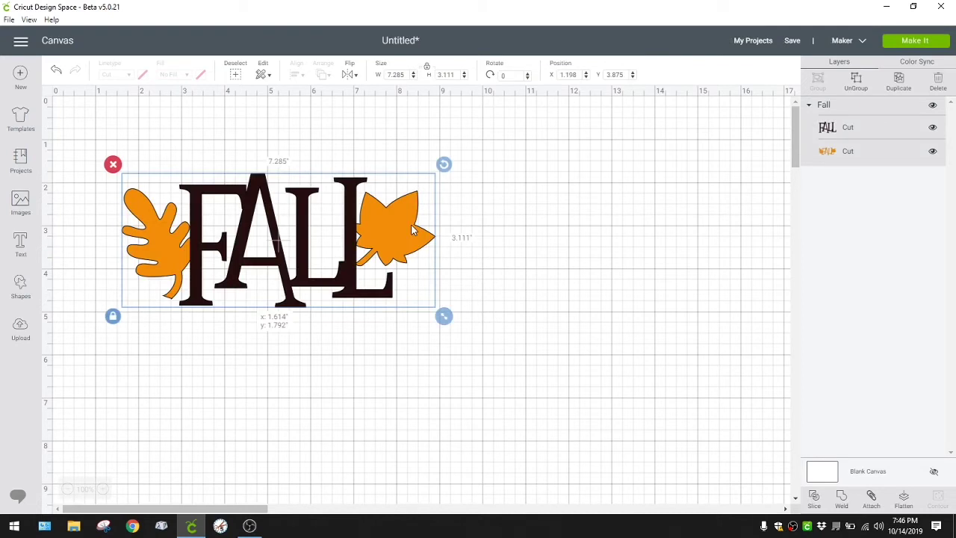
left_click(417, 230)
left_click(417, 231)
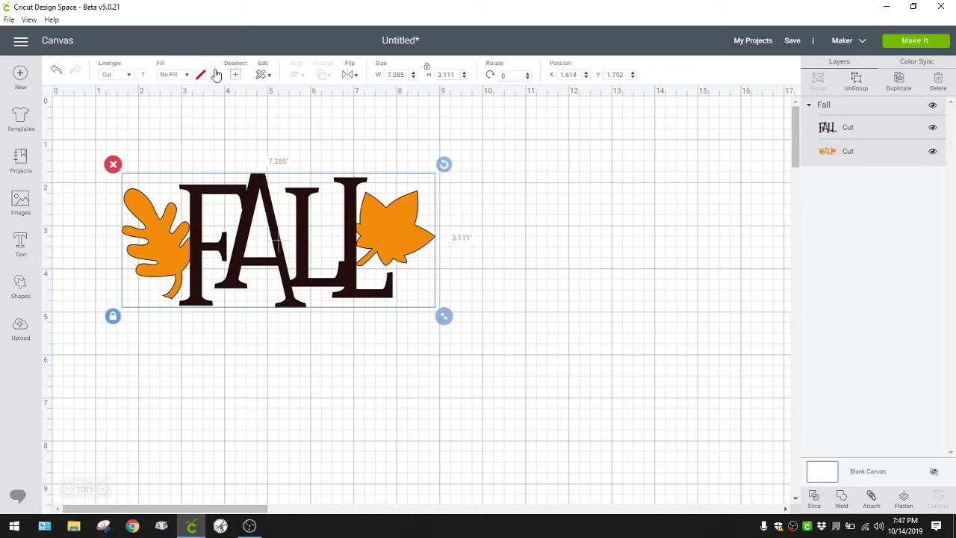
Try the Engrave, Draw and Score linetypes on the whole FALL image
left_click(128, 74)
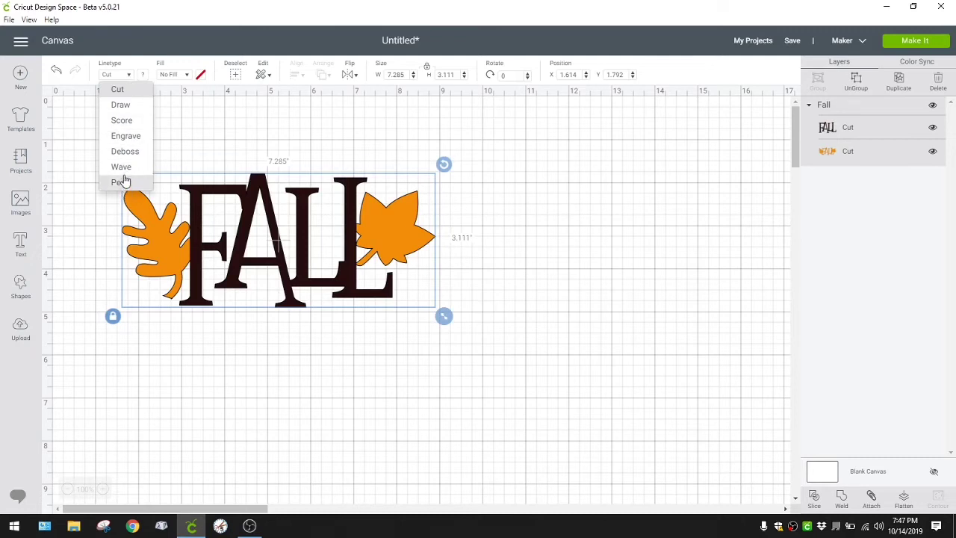
left_click(135, 144)
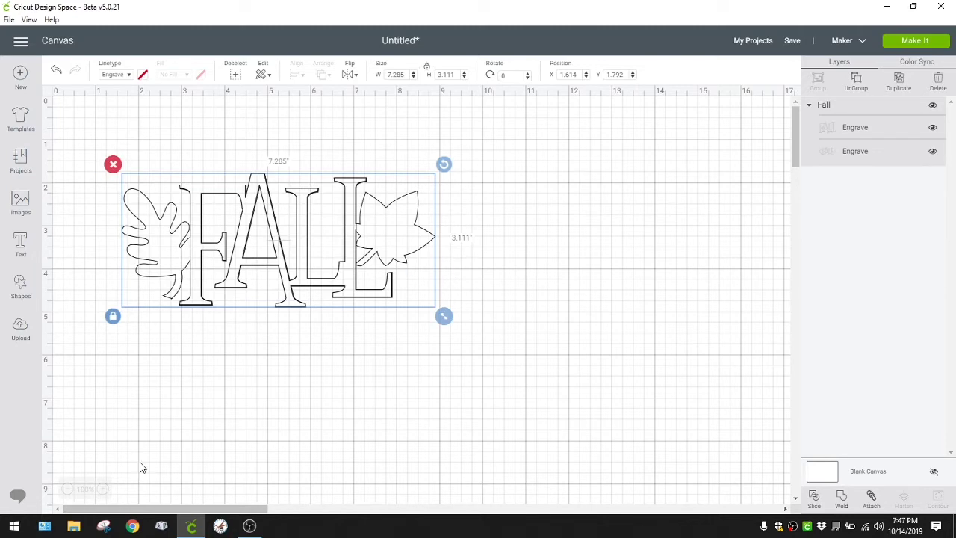
left_click(130, 76)
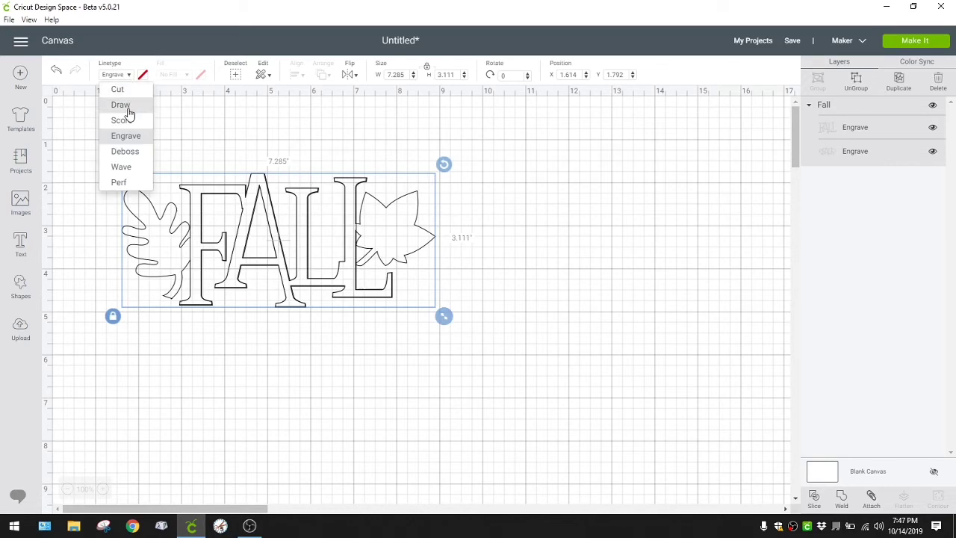
left_click(120, 105)
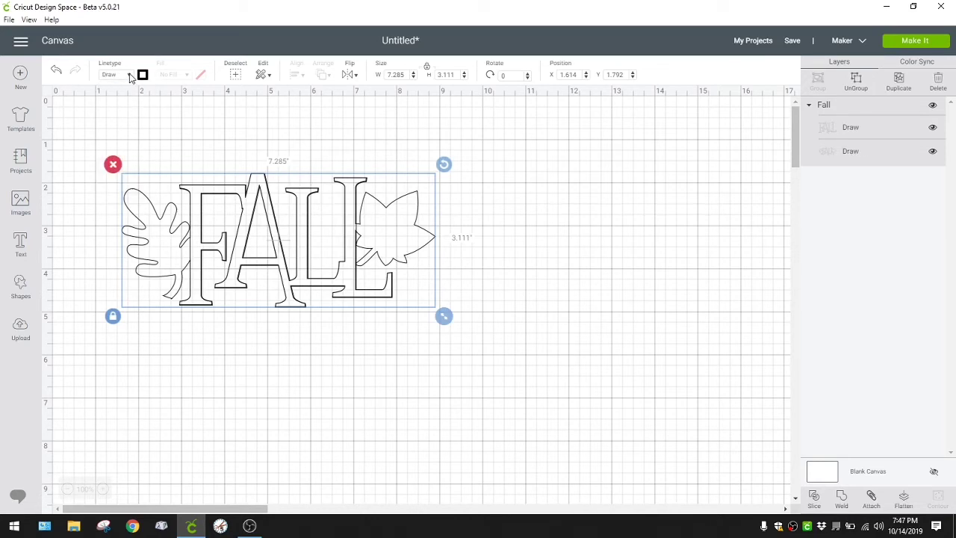
left_click(130, 75)
left_click(127, 122)
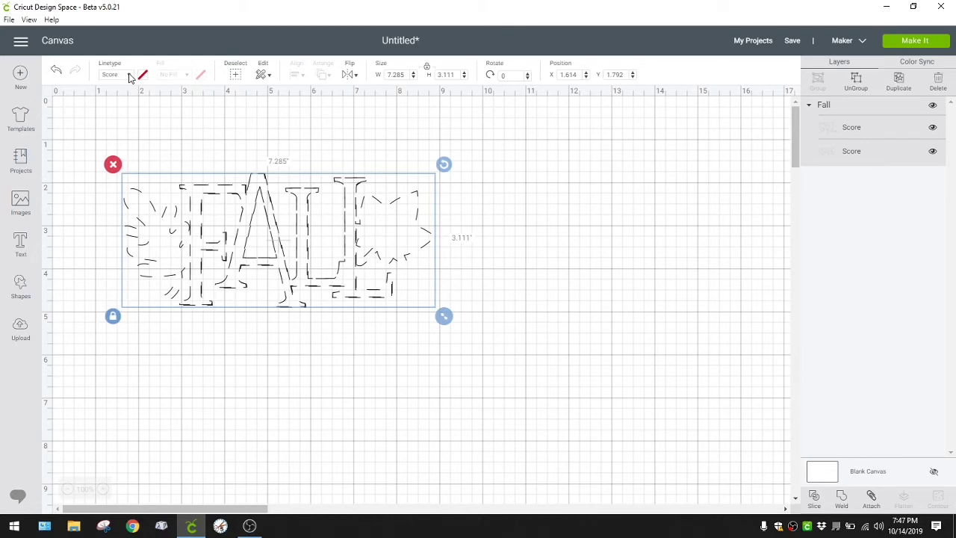
Try the Deboss, Wave and Perf linetypes on the whole FALL image
left_click(129, 78)
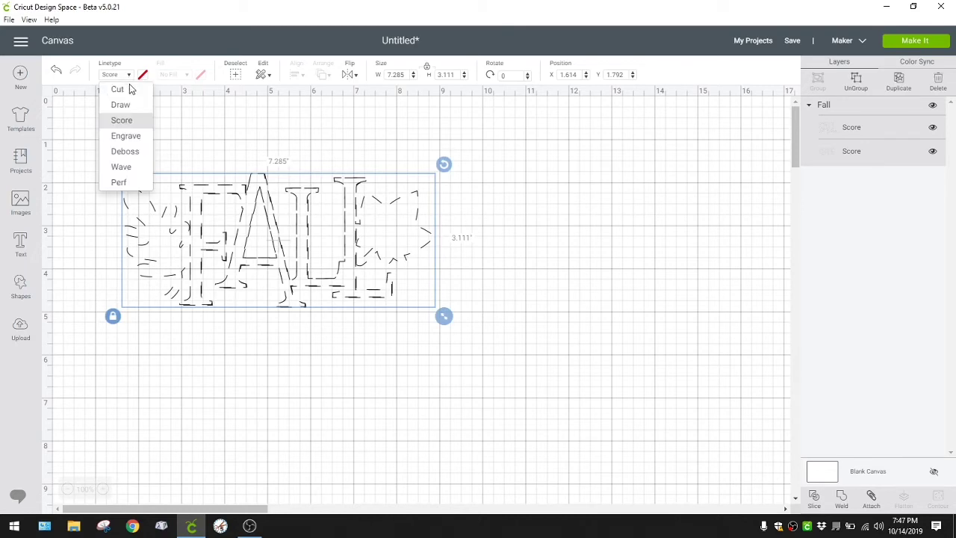
left_click(131, 152)
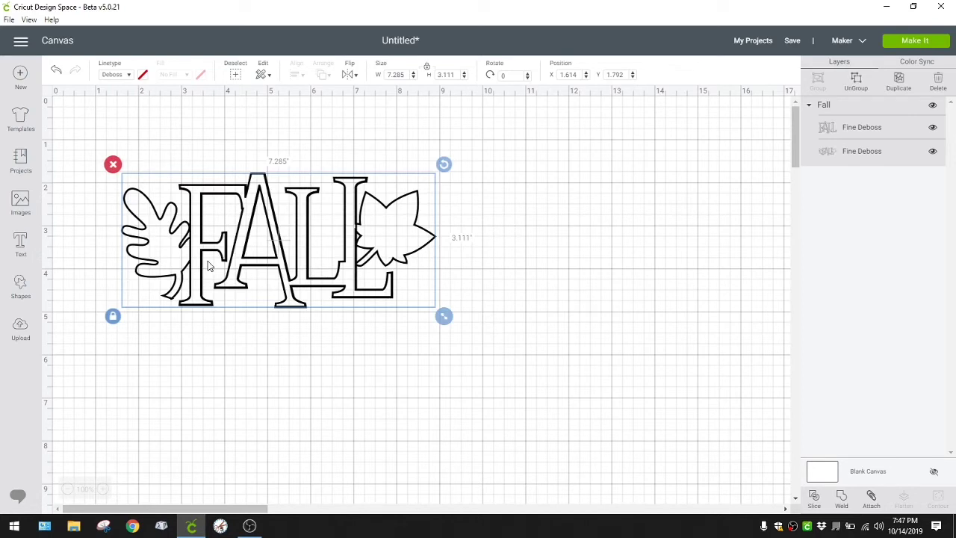
left_click(129, 74)
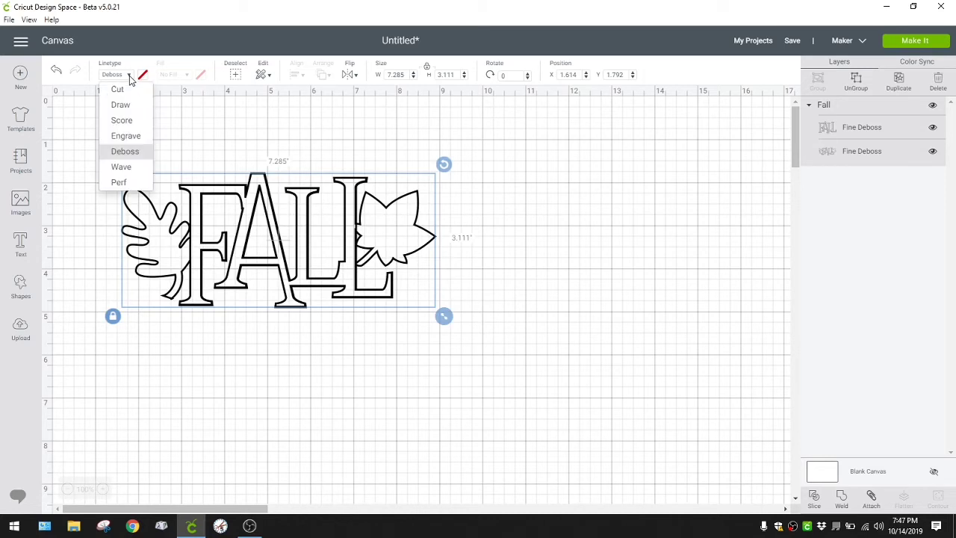
left_click(133, 167)
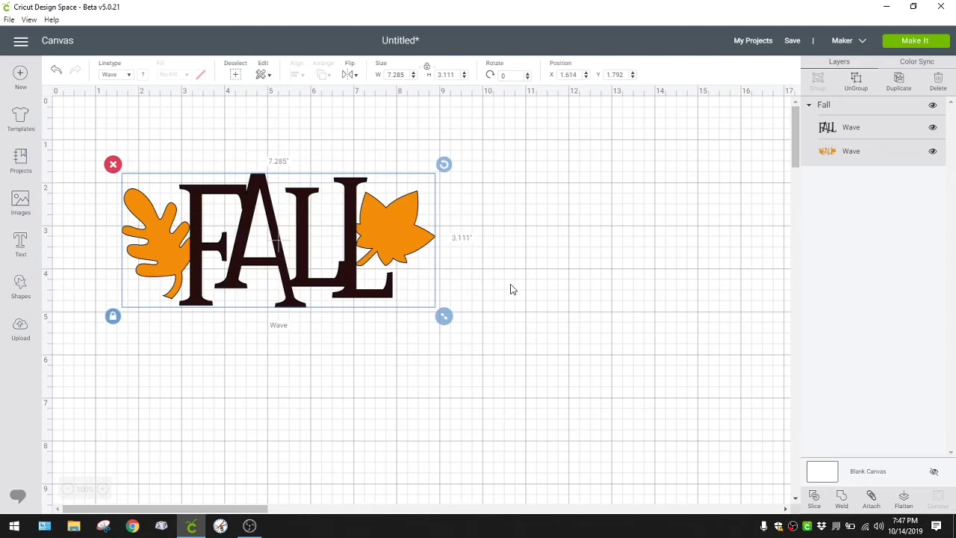
left_click(129, 77)
left_click(150, 182)
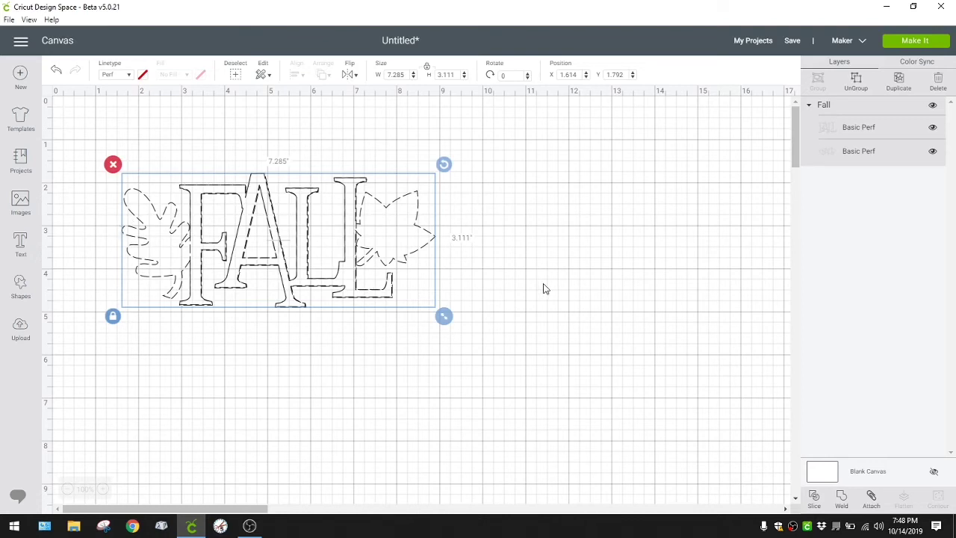
Set the FALL image's linetype back to Cut and leave the image selected
left_click(128, 76)
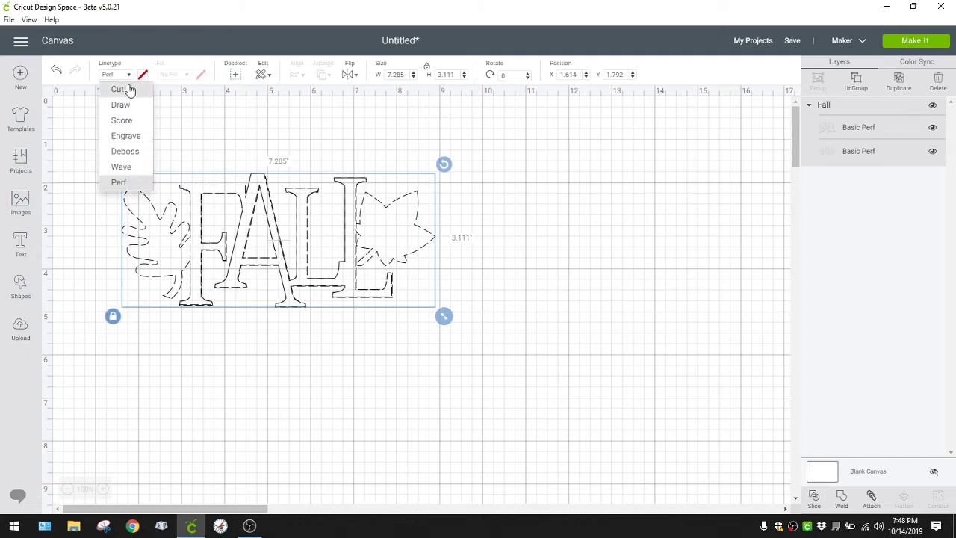
left_click(129, 89)
left_click(130, 77)
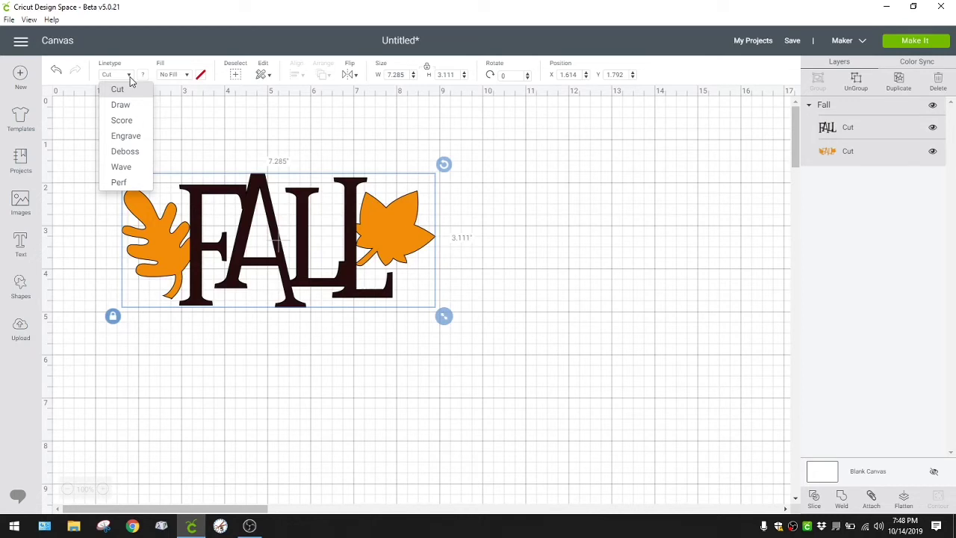
left_click(595, 370)
left_click(352, 262)
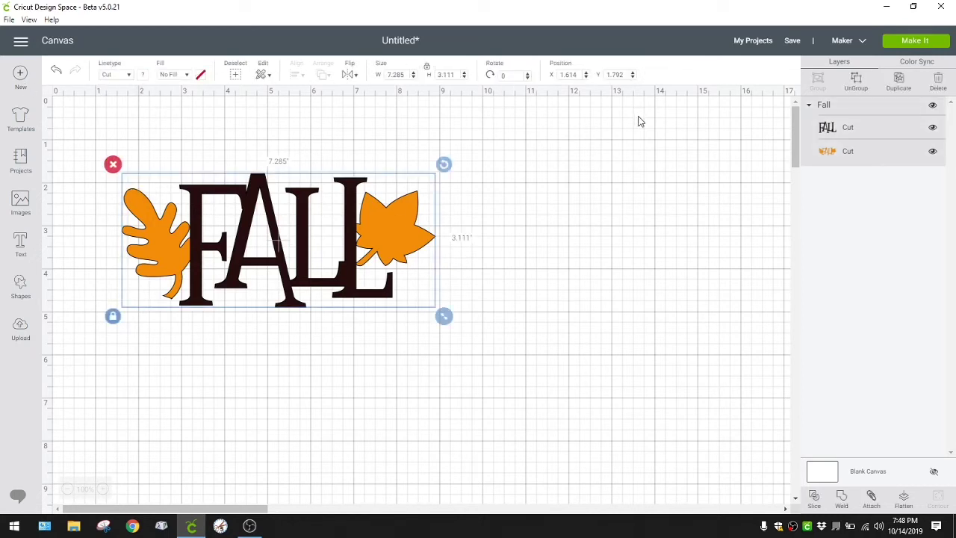
Move the FALL image to about X 3.35, Y 1.90 inches, and briefly hide and show its dark lettering layer
left_click(349, 74)
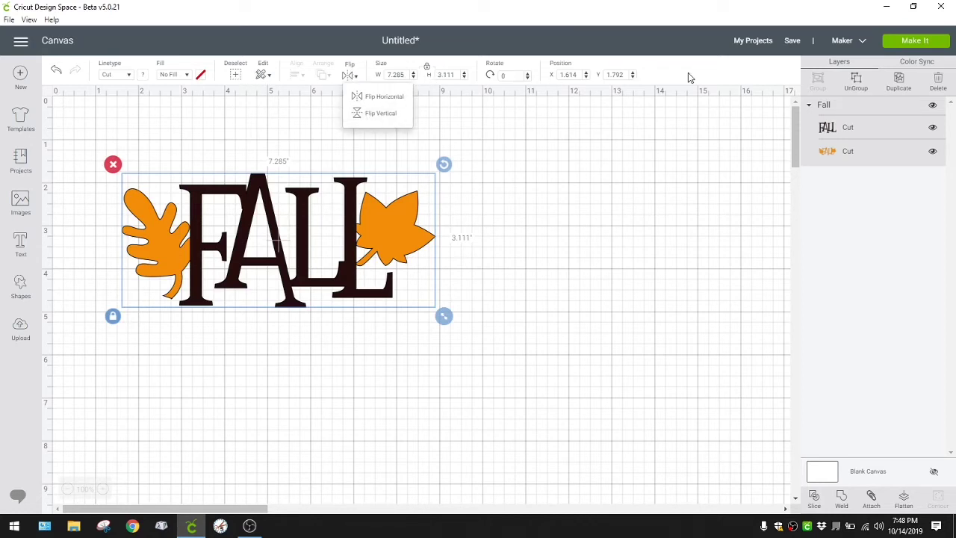
left_click_drag(331, 216, 396, 239)
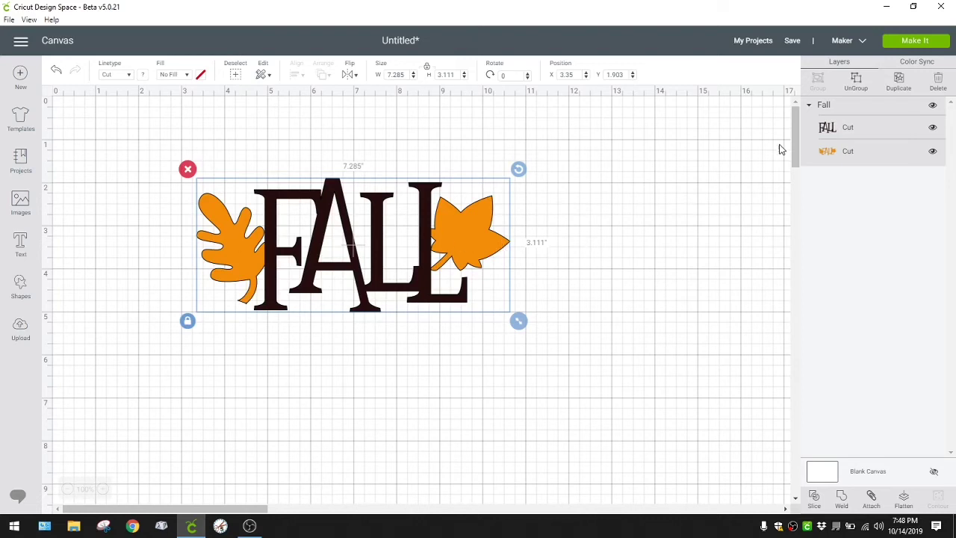
left_click(932, 130)
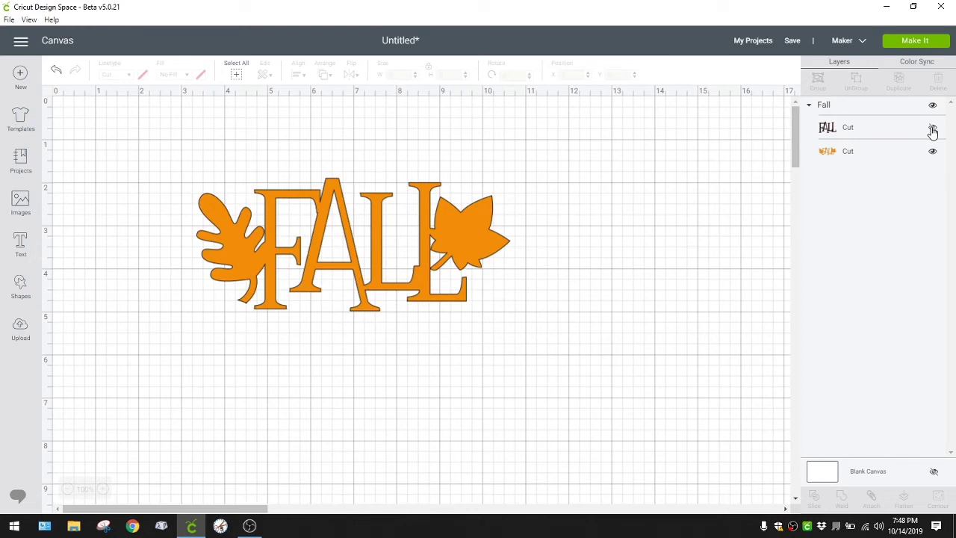
left_click(932, 130)
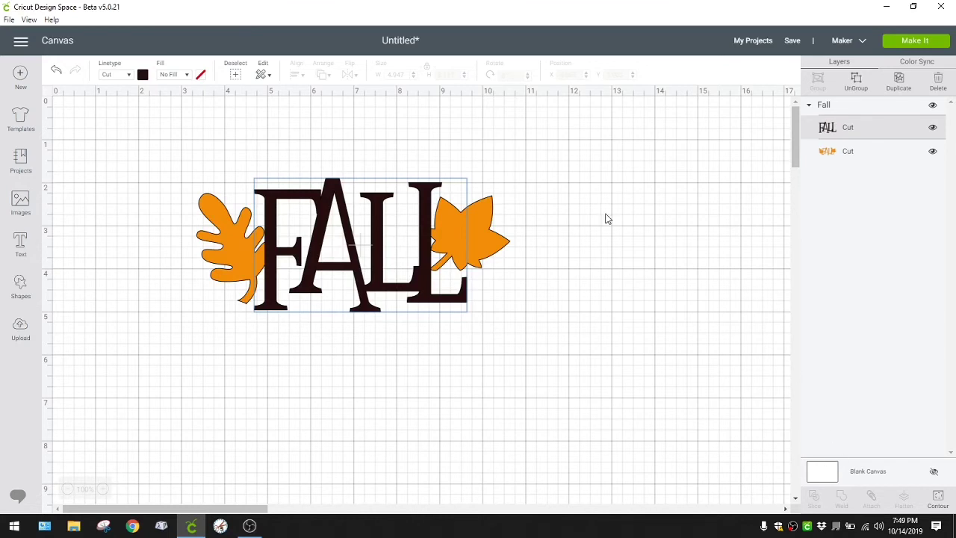
Slice the FALL image's lettering and leaf layers and pull the resulting pieces apart on the canvas
left_click(126, 181)
left_click_drag(133, 165, 559, 355)
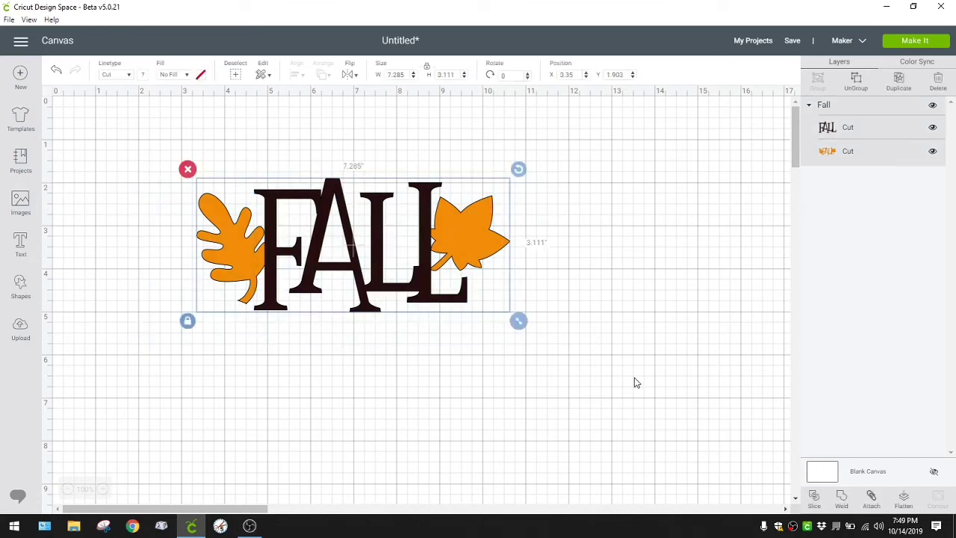
left_click(815, 498)
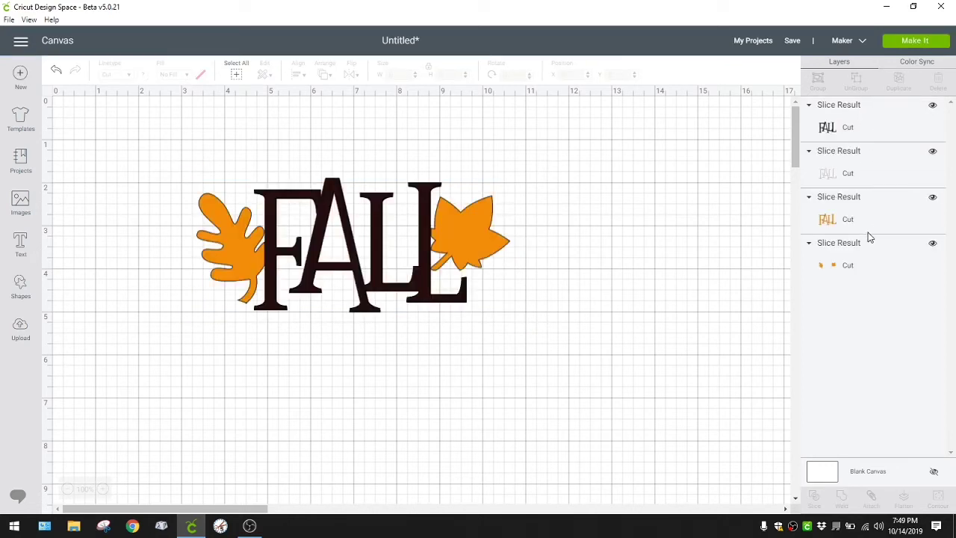
left_click_drag(433, 249, 431, 309)
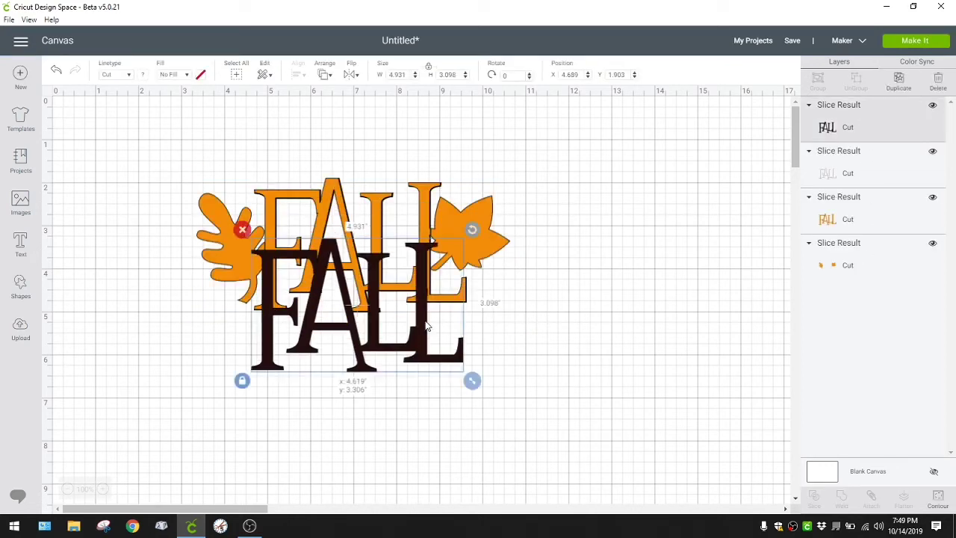
left_click_drag(492, 221, 727, 196)
left_click_drag(204, 230, 143, 271)
left_click(352, 285)
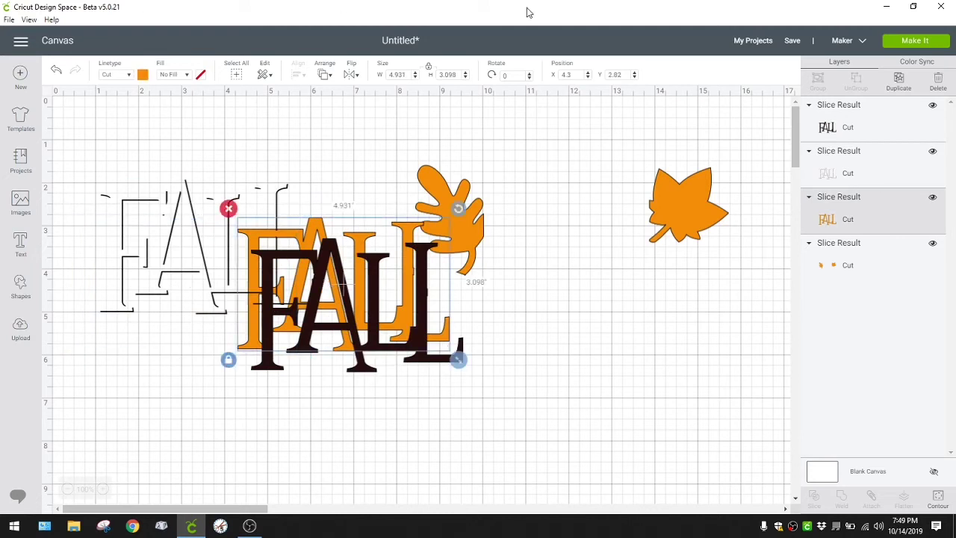
Undo the moves of the sliced pieces and the slice itself
left_click(57, 71)
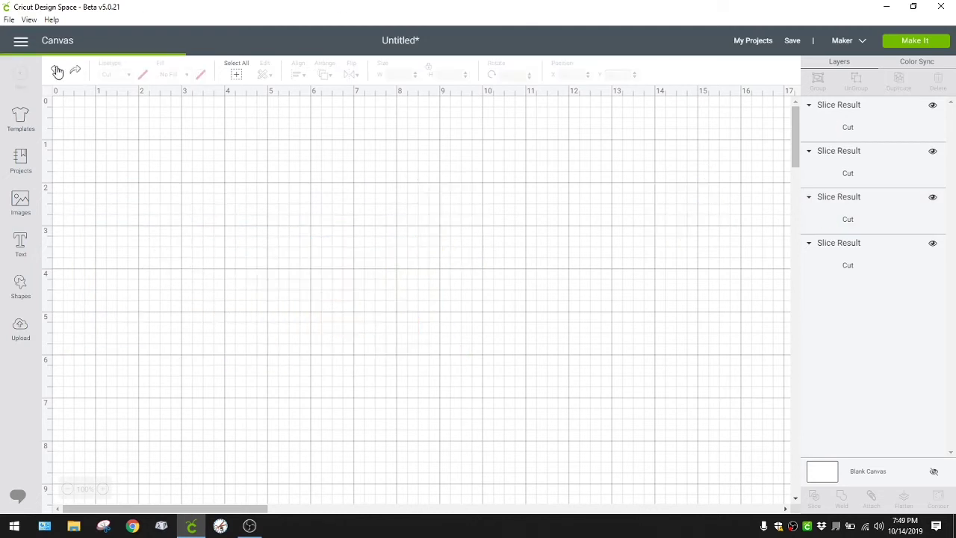
left_click(57, 70)
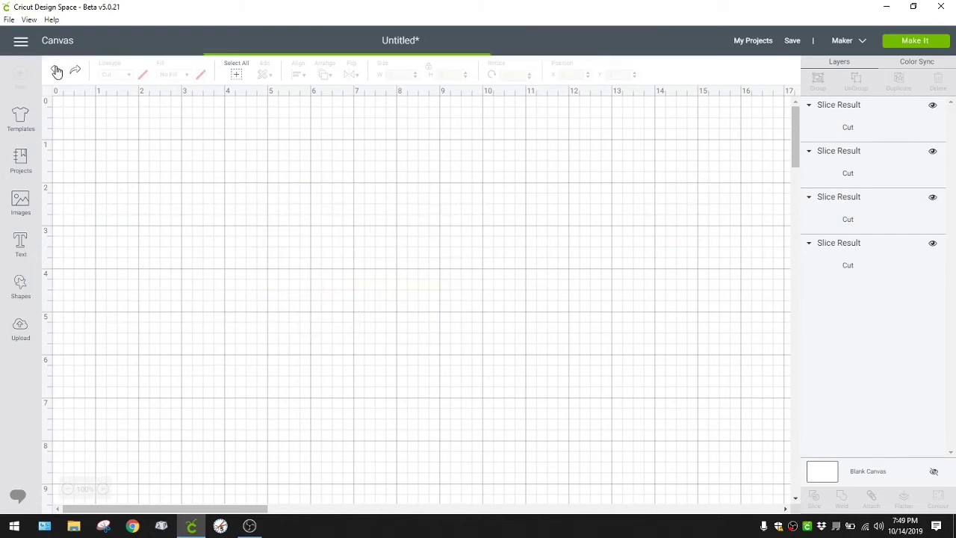
left_click(57, 71)
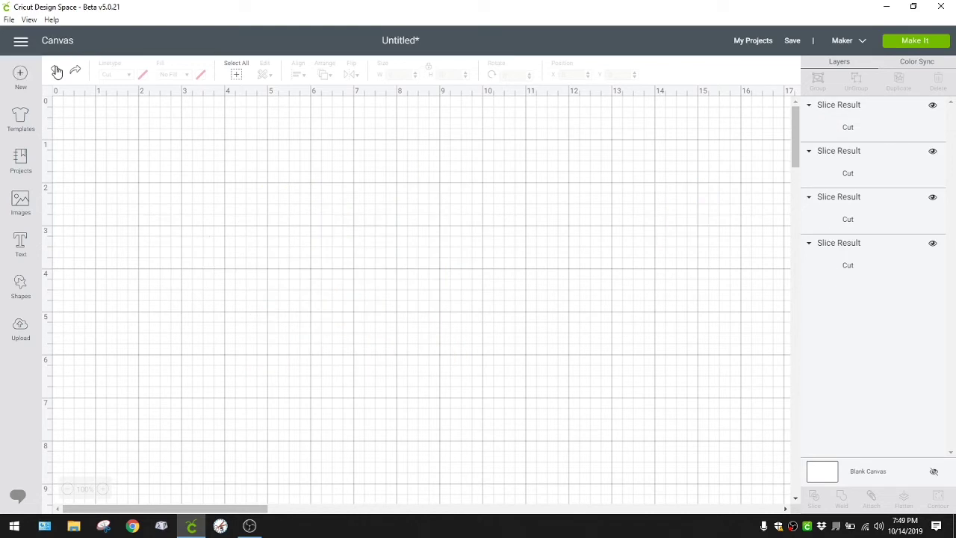
left_click(56, 71)
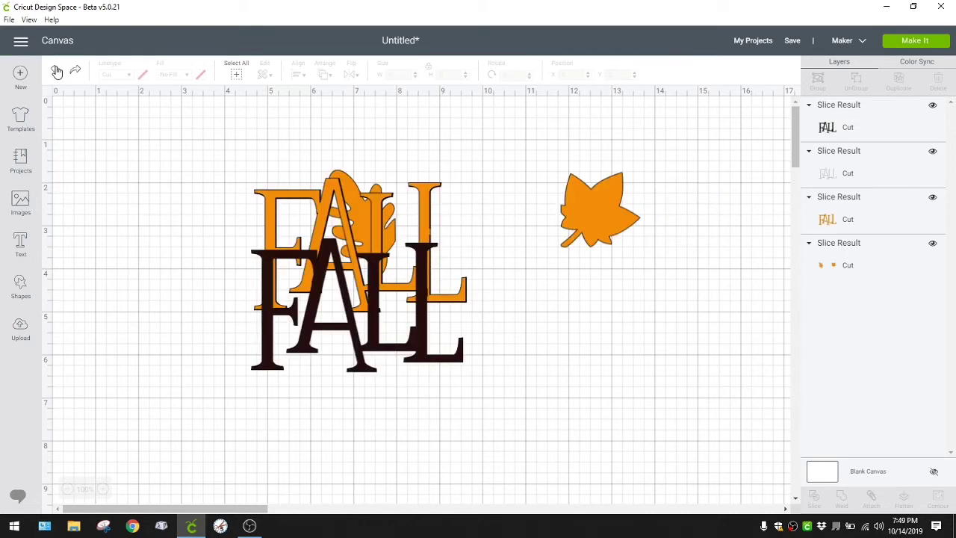
left_click(57, 71)
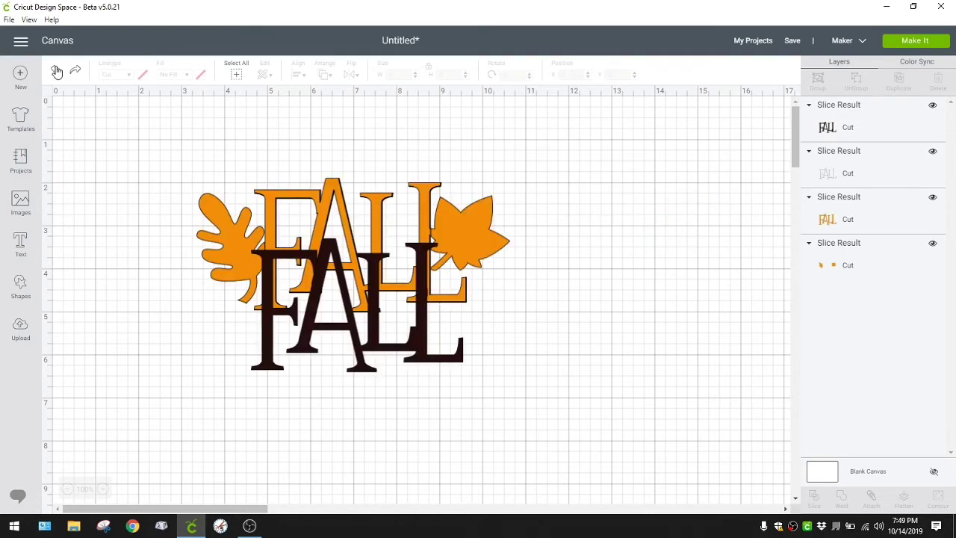
left_click(57, 71)
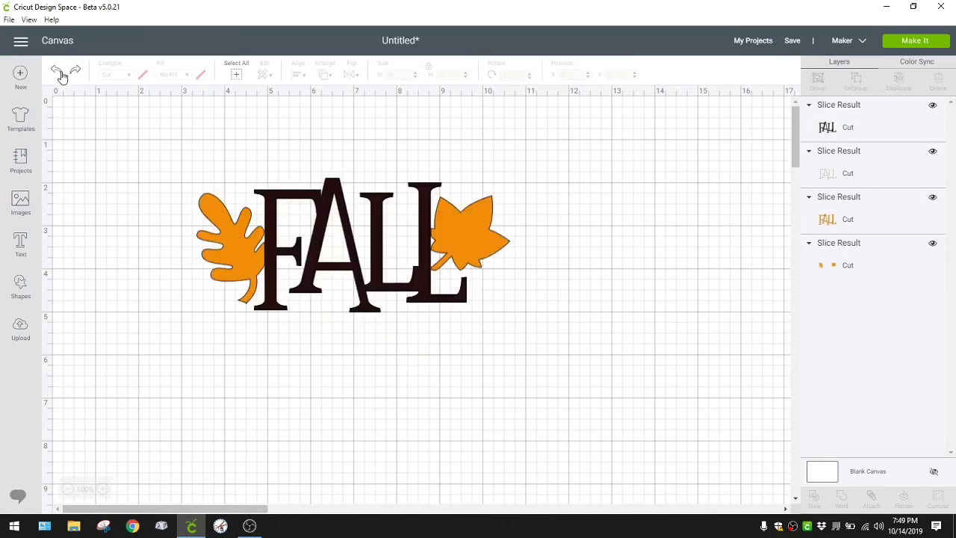
left_click(56, 71)
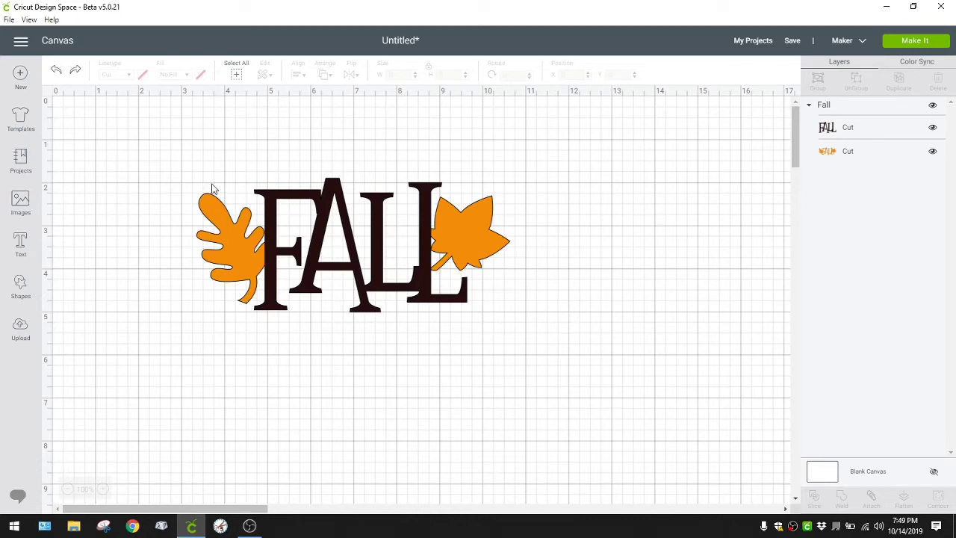
Try welding the FALL image's two layers into one shape, and undo the weld and the shape's move
left_click_drag(177, 152, 610, 378)
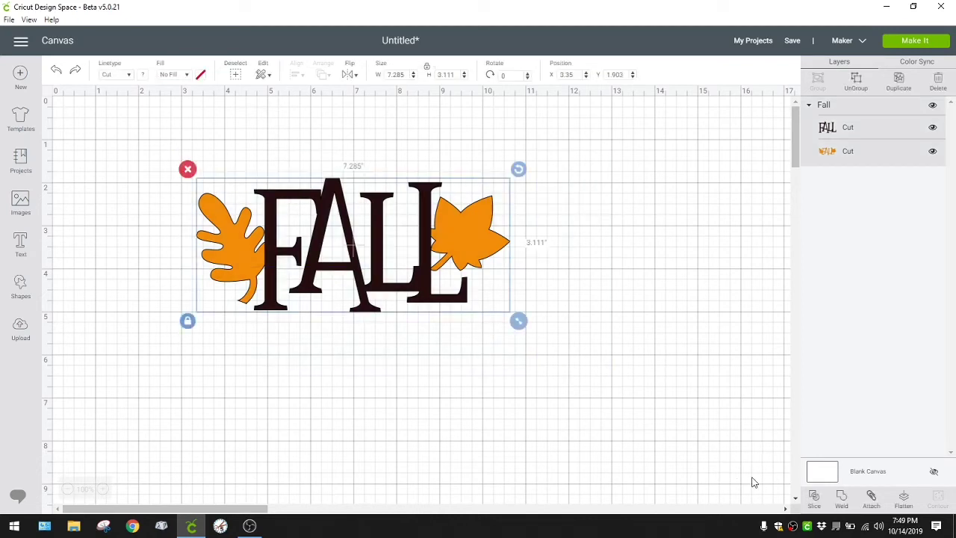
left_click(841, 498)
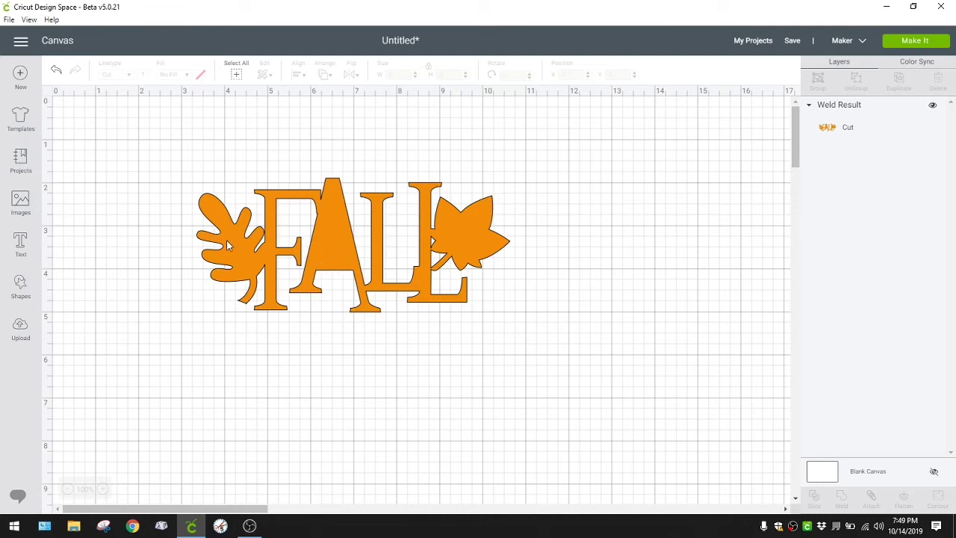
left_click_drag(258, 244, 275, 272)
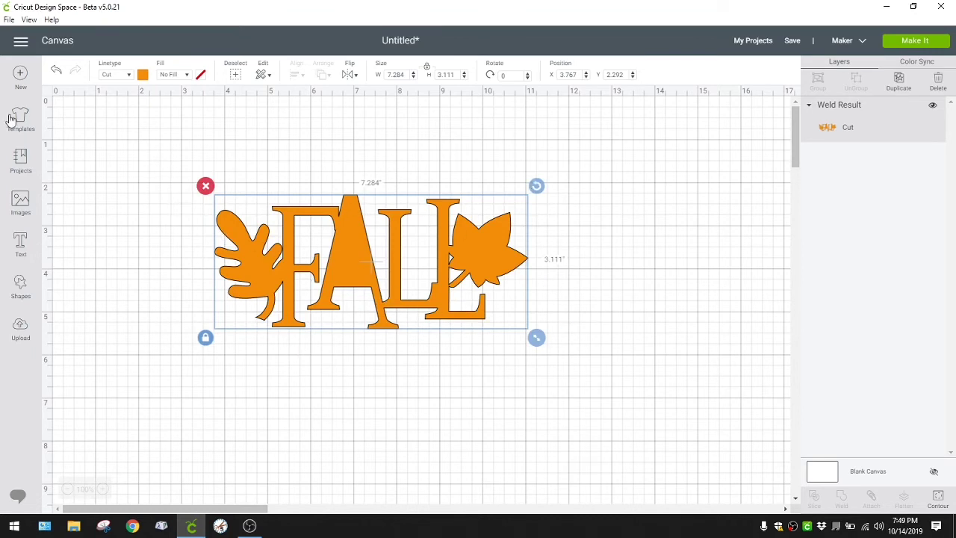
left_click(55, 73)
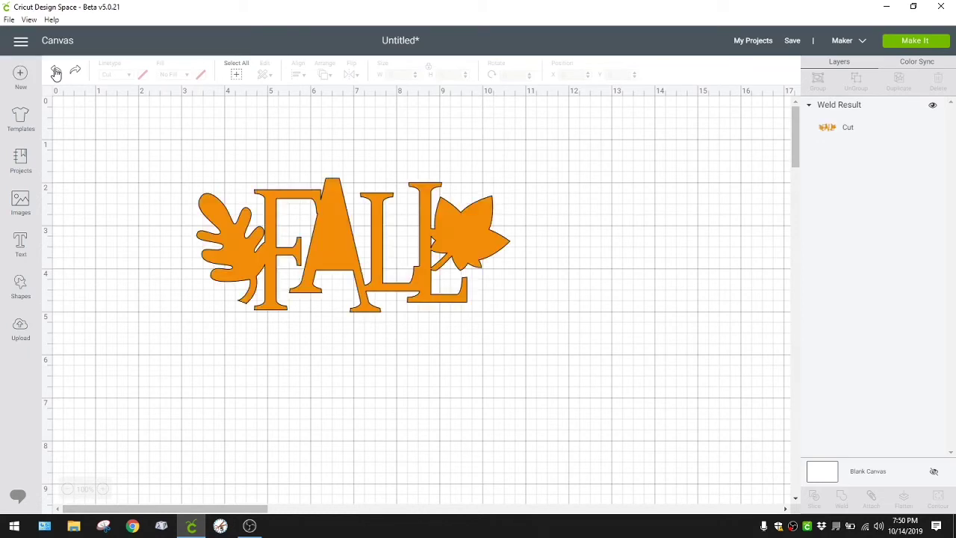
left_click(56, 73)
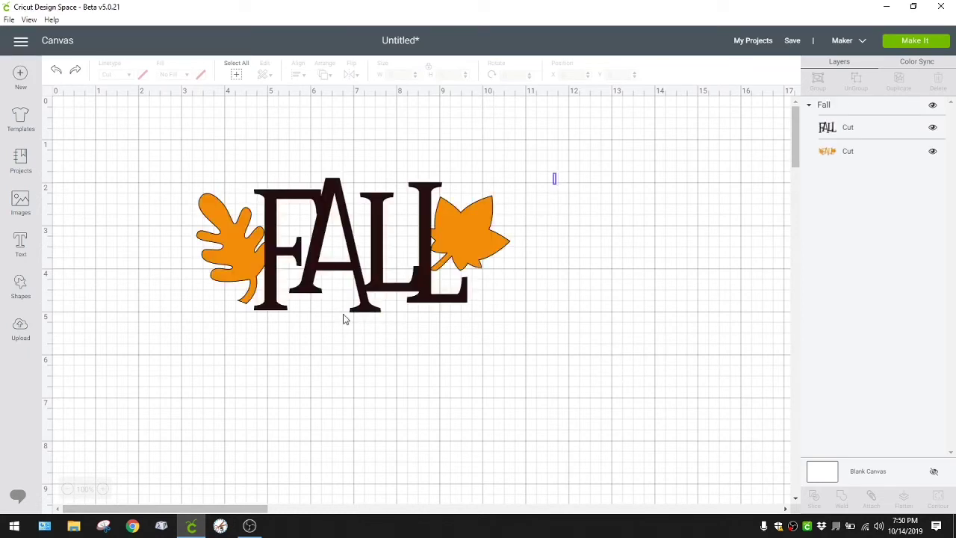
Attach the FALL image's two layers and move the attached image to about X 4.21, Y 1.89 inches
left_click_drag(556, 176, 161, 316)
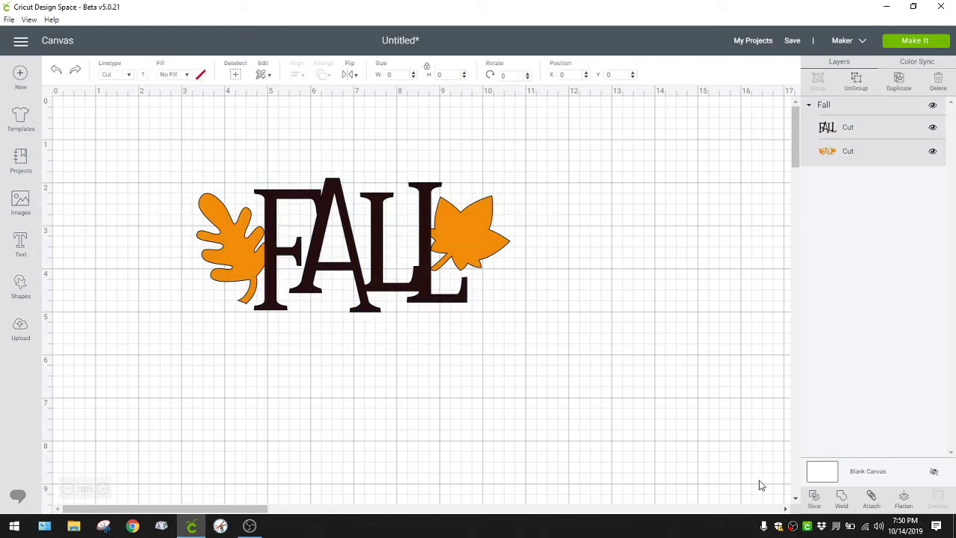
left_click(871, 502)
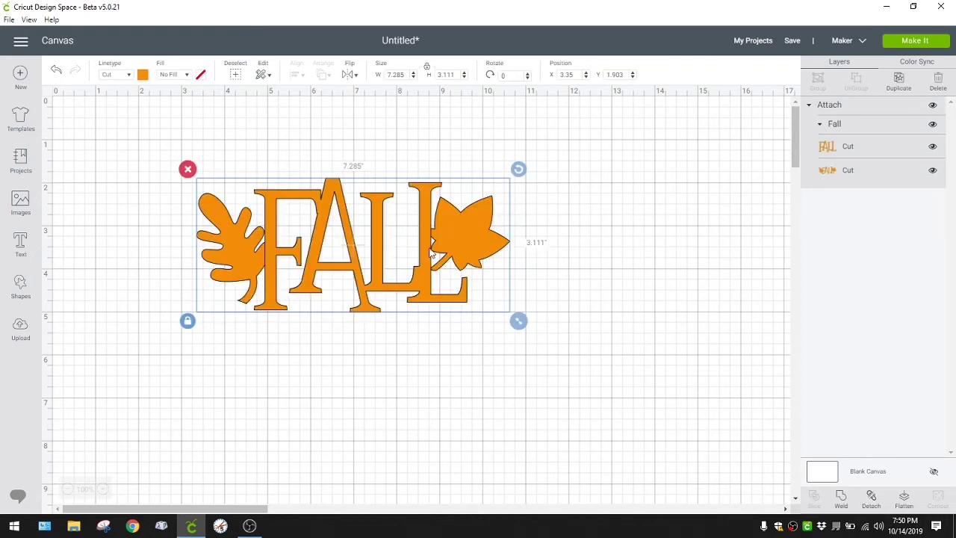
left_click_drag(406, 213, 562, 260)
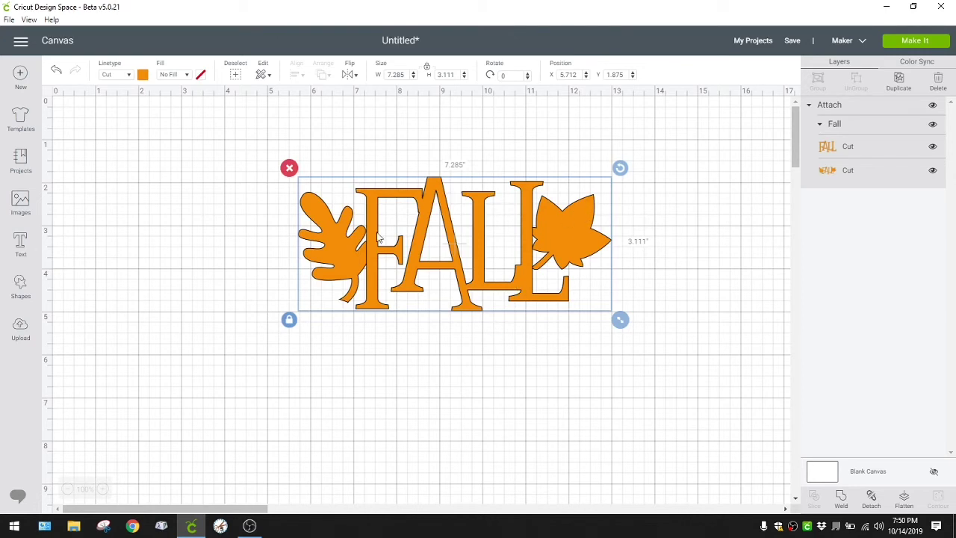
left_click_drag(495, 242, 430, 243)
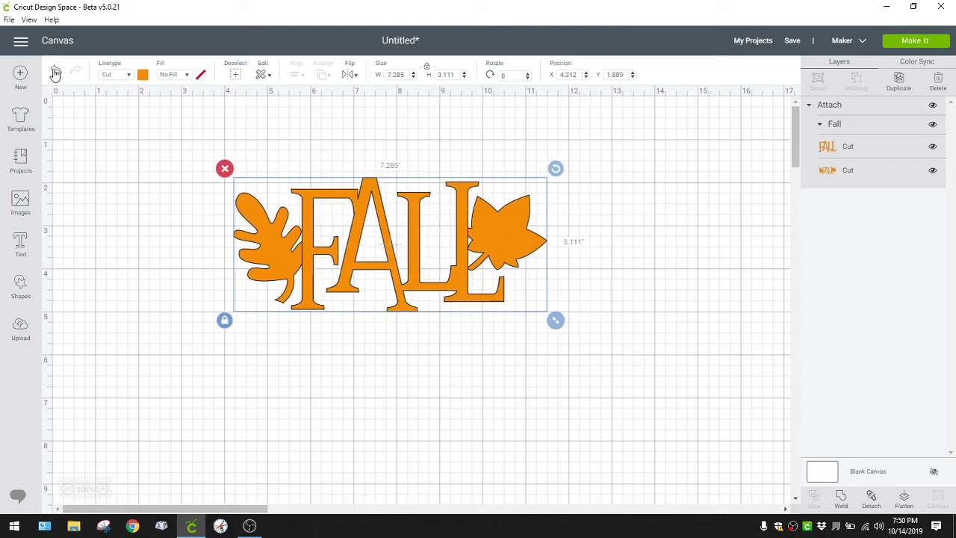
Detach the FALL image's layers and recolor the lettering layer brown
left_click(873, 501)
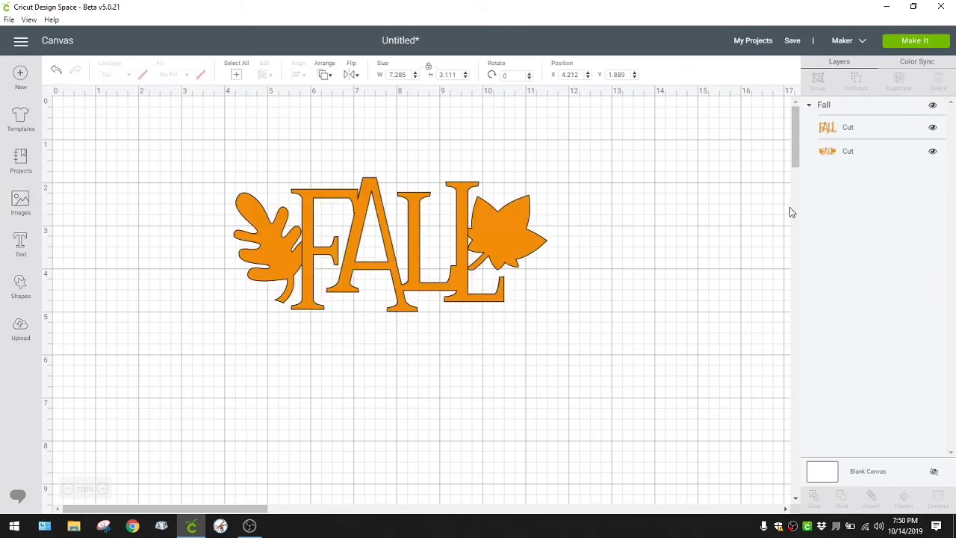
left_click_drag(570, 329, 397, 206)
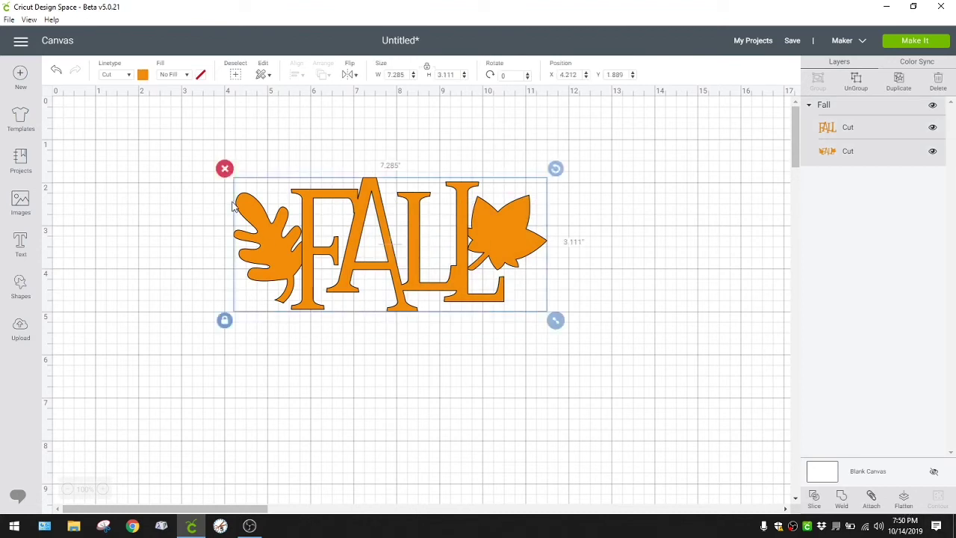
left_click(830, 127)
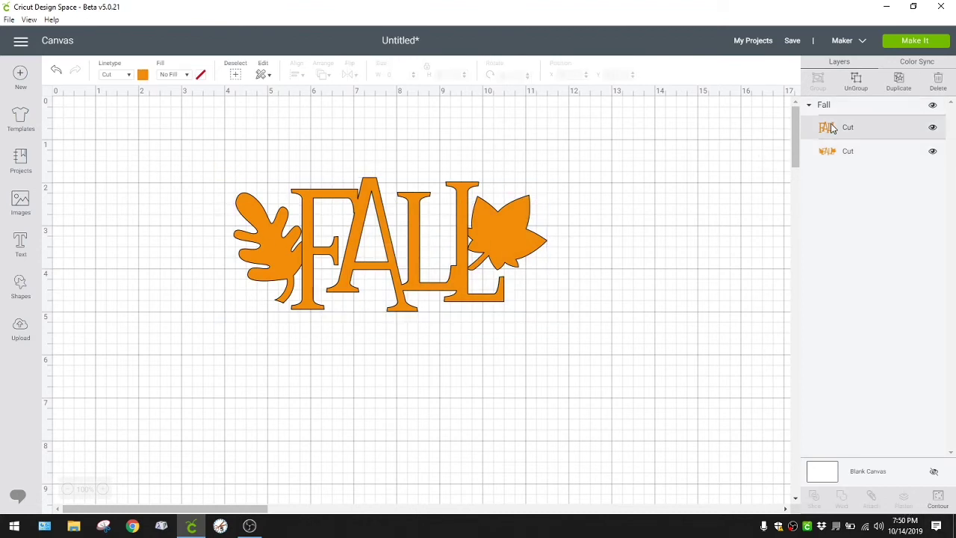
left_click(142, 76)
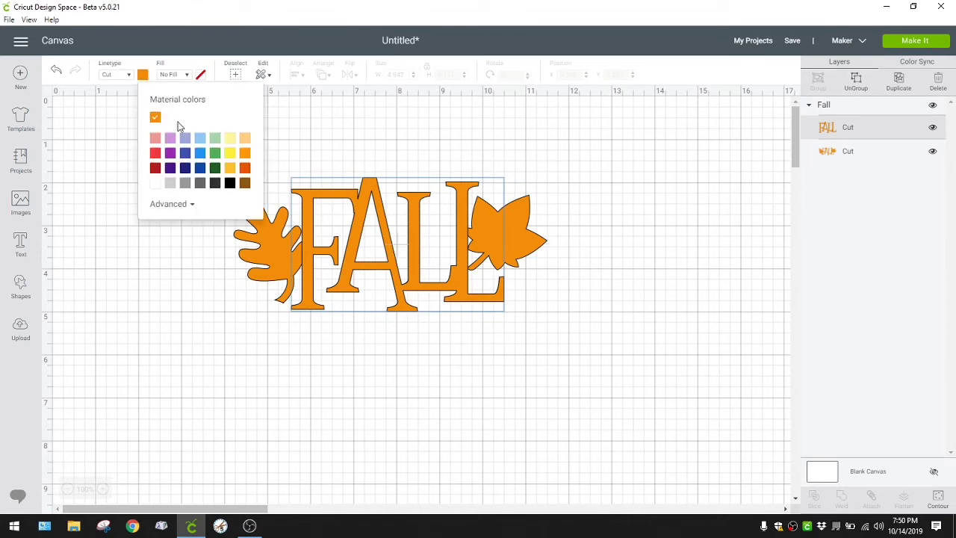
left_click(245, 184)
left_click(589, 287)
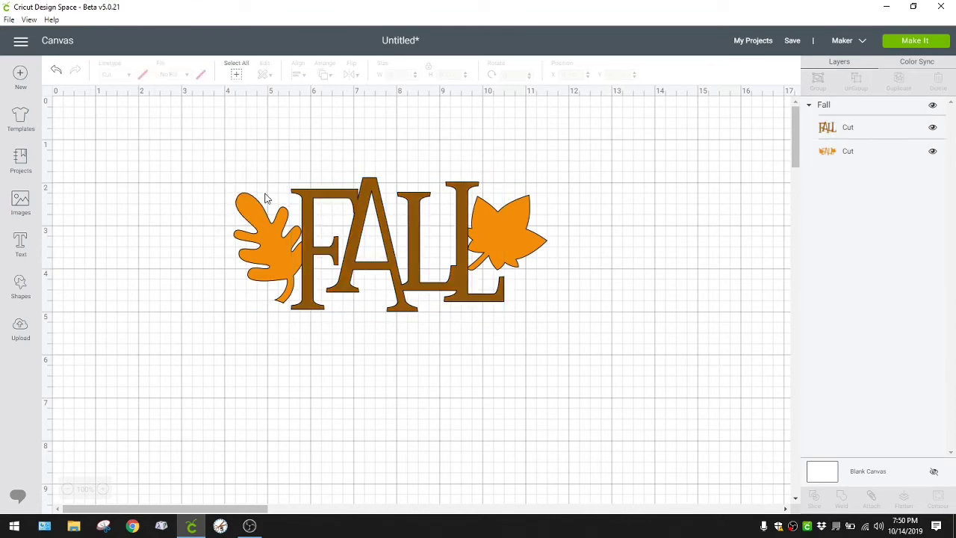
Flatten the whole FALL image into a single printable layer and shift it around on the canvas
left_click_drag(177, 152, 654, 383)
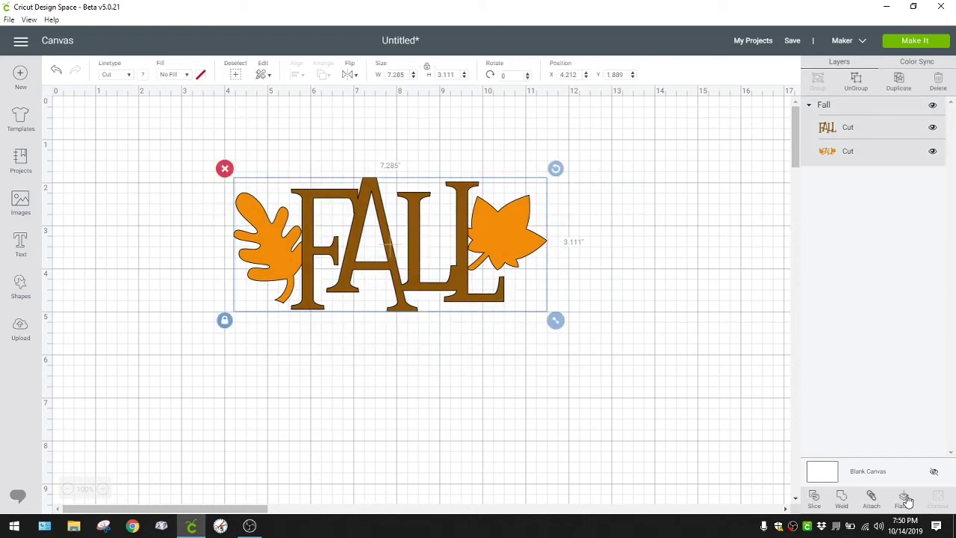
left_click(903, 497)
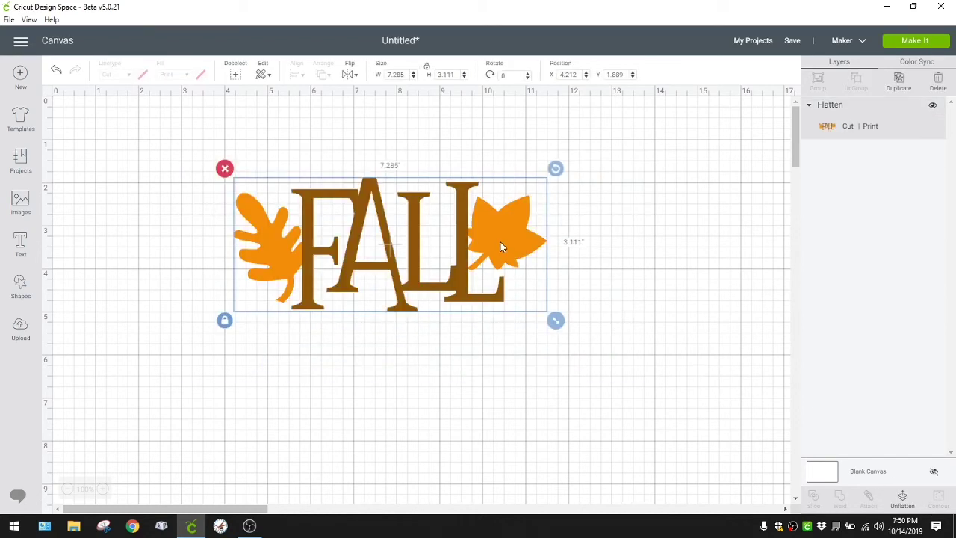
mouse_move(491, 256)
left_mouse_down()
mouse_move(466, 282)
mouse_move(480, 250)
left_mouse_up()
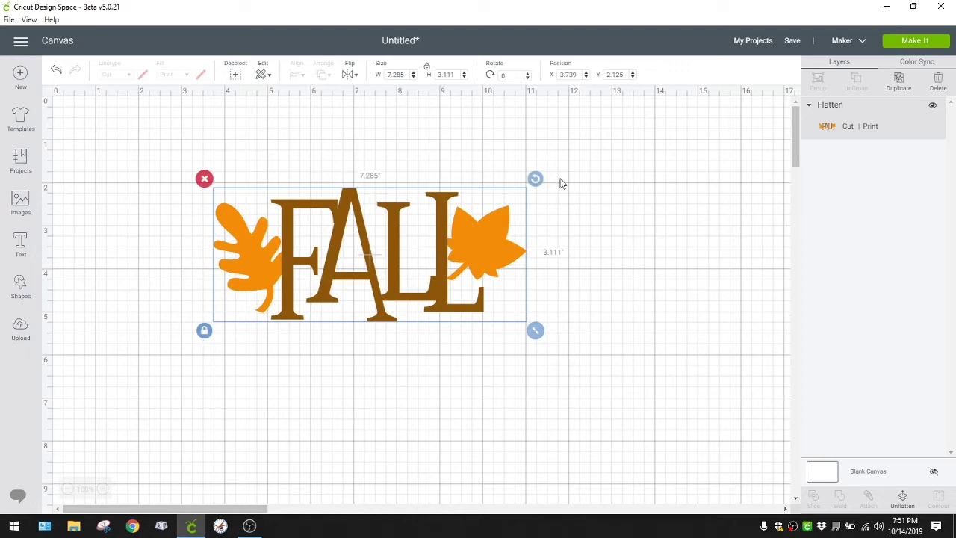
Undo the moves of the flattened FALL image and the flattening
left_click(58, 73)
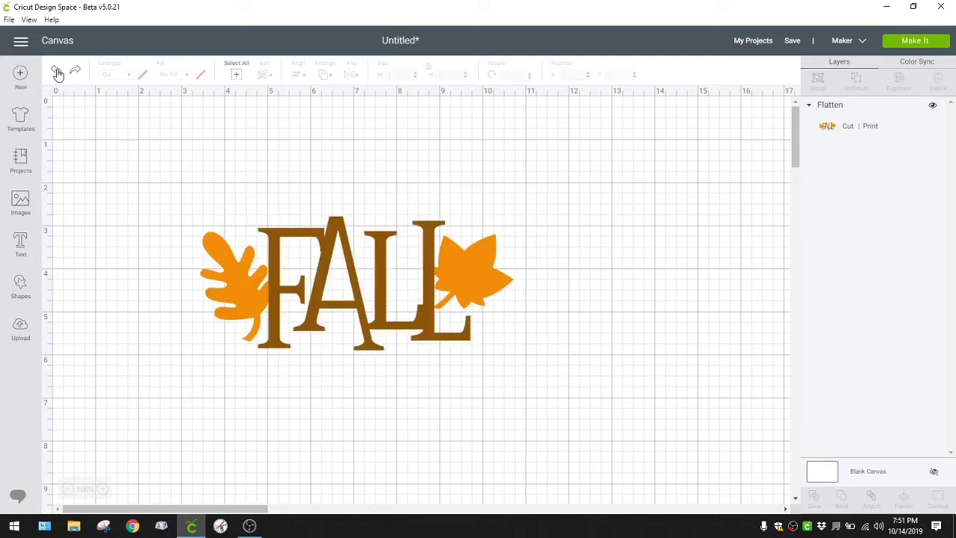
left_click(57, 73)
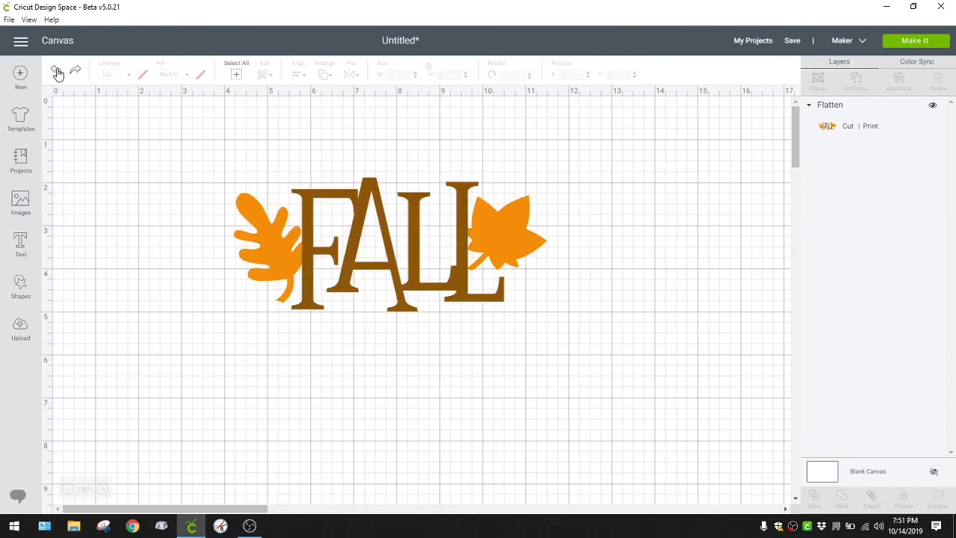
left_click(57, 73)
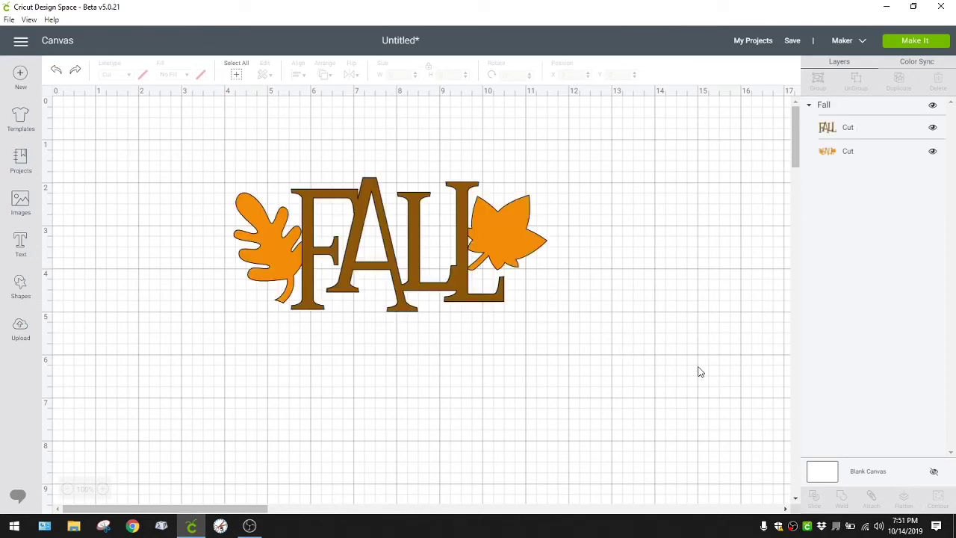
Ungroup the FALL image and move the brown lettering layer below the orange one, to about X 5.17, Y 4.24 inches
left_click(528, 252)
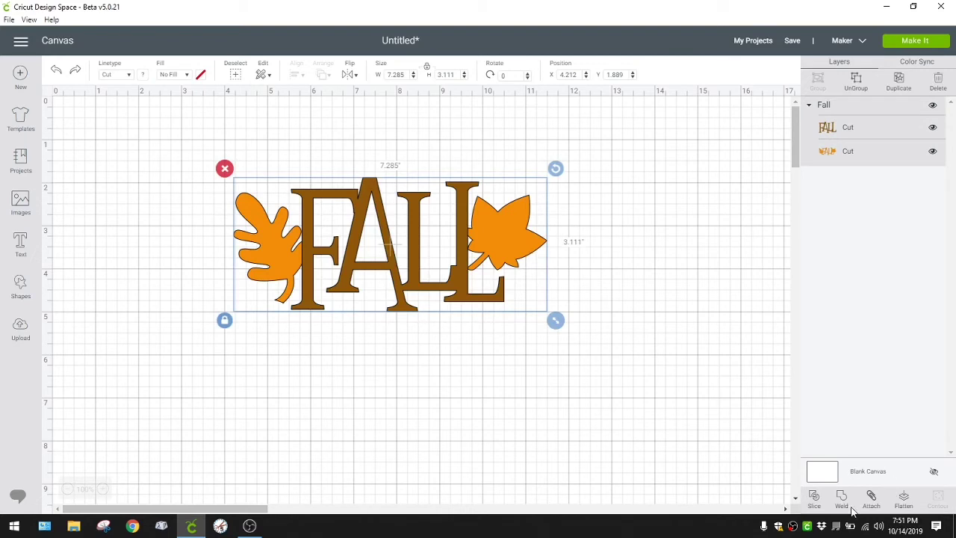
left_click(594, 183)
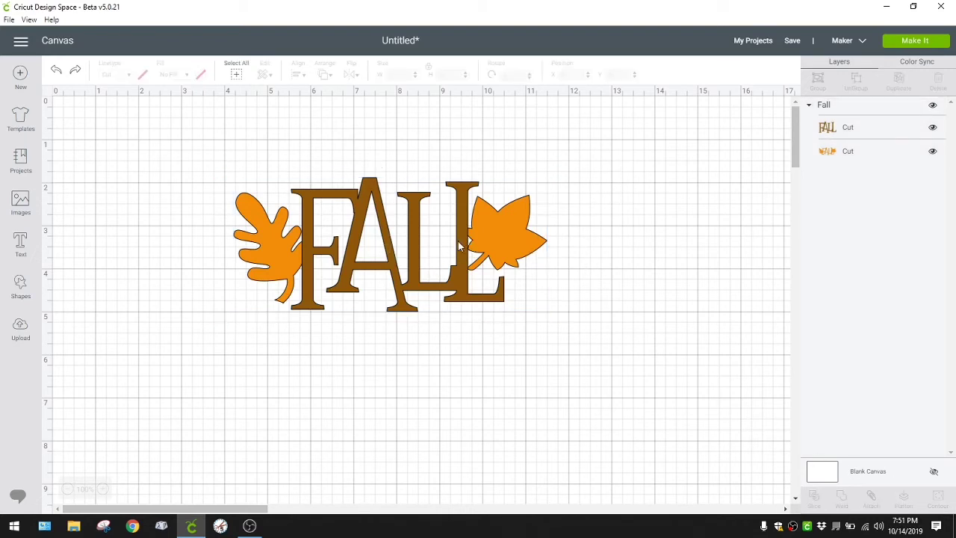
left_click_drag(458, 274, 451, 363)
left_click(856, 81)
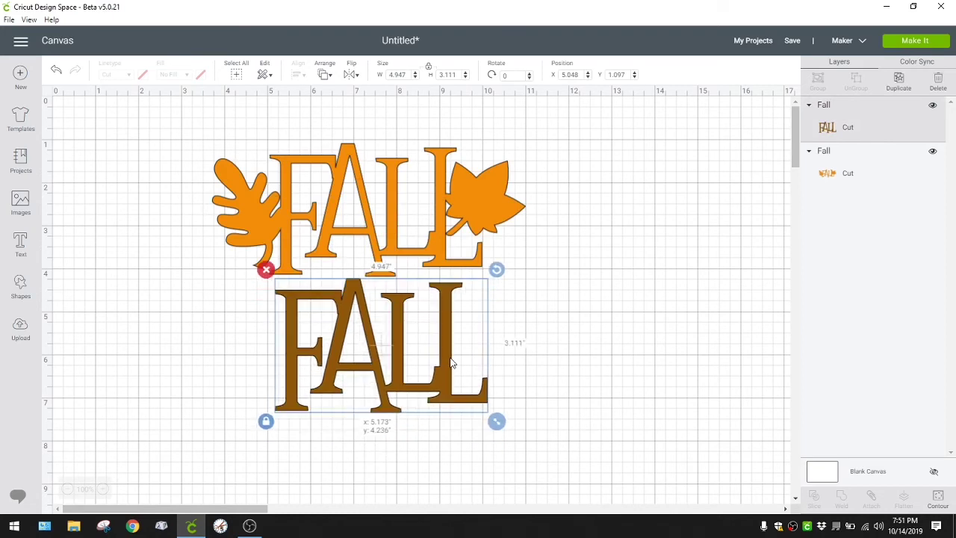
left_click(589, 279)
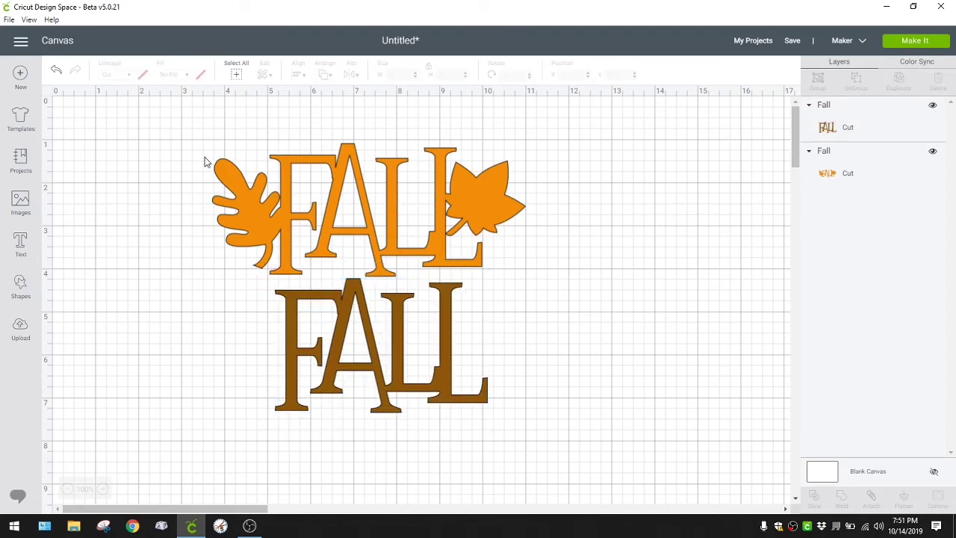
Weld the orange and brown FALL layers together and move the welded shape to about X 4.05, Y 0.81 inches
left_click_drag(169, 132, 608, 448)
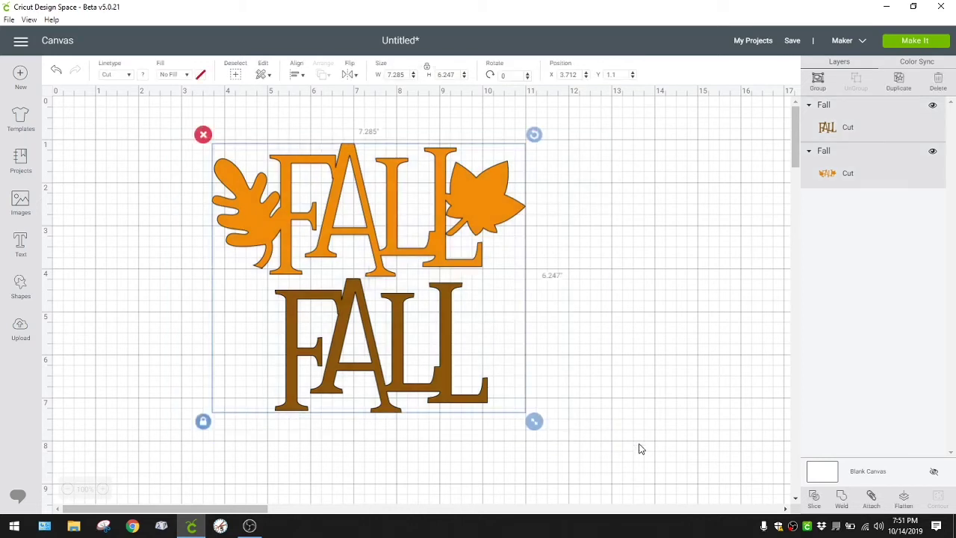
left_click(842, 499)
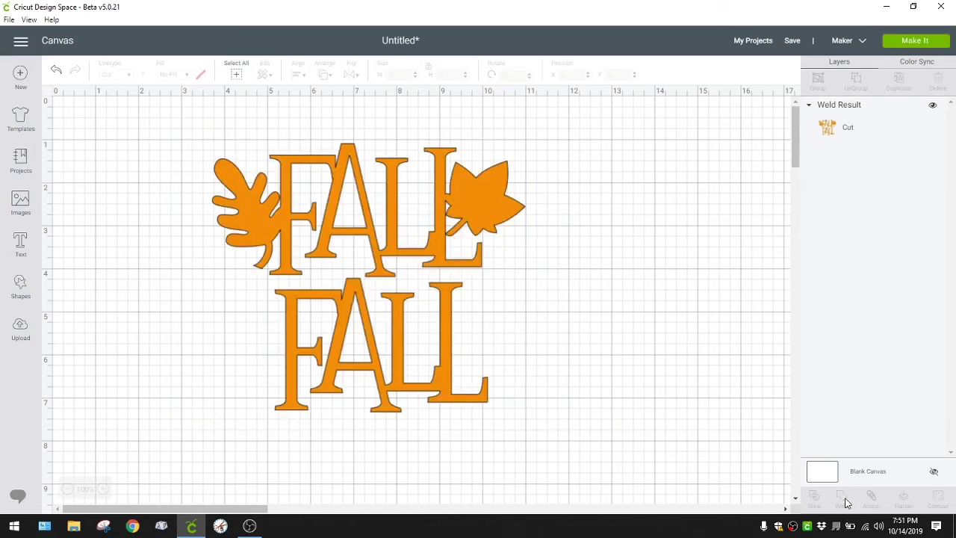
mouse_move(434, 254)
left_mouse_down()
mouse_move(478, 265)
mouse_move(459, 272)
mouse_move(450, 247)
left_mouse_up()
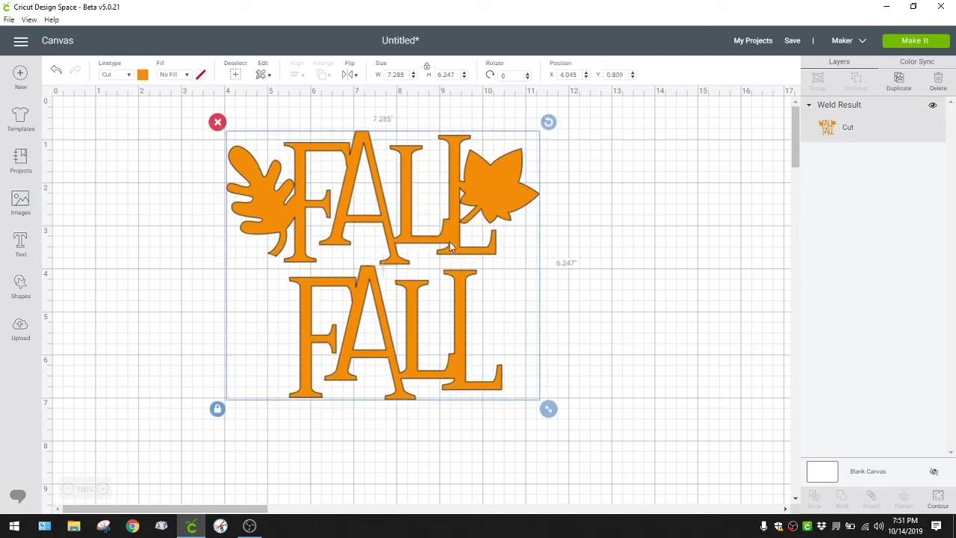
Hide the contours of the lower FALL lettering and its A triangle, and move the remaining shape to about X 4.42, Y 1.63 inches
left_click(938, 498)
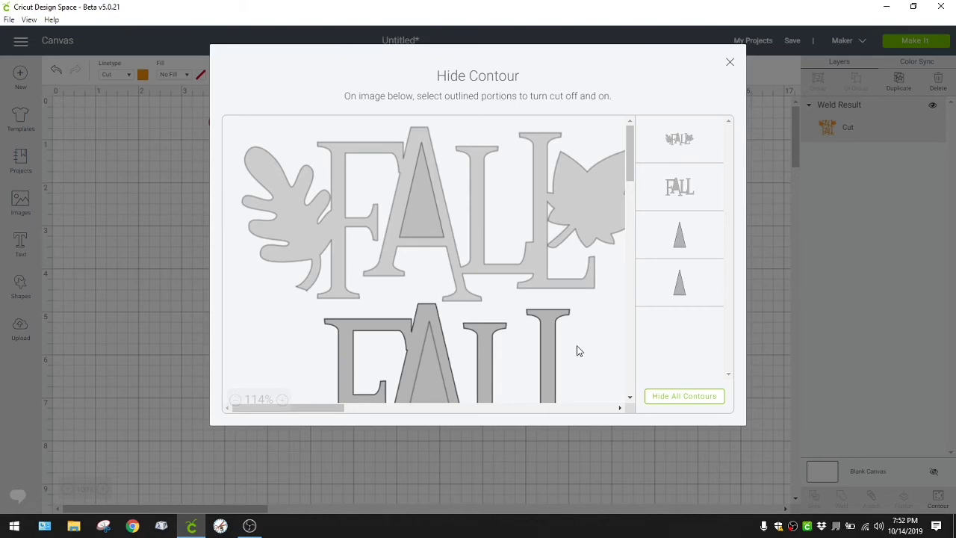
scroll(580, 371, "down", 2)
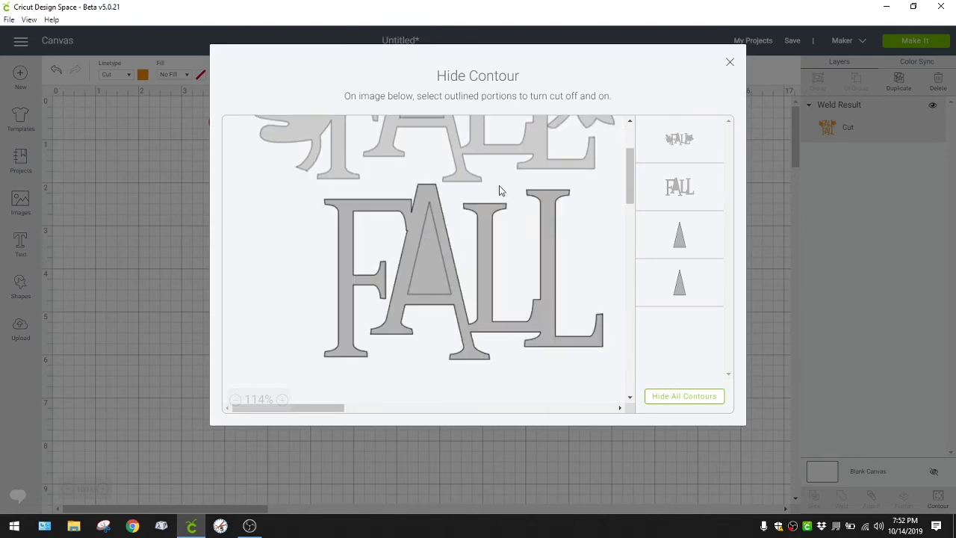
left_click(552, 254)
left_click(418, 280)
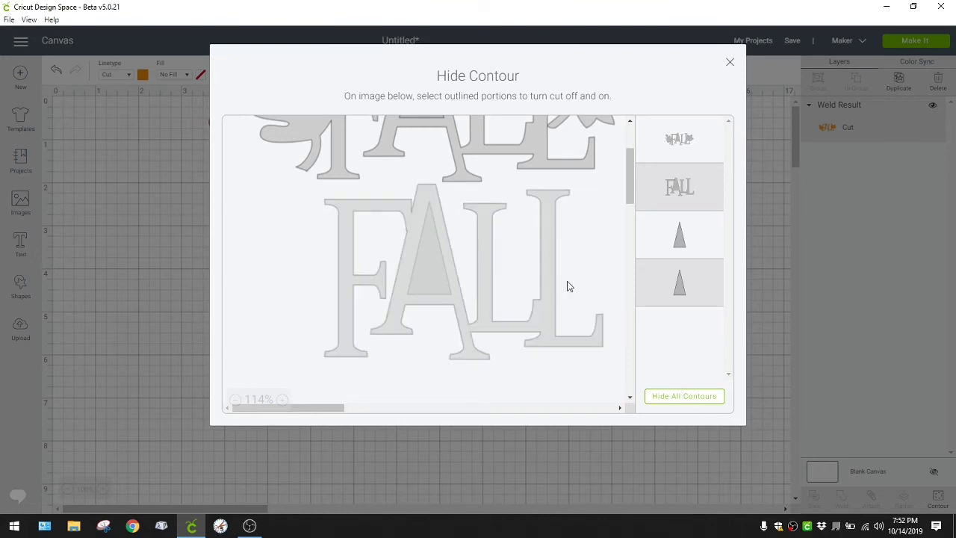
left_click(729, 63)
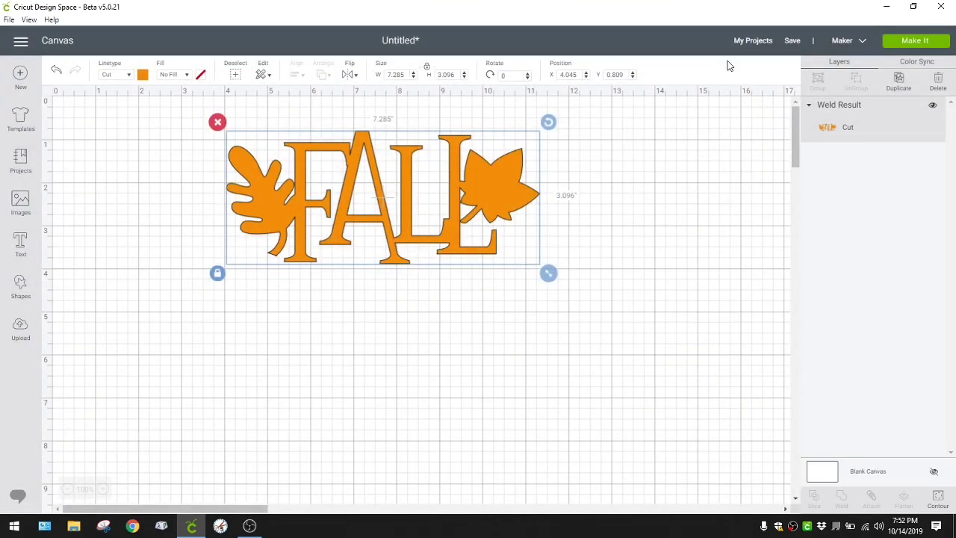
left_click_drag(495, 174, 511, 210)
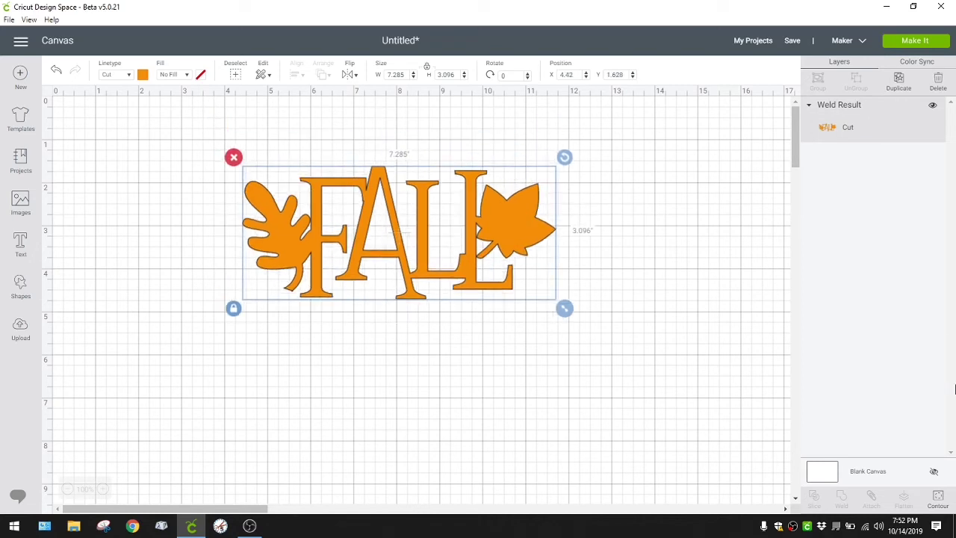
Turn the hidden contours of the lower FALL back on and move the welded design to about X 0.57, Y 0.49 inches
left_click(940, 497)
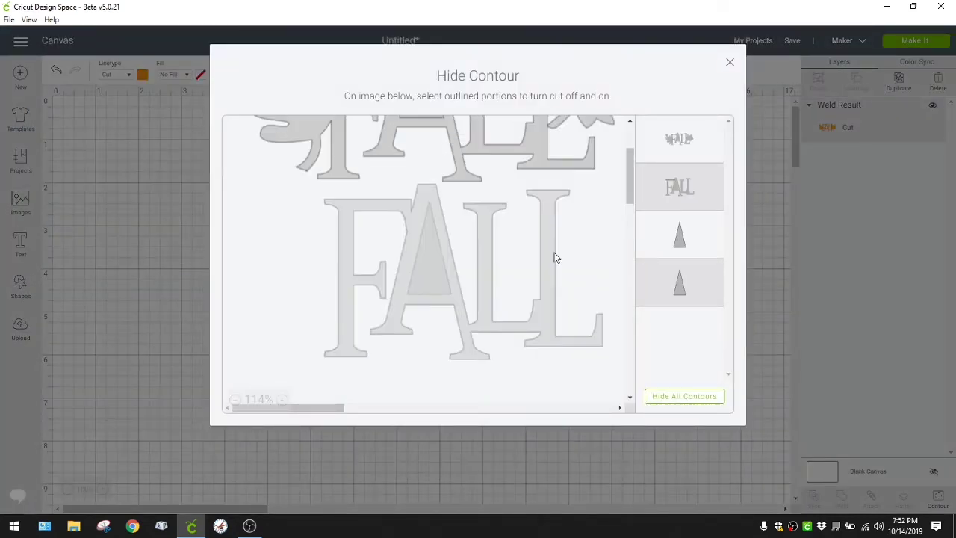
left_click(554, 254)
left_click(415, 292)
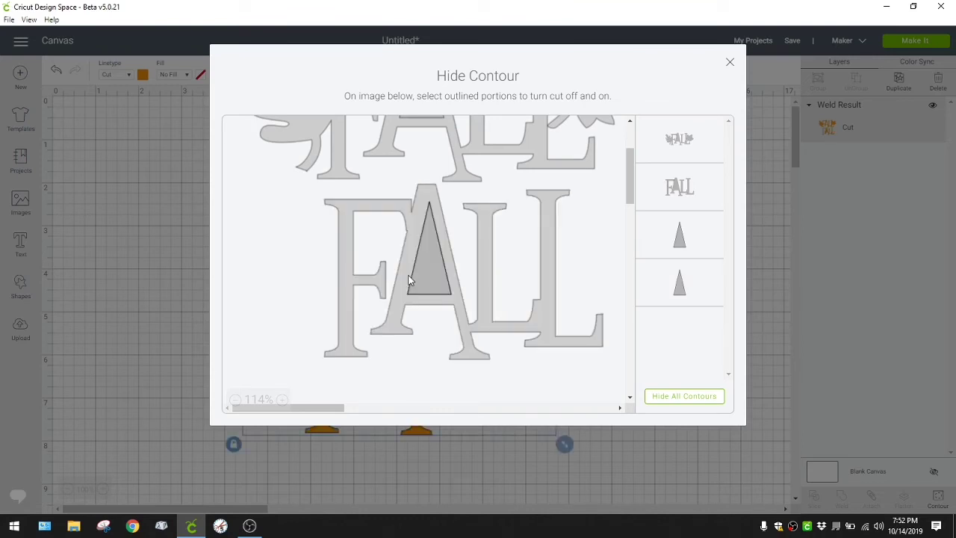
left_click(756, 372)
left_click_drag(528, 224, 543, 178)
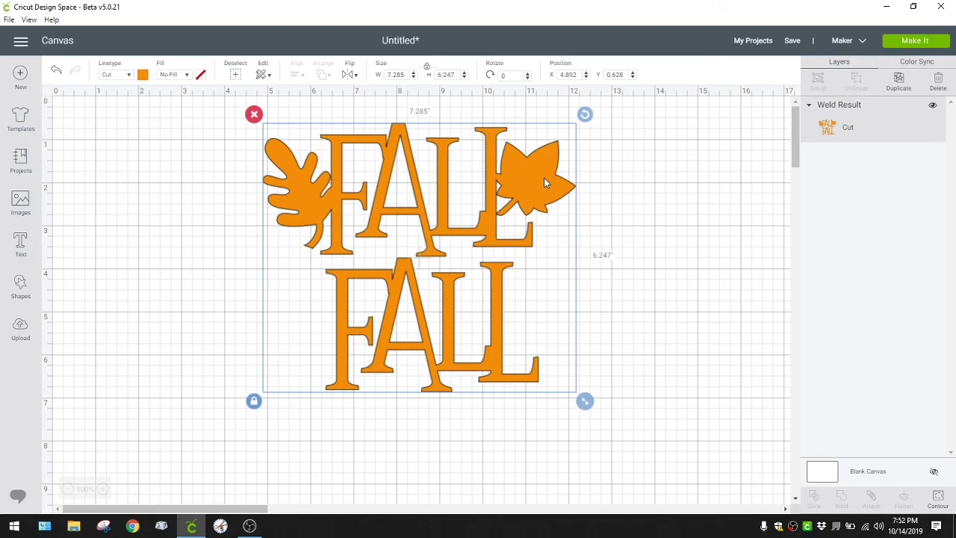
left_click_drag(488, 186, 304, 178)
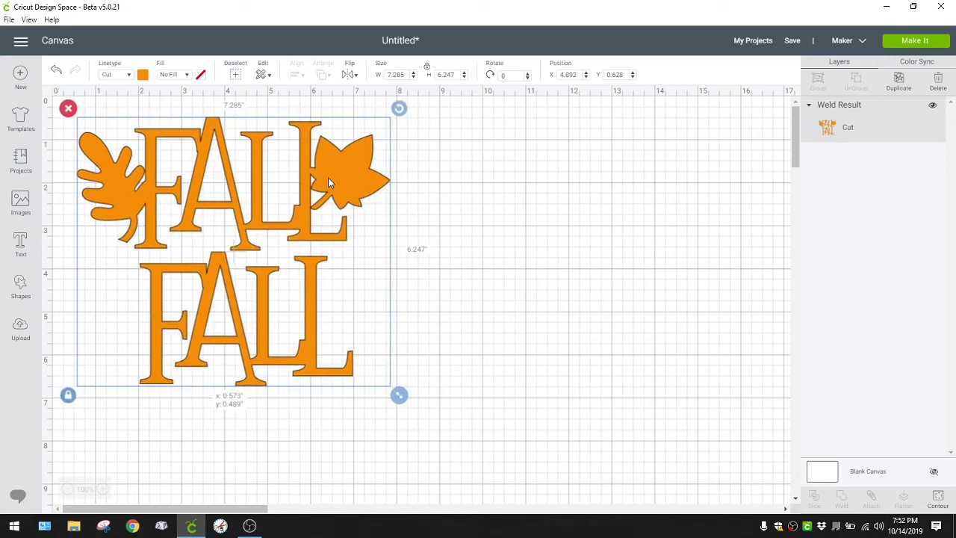
left_click(898, 80)
left_click_drag(416, 182, 531, 209)
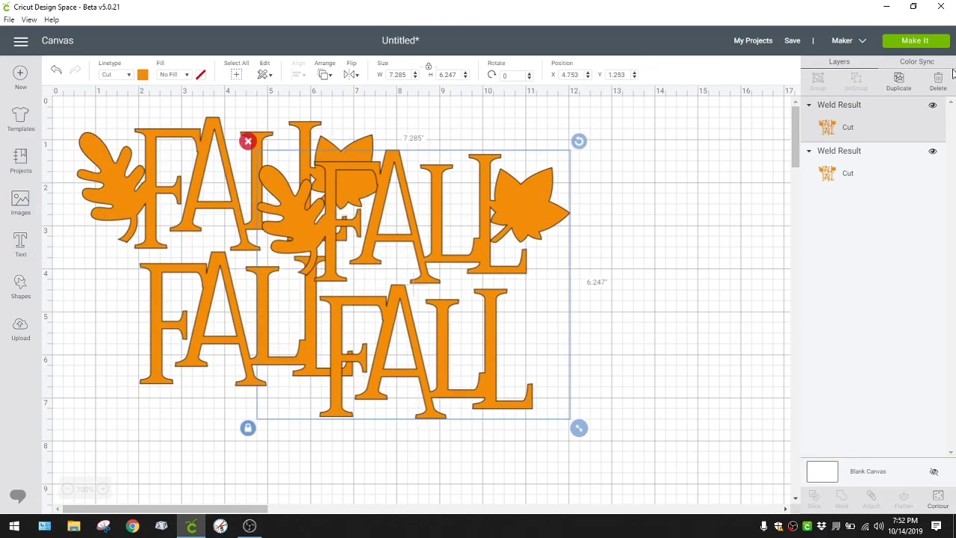
left_click(938, 84)
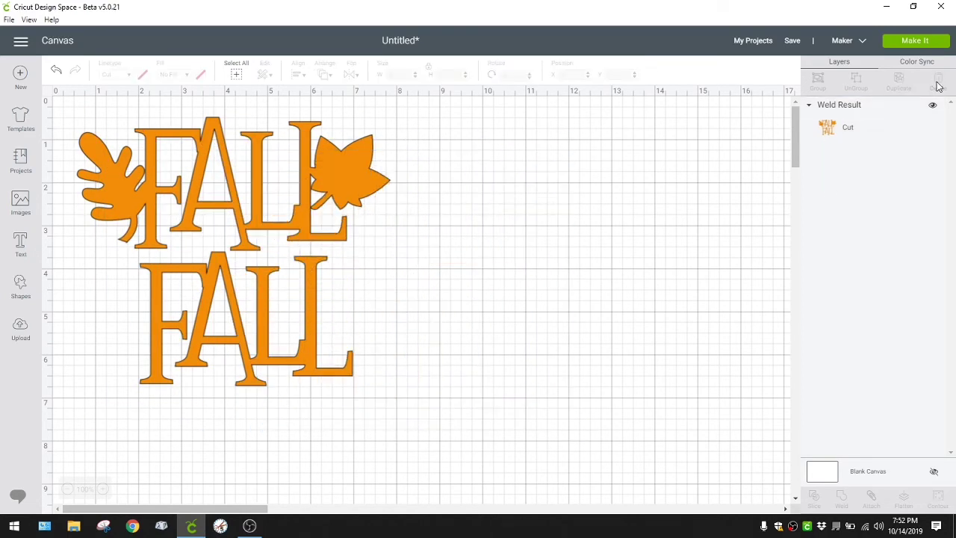
Duplicate the welded FALL design, recolor the copy purple and place it beside the original at about X 7.91, Y 0.45 inches
left_click(338, 178)
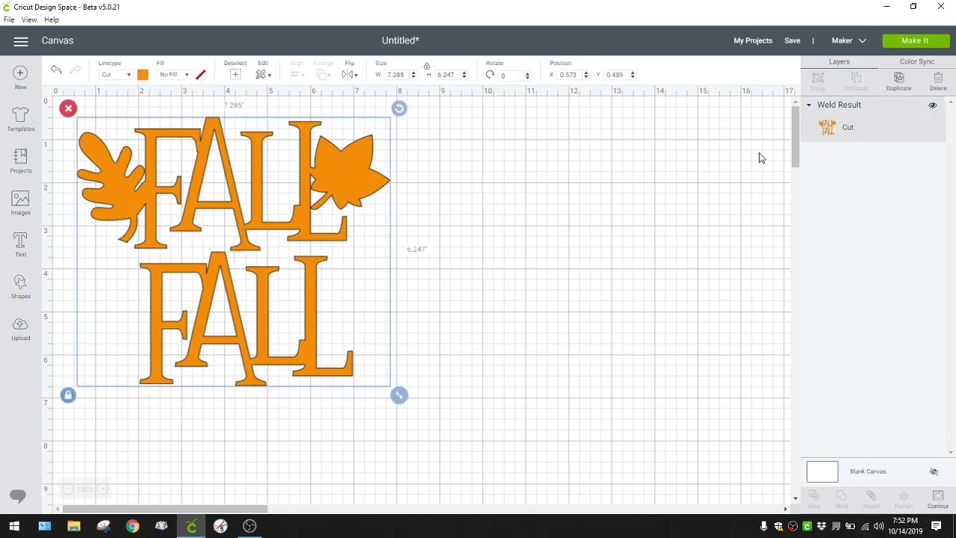
left_click(898, 78)
left_click_drag(302, 217, 492, 236)
left_click(142, 75)
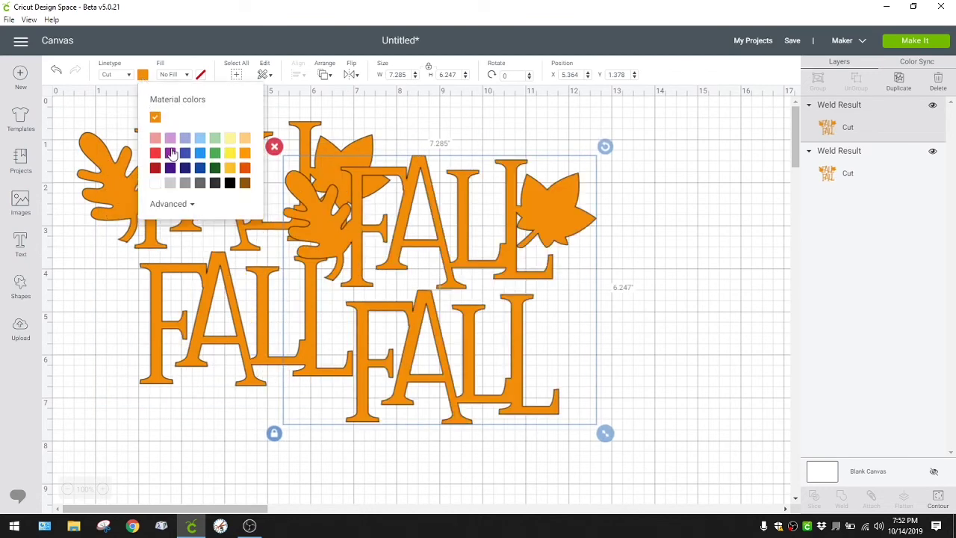
left_click(170, 117)
left_click(662, 197)
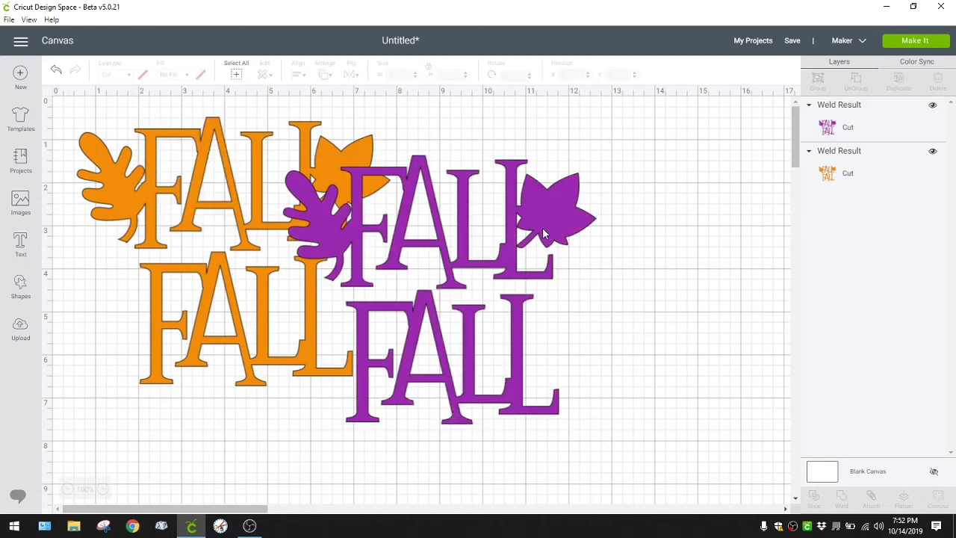
left_click_drag(571, 233, 681, 193)
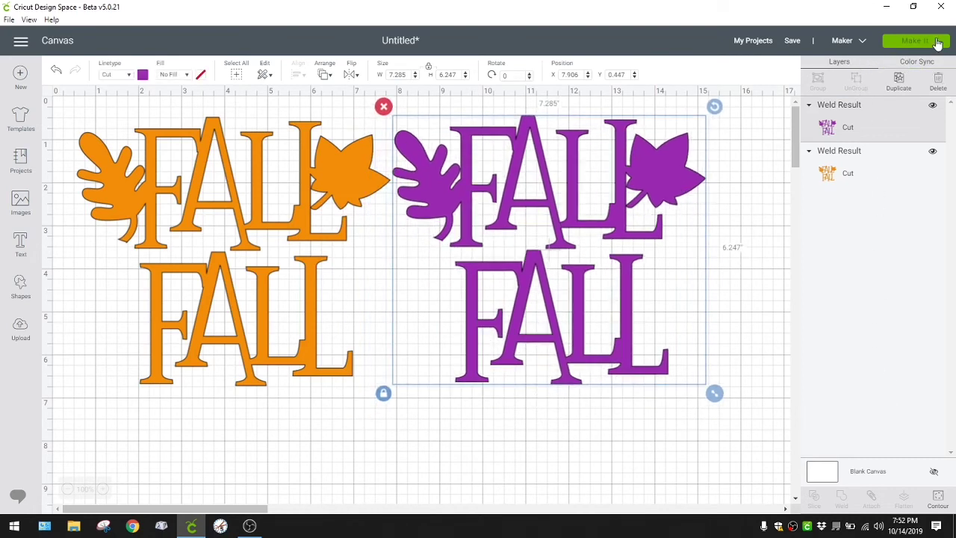
Use Color Sync to change the orange FALL design to the purple of its copy, and return to the layer list
left_click(932, 63)
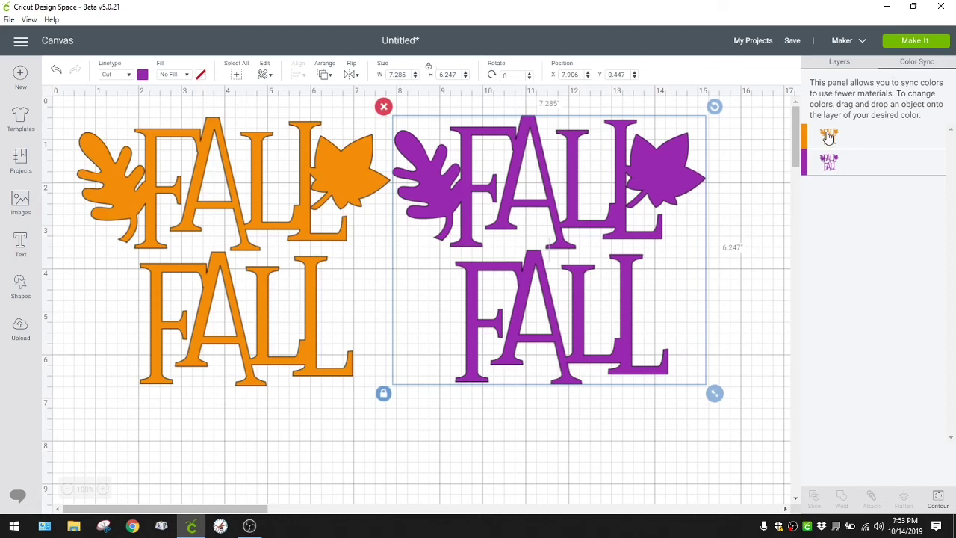
left_click_drag(828, 136, 831, 162)
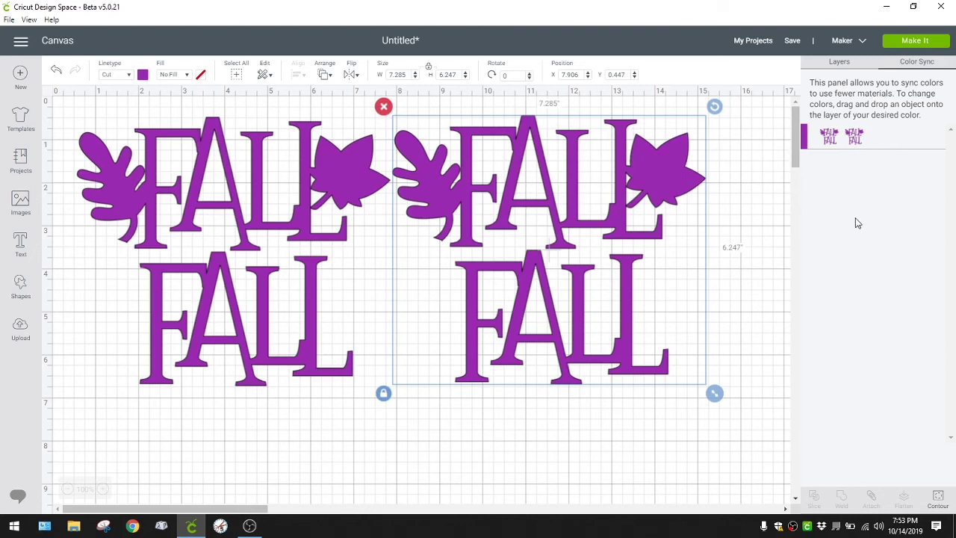
left_click(846, 68)
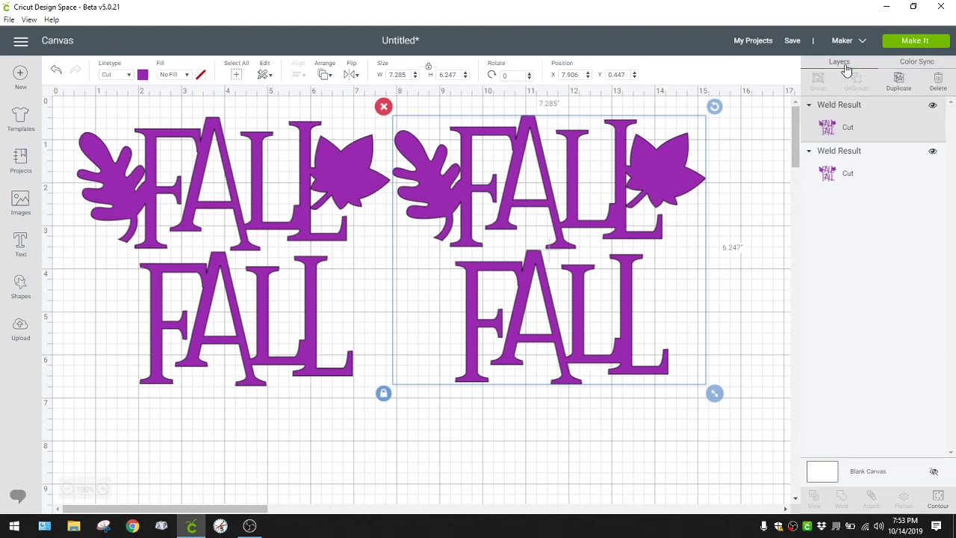
Delete both purple FALL designs from the canvas
left_click_drag(83, 108, 633, 378)
left_click(68, 105)
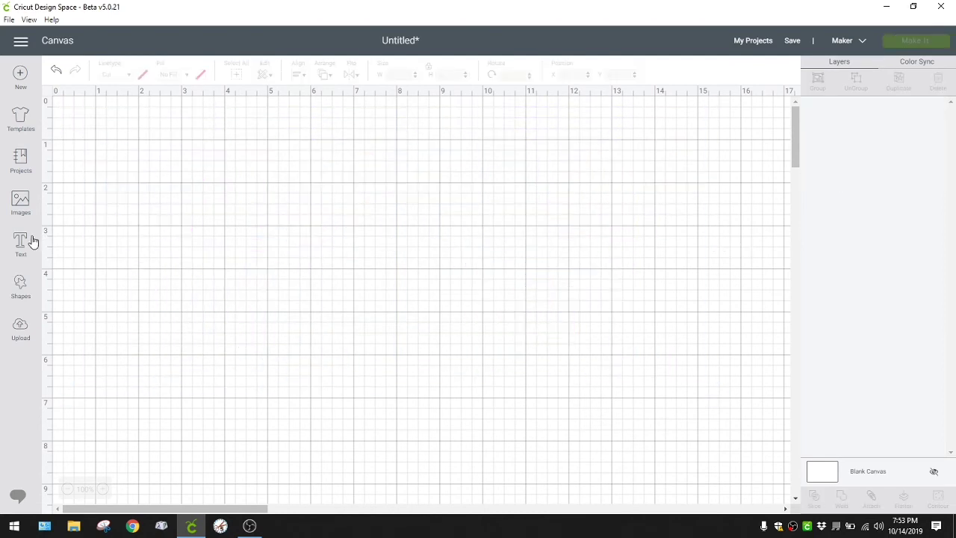
Add the text "Hello" and move it to about X 4.51, Y 3.89 inches
left_click(32, 240)
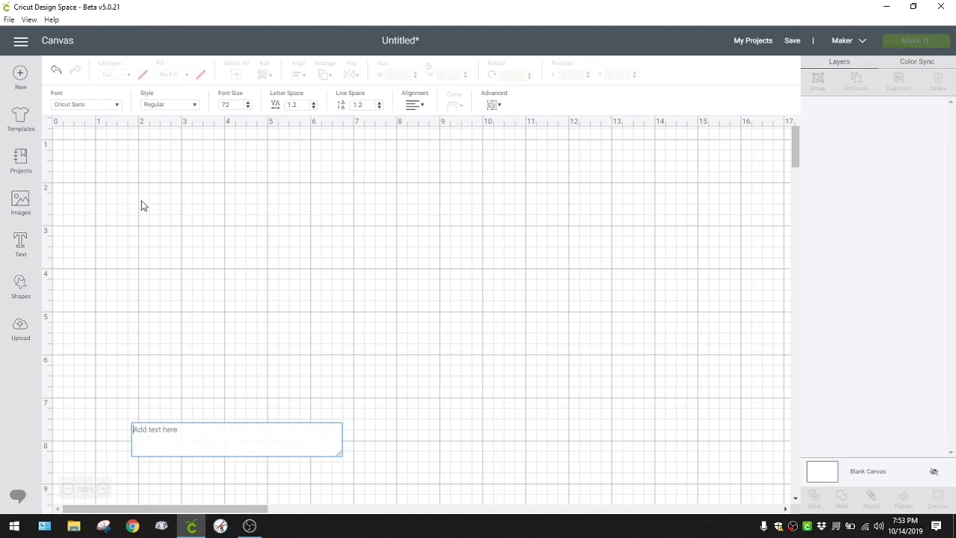
type("Hello")
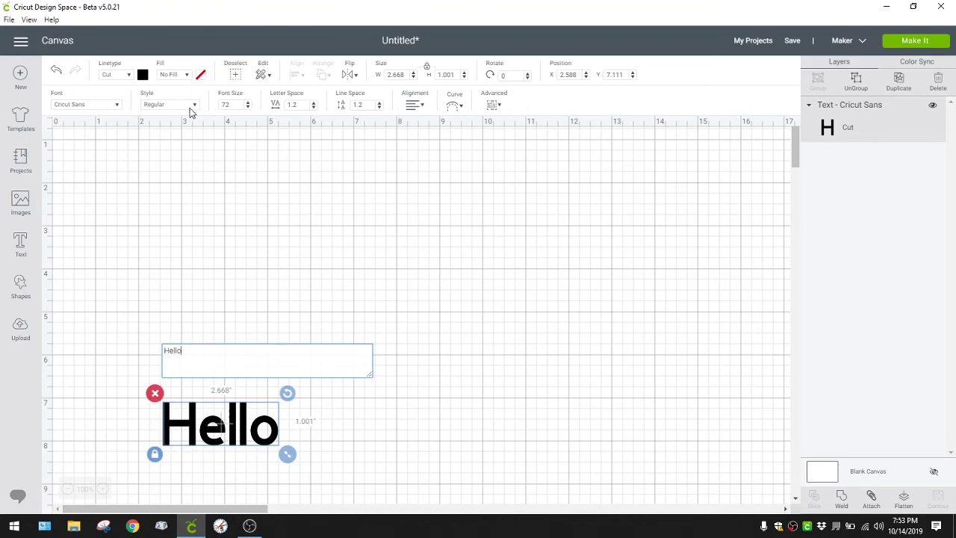
left_click_drag(303, 421, 386, 281)
Set the font size of the Hello text to 100
left_click(236, 105)
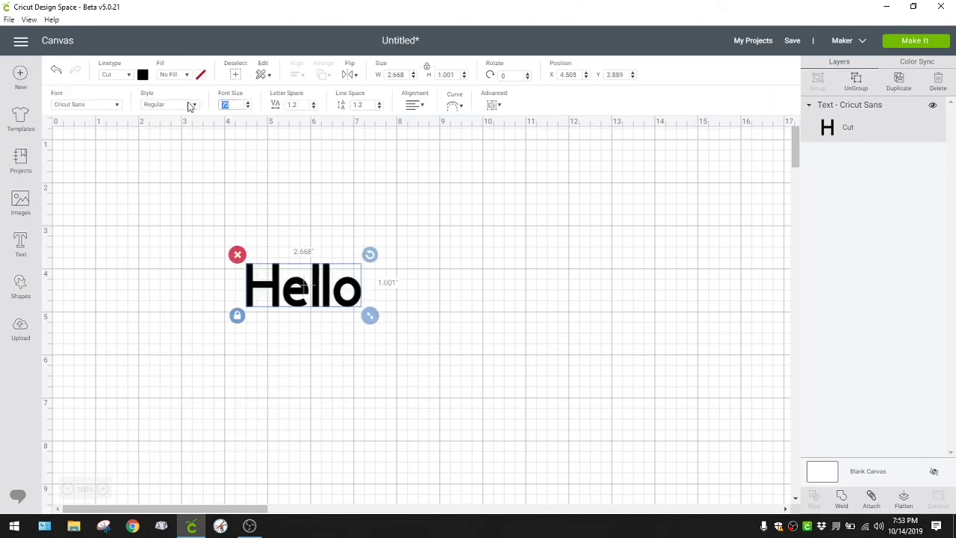
type("100")
key("Return")
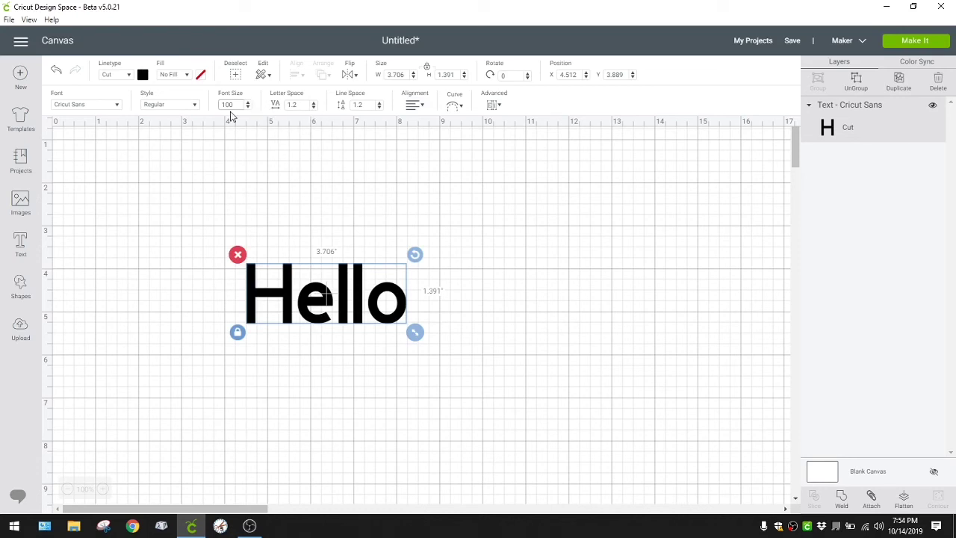
Try a letter spacing of 1.6 on the Hello text and return it to 1.2
left_click(313, 103)
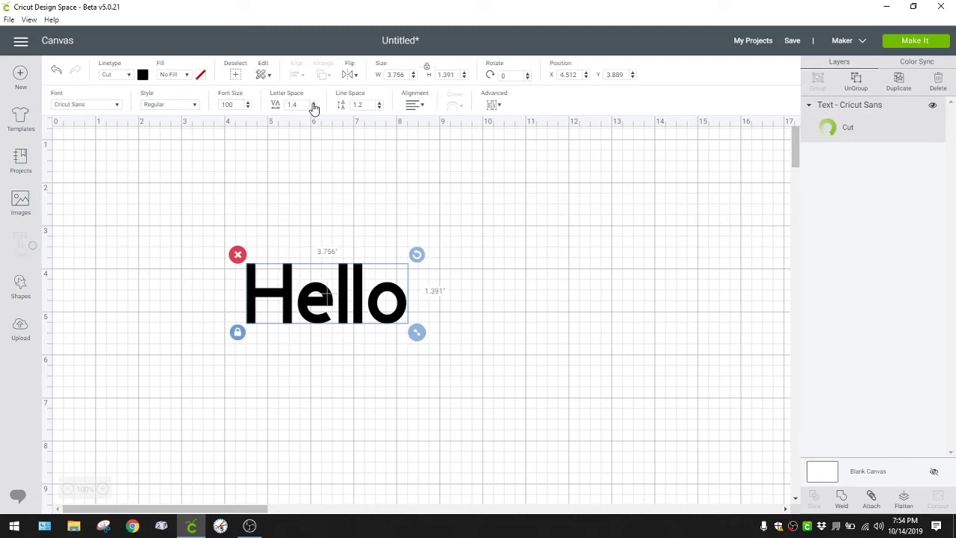
left_click(313, 103)
left_click(313, 103)
left_click(313, 103)
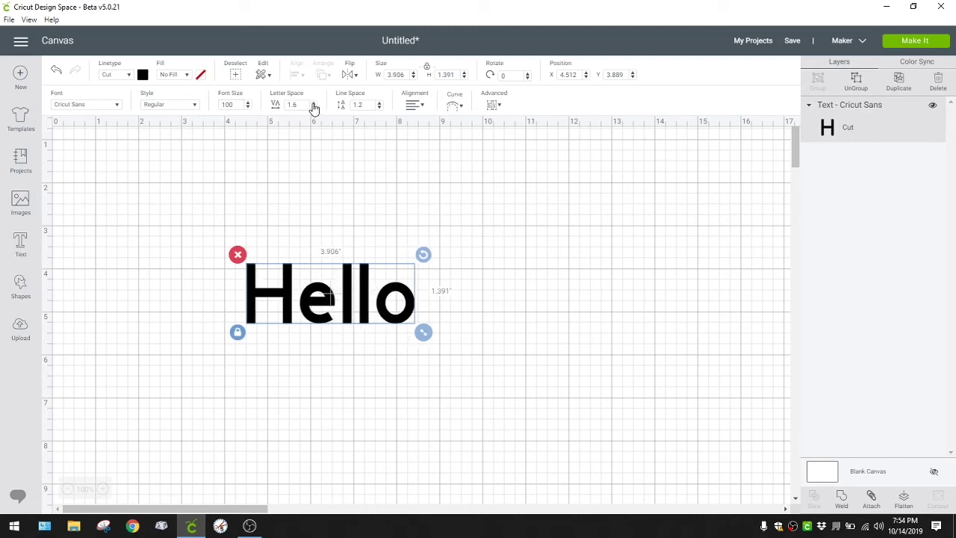
left_click(314, 106)
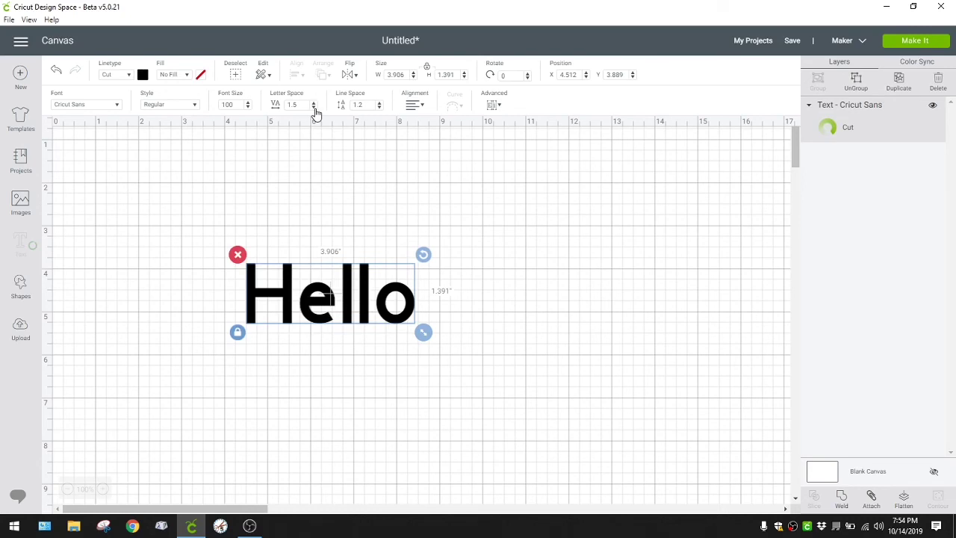
left_click(313, 107)
left_click(314, 107)
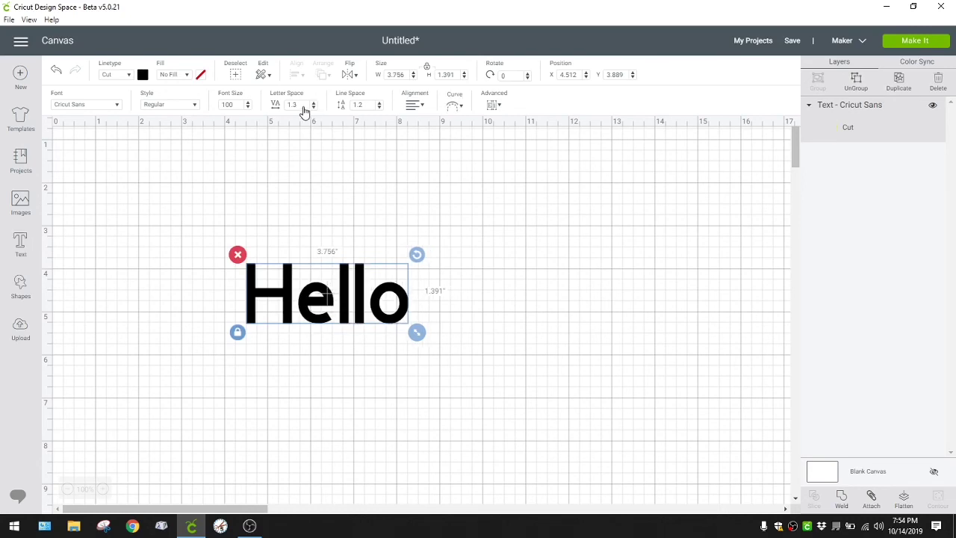
left_click(314, 107)
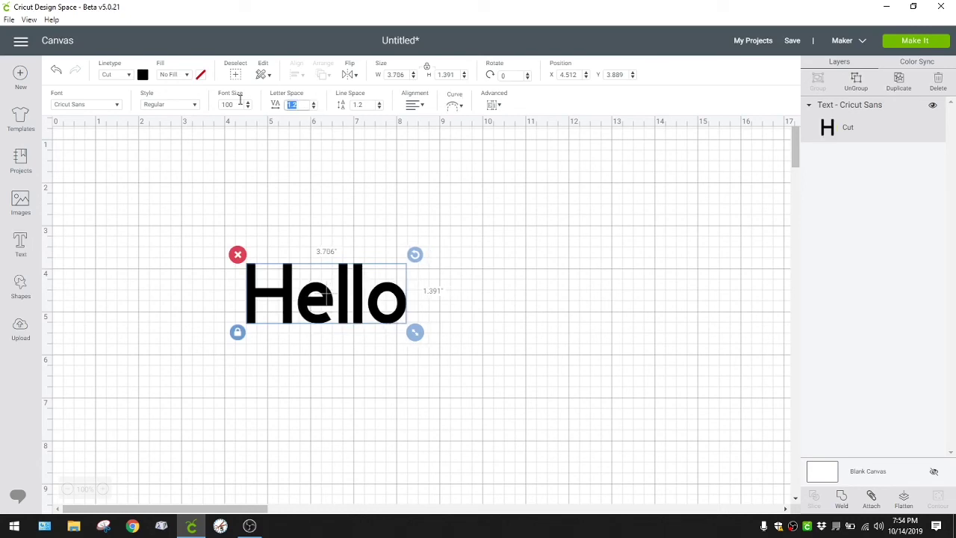
Set the letter spacing of the Hello text to 0 and add "hello" below it, leaving a blank line between
type("0")
key("Return")
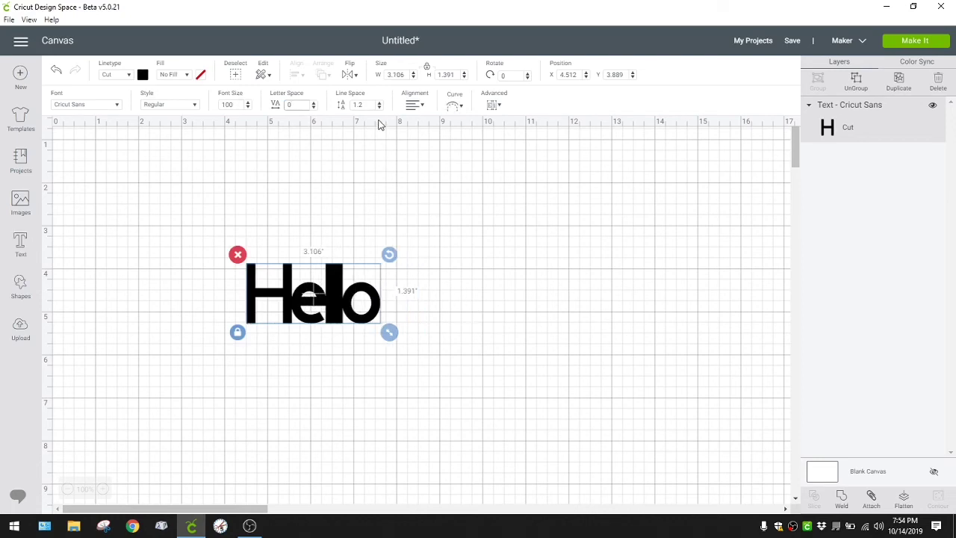
double_click(368, 299)
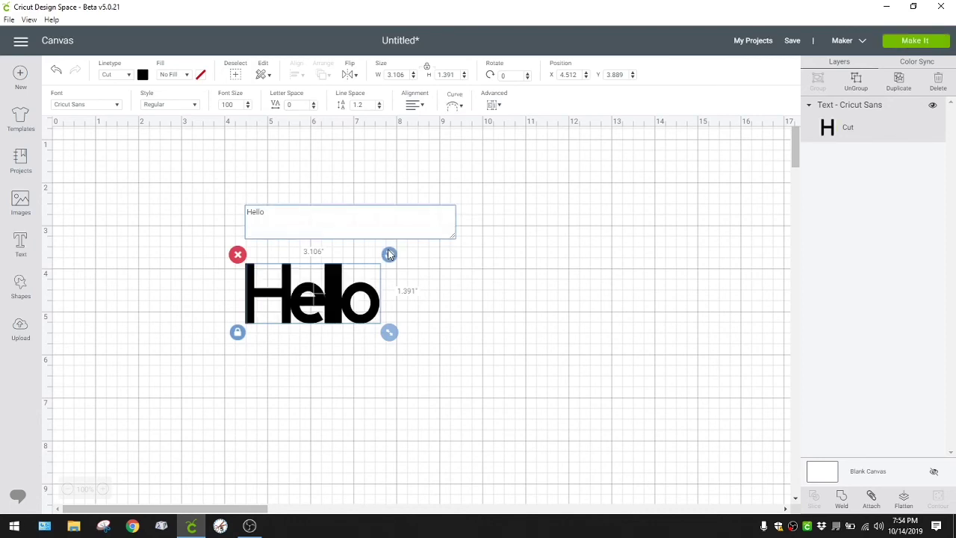
type("hello")
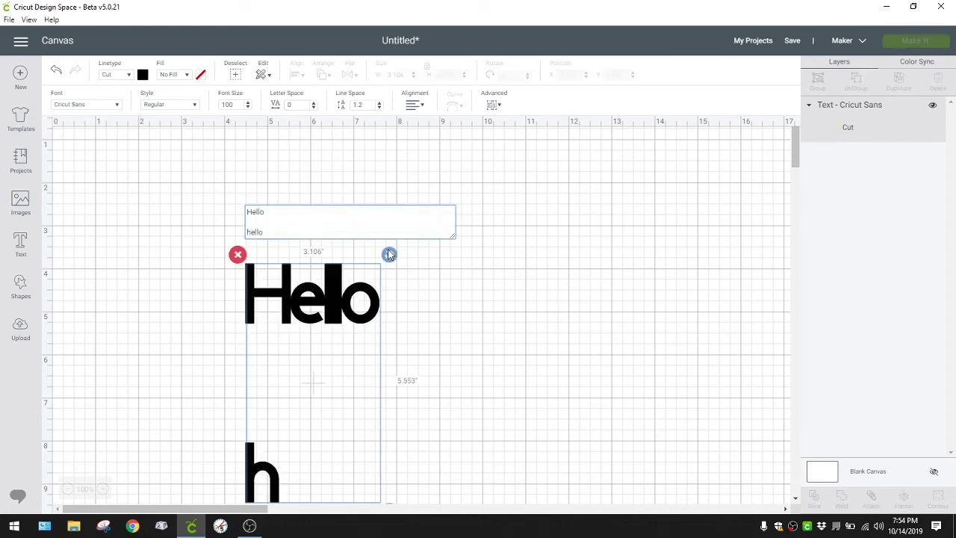
left_click(600, 328)
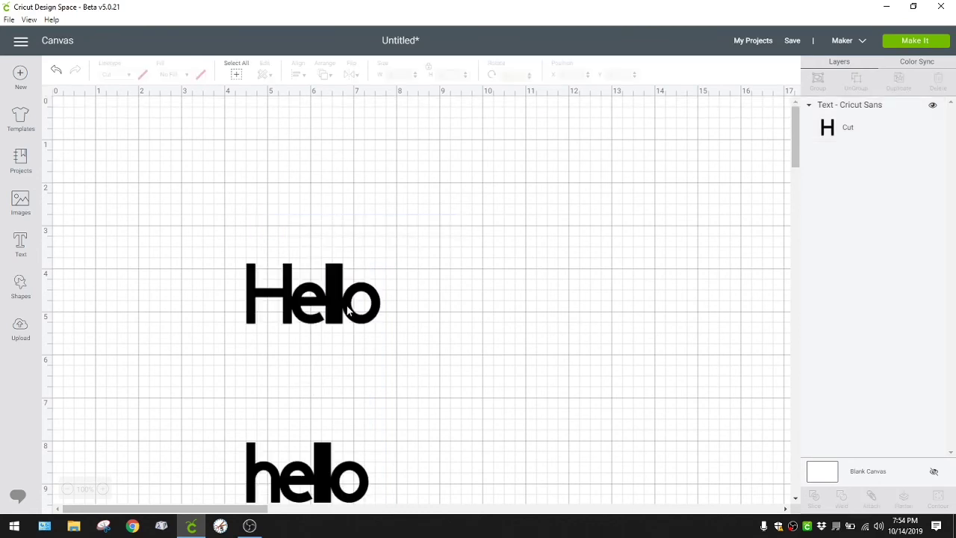
Move the two-line text to about X 5.36, Y 3.07 inches and set its line spacing to -3
left_click(348, 311)
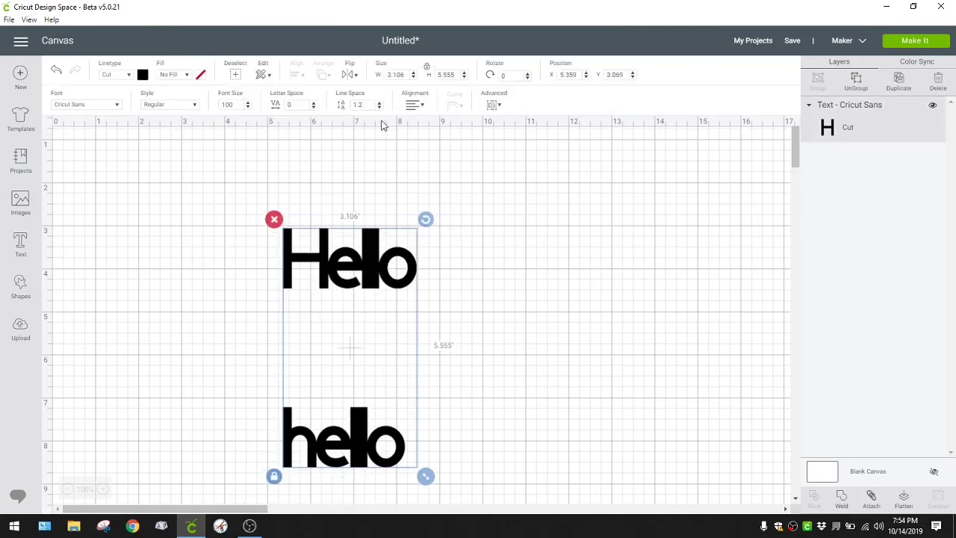
left_click_drag(372, 104, 302, 104)
type("0")
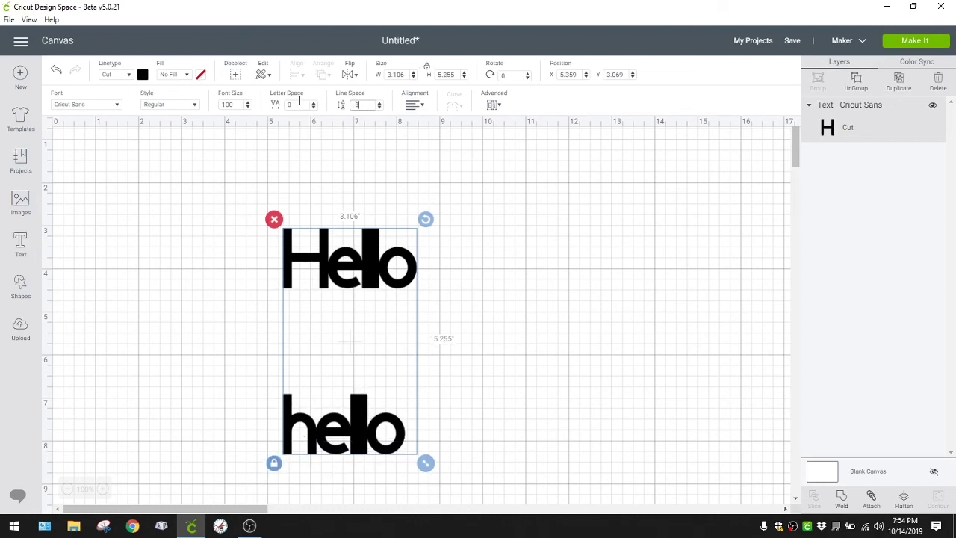
type("3")
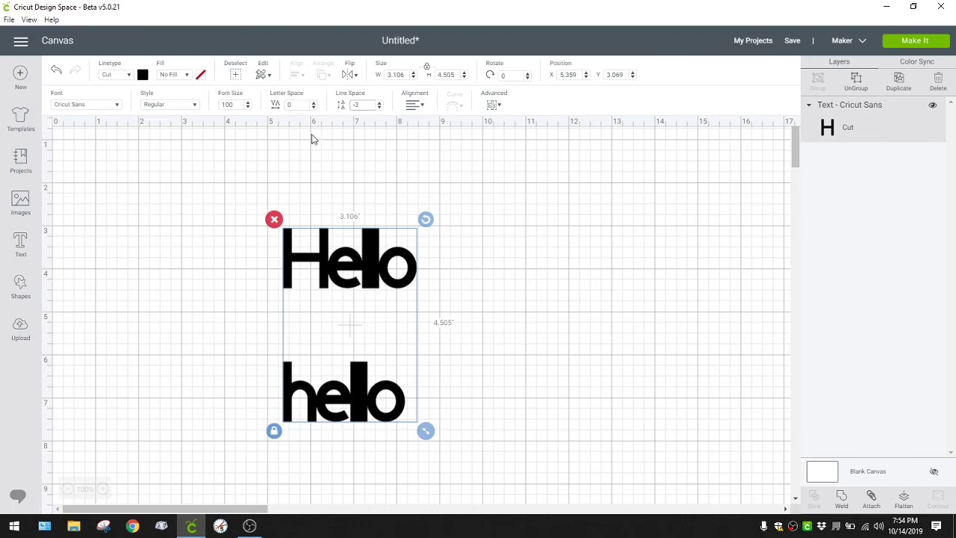
Move the two-line text to about X 5.25, Y 1.08 inches, try left and right alignment, and center its lines
left_click(423, 110)
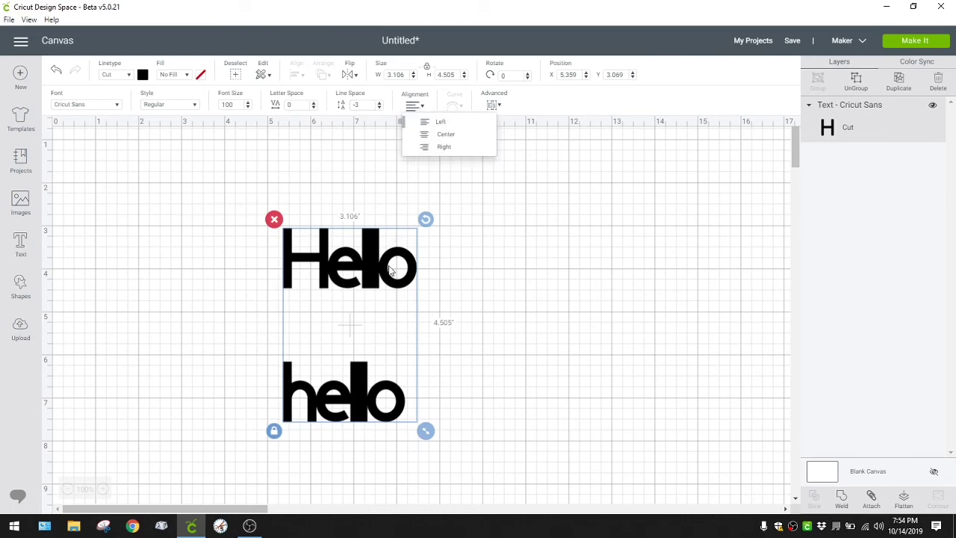
left_click_drag(392, 261, 389, 178)
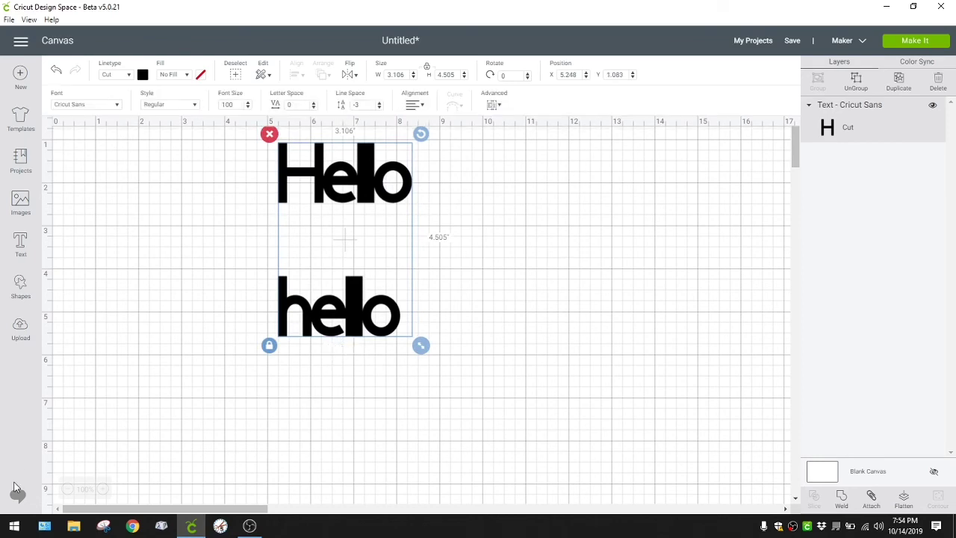
left_click(413, 104)
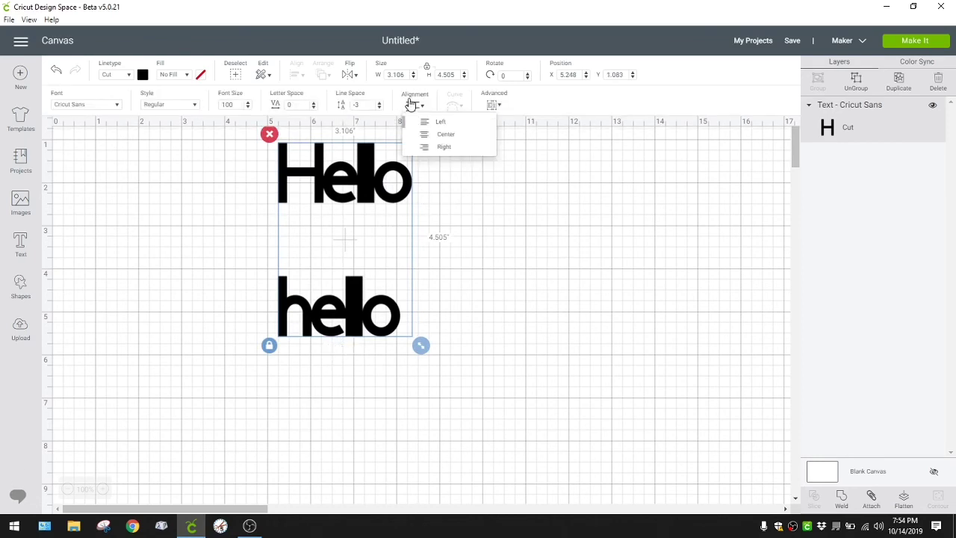
left_click(447, 140)
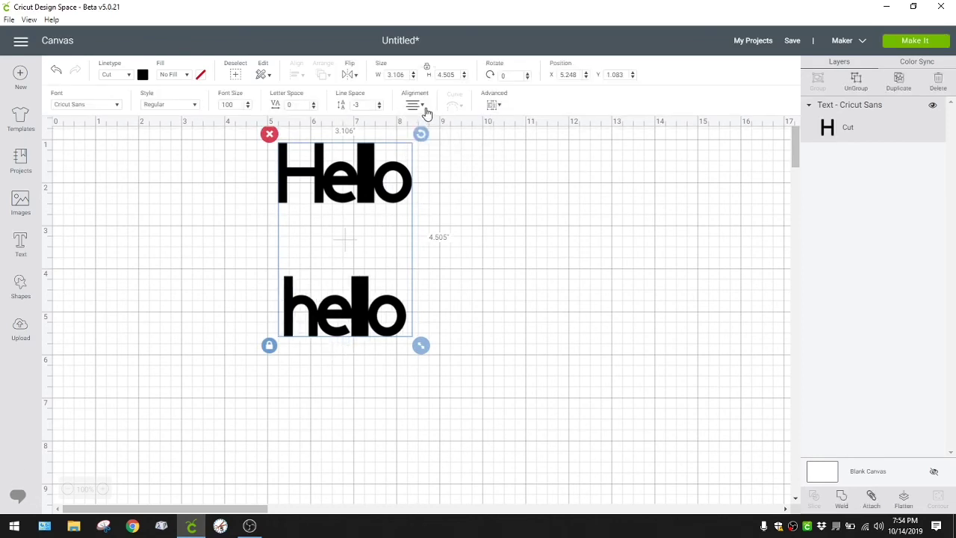
left_click(423, 109)
left_click(431, 127)
left_click(423, 109)
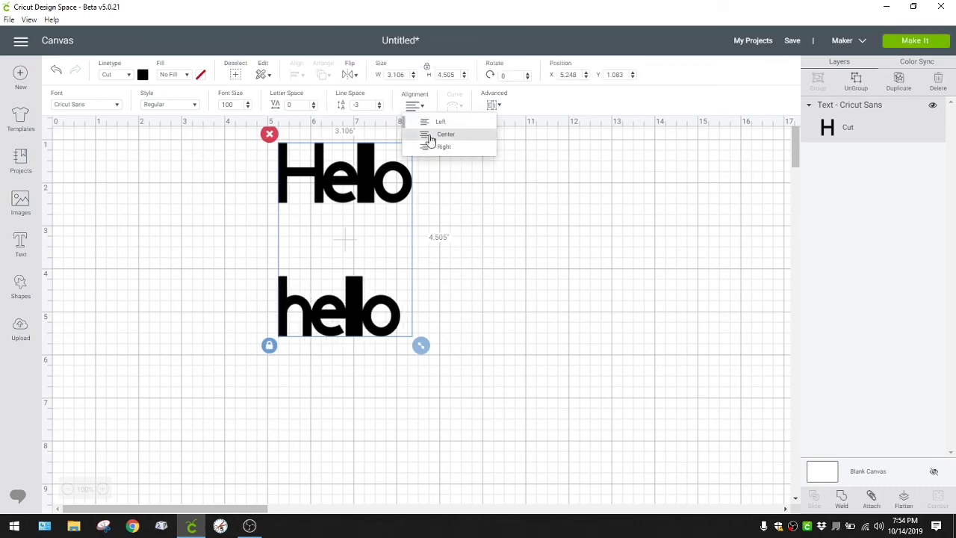
left_click(440, 146)
left_click(415, 105)
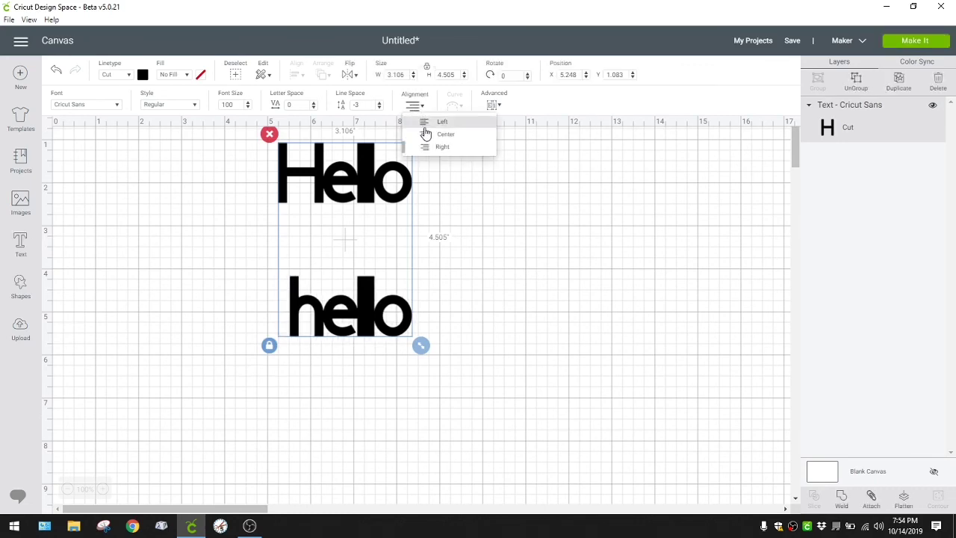
left_click(439, 146)
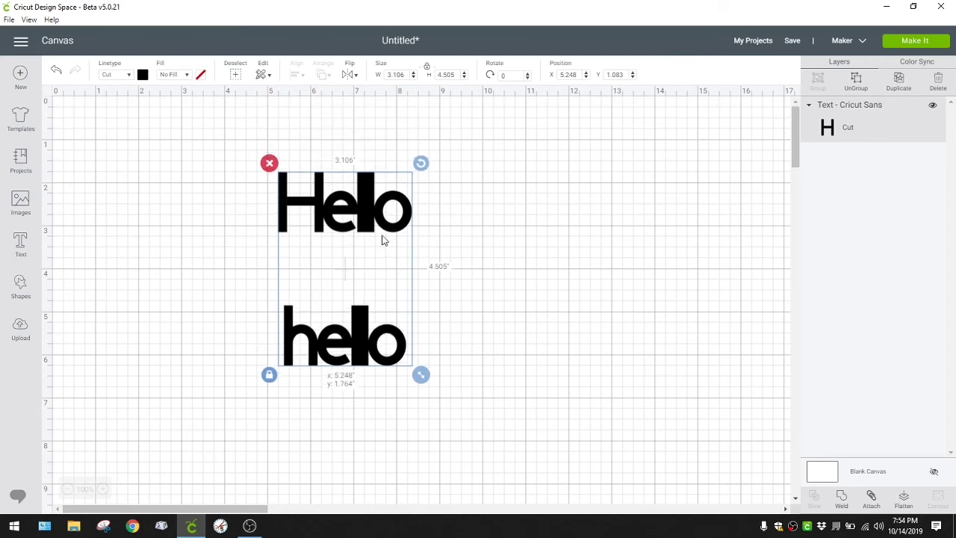
Ungroup the text to lines and move the upper Hello line to about X 6.08, Y 3.08 inches
left_click(492, 106)
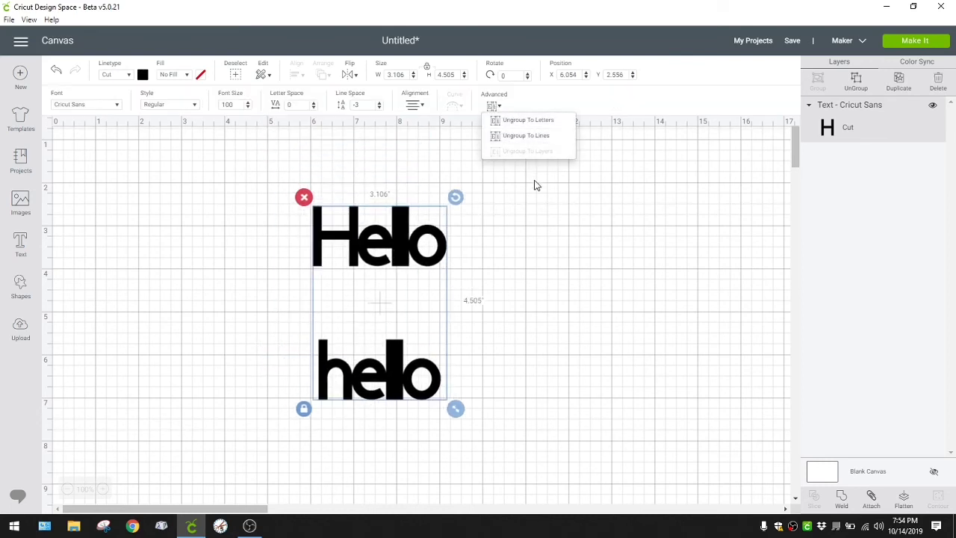
left_click(557, 136)
left_click_drag(339, 265, 341, 290)
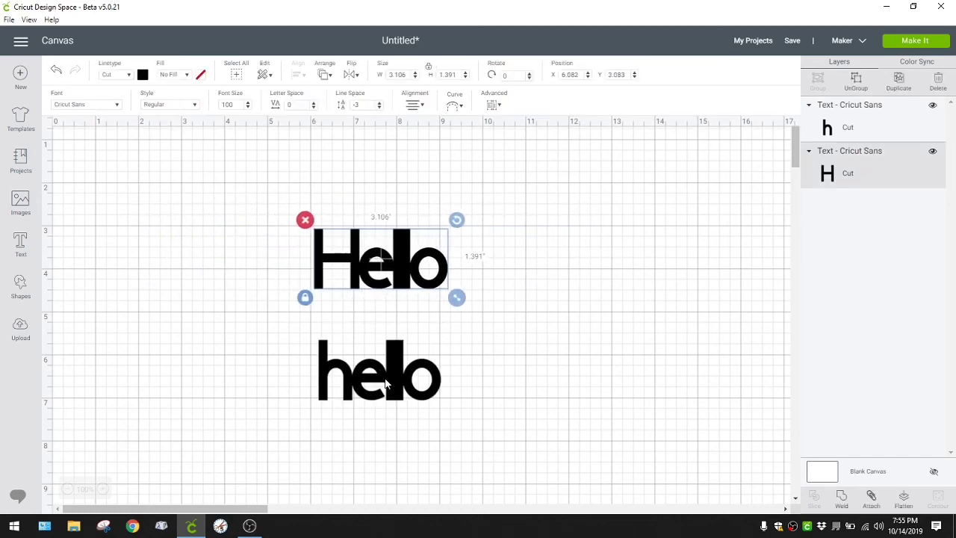
Ungroup the lower hello line to letters and spread its h, e and first l apart
left_click(393, 365)
left_click(496, 106)
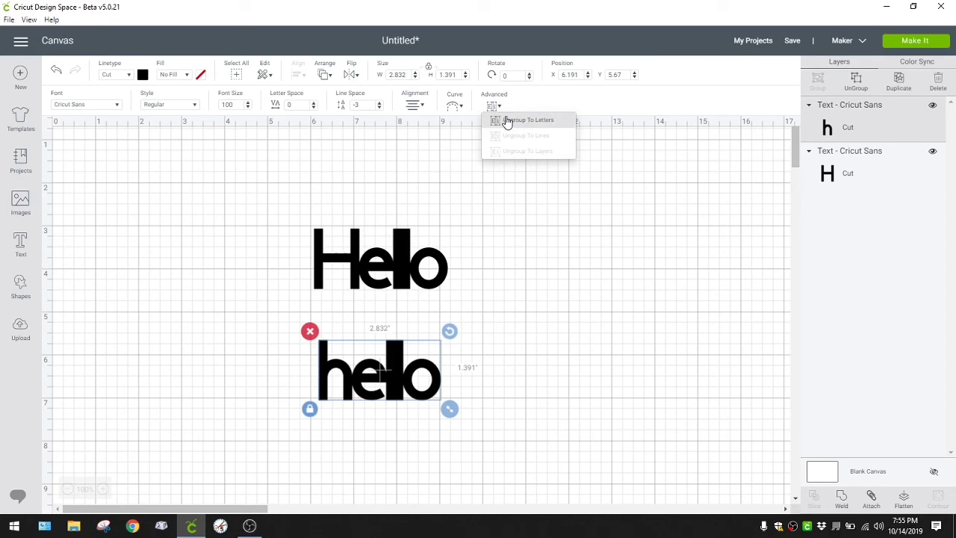
left_click(506, 121)
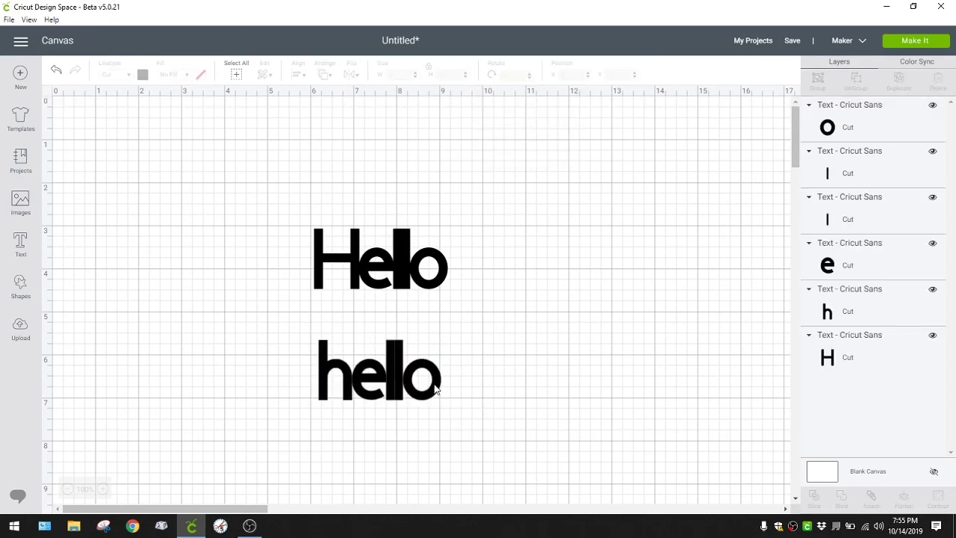
left_click(436, 391)
mouse_move(326, 381)
left_mouse_down()
mouse_move(341, 381)
mouse_move(256, 377)
mouse_move(331, 377)
left_mouse_up()
left_click_drag(390, 384, 376, 384)
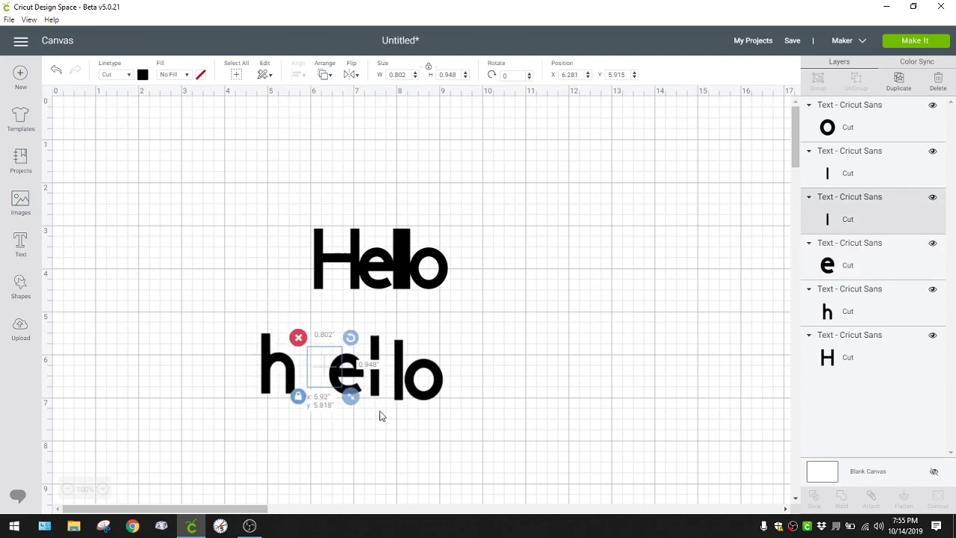
left_click(374, 370)
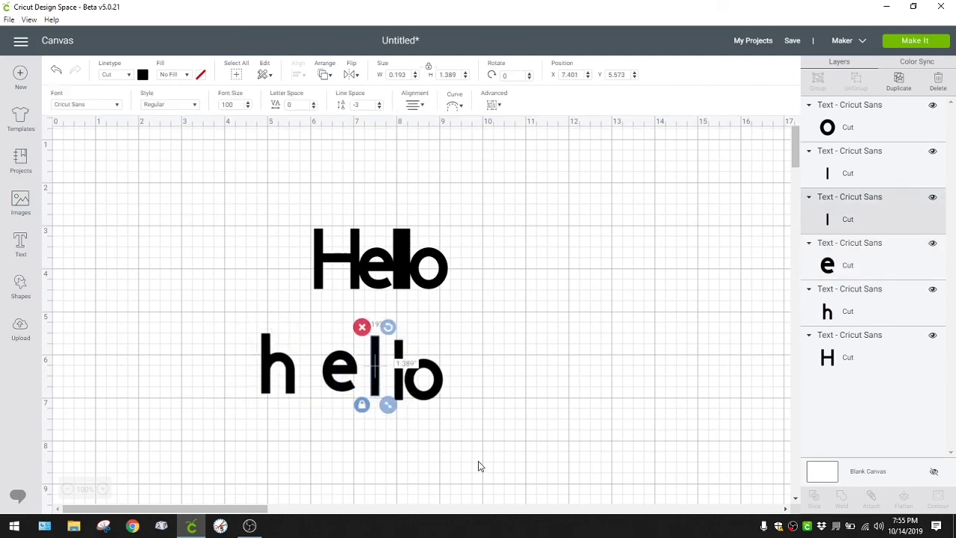
Undo the last changes to the separated letters of the lower hello line
left_click_drag(468, 452, 226, 350)
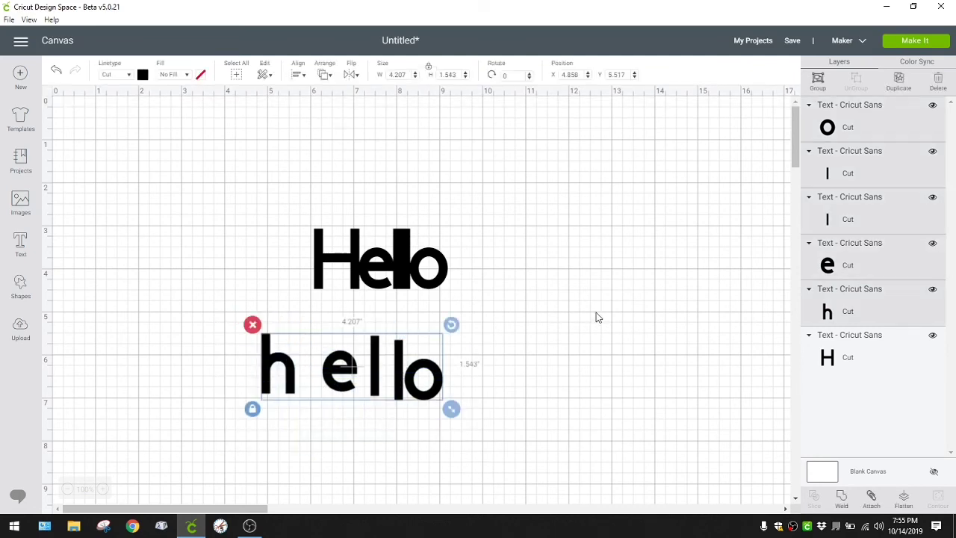
left_click(596, 317)
left_click(56, 71)
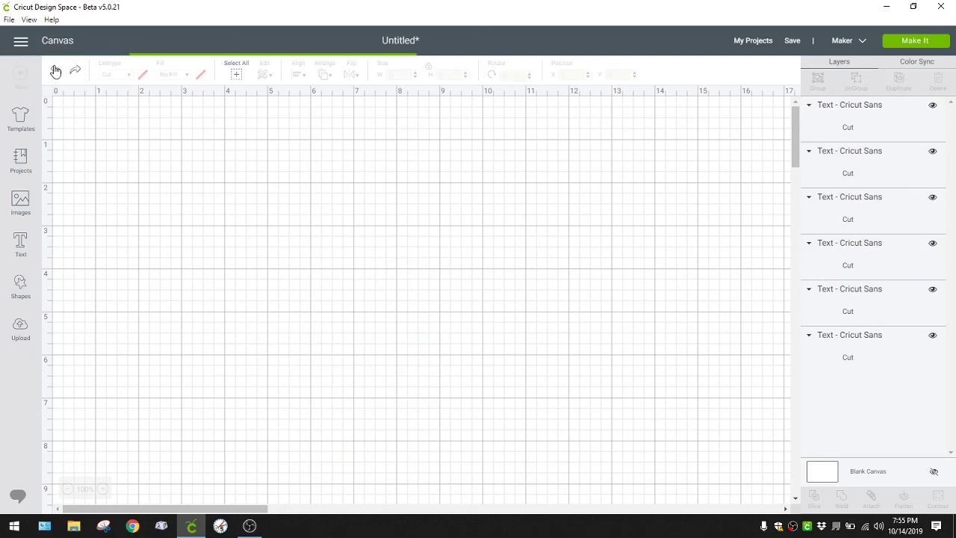
left_click(56, 71)
left_click(56, 71)
Delete the lower hello text from the canvas
left_click_drag(446, 429, 308, 333)
key("Delete")
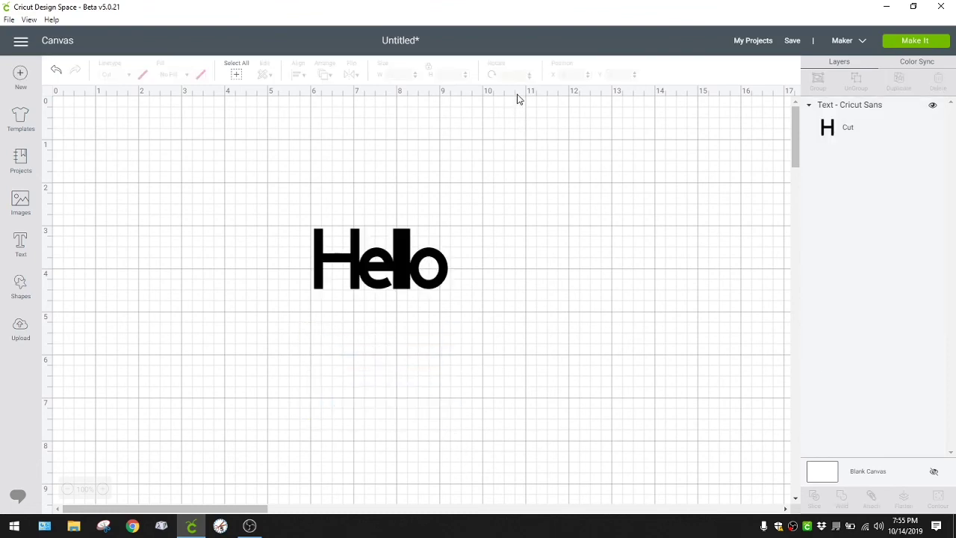
Change the font of the remaining Hello text to Acrobad
left_click(401, 250)
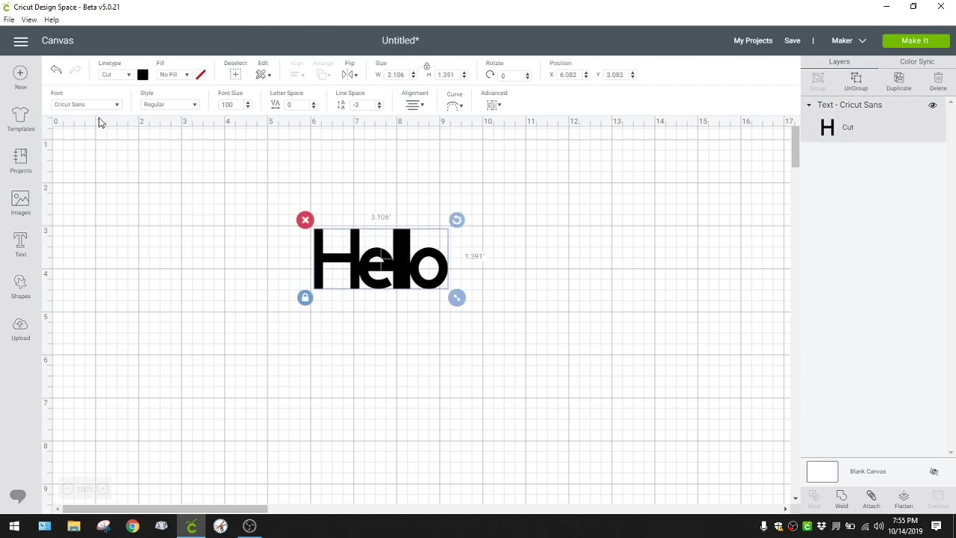
left_click(116, 106)
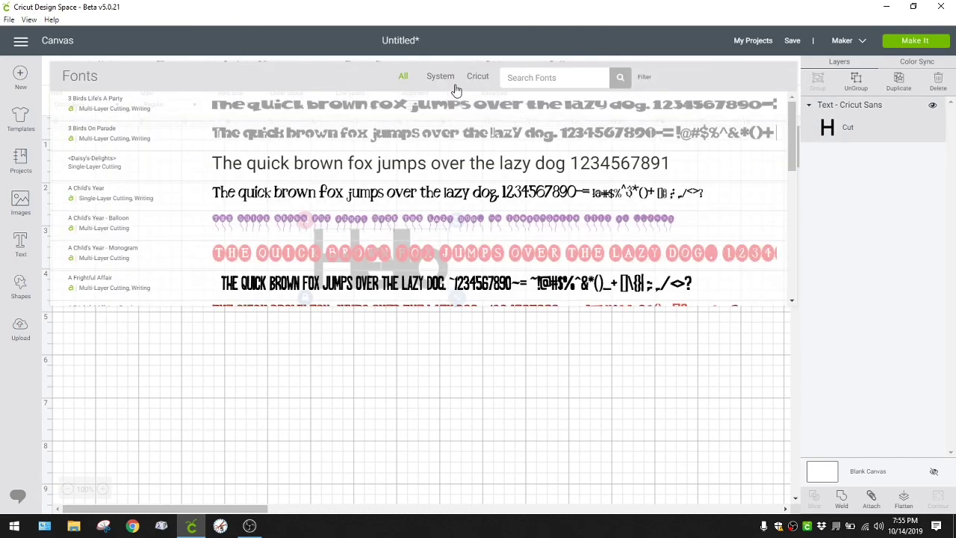
scroll(465, 138, "down", 5)
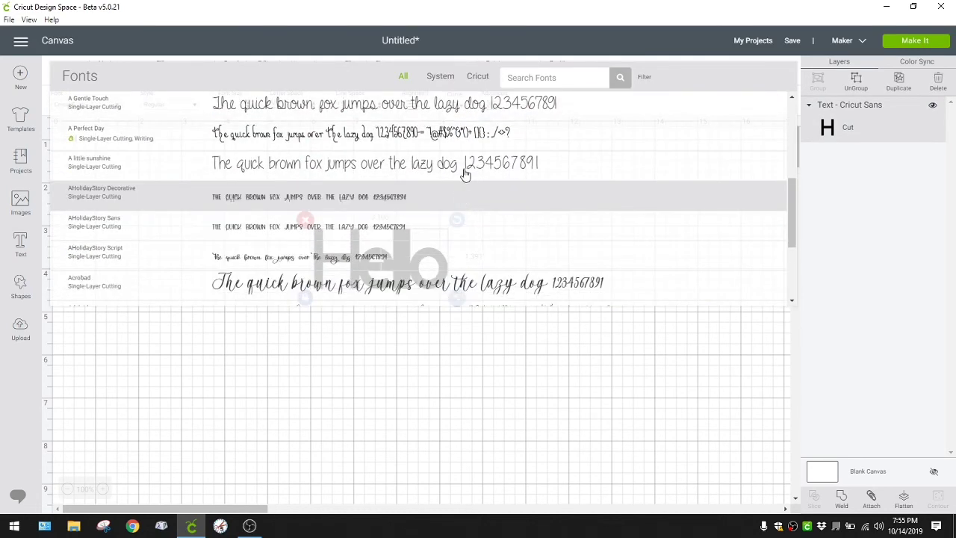
left_click(440, 287)
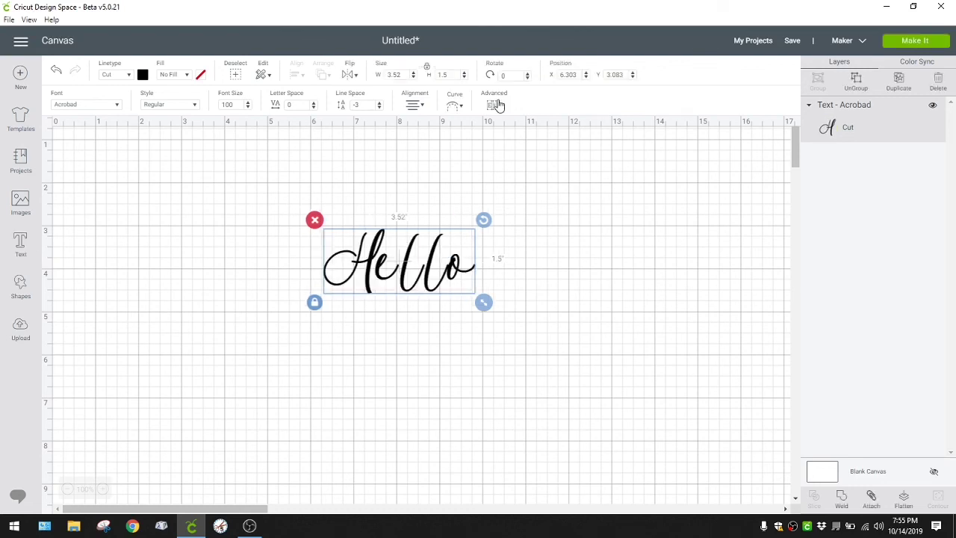
Reduce the letter spacing of the Acrobad Hello text to -1
left_click(314, 107)
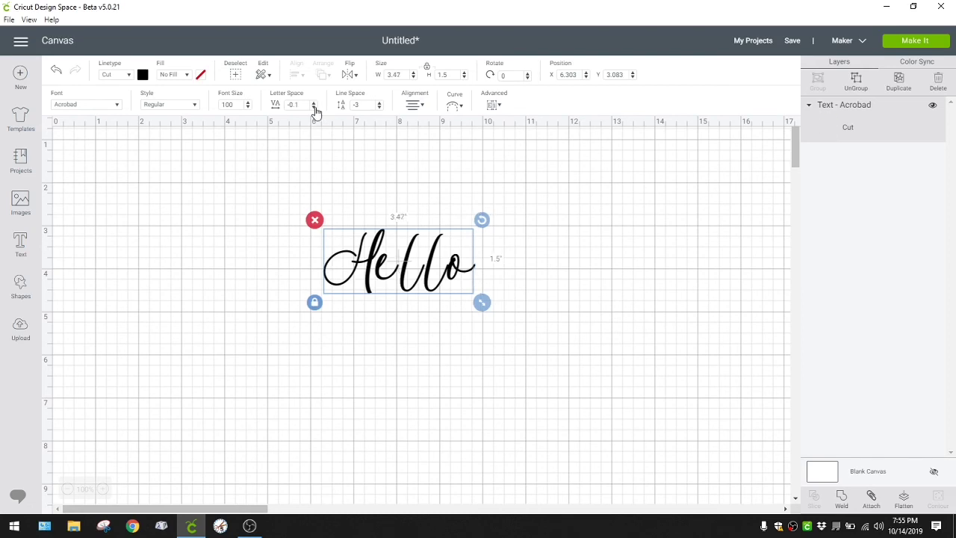
left_click(314, 108)
left_click(314, 108)
left_click(314, 107)
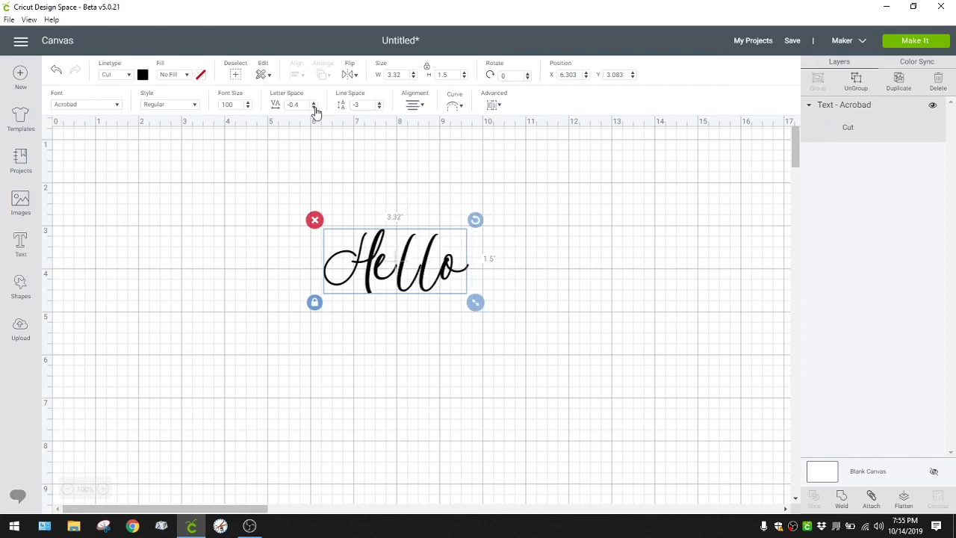
left_click(314, 108)
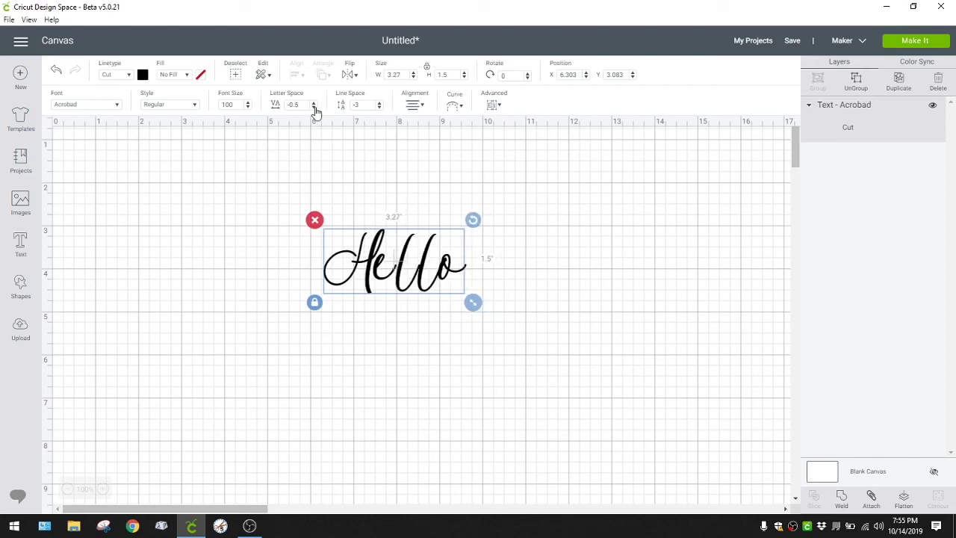
left_click(314, 107)
left_click(314, 107)
left_click(314, 107)
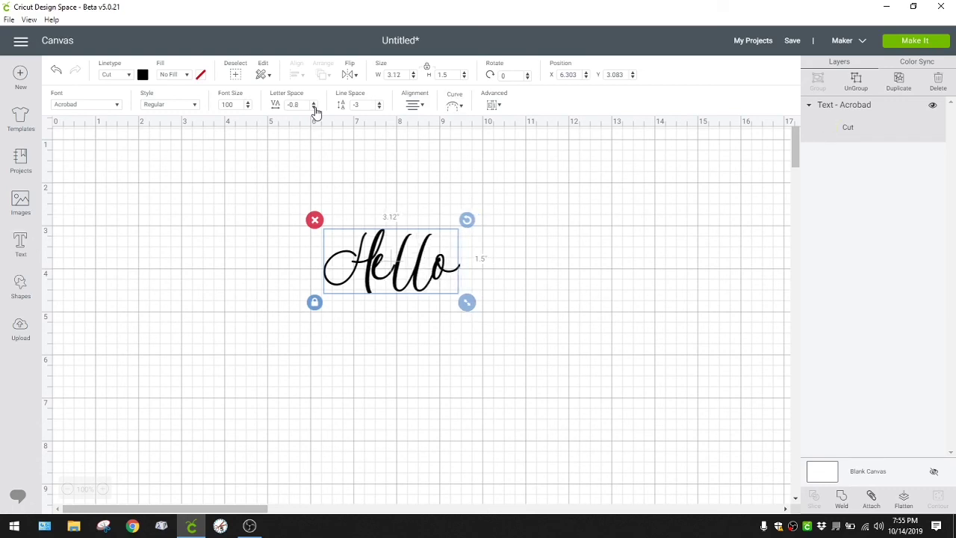
left_click(315, 108)
left_click(314, 108)
left_click(314, 107)
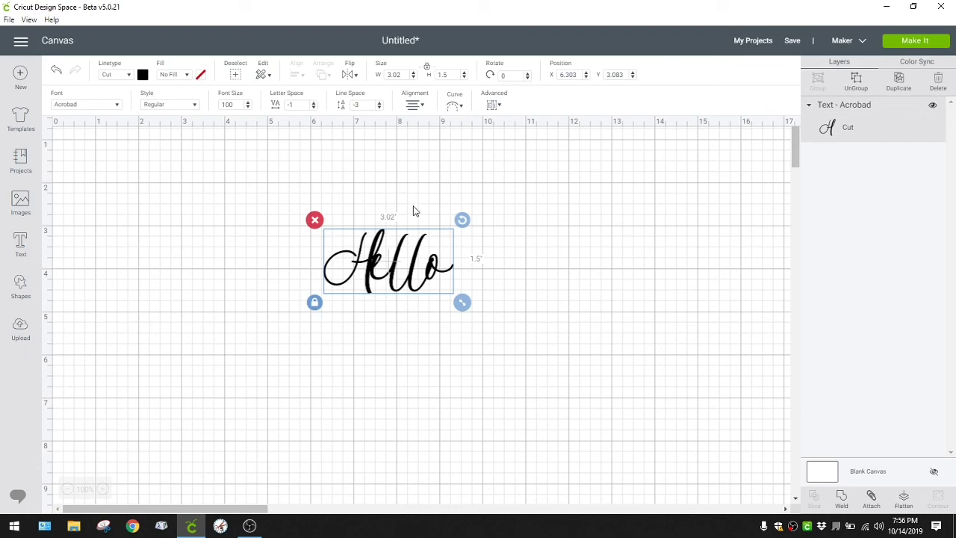
Ungroup the Hello text to letters and reposition the lowercase letters individually so their script strokes join evenly
left_click(497, 105)
left_click(502, 123)
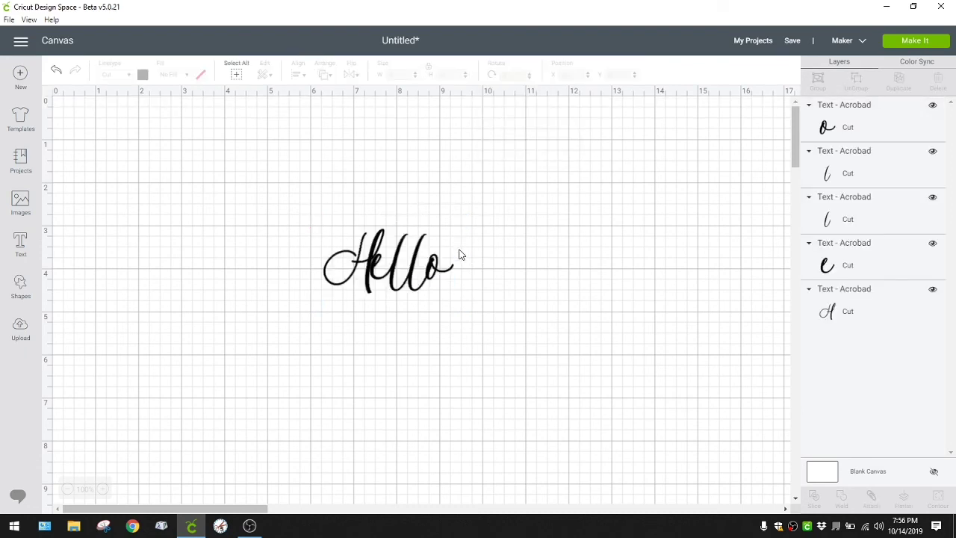
left_click_drag(450, 273, 417, 280)
left_click(420, 272)
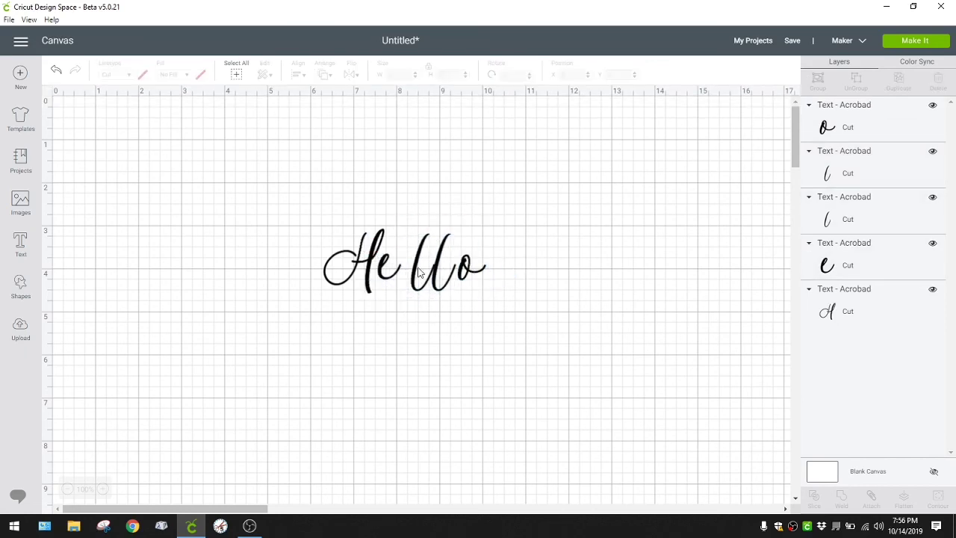
left_click(419, 294)
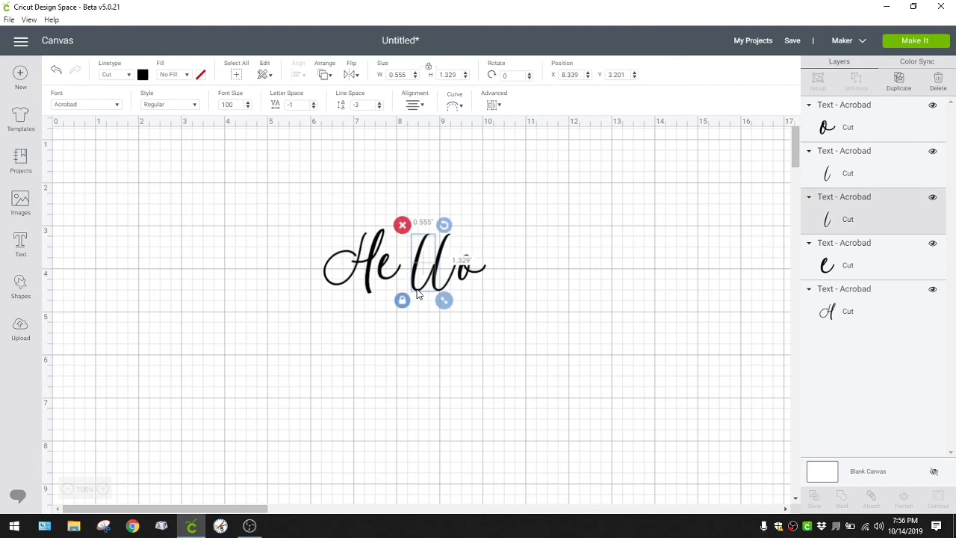
left_click_drag(418, 293, 442, 277)
left_click(464, 278)
left_click(499, 273)
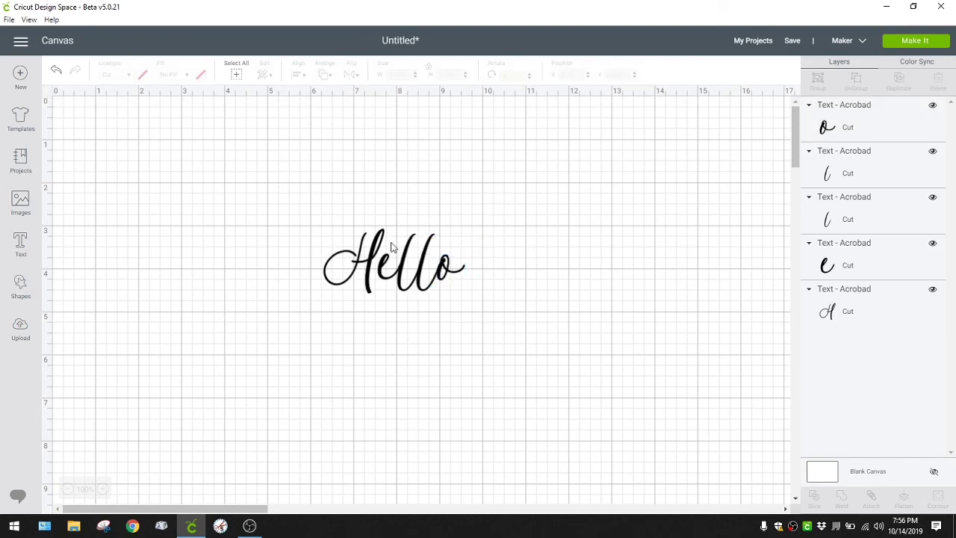
Weld all five separated Hello letters into a single cut shape
left_click_drag(280, 209, 550, 362)
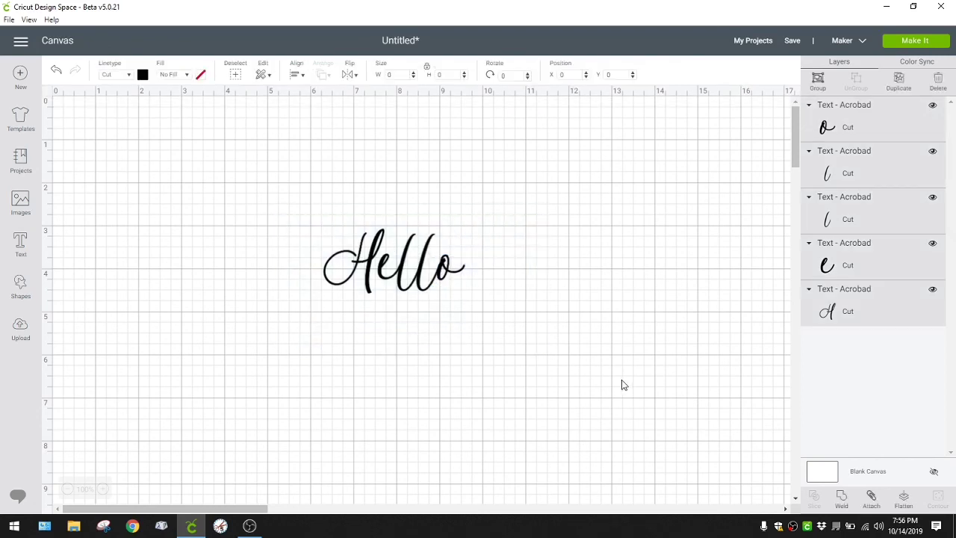
left_click(842, 496)
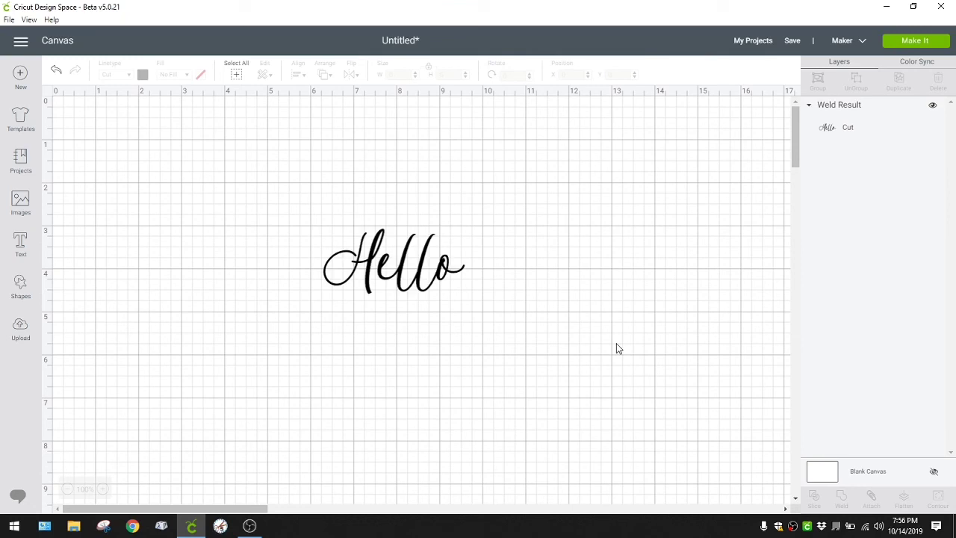
Move the welded Hello as one piece to about X 7.011, Y 3.194, and delete it from the canvas
left_click(396, 265)
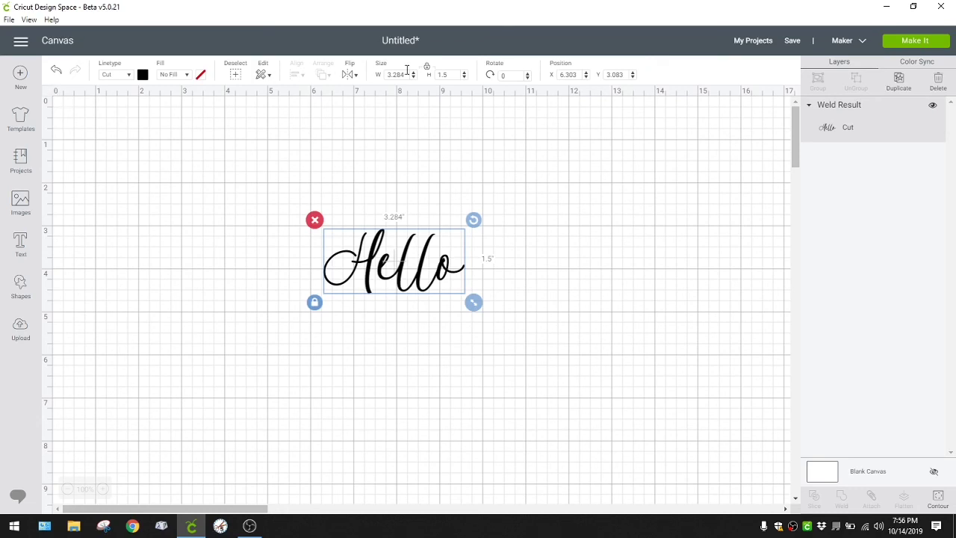
left_click_drag(400, 261, 427, 263)
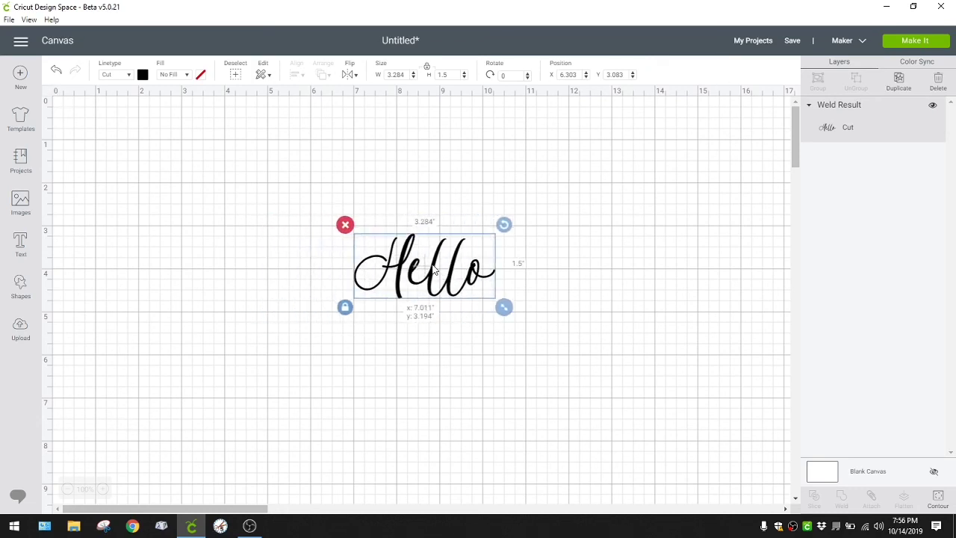
left_click(346, 226)
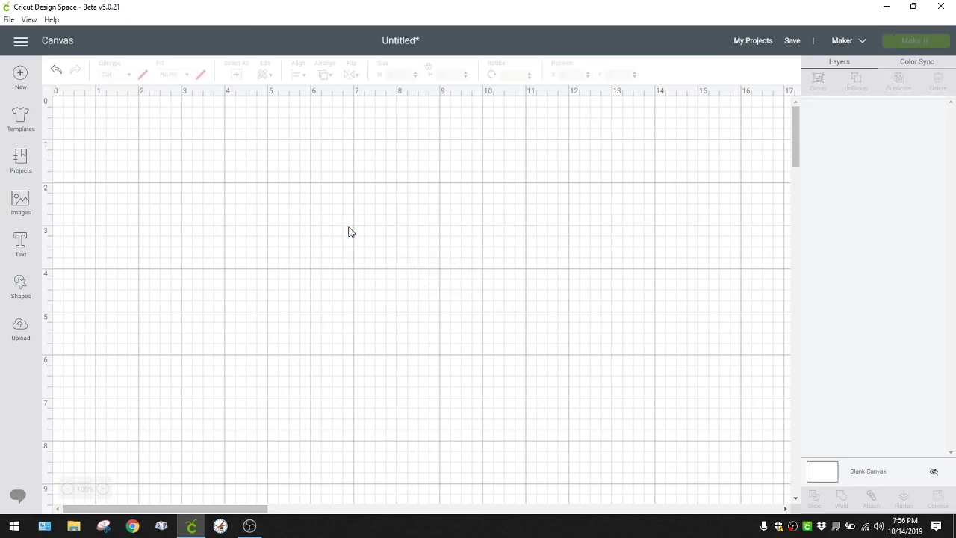